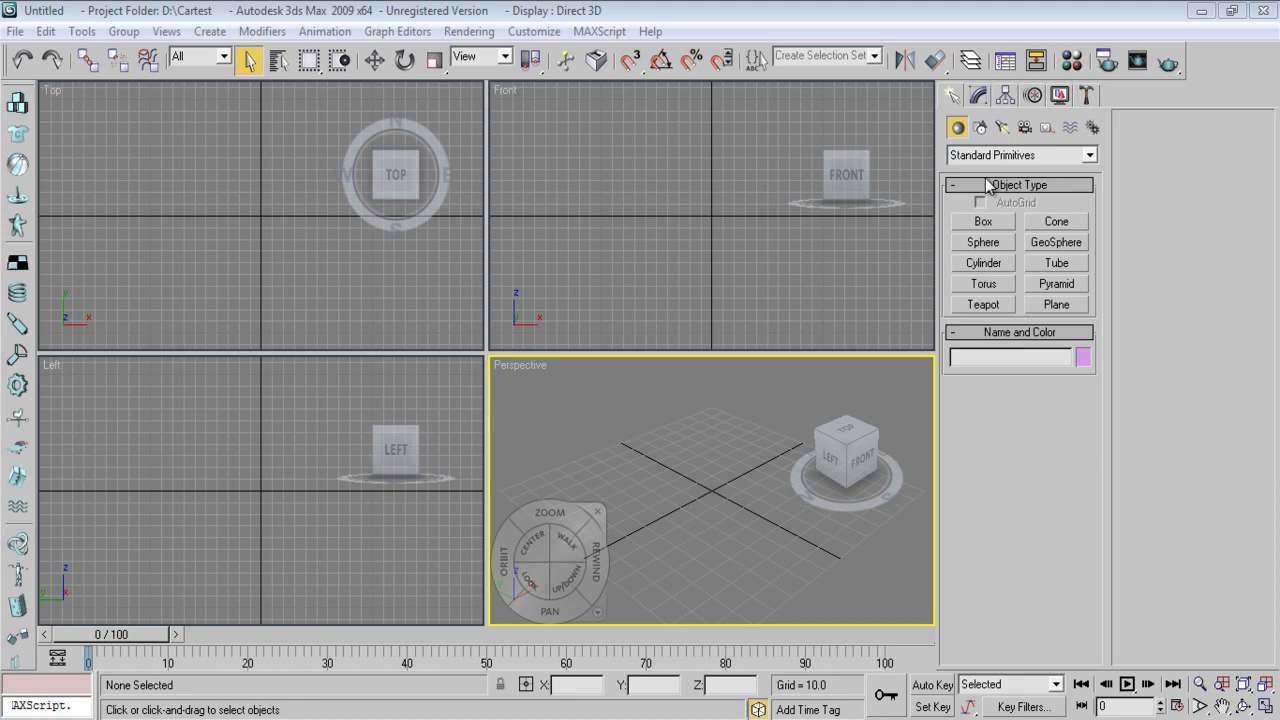
- Draw a rectangle spline about 94 long and 159 wide in the Top view and shift it along X towards the origin
left_click(980, 127)
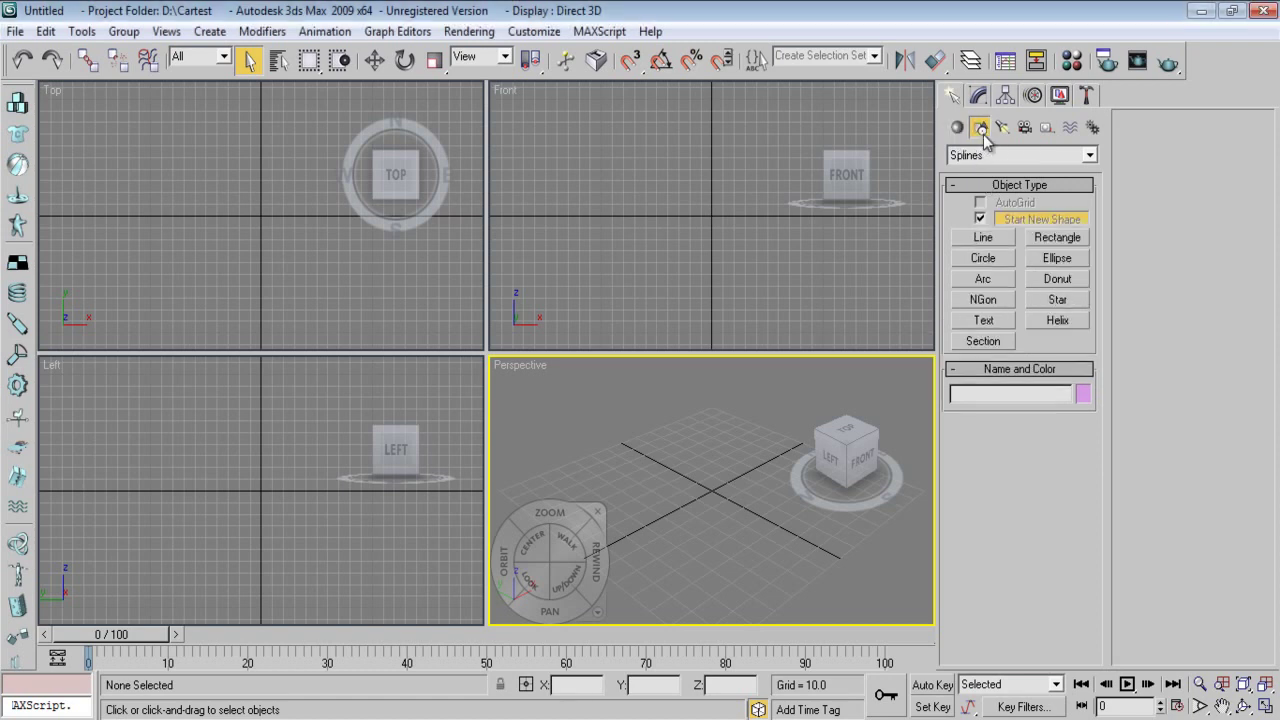
left_click(1057, 238)
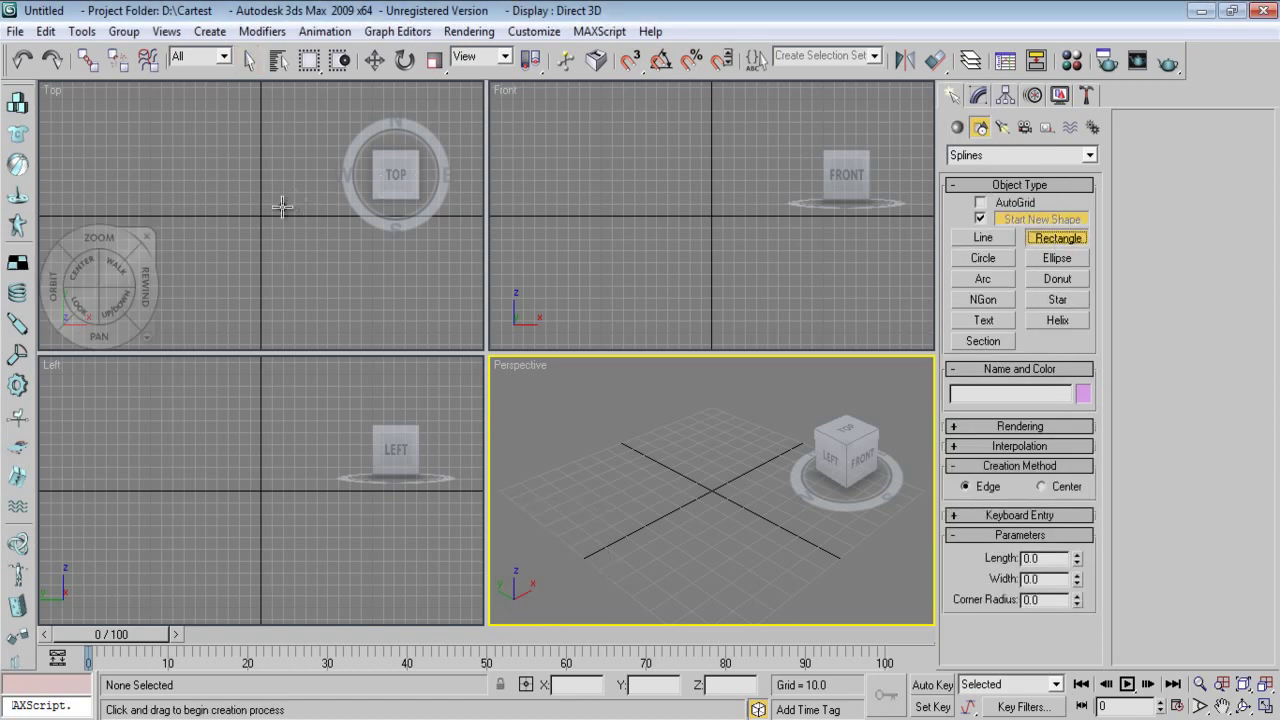
key("alt+w")
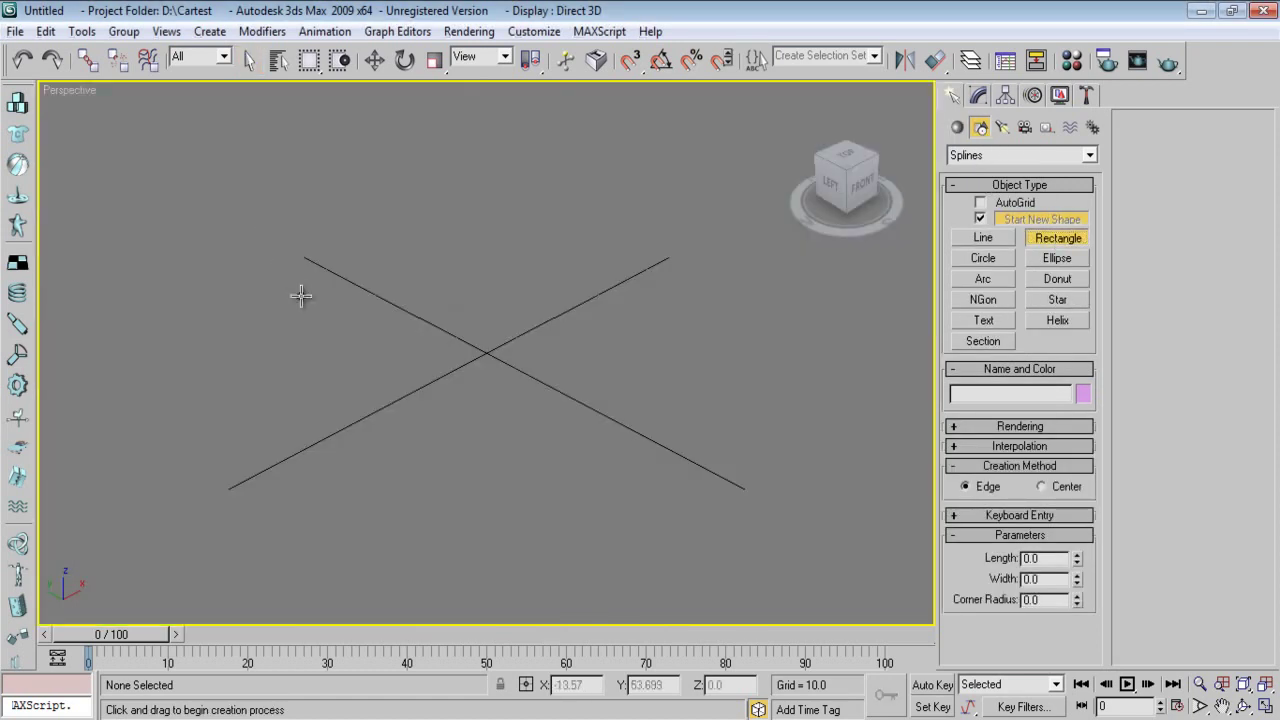
key("alt+w")
left_click(331, 312)
key("alt+w")
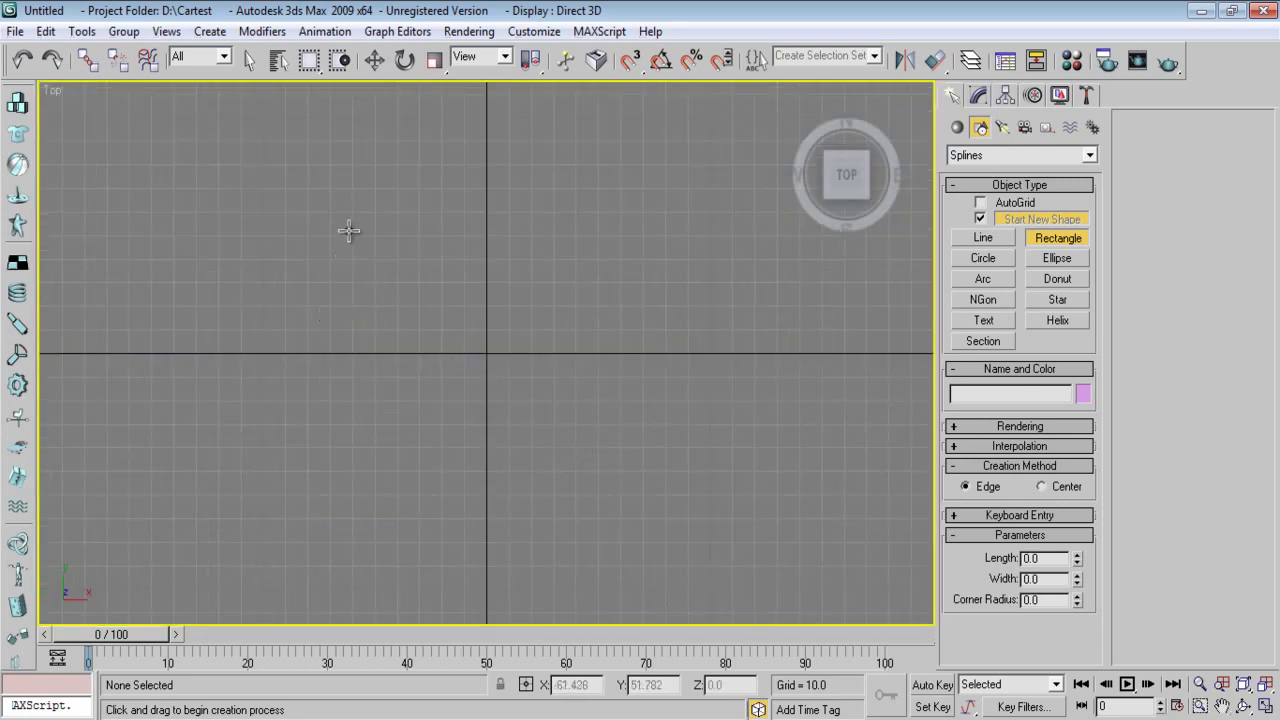
left_click_drag(180, 231, 535, 452)
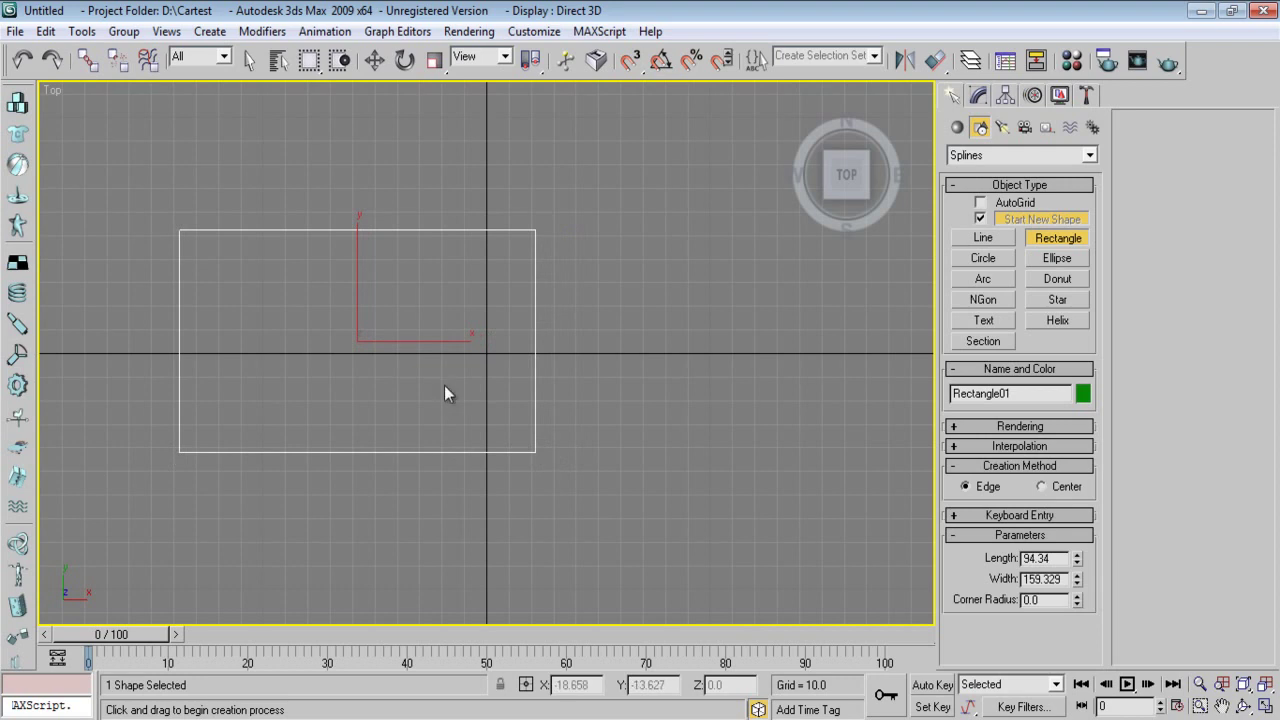
key("w")
left_click_drag(435, 345, 576, 369)
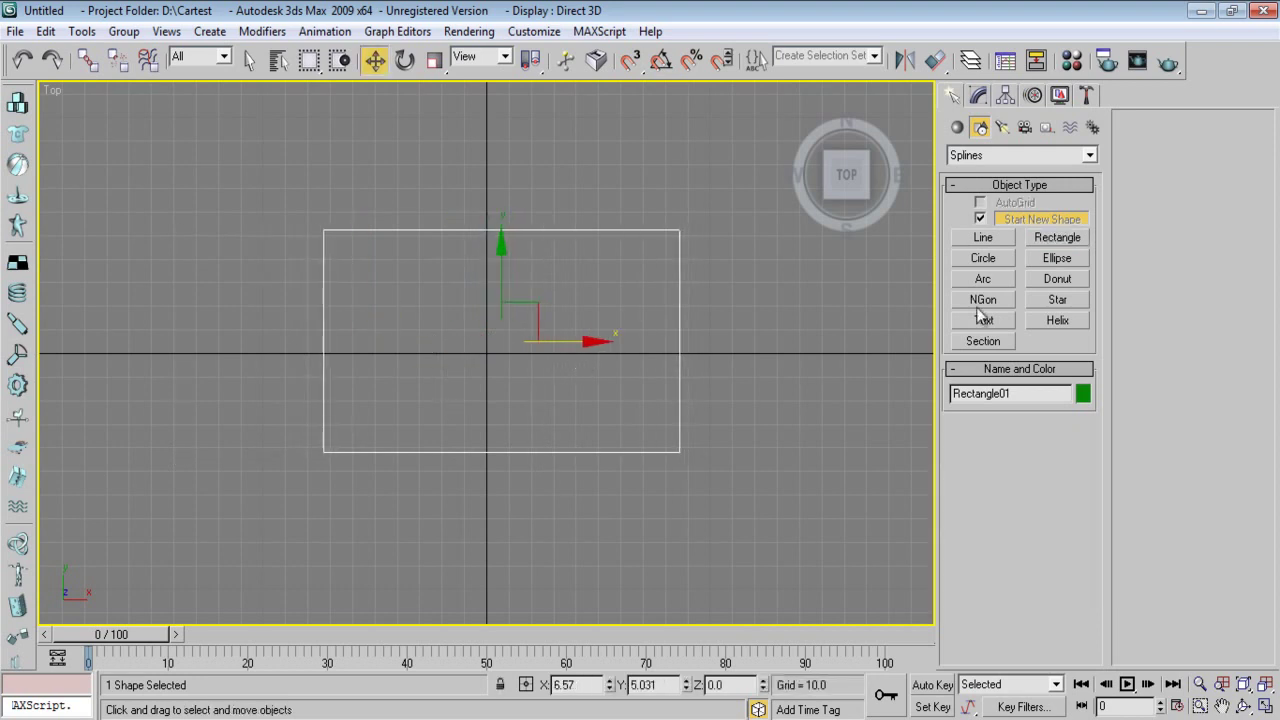
- Convert the rectangle to an Editable Spline
left_click(981, 97)
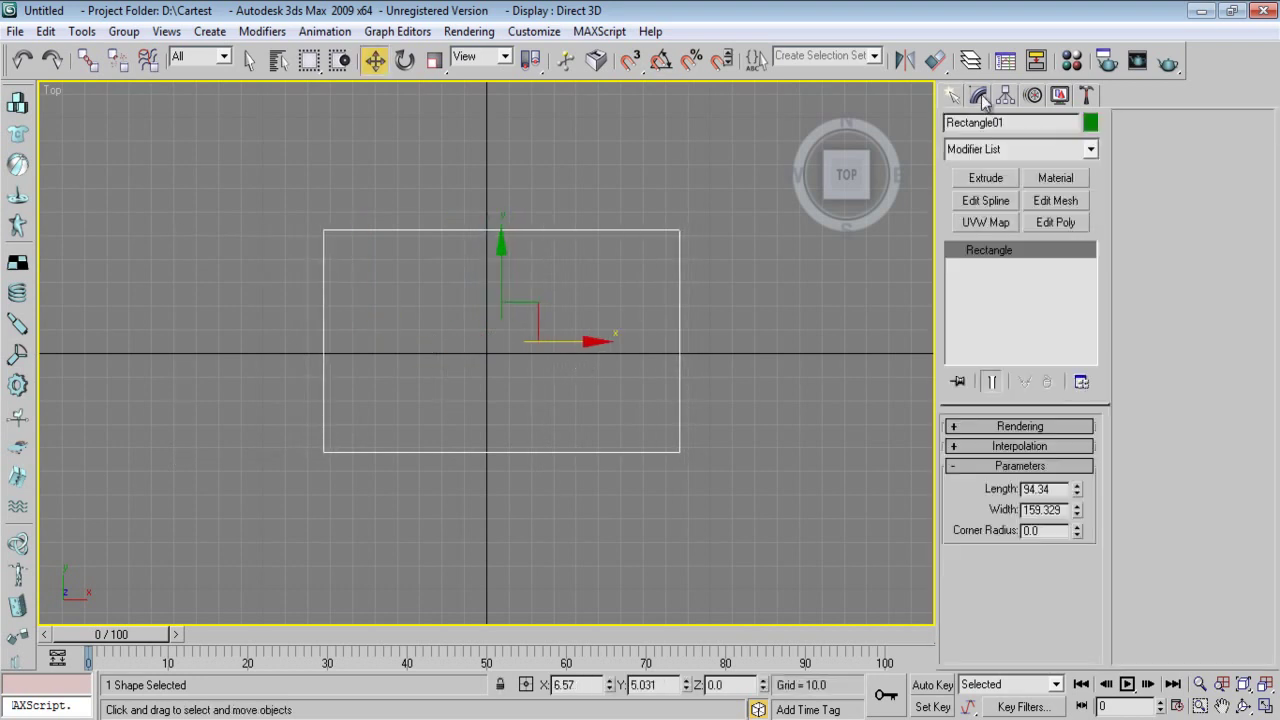
right_click(597, 287)
key("Escape")
right_click(597, 287)
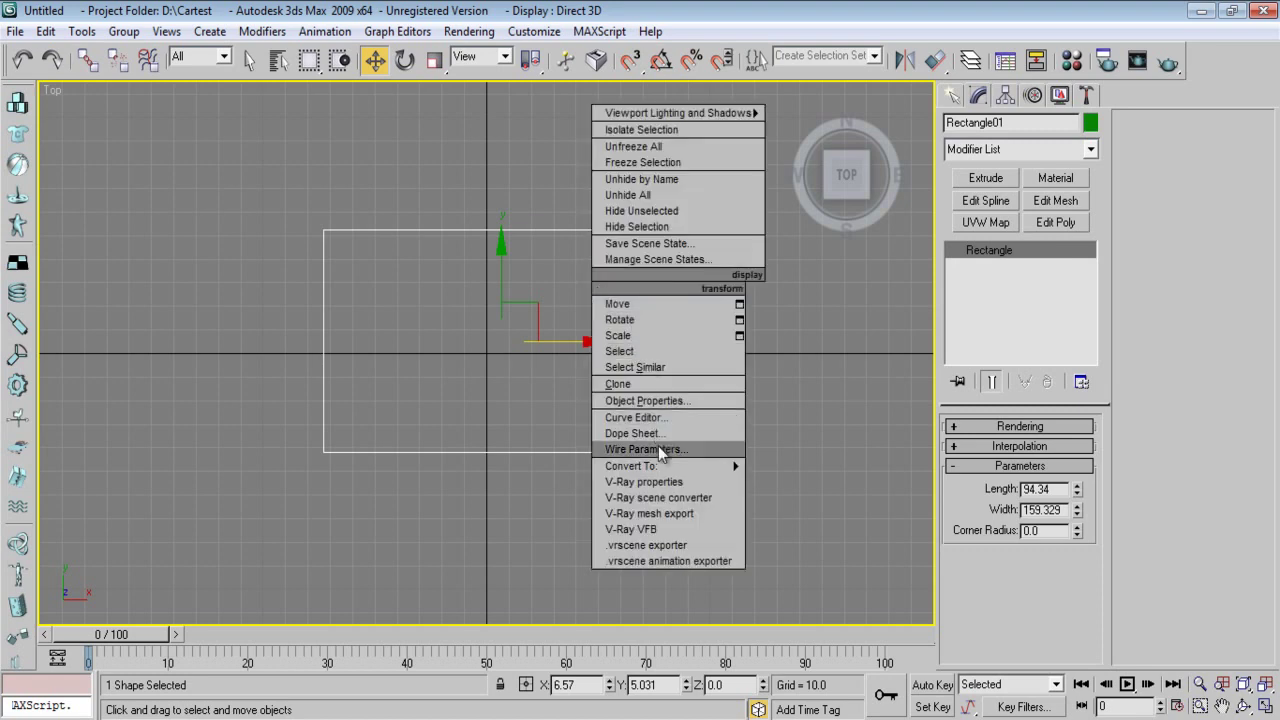
mouse_move(740, 467)
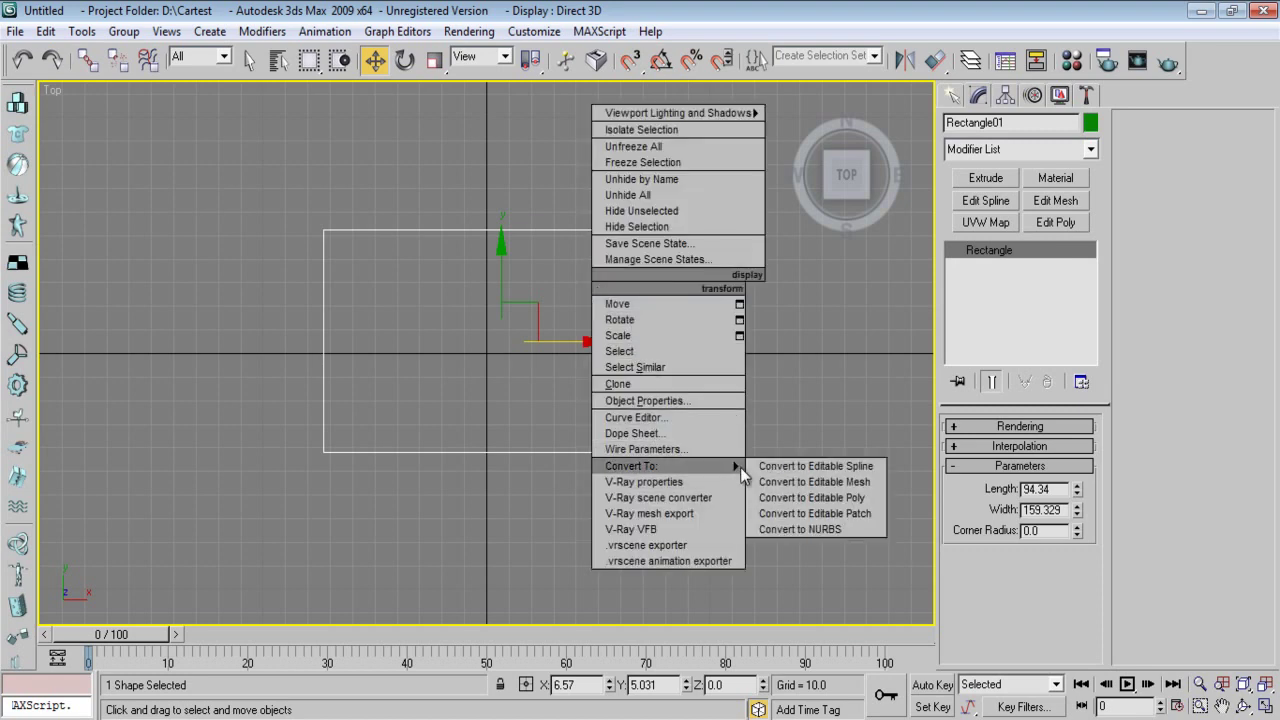
left_click(809, 467)
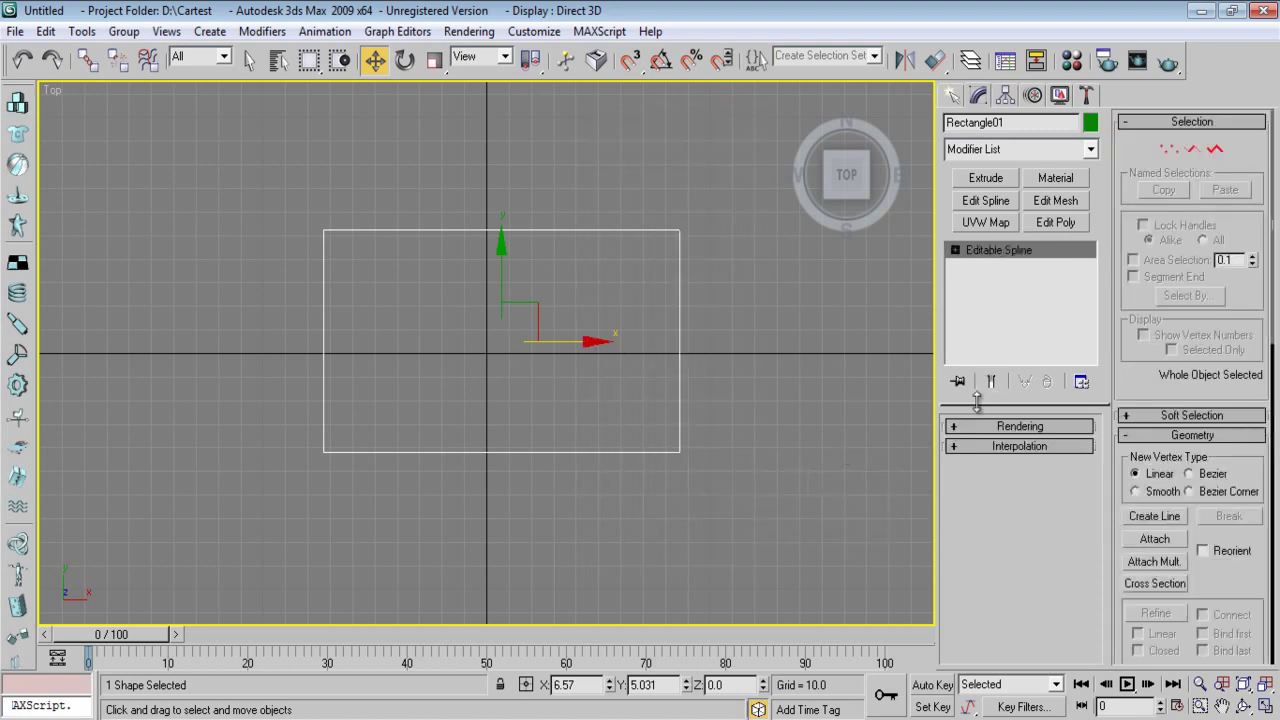
- Divide the rectangle's right-hand segment using a Divide value of 2
left_click(1215, 149)
left_click_drag(730, 308, 570, 324)
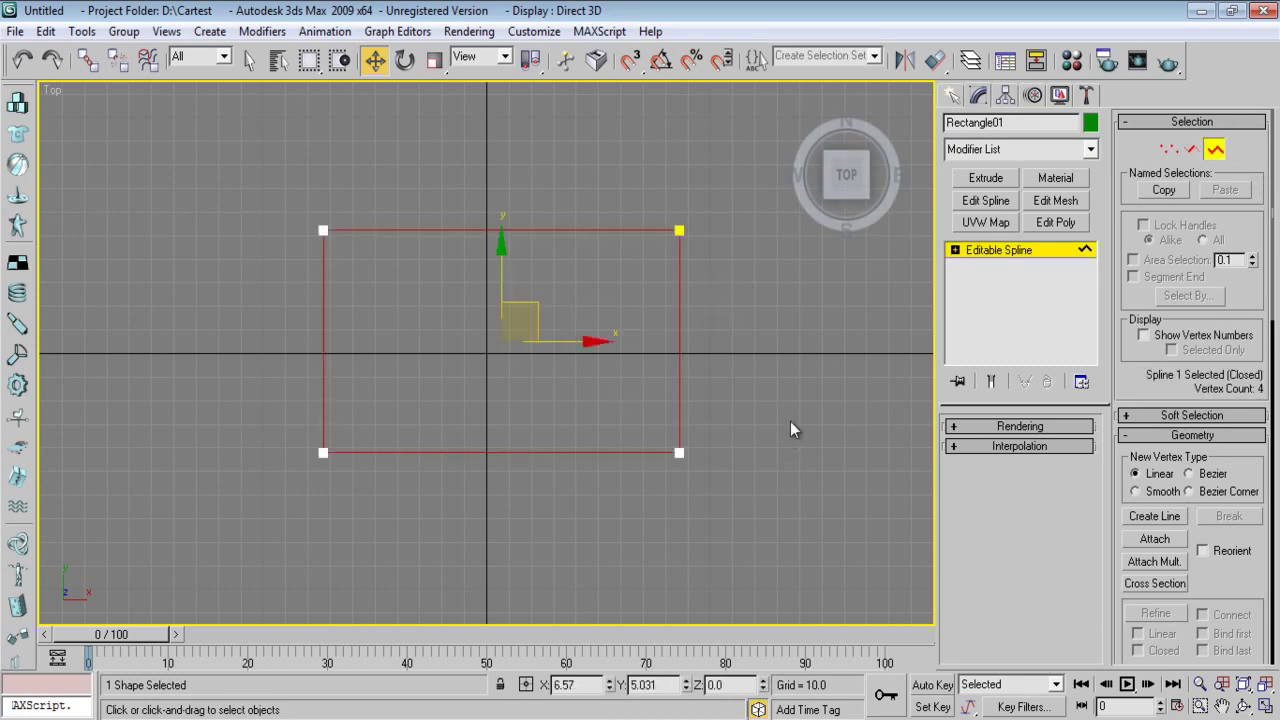
left_click(1192, 149)
left_click_drag(705, 306, 613, 322)
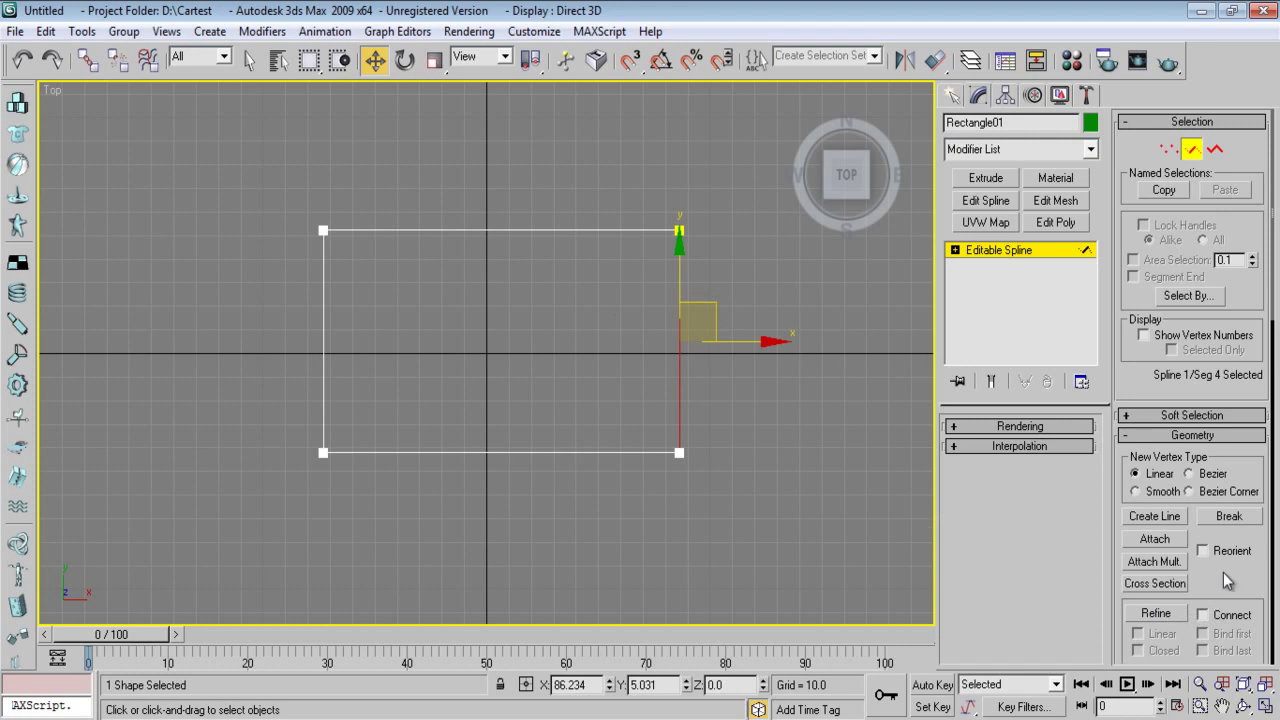
scroll(1223, 572, "down", 10)
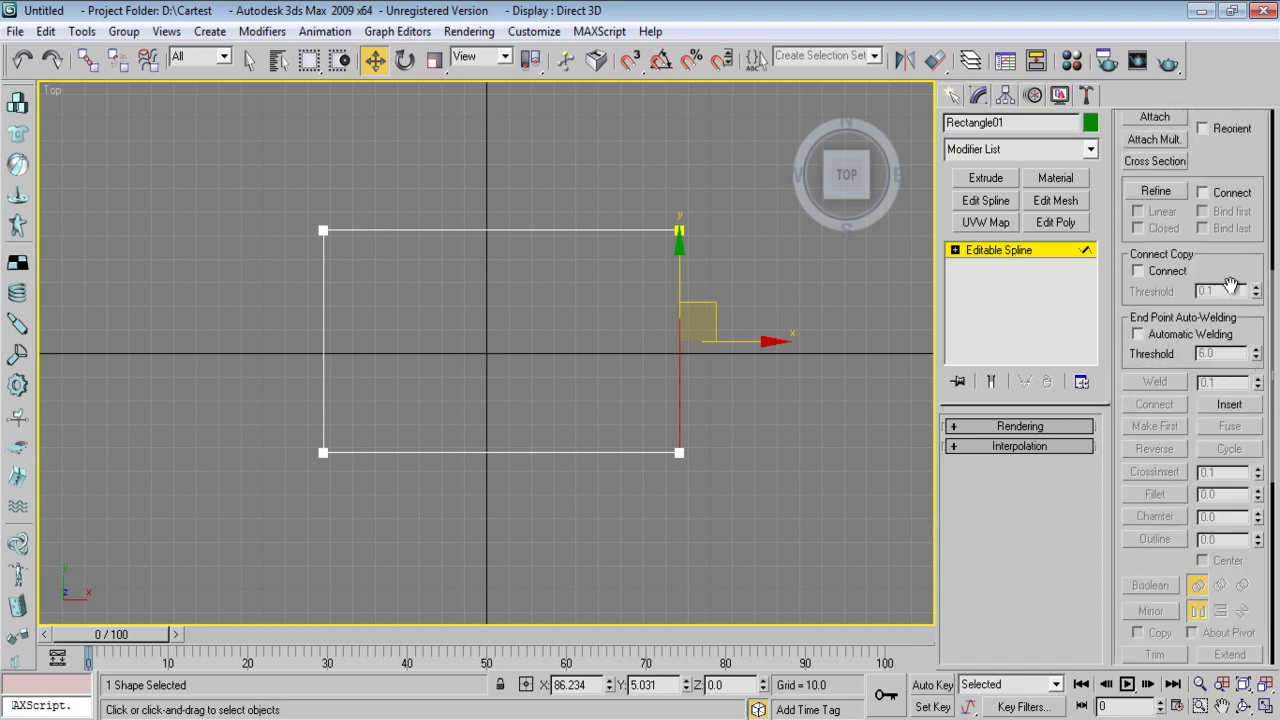
scroll(1230, 287, "down", 7)
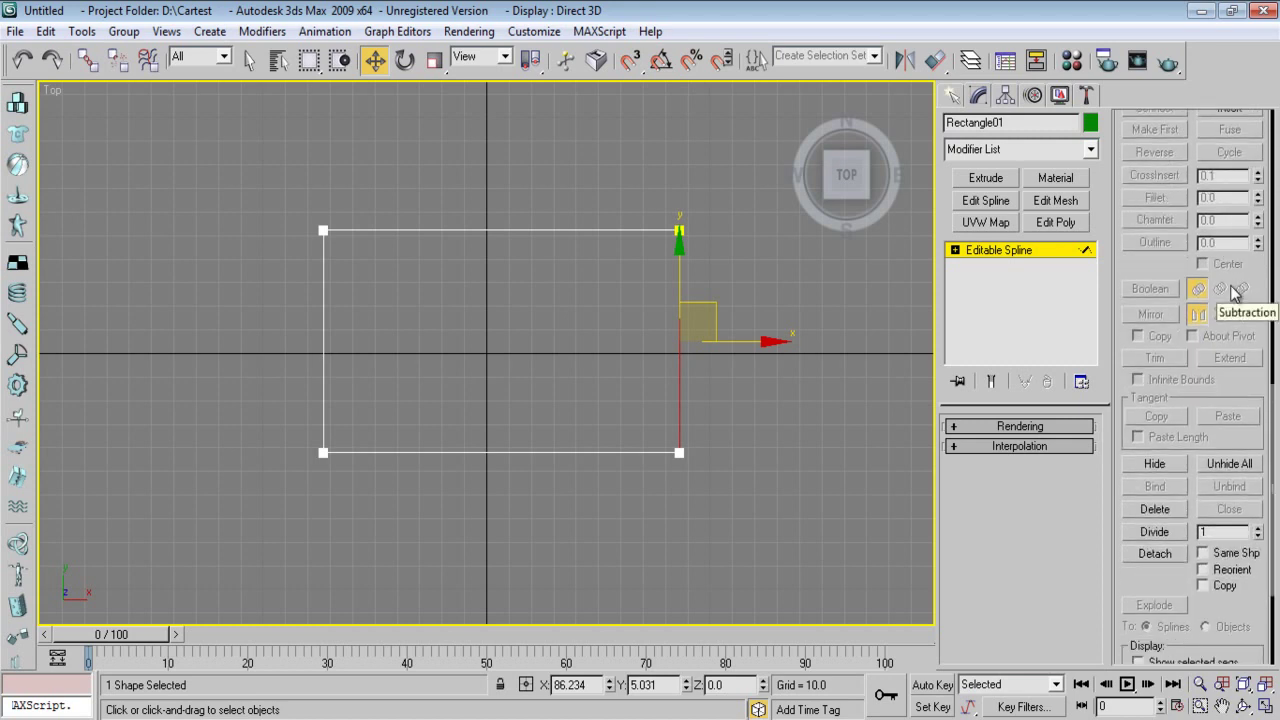
double_click(1210, 533)
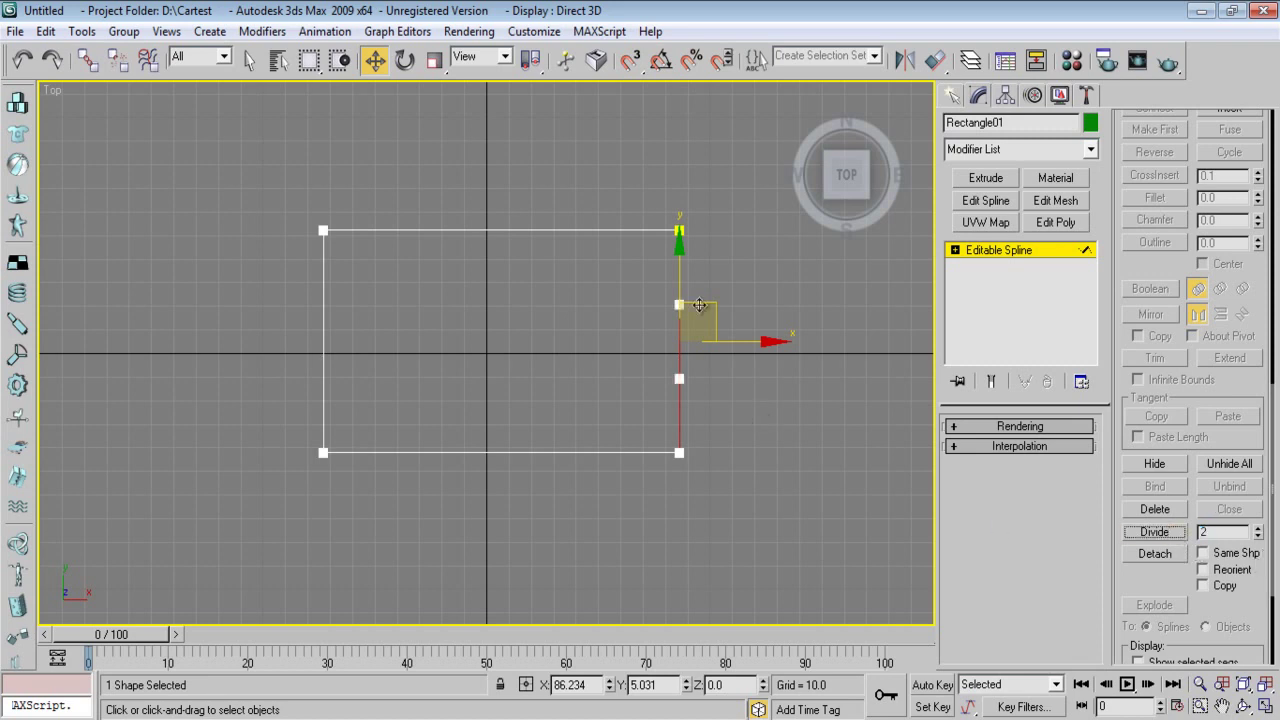
- Divide the rectangle's upper, lower and left-hand segments with the same value of 2, and leave segment editing
left_click_drag(613, 325, 614, 326)
left_click(1169, 535)
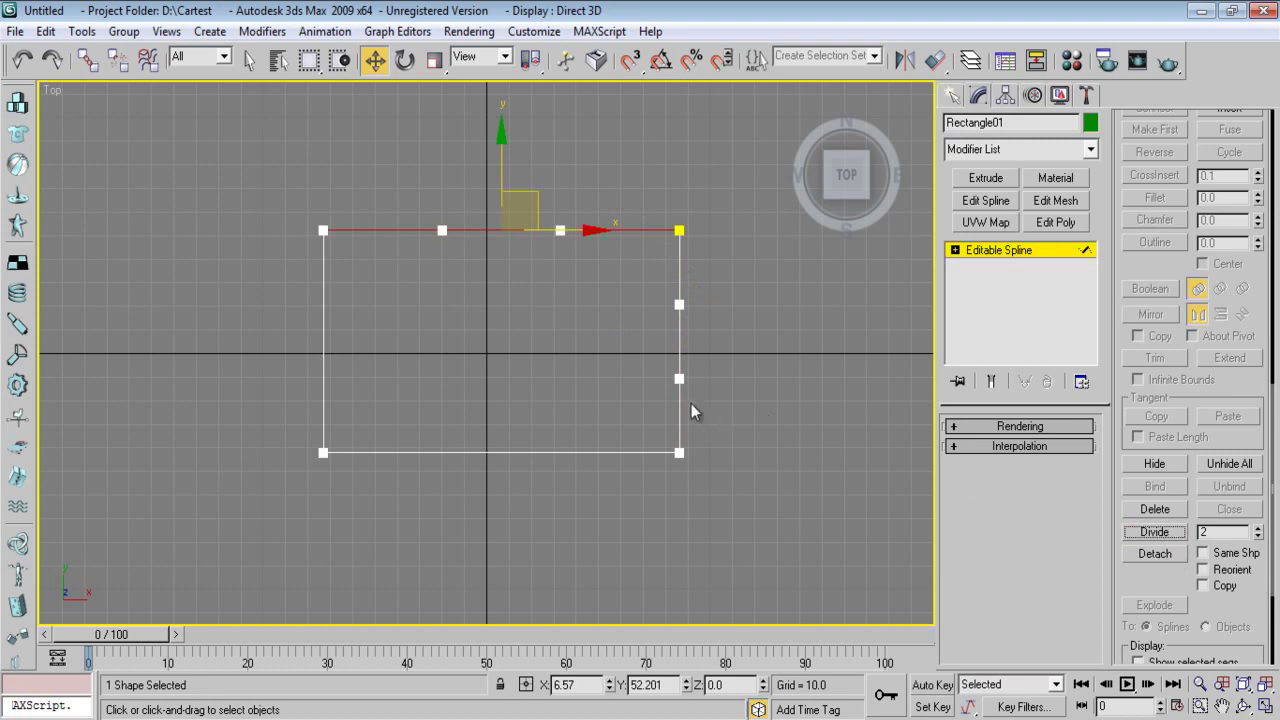
left_click(662, 452)
left_click(1160, 532)
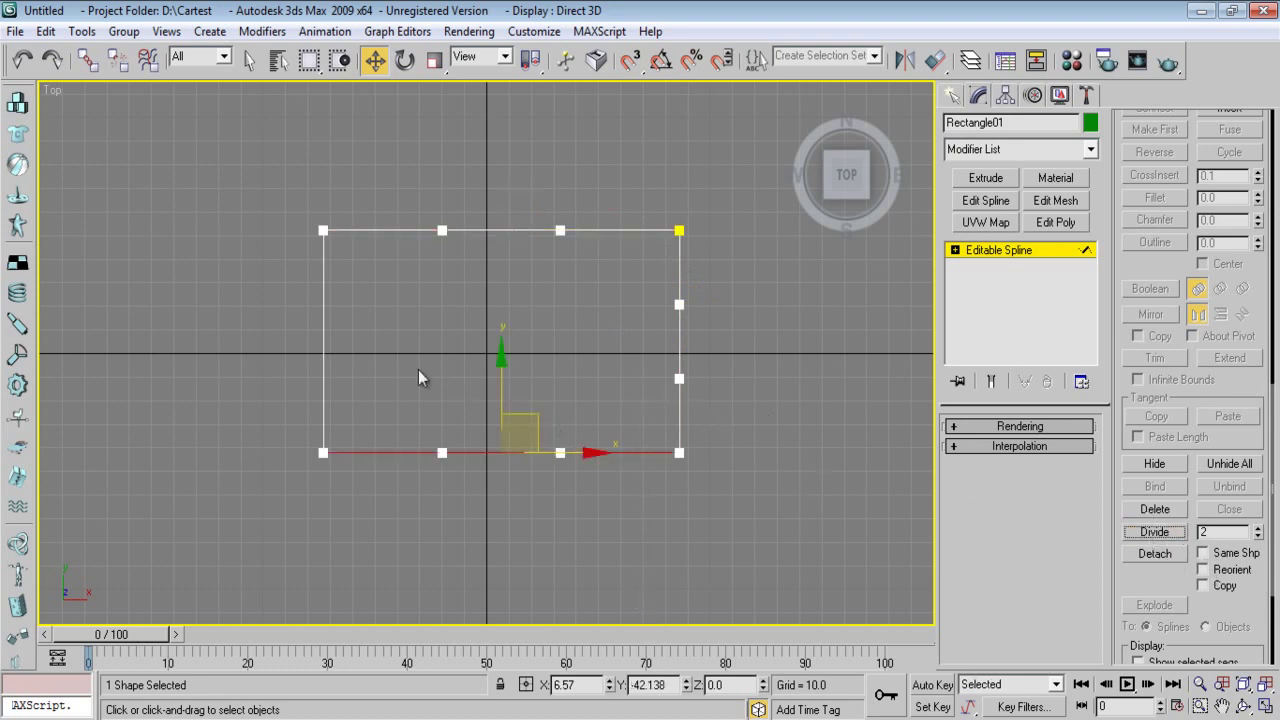
left_click(324, 395)
left_click(1158, 533)
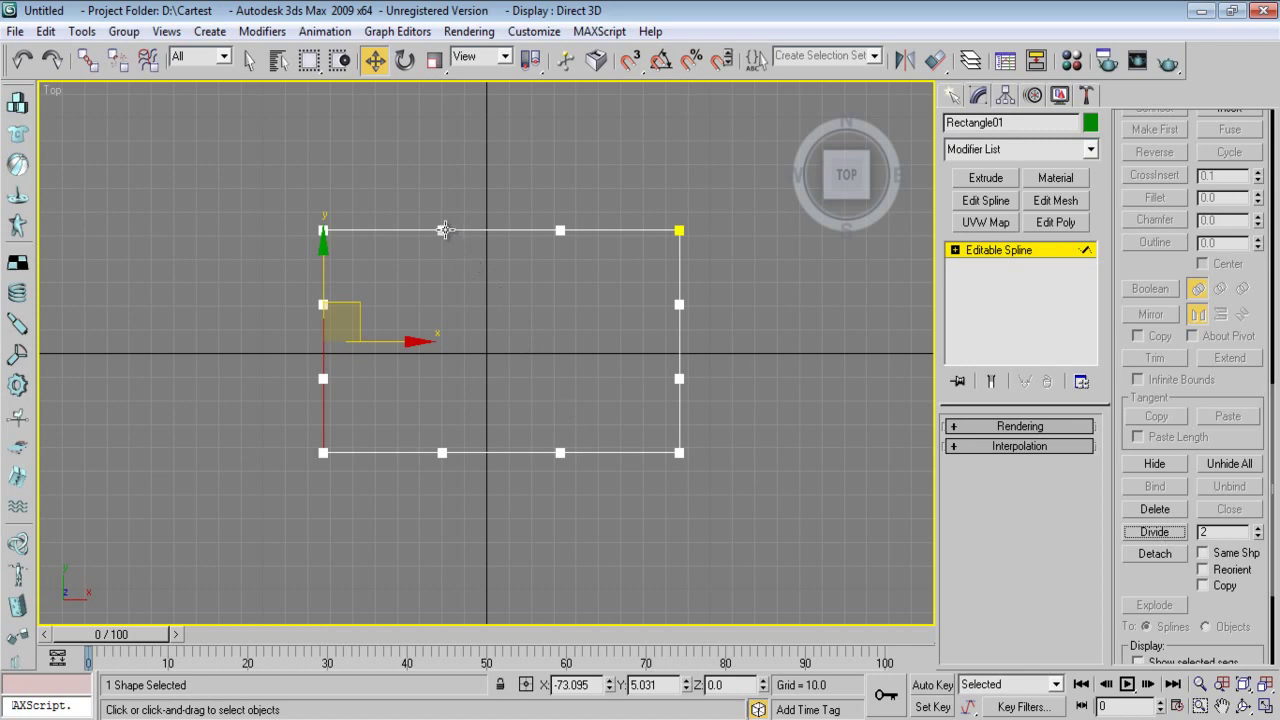
left_click(951, 95)
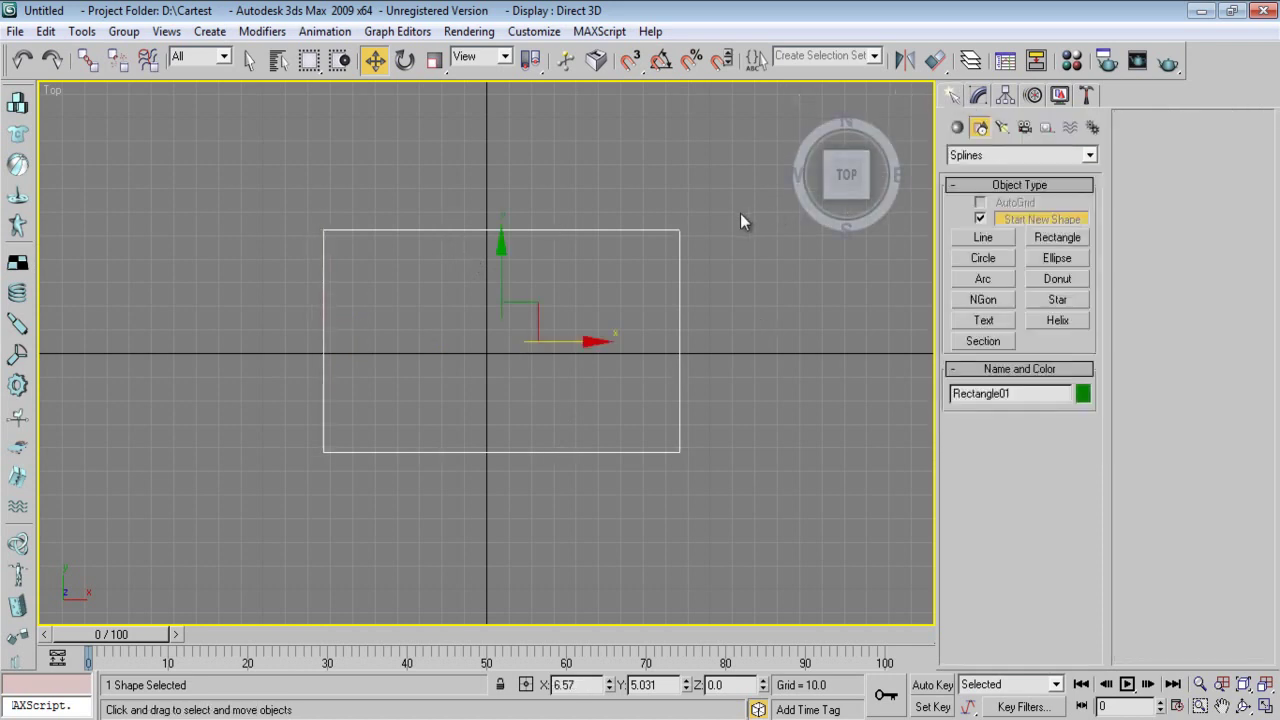
- In the Left view, select all of the spline's vertices and convert them from Bezier Corner to Corner
key("l")
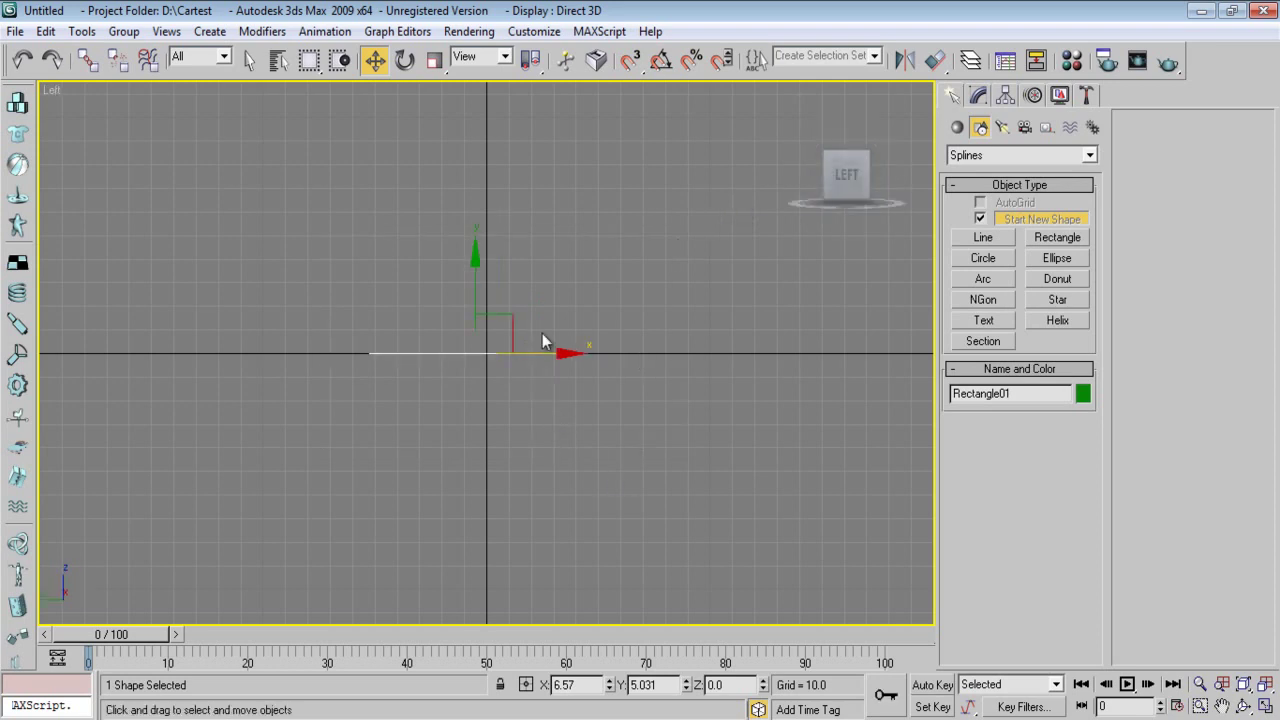
middle_click_drag(514, 398, 513, 319)
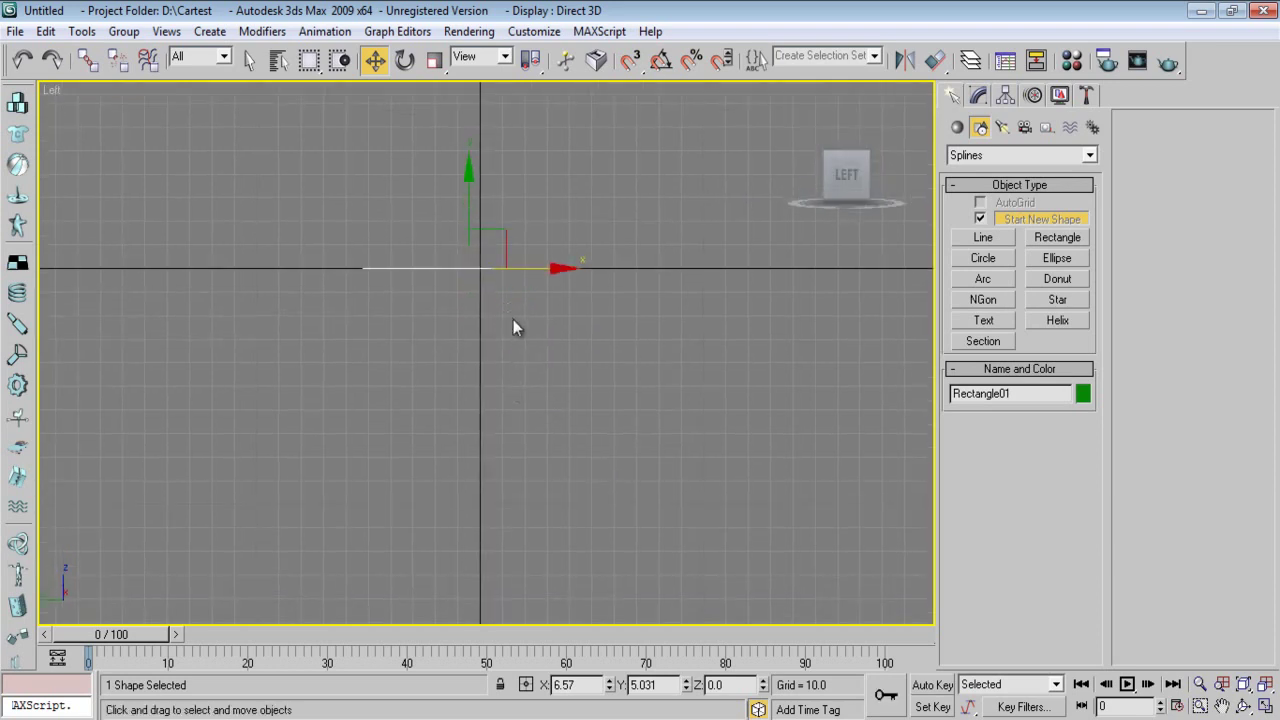
left_click(980, 97)
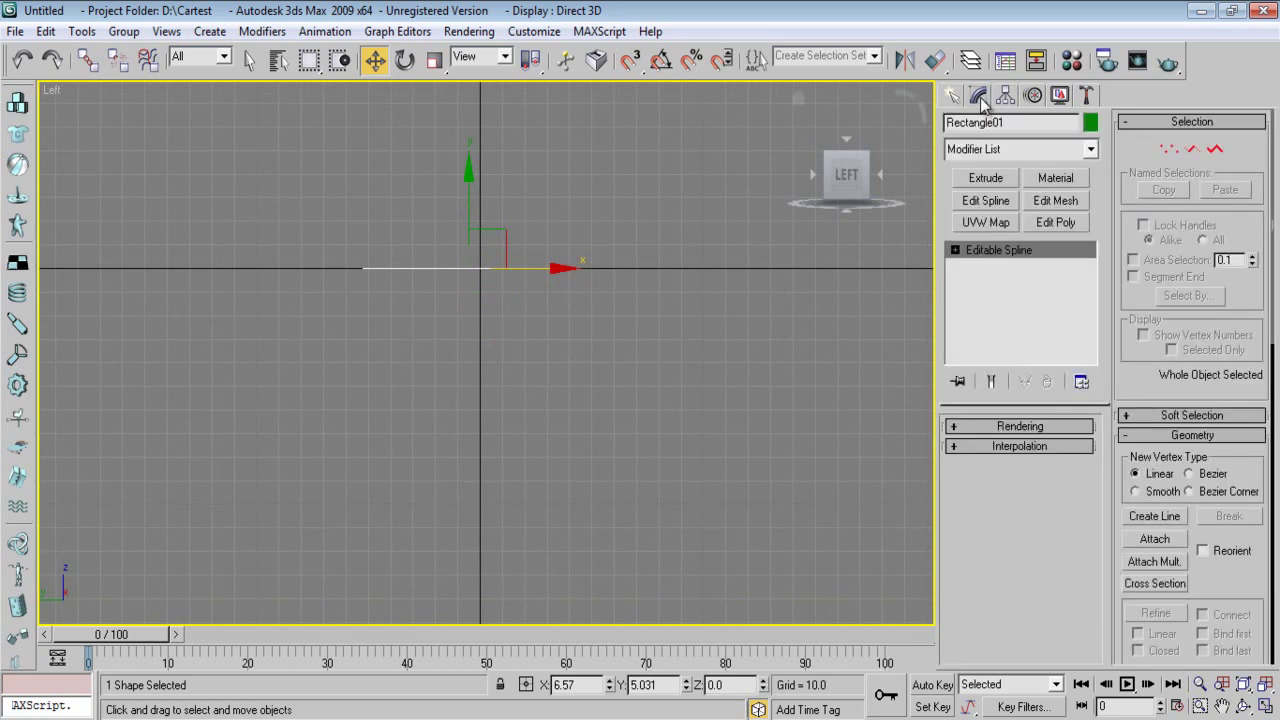
left_click(1169, 152)
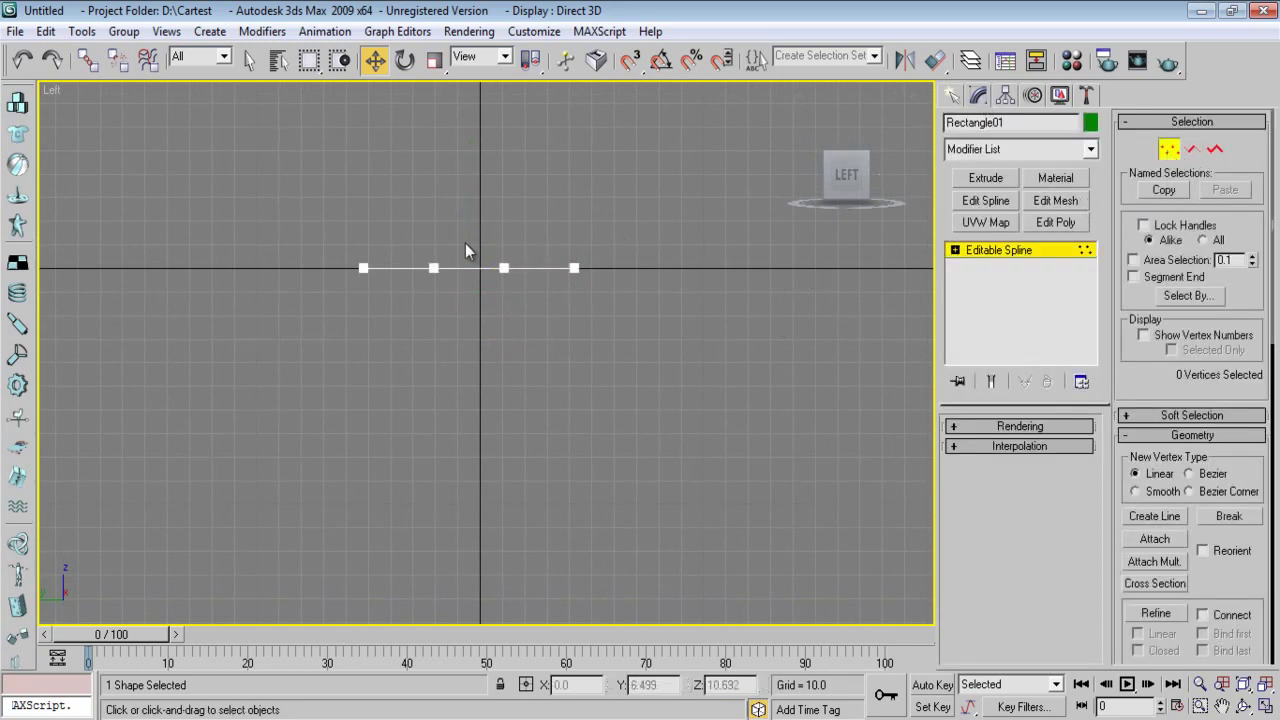
left_click_drag(488, 242, 631, 343)
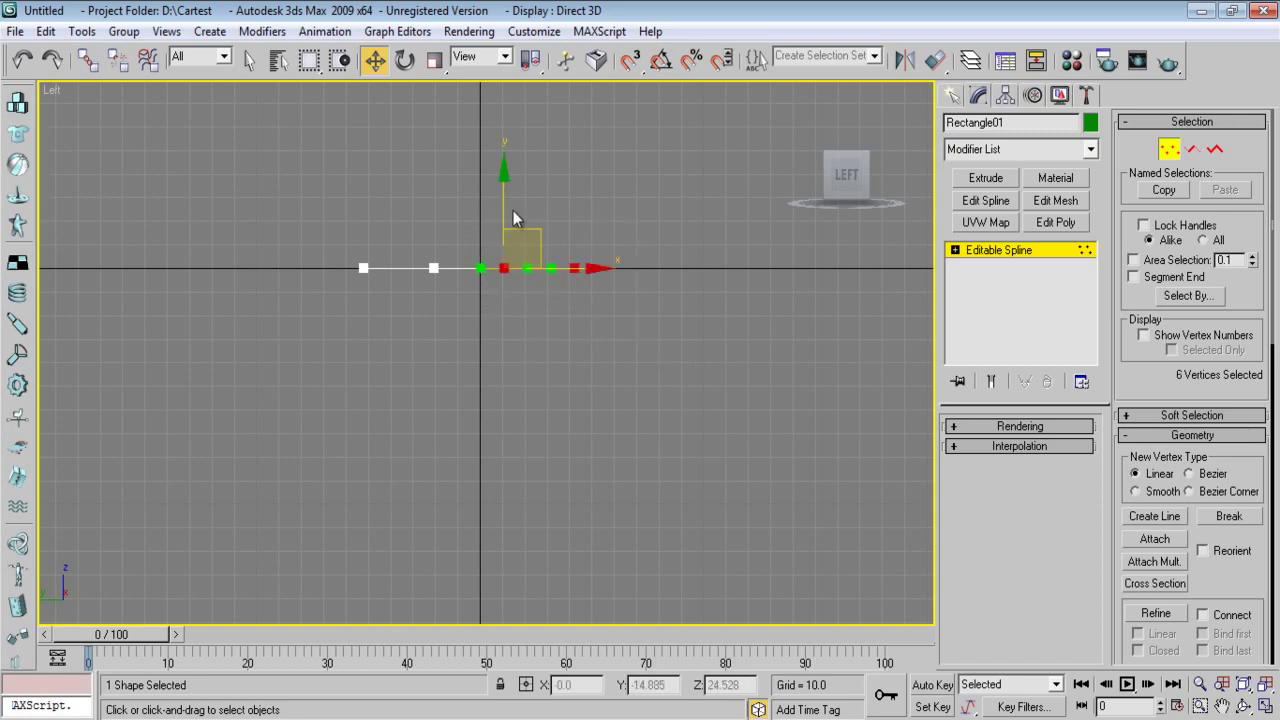
left_click_drag(322, 200, 678, 298)
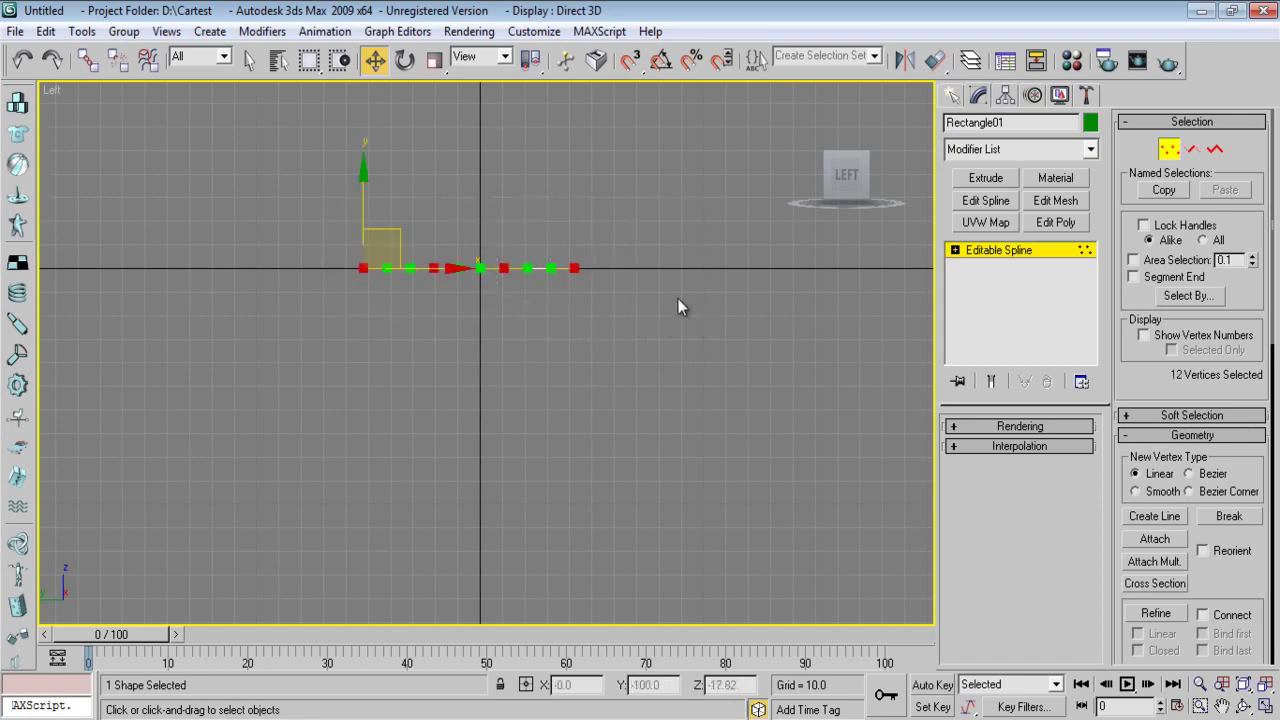
scroll(491, 325, "up", 3)
middle_click_drag(475, 164, 514, 303)
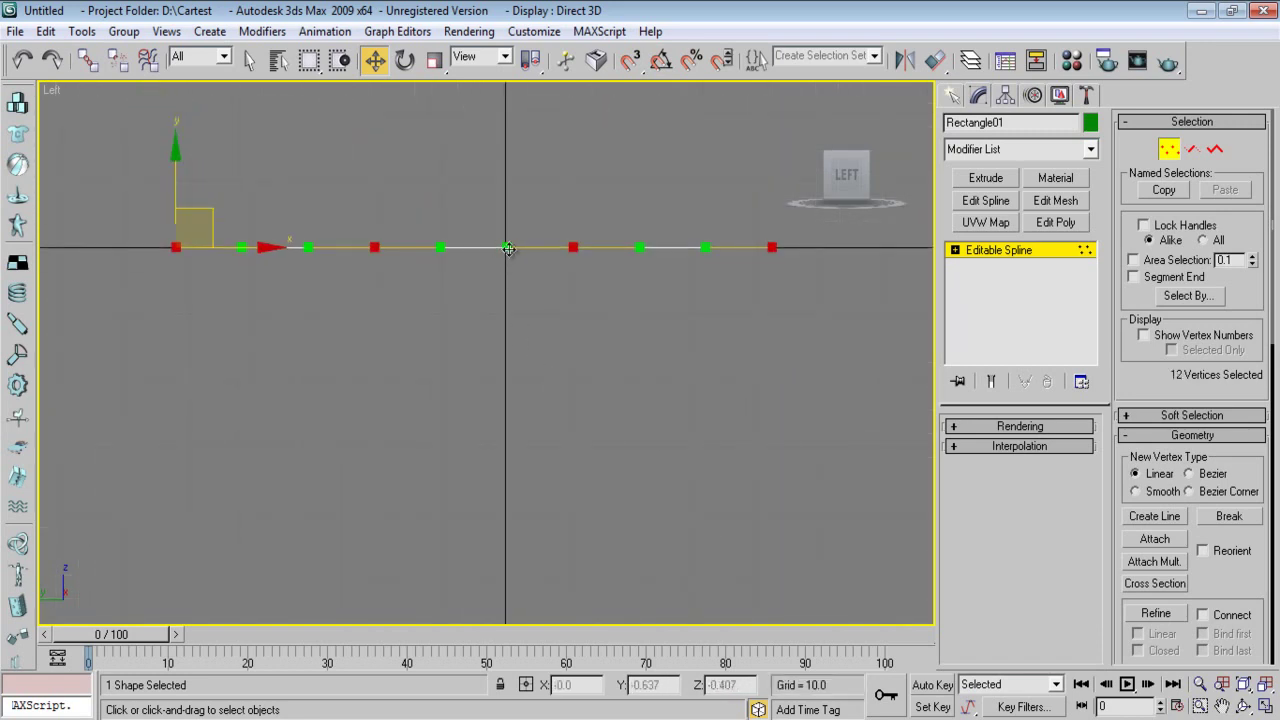
left_click_drag(508, 247, 509, 169)
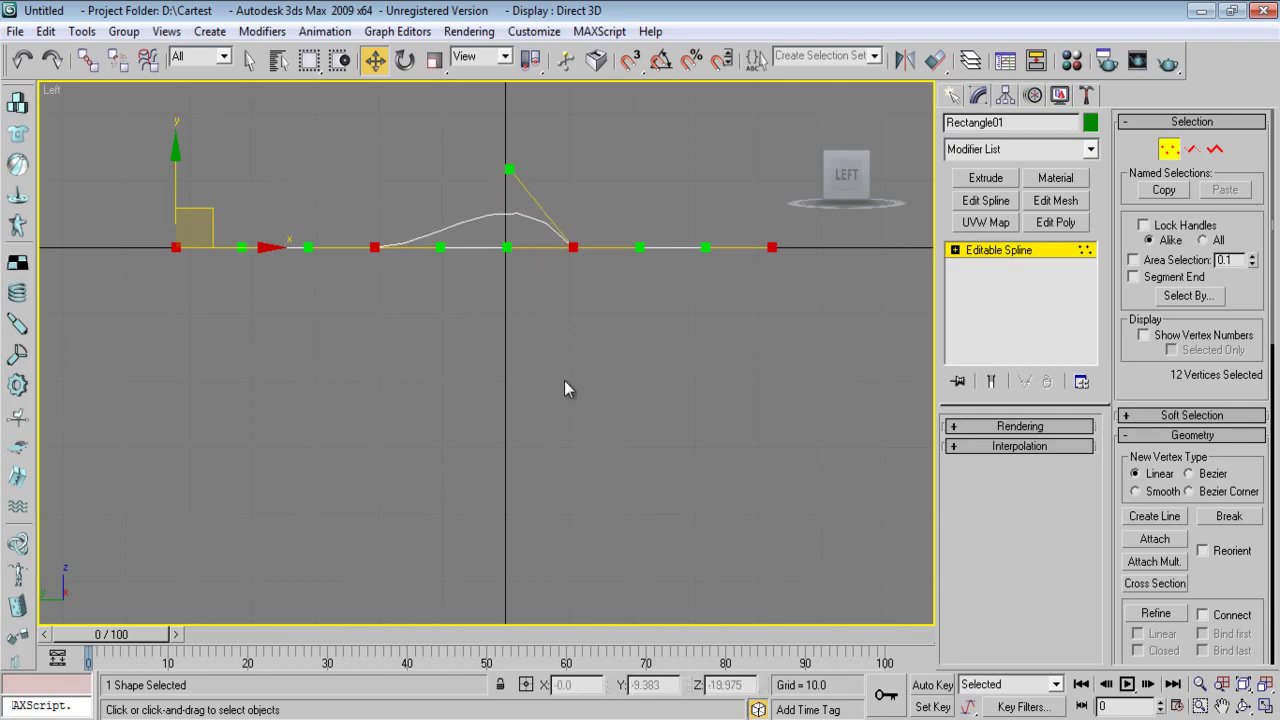
key("ctrl+z")
right_click(492, 250)
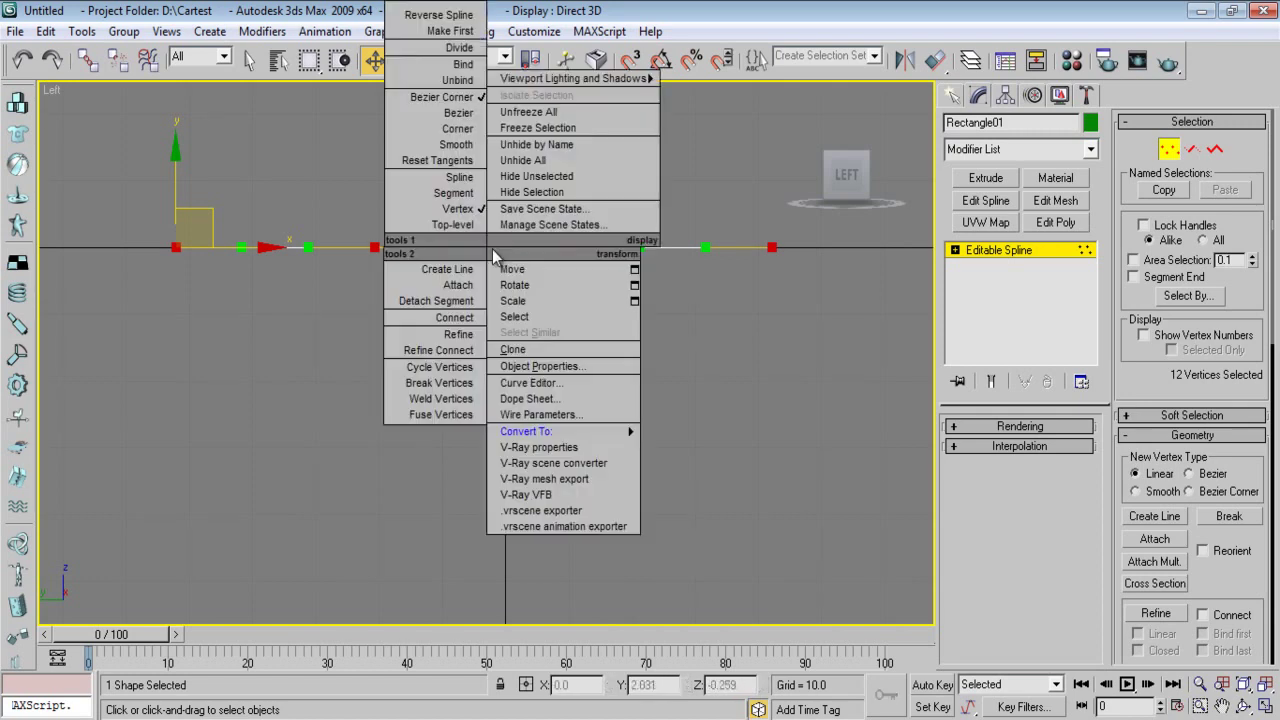
left_click(458, 129)
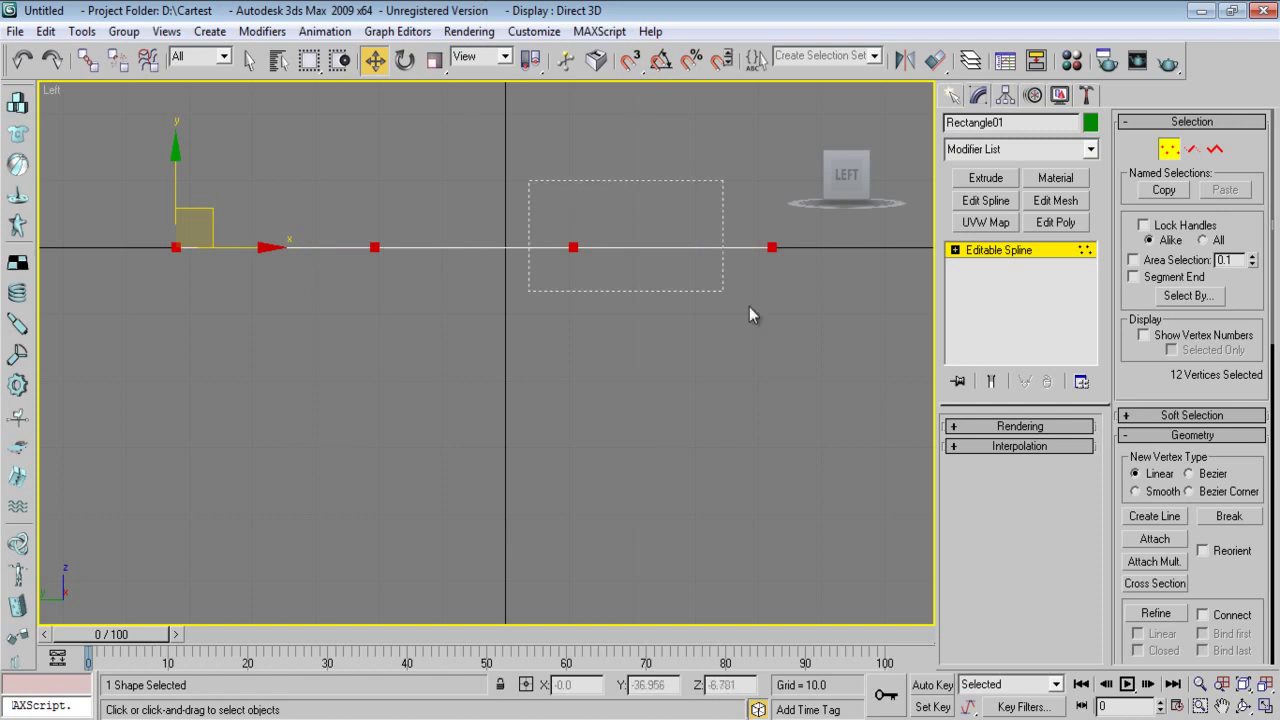
- Move the two right-hand vertex columns in the Left view down and back, so the inner one sits directly below the second column
left_click_drag(749, 315, 749, 315)
scroll(486, 262, "down", 3)
left_click_drag(486, 262, 705, 347)
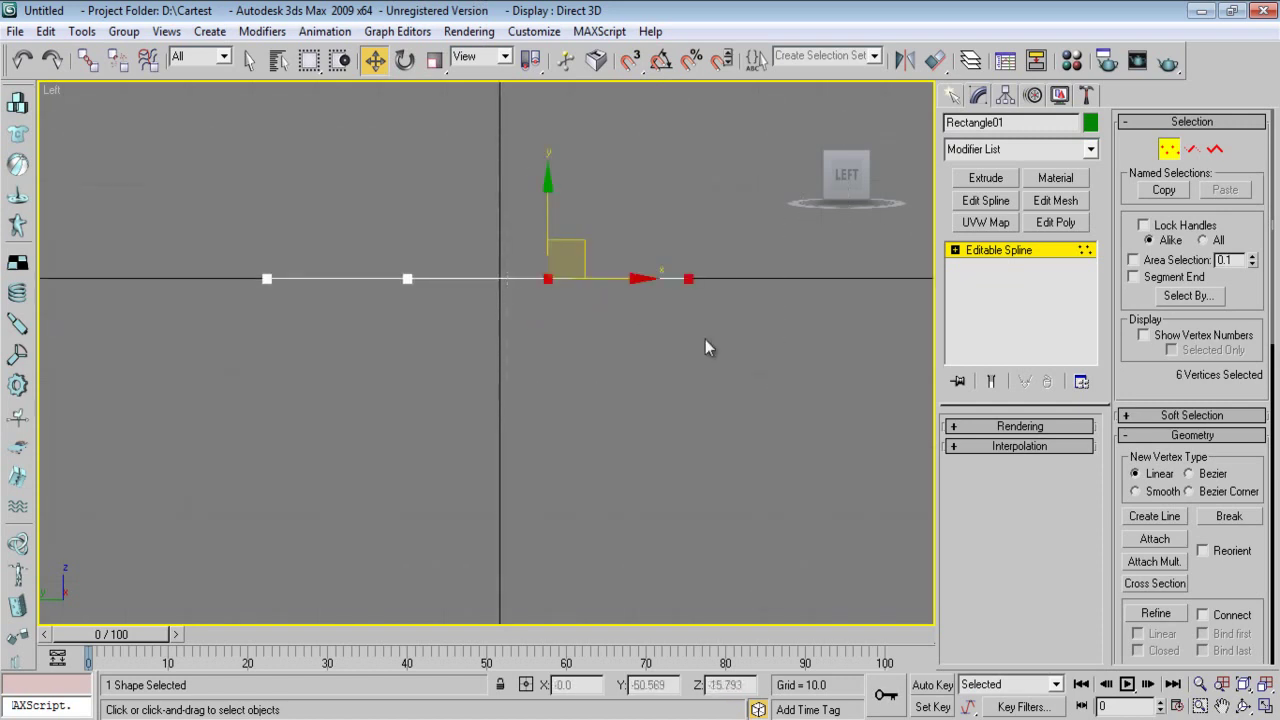
left_click_drag(547, 186, 538, 283)
left_click_drag(635, 378, 494, 391)
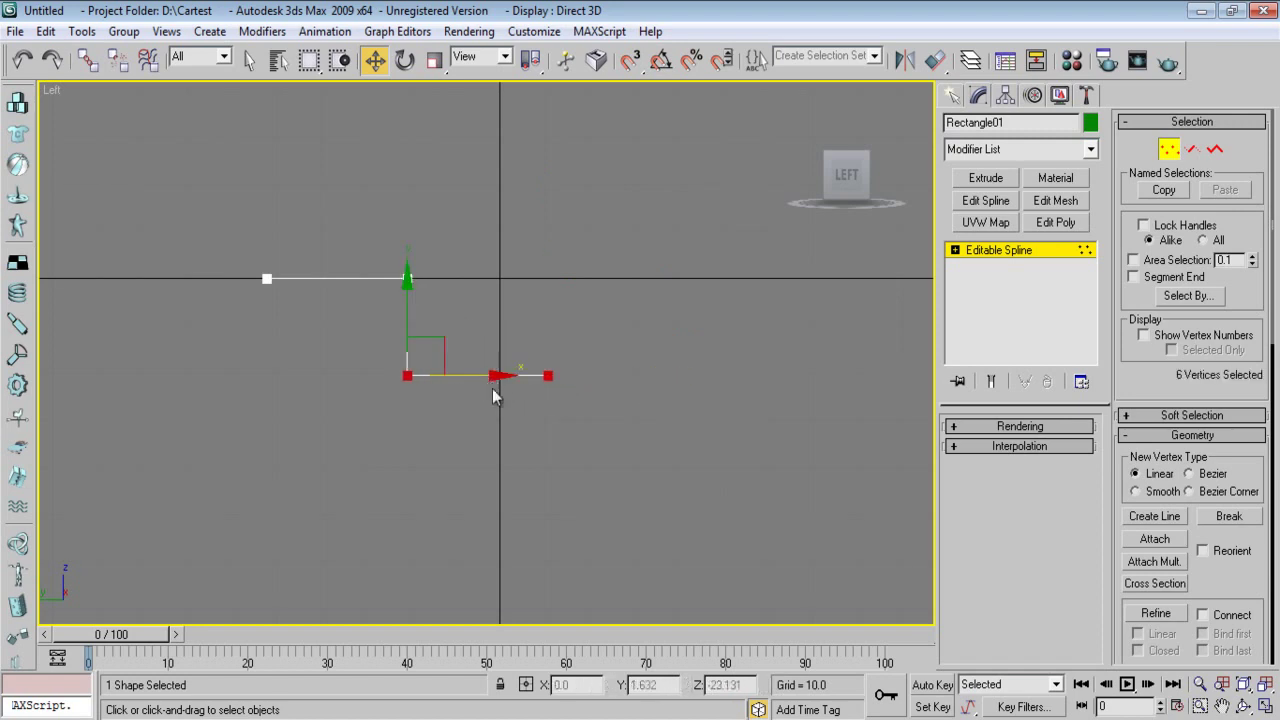
left_click_drag(408, 302, 408, 323)
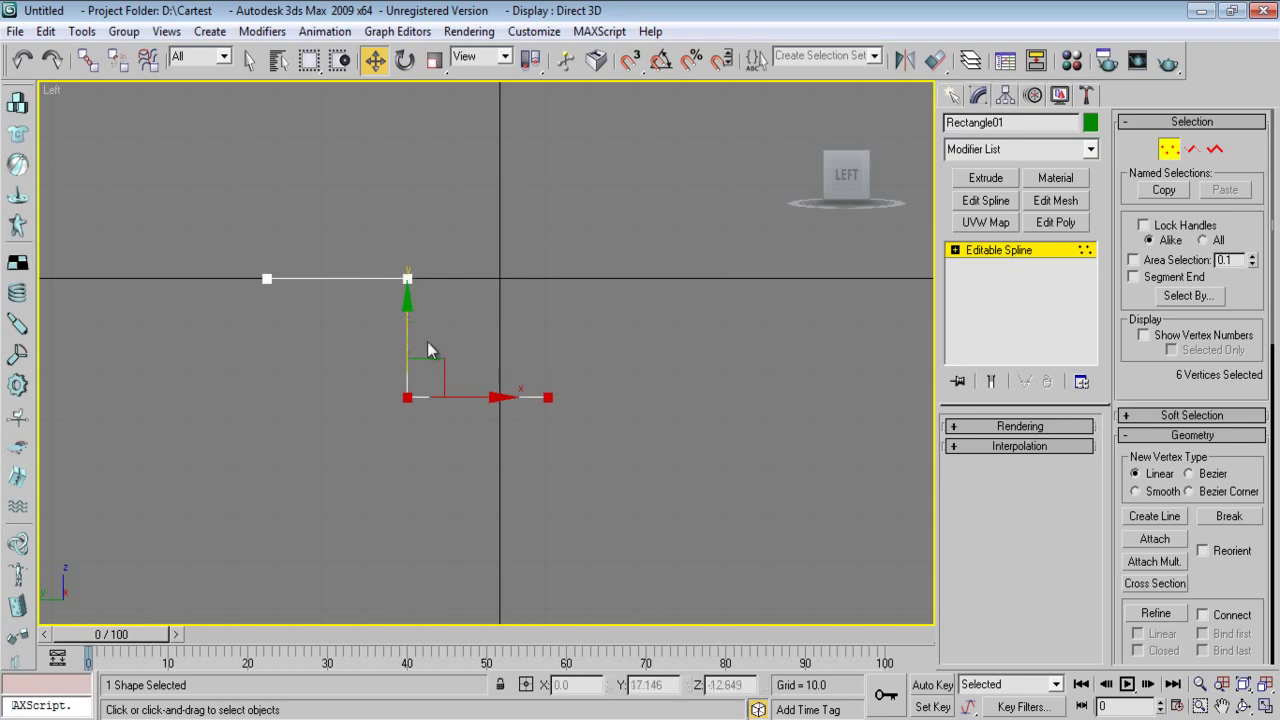
- Move the end vertices horizontally until they sit directly below the first column, folding the spline into an open-sided box profile
left_click_drag(551, 418, 553, 419)
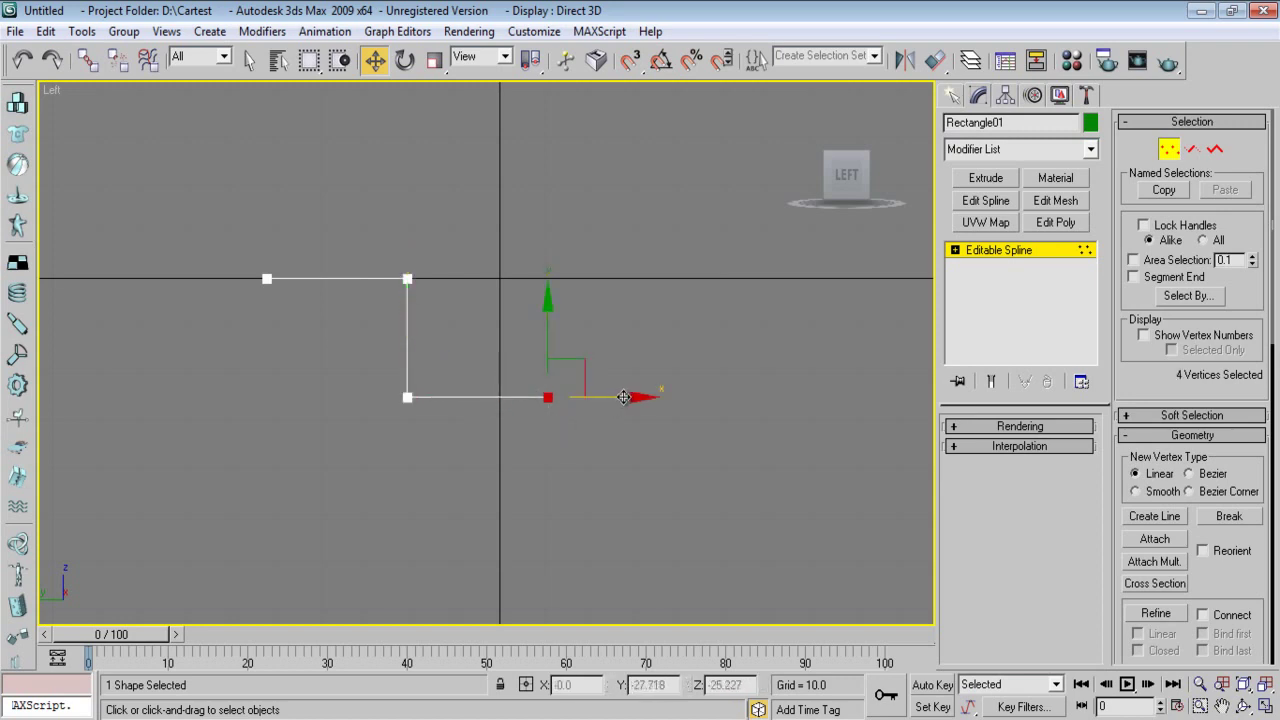
left_click_drag(622, 398, 346, 437)
scroll(277, 394, "up", 4)
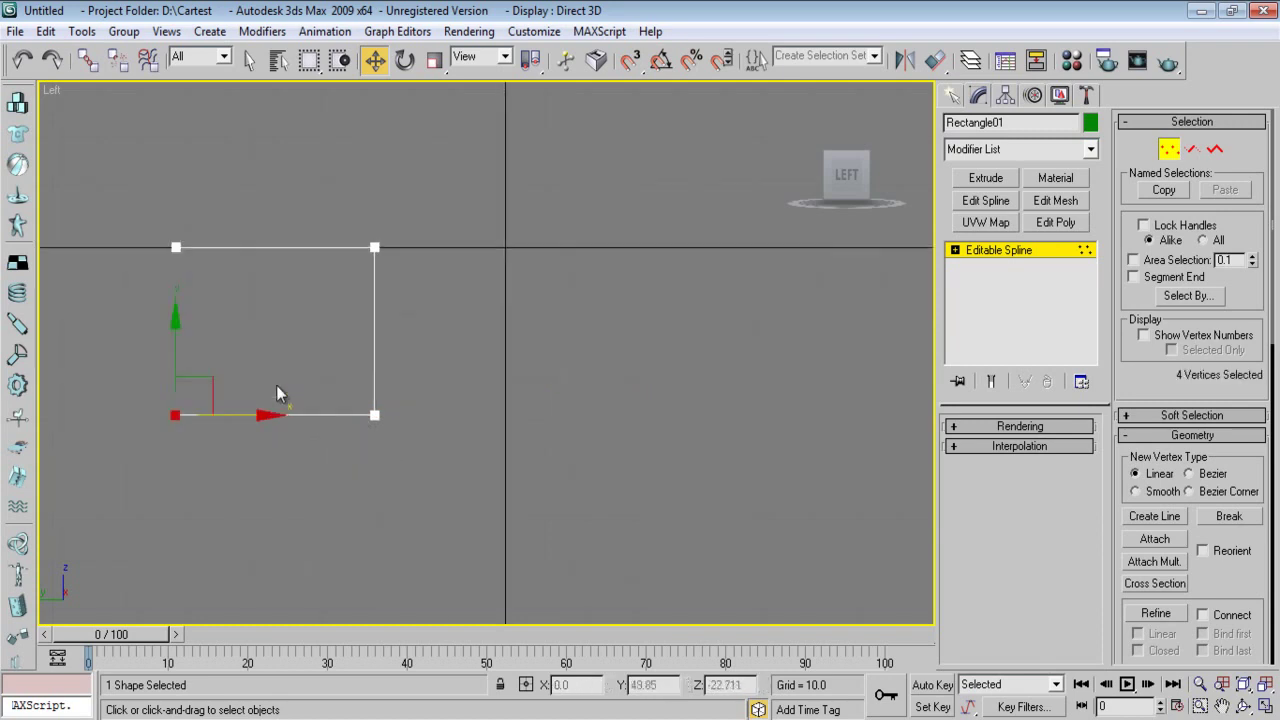
middle_click_drag(500, 408, 694, 414)
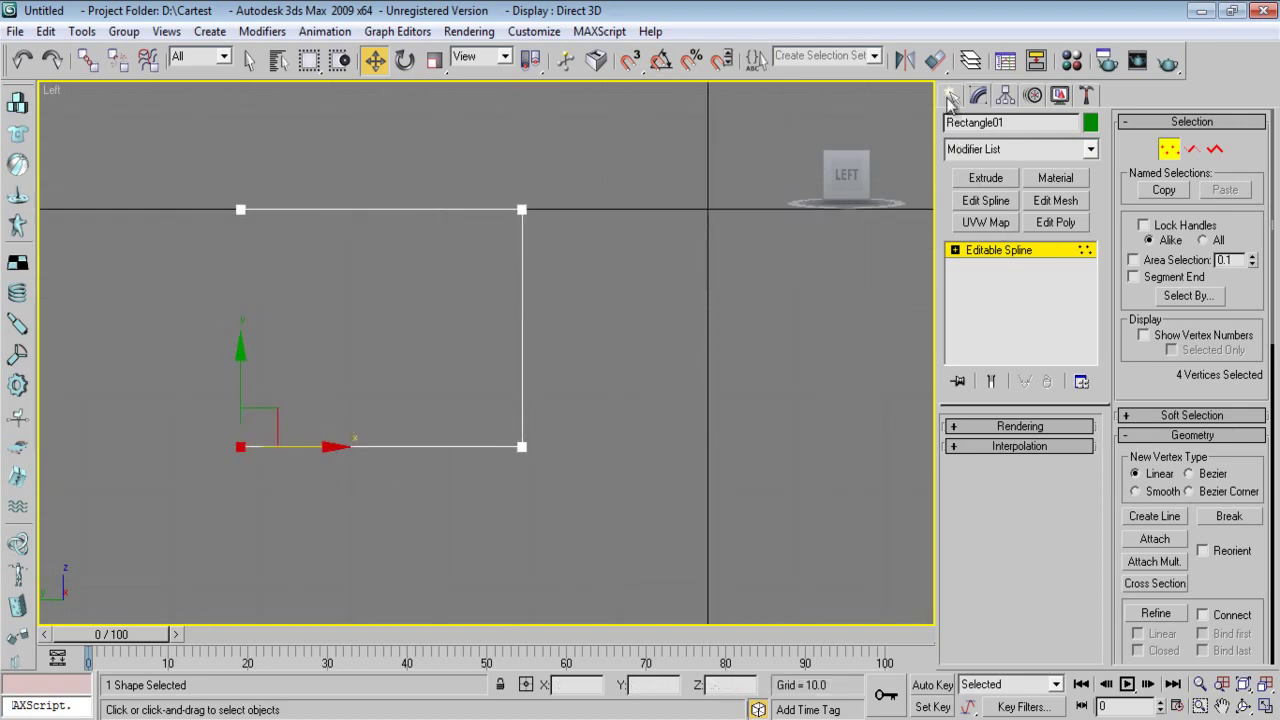
left_click(952, 95)
left_click(983, 238)
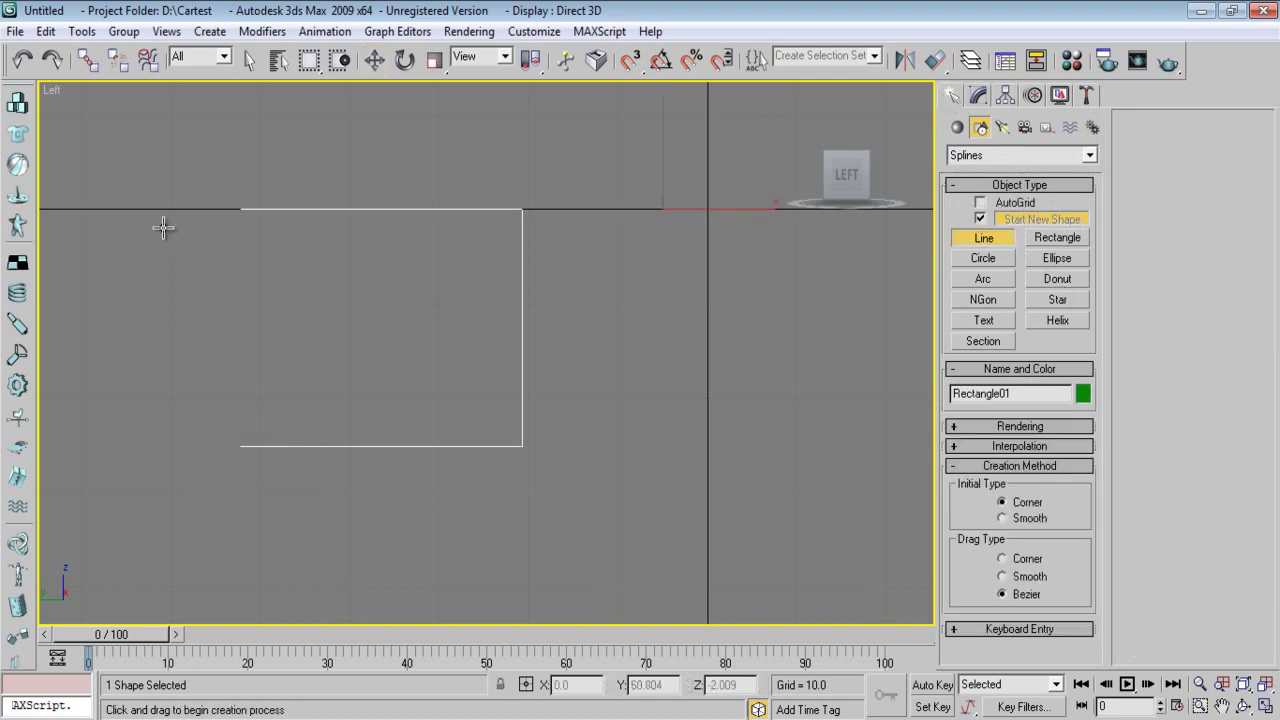
left_click(240, 208)
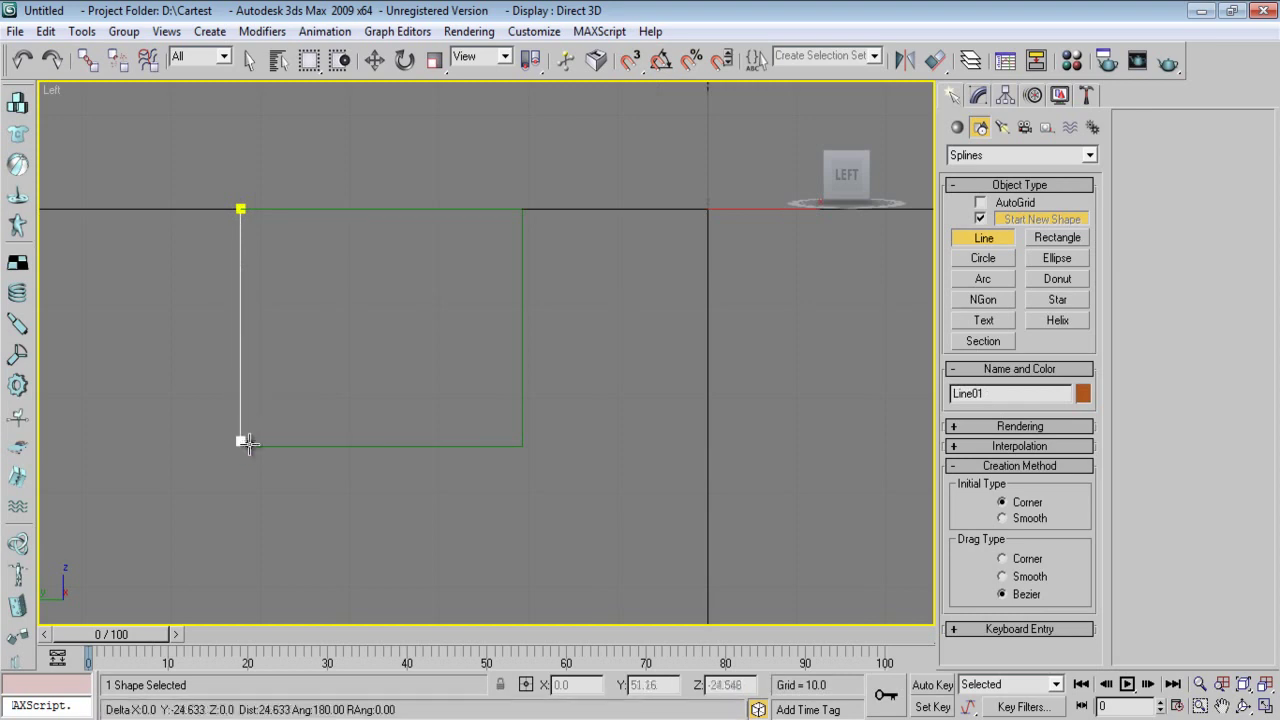
left_click(240, 491)
right_click(306, 528)
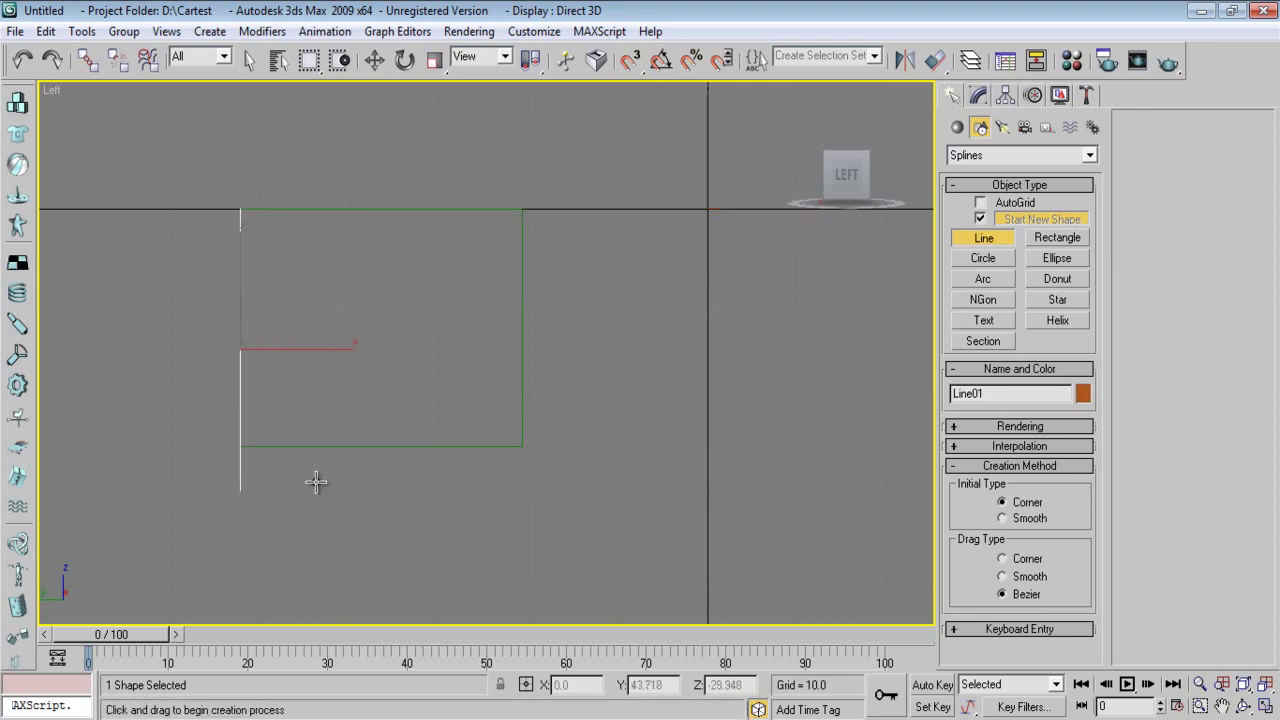
scroll(420, 472, "up", 3)
right_click(447, 520)
scroll(420, 410, "down", 3)
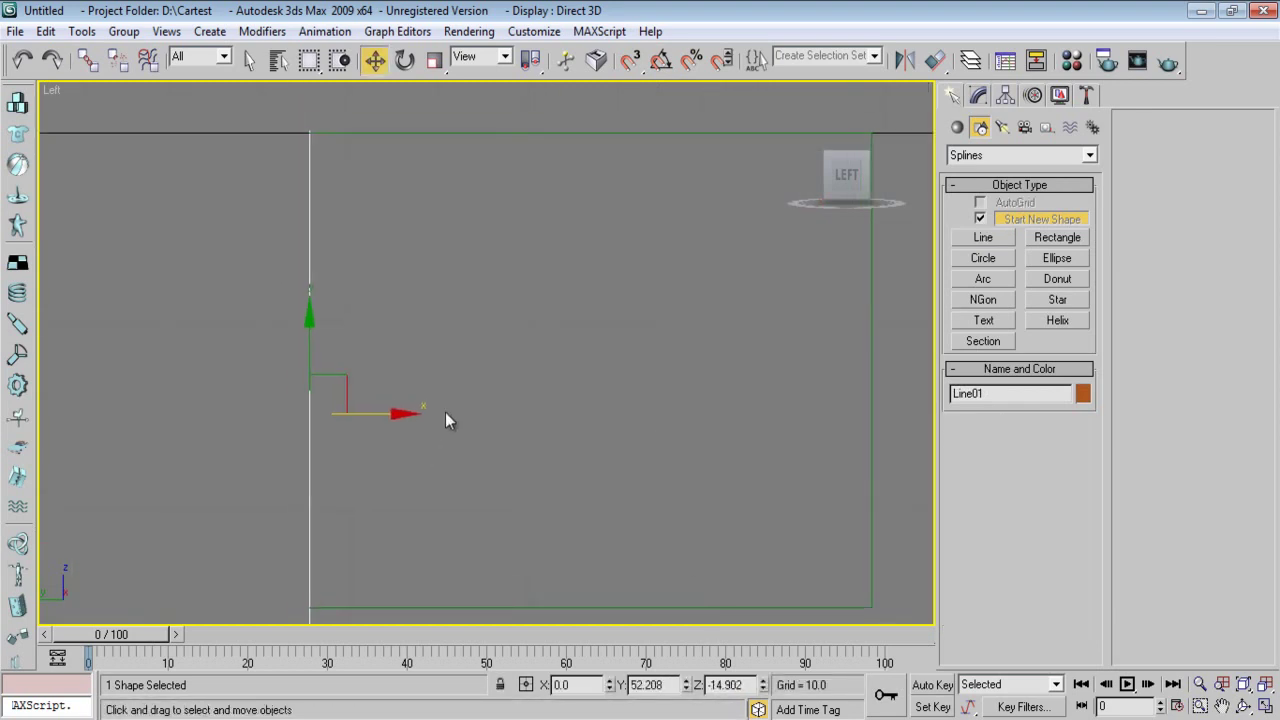
middle_click_drag(426, 323, 417, 317)
key("Delete")
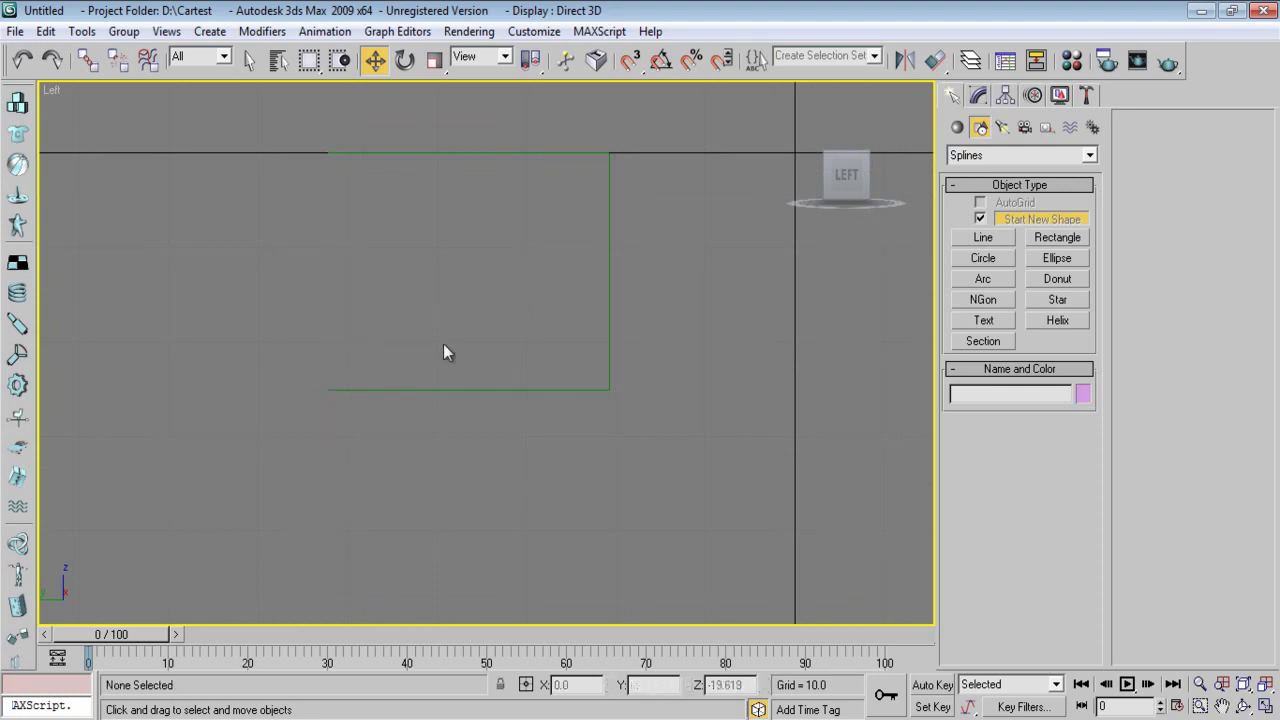
- Select the folded rectangle spline and scale it non-uniformly along the X axis to about 17 percent
right_click(452, 347)
left_click(472, 357)
left_click(469, 391)
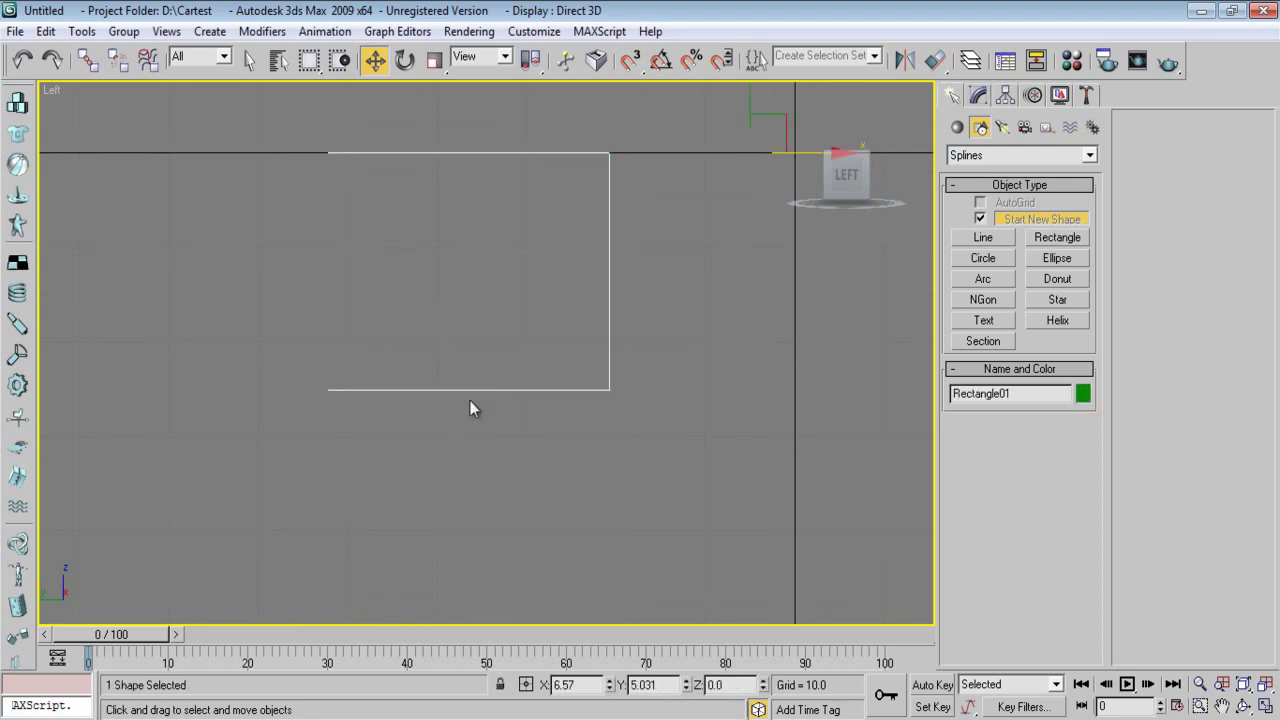
left_click(979, 96)
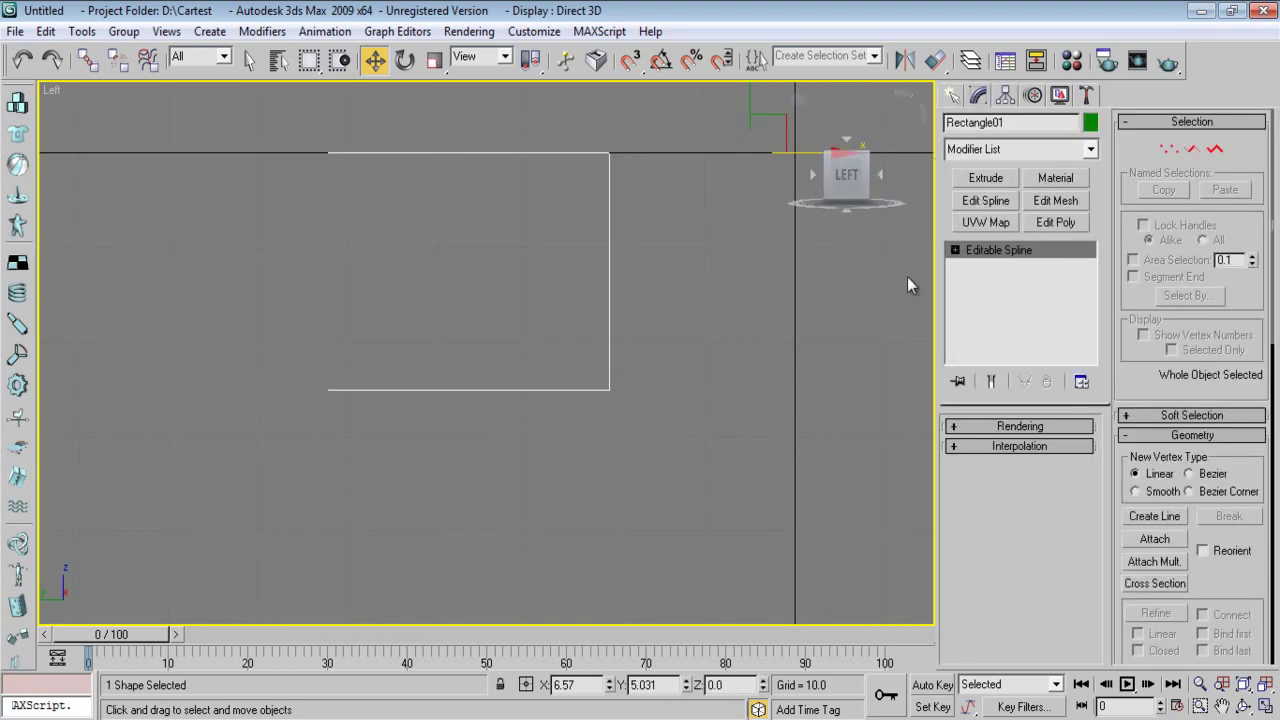
left_click(951, 95)
key("p")
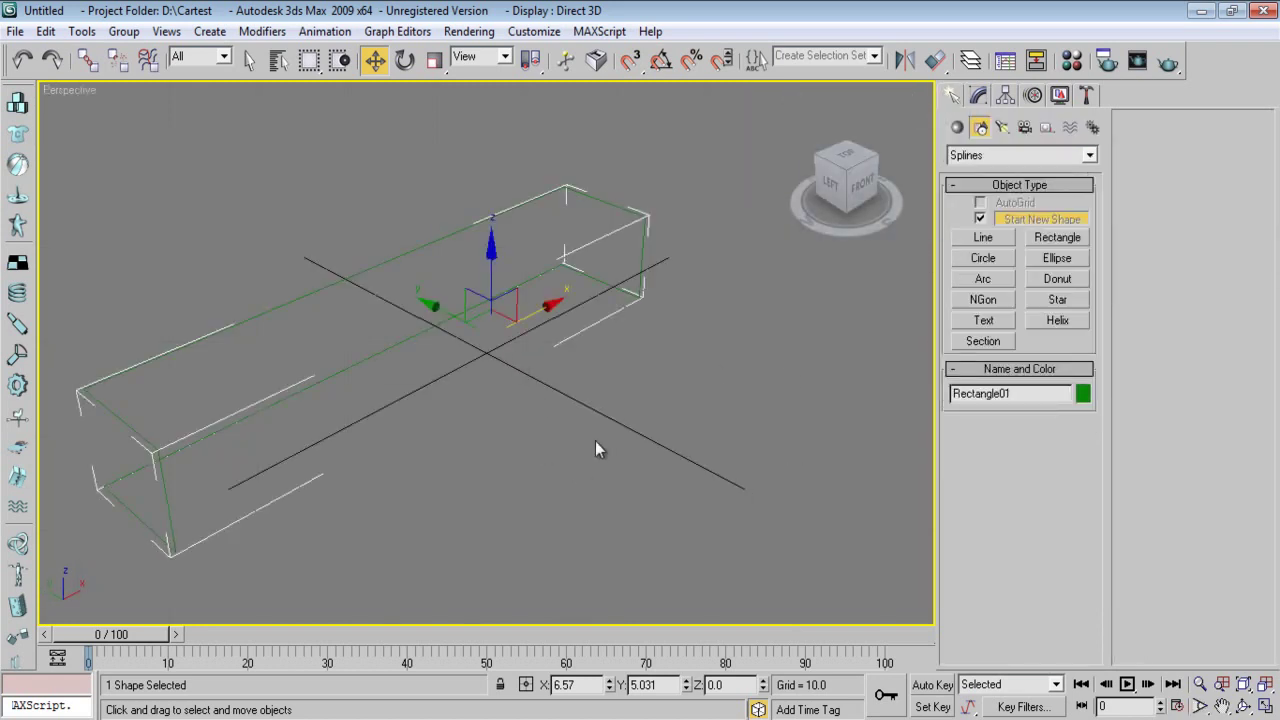
middle_click_drag(631, 413, 511, 416, "alt")
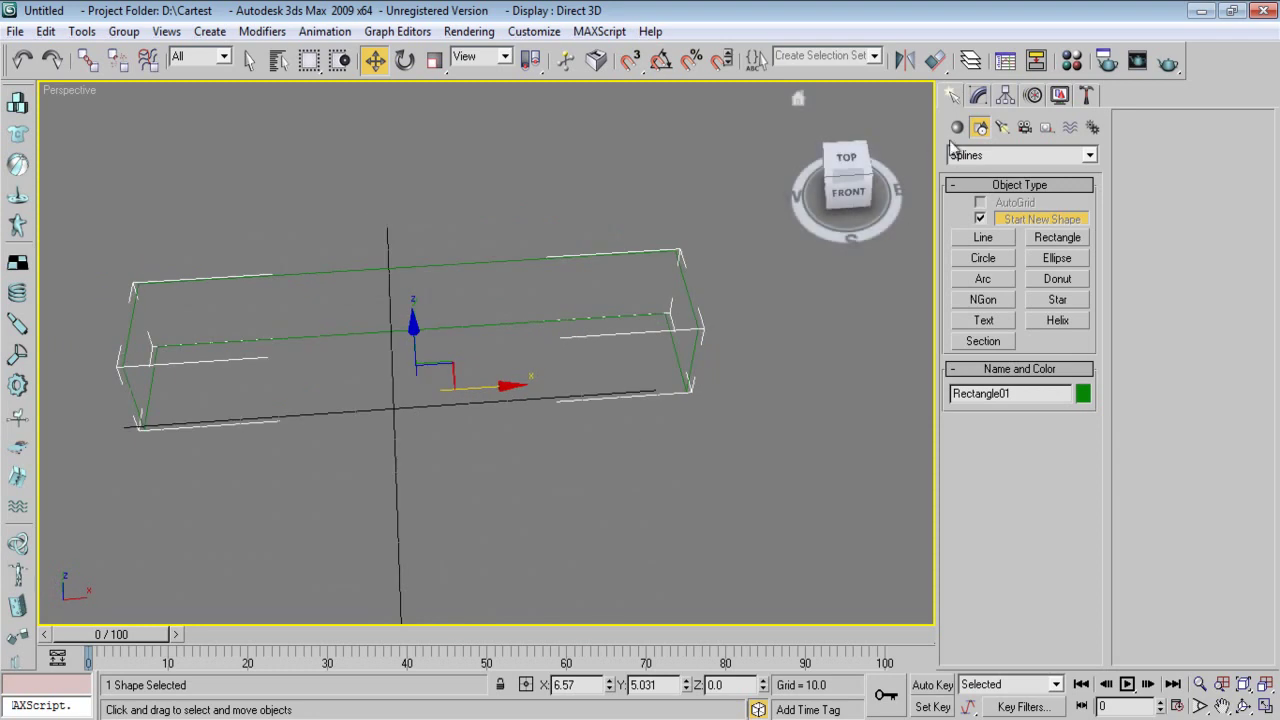
key("r")
key("r")
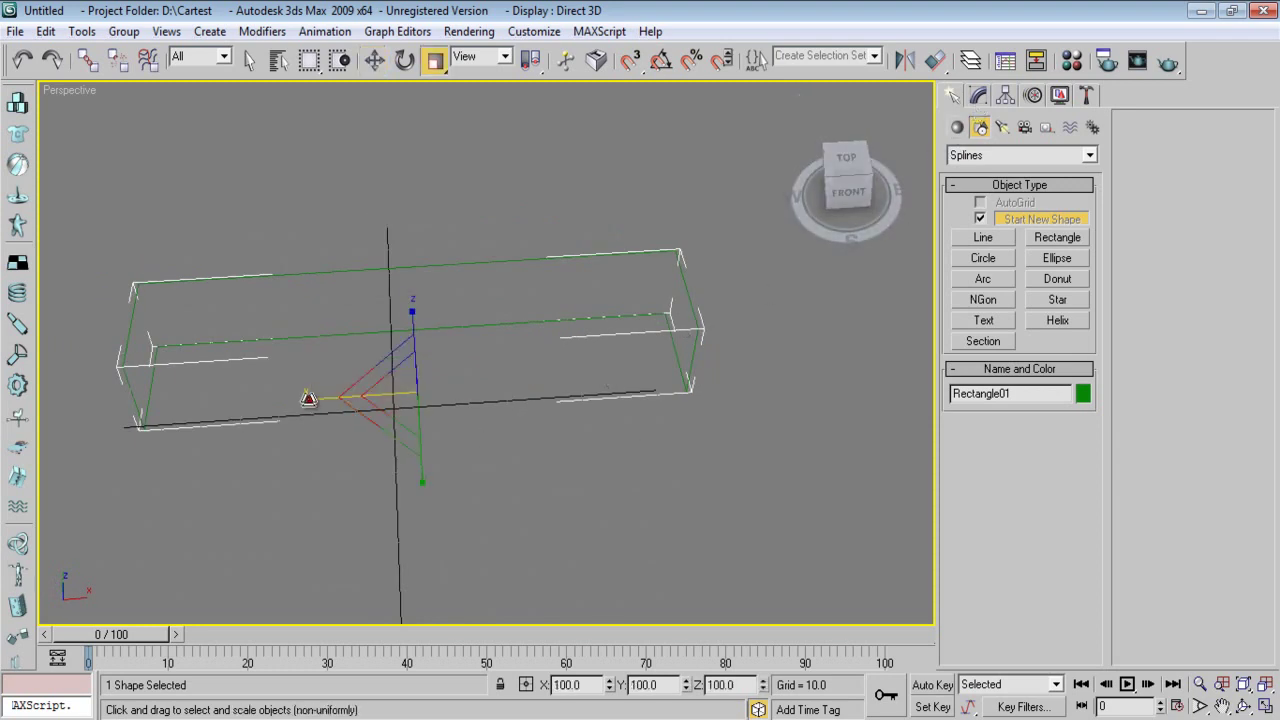
left_click_drag(306, 397, 679, 482)
middle_click_drag(588, 460, 426, 422, "alt")
middle_click_drag(517, 429, 466, 411, "alt")
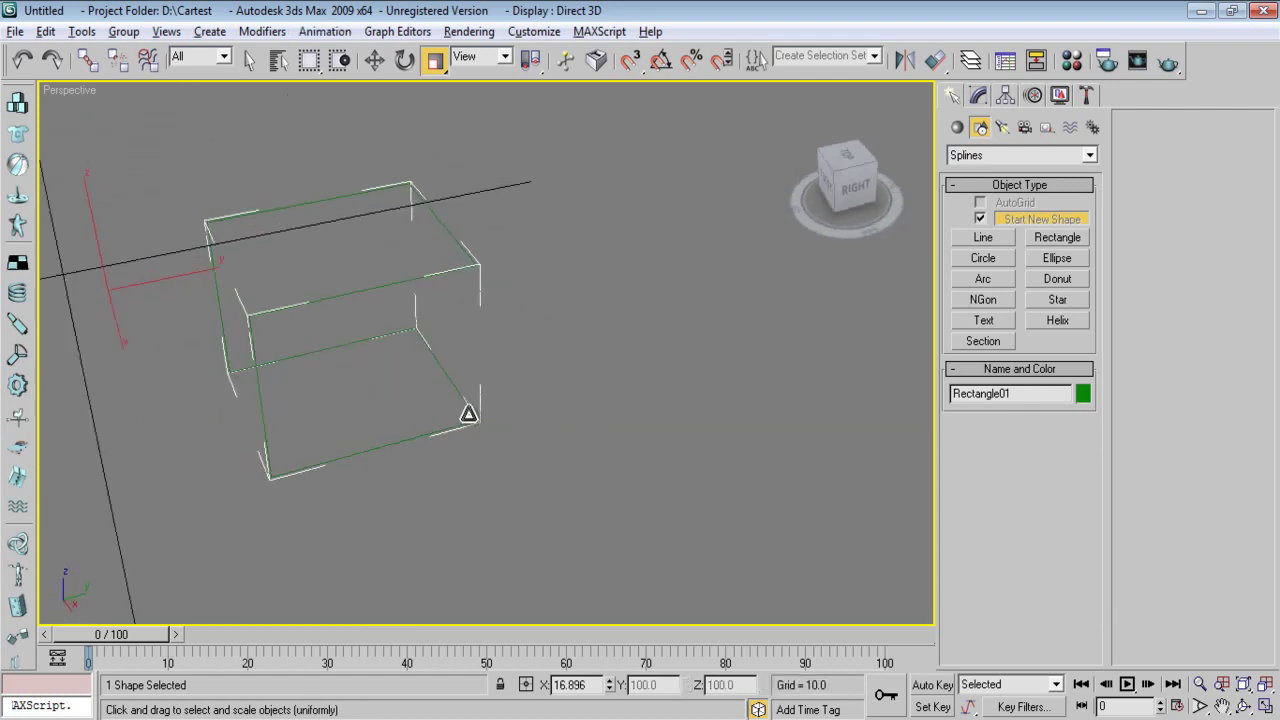
- Enable the spline in both the renderer and the viewport, and set its radial thickness to 1.28
left_click(979, 97)
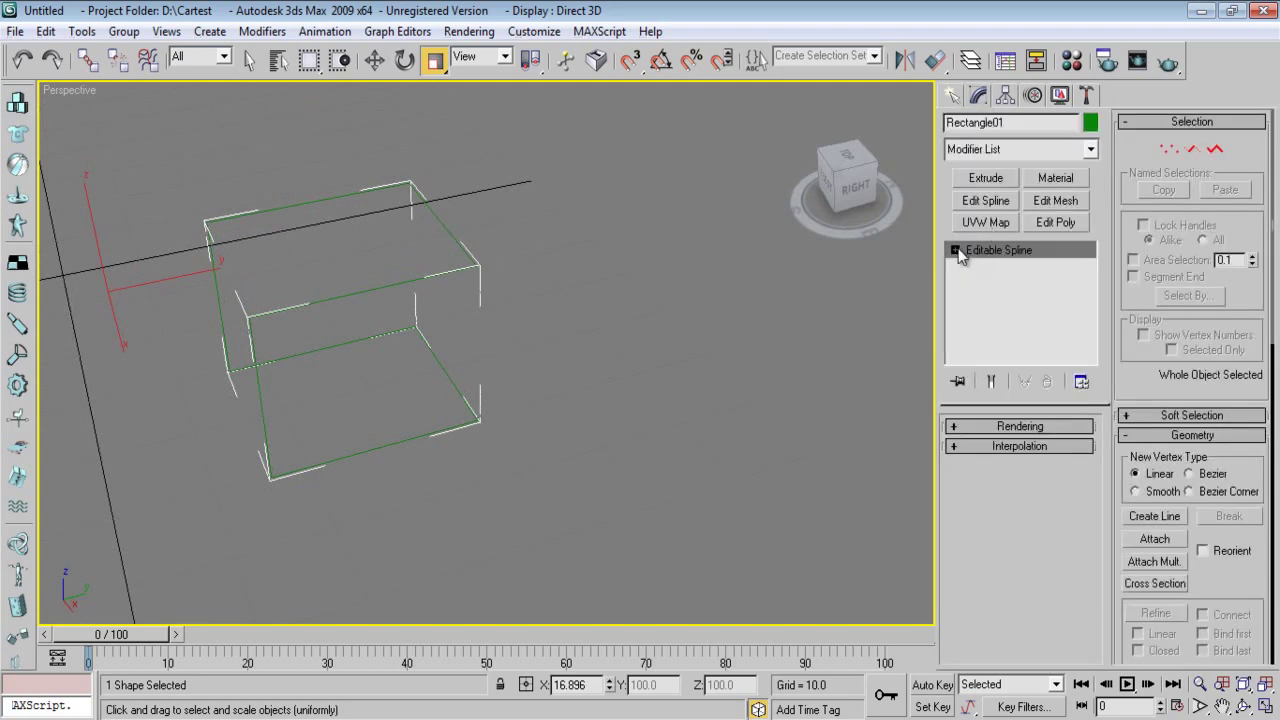
left_click(968, 427)
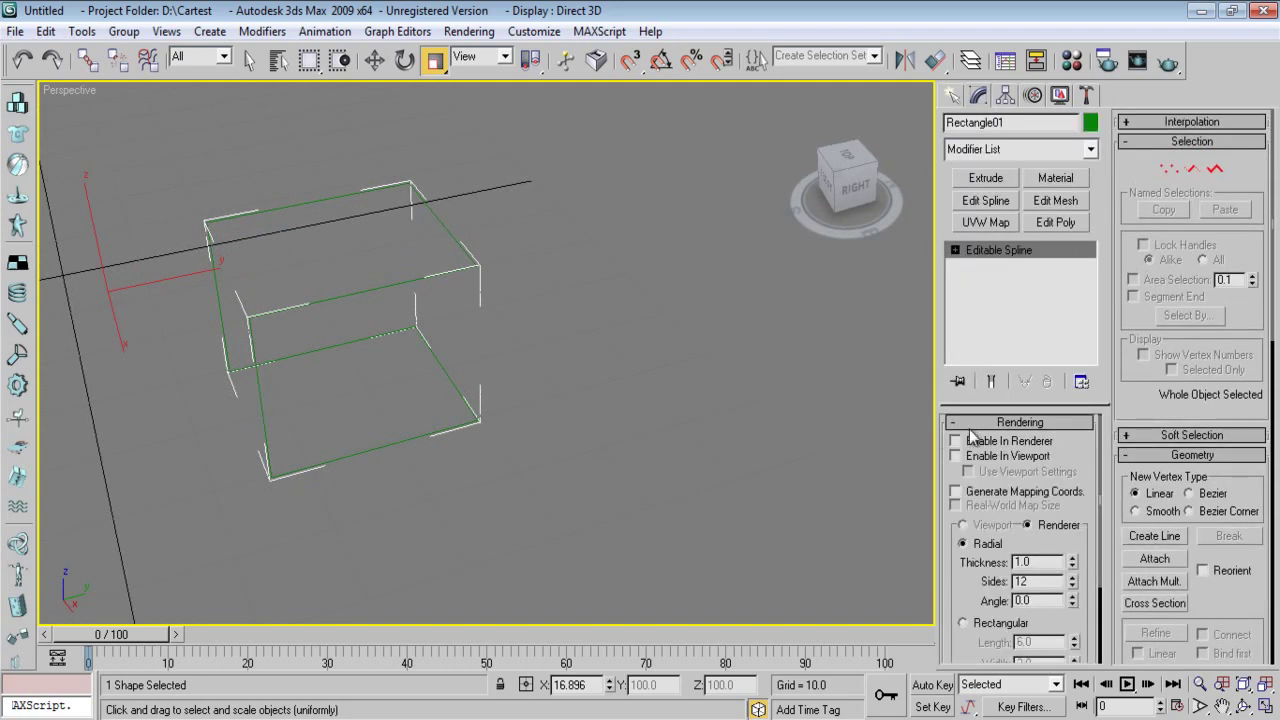
left_click(971, 440)
left_click(990, 457)
middle_click_drag(451, 386, 396, 366, "alt")
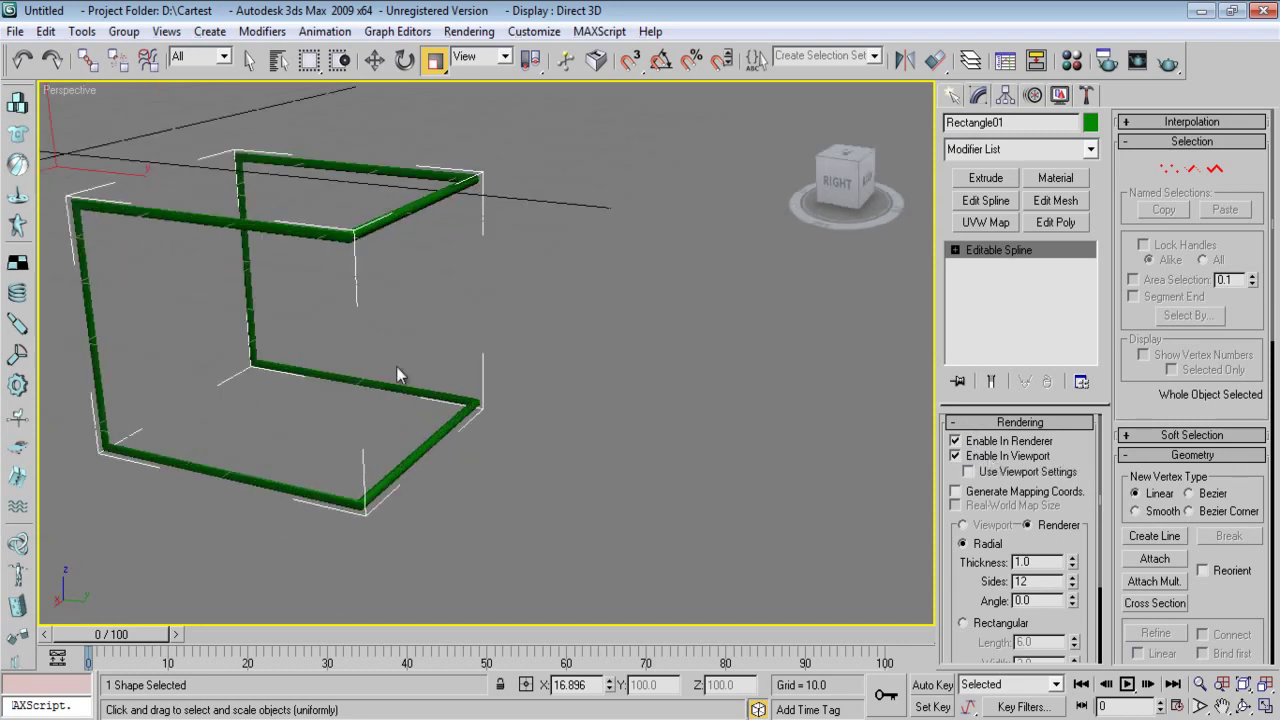
left_click_drag(1072, 562, 1081, 528)
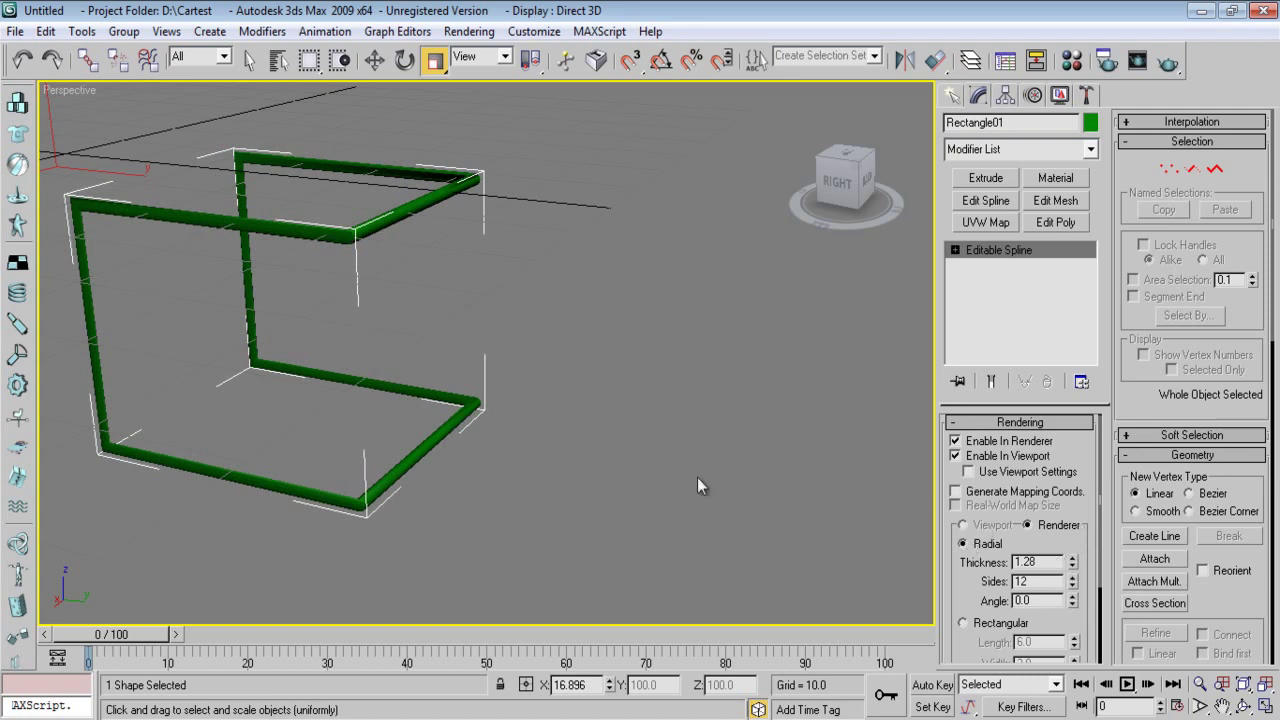
middle_click_drag(440, 390, 475, 379, "alt")
- Select all eight corner vertices of the frame spline and fillet them by about 2.66
right_click(686, 391)
left_click(703, 409)
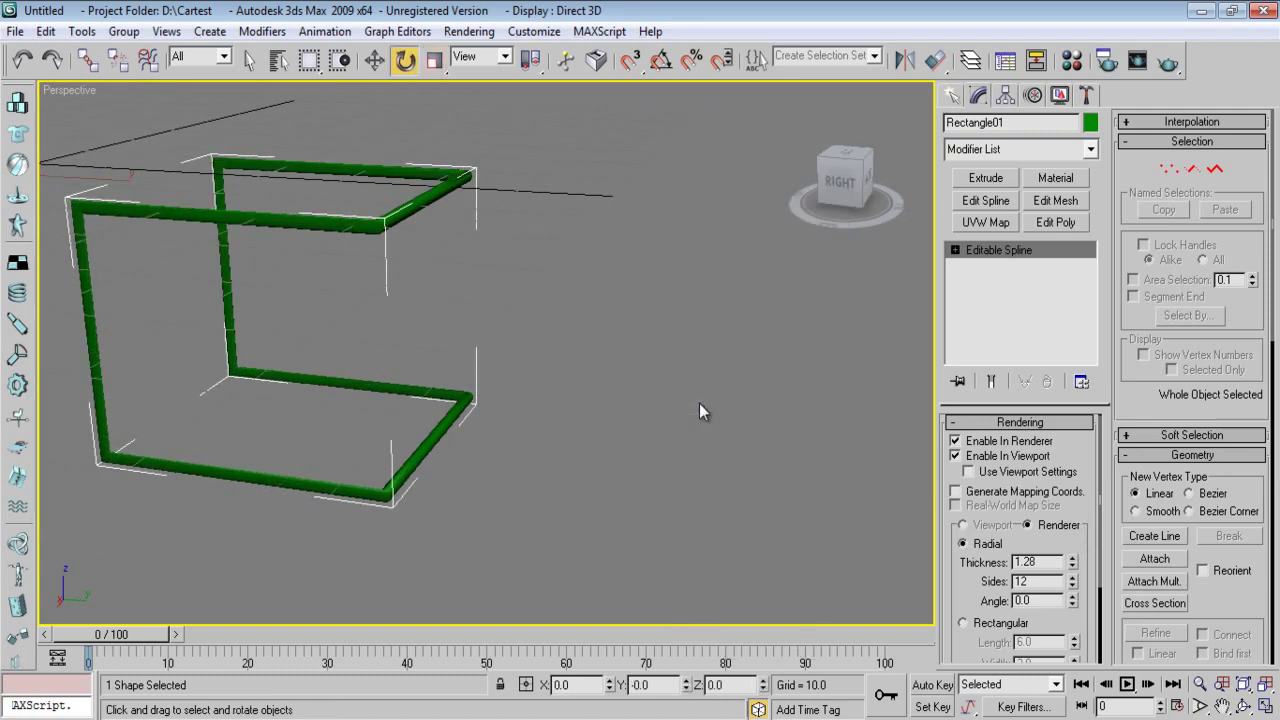
left_click(955, 250)
left_click(990, 266)
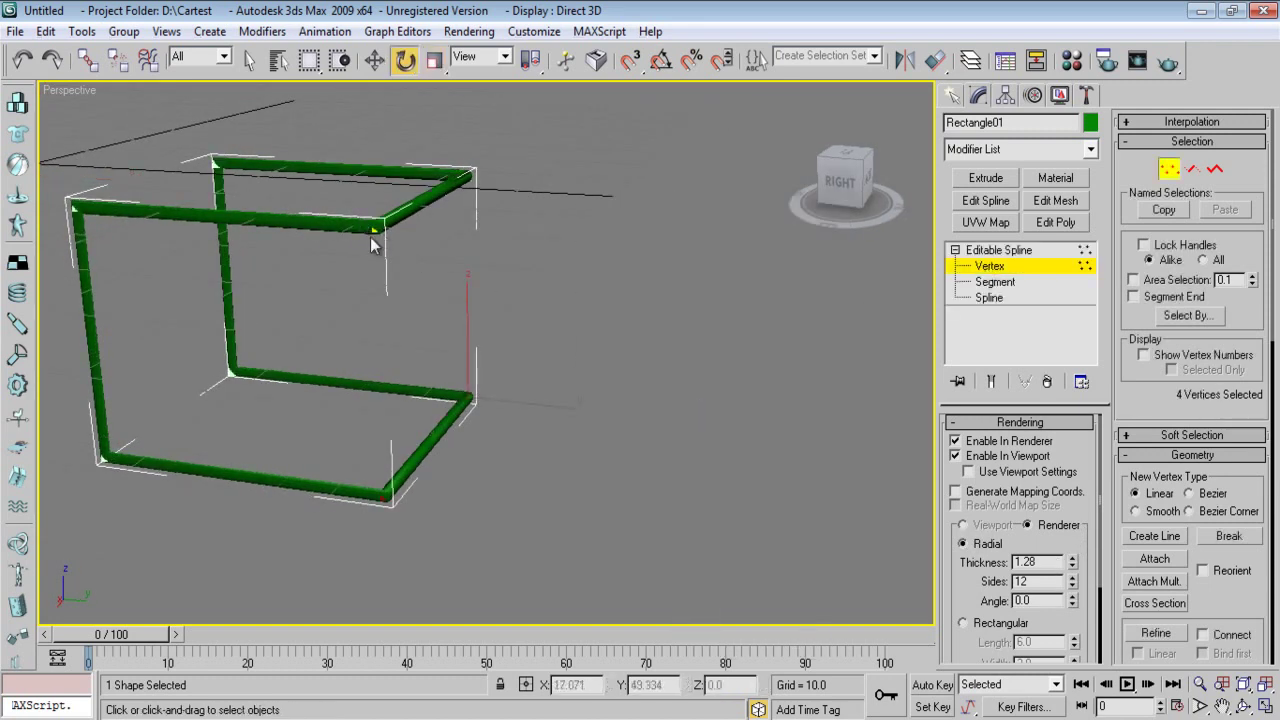
mouse_move(427, 304)
middle_mouse_down("alt")
mouse_move(420, 339)
mouse_move(409, 294)
middle_mouse_up("alt")
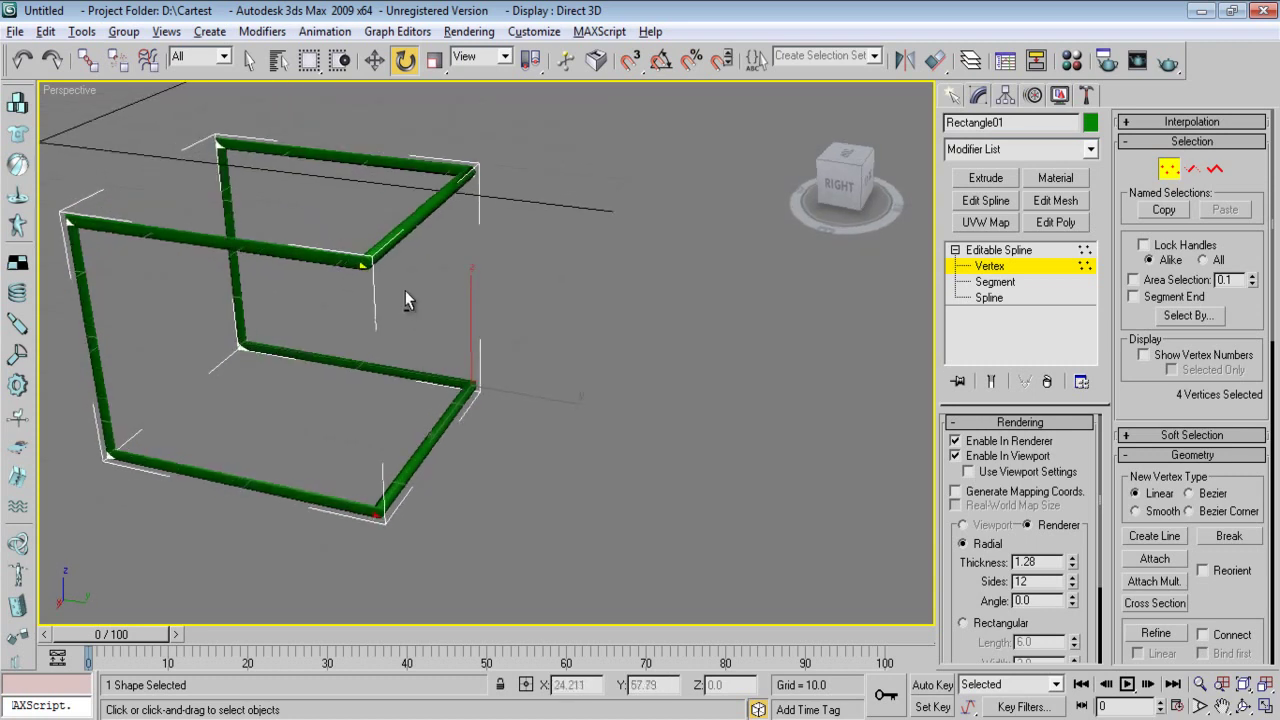
left_click_drag(348, 228, 386, 292)
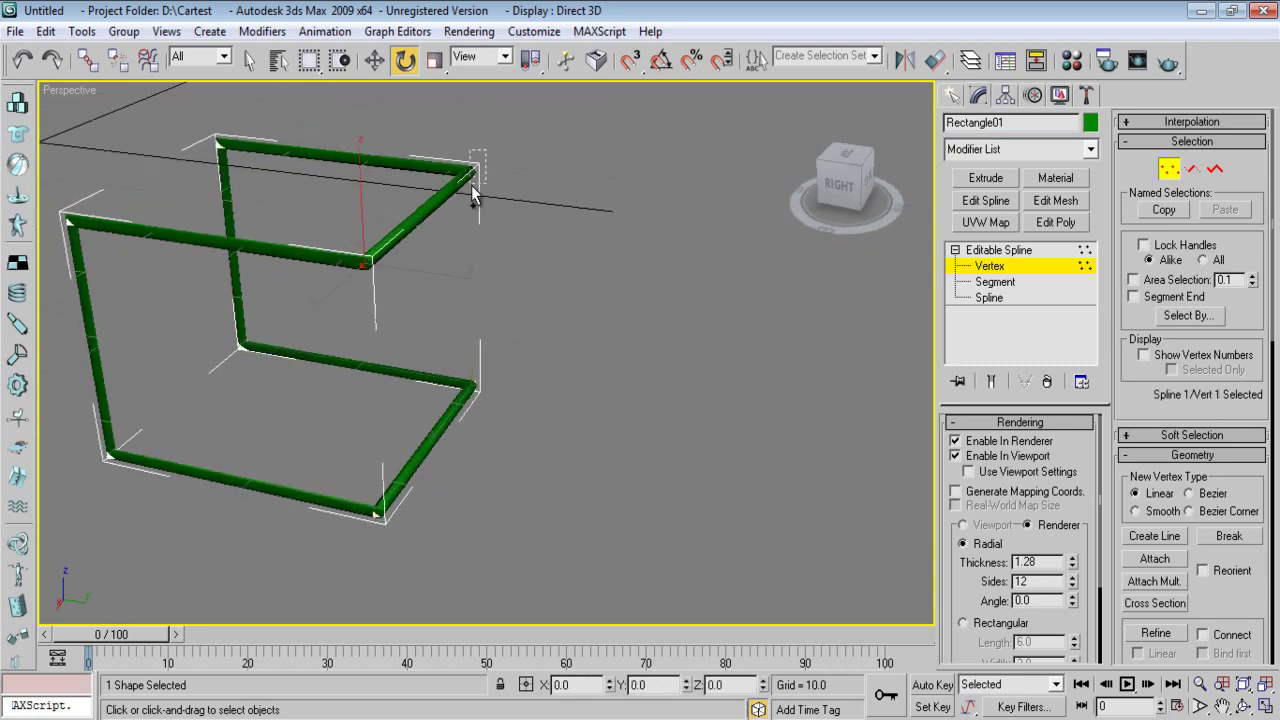
left_click_drag(471, 185, 471, 186, "ctrl")
left_click_drag(207, 120, 231, 157, "ctrl")
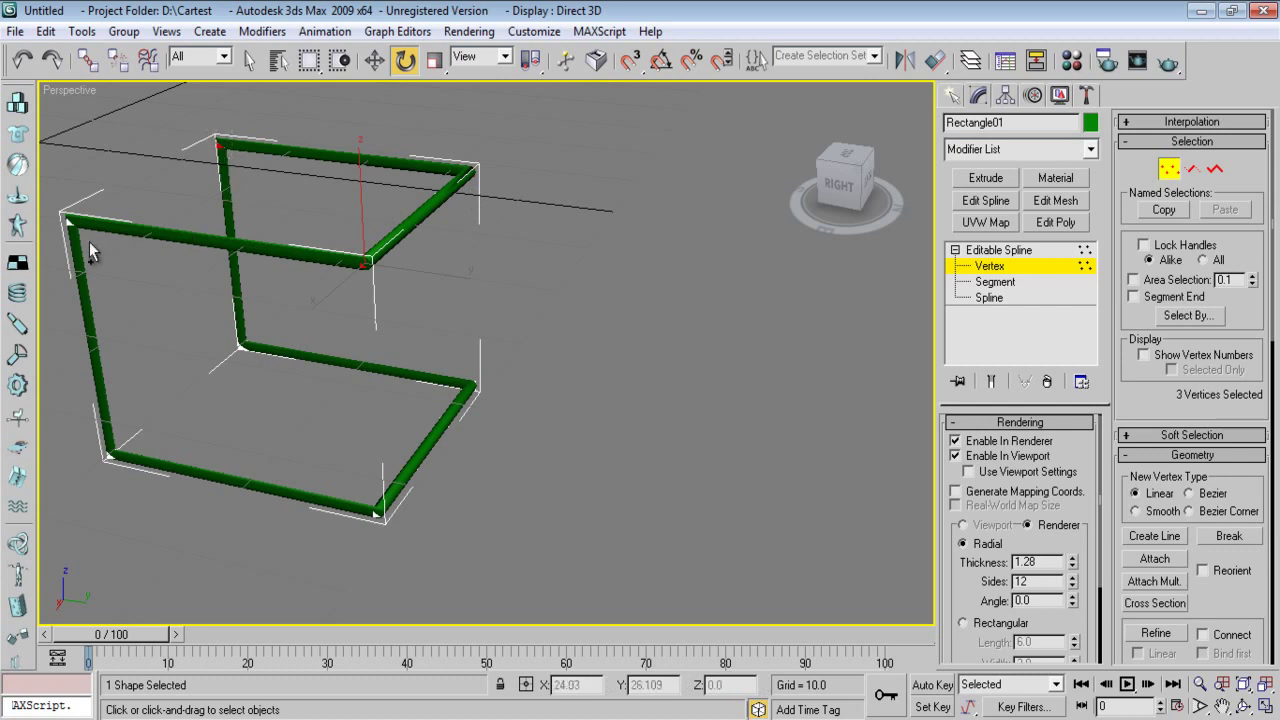
left_click_drag(63, 208, 92, 258, "ctrl")
left_click_drag(128, 437, 106, 474, "ctrl")
left_click_drag(366, 494, 394, 537, "ctrl")
left_click_drag(492, 375, 457, 398, "ctrl")
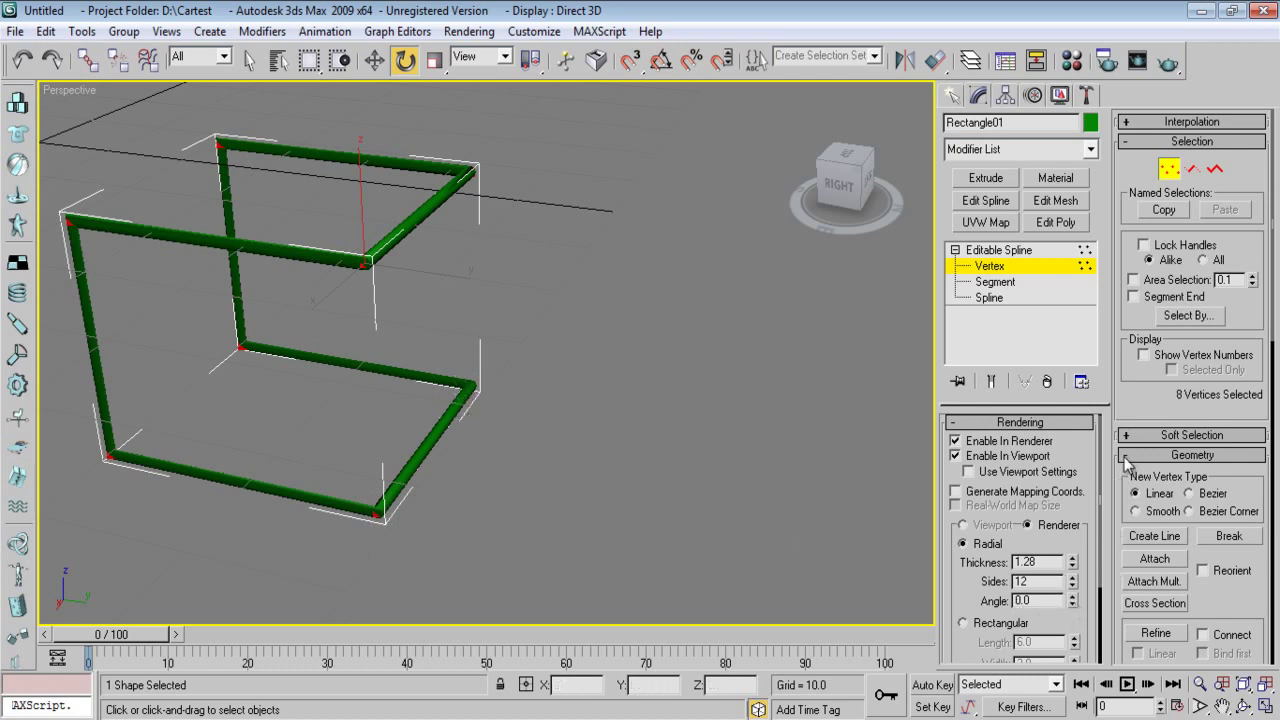
scroll(1140, 415, "down", 5)
left_click(1155, 523)
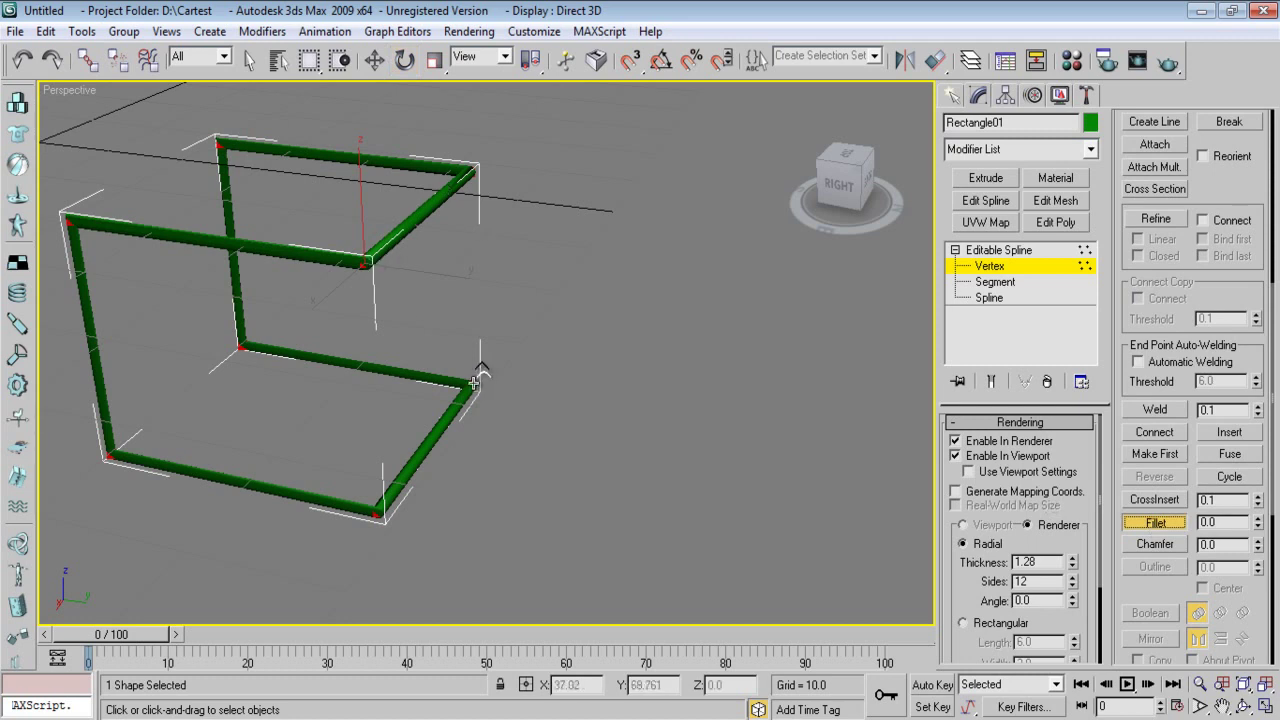
left_click_drag(474, 383, 473, 343)
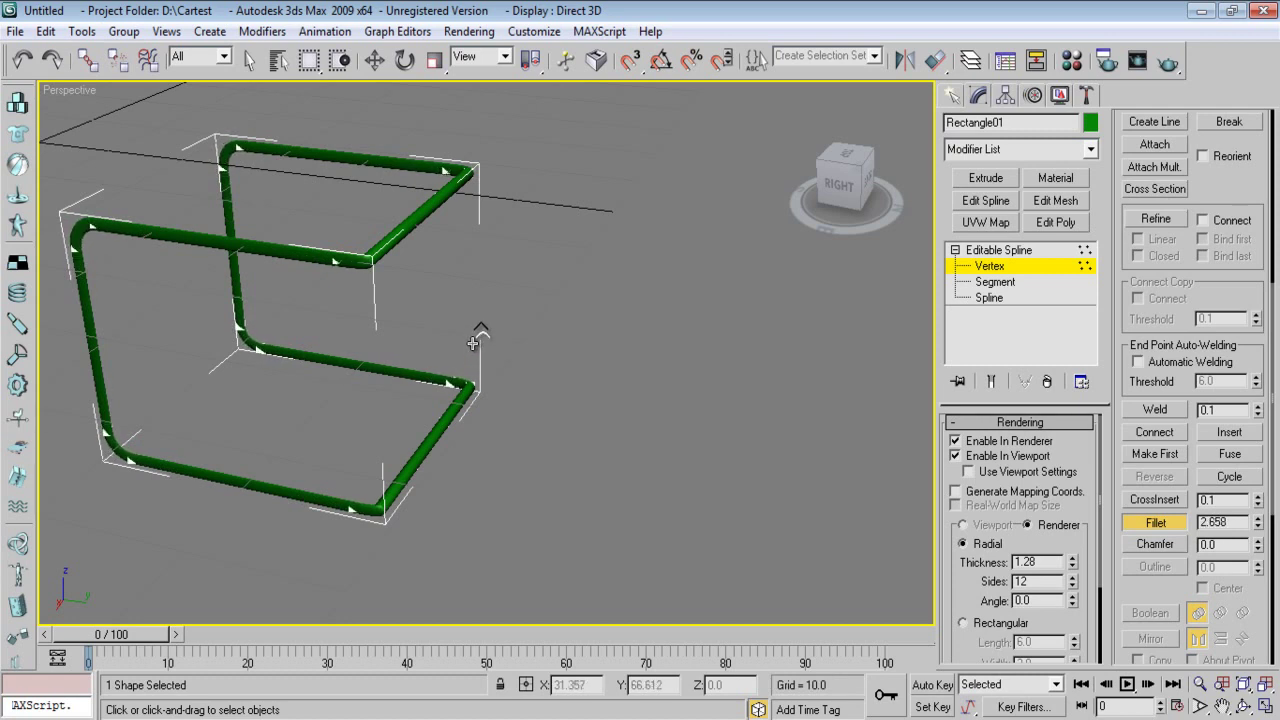
left_click(952, 95)
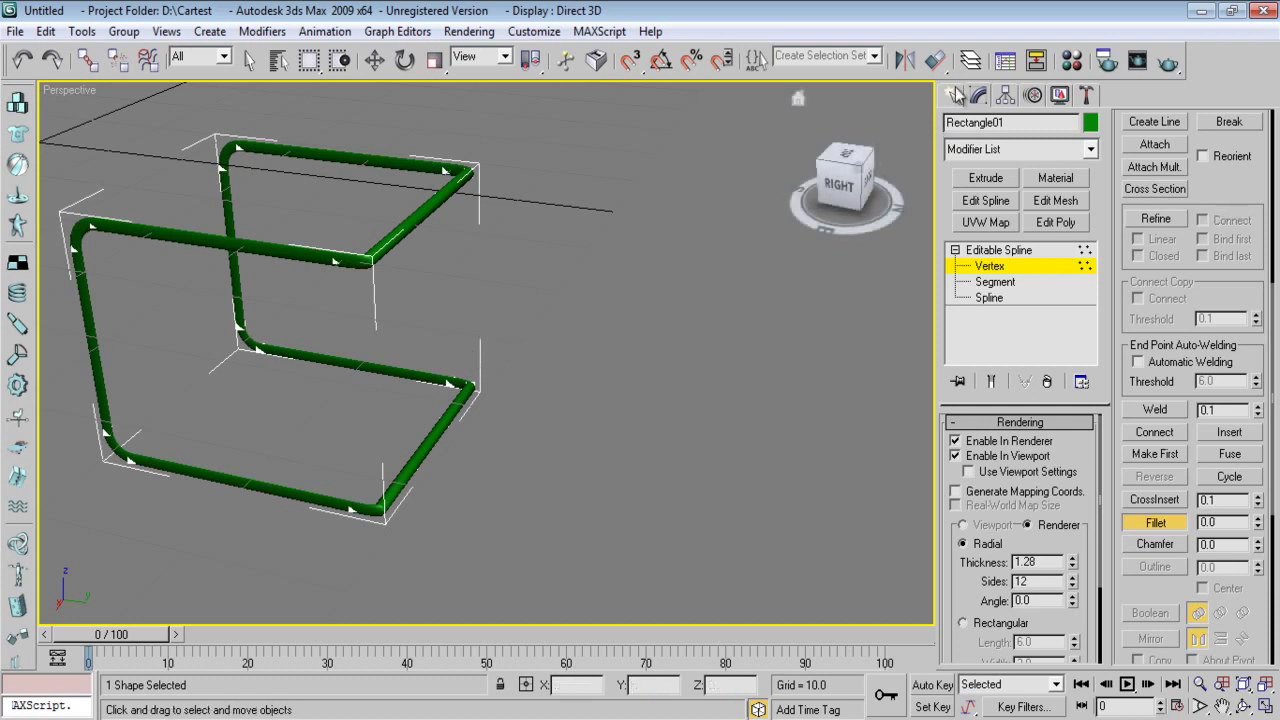
key("l")
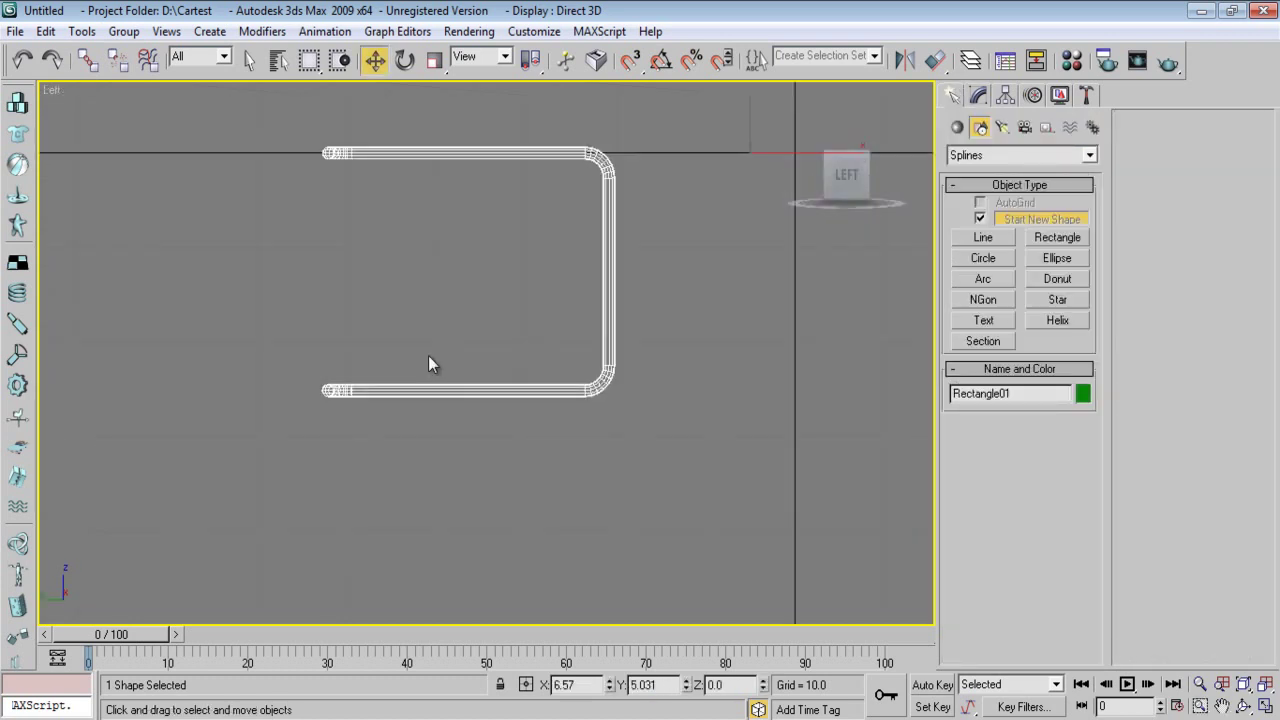
key("f")
scroll(494, 388, "up", 5)
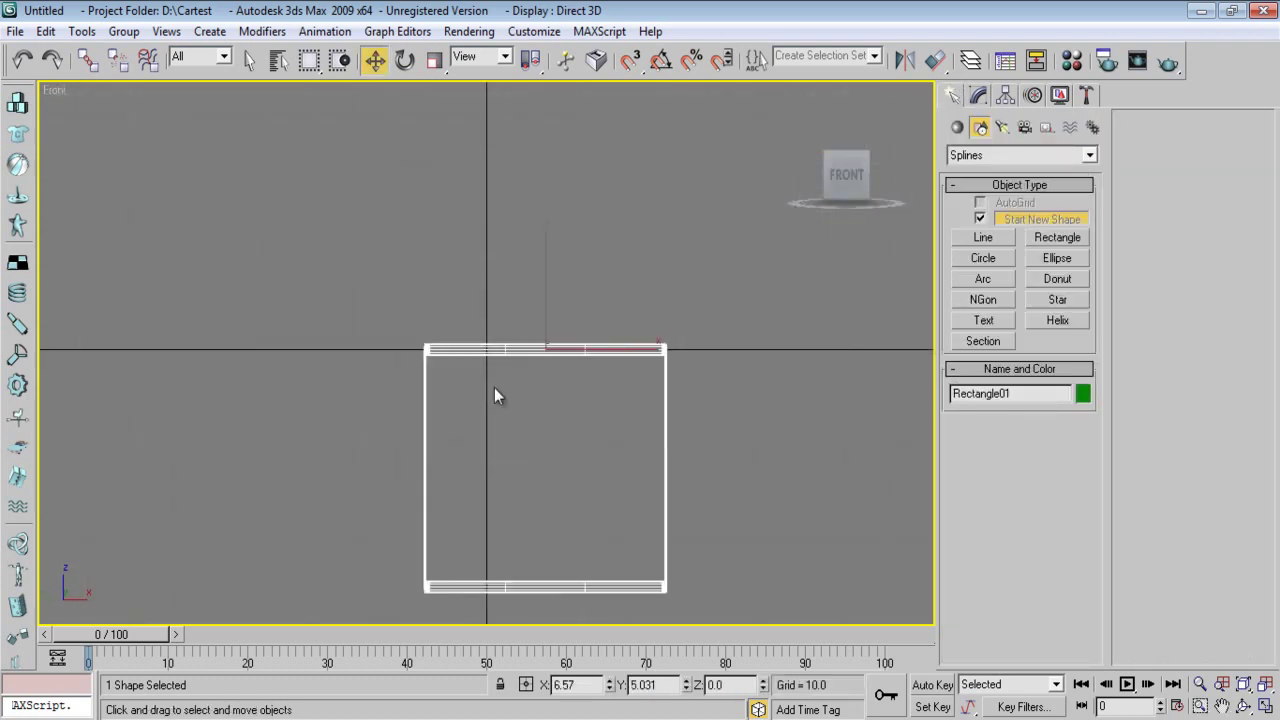
middle_click_drag(511, 443, 528, 357)
scroll(541, 430, "down", 3)
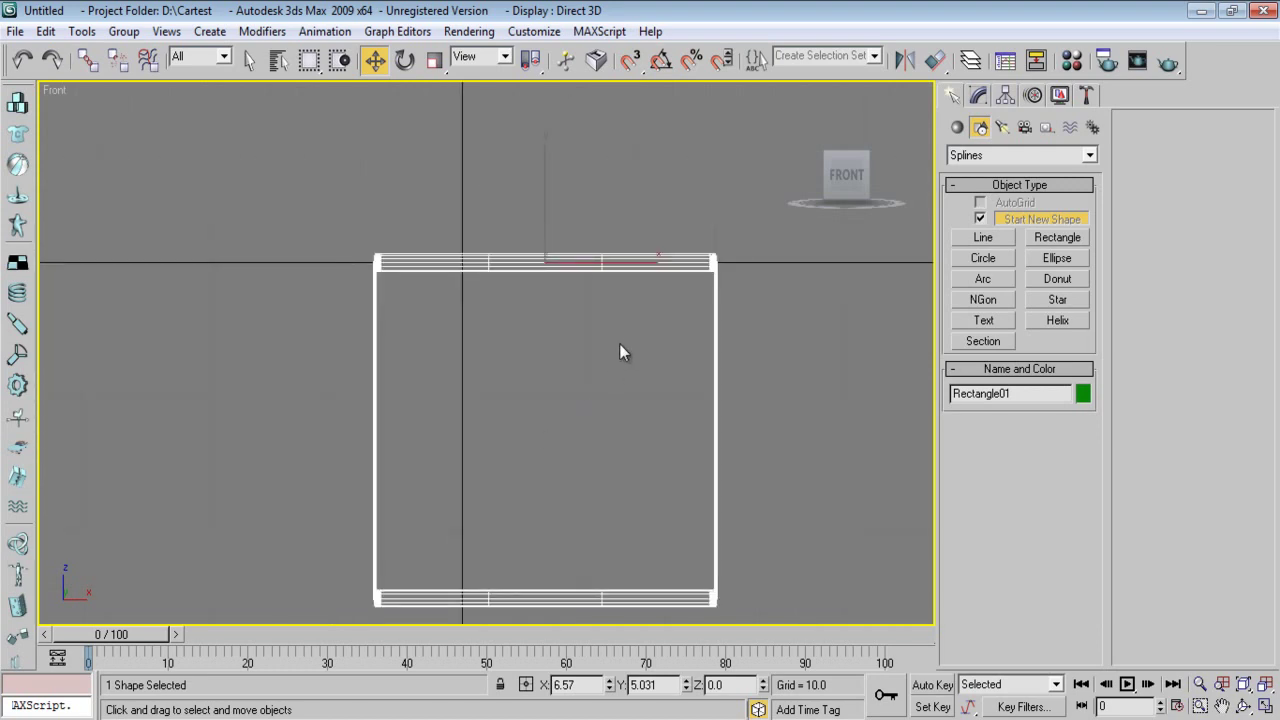
middle_click_drag(620, 351, 613, 383)
middle_click_drag(659, 448, 558, 410)
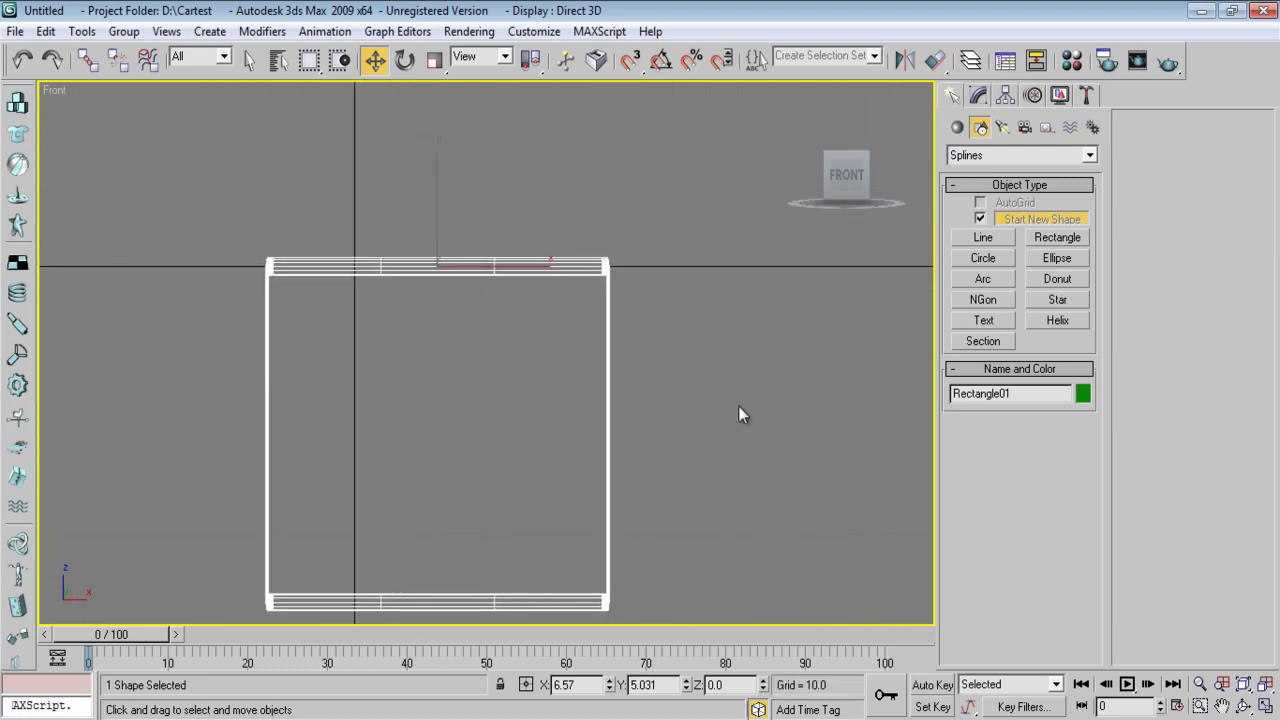
left_click(984, 238)
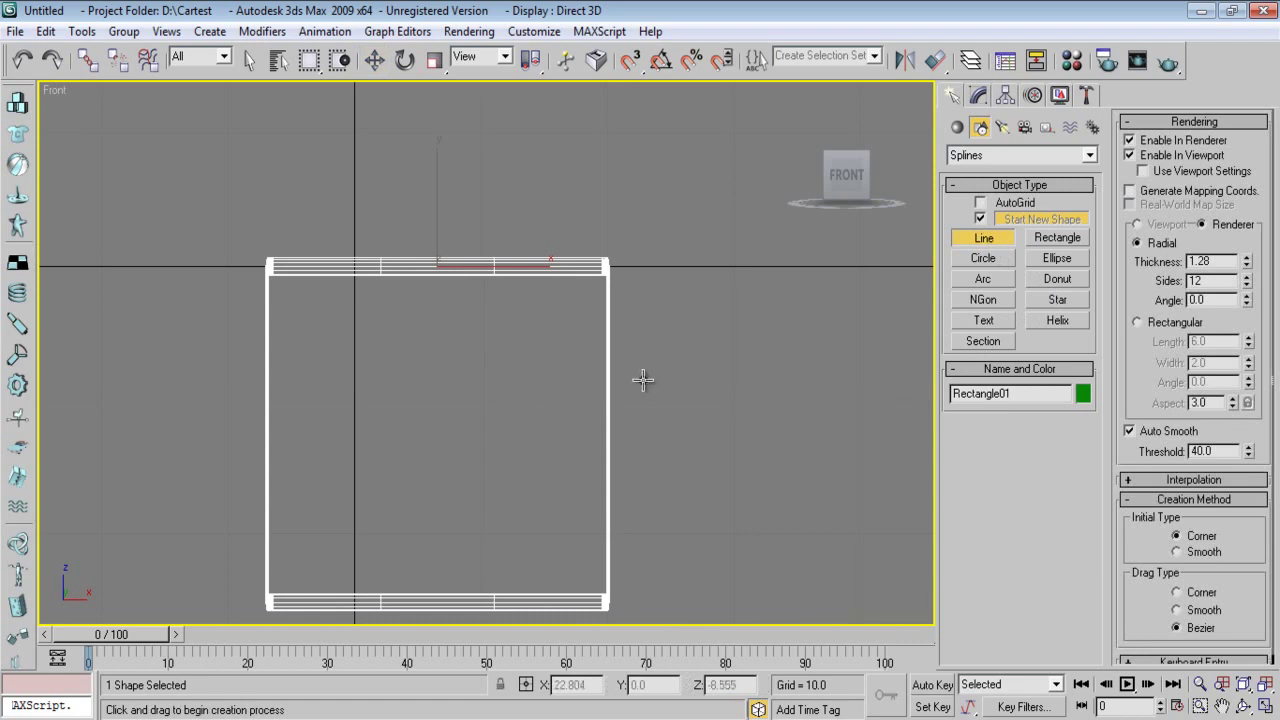
middle_click_drag(643, 380, 643, 421)
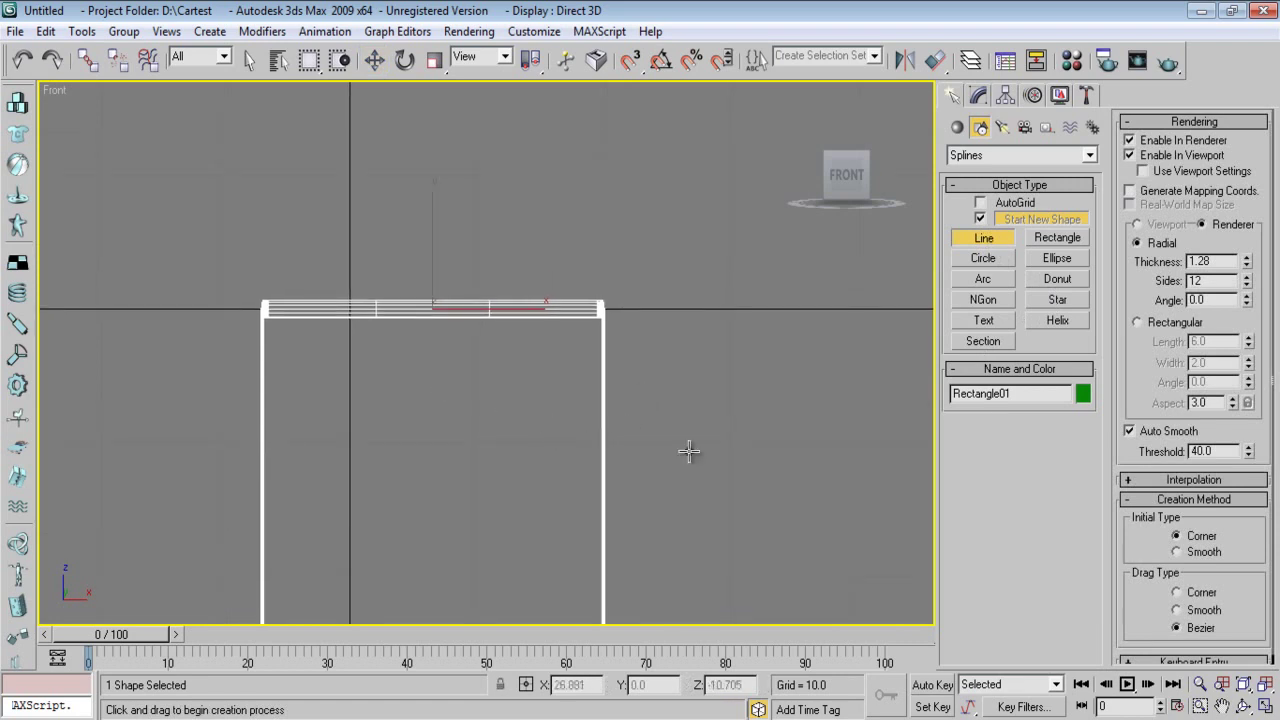
right_click(634, 327)
key("t")
right_click(634, 326)
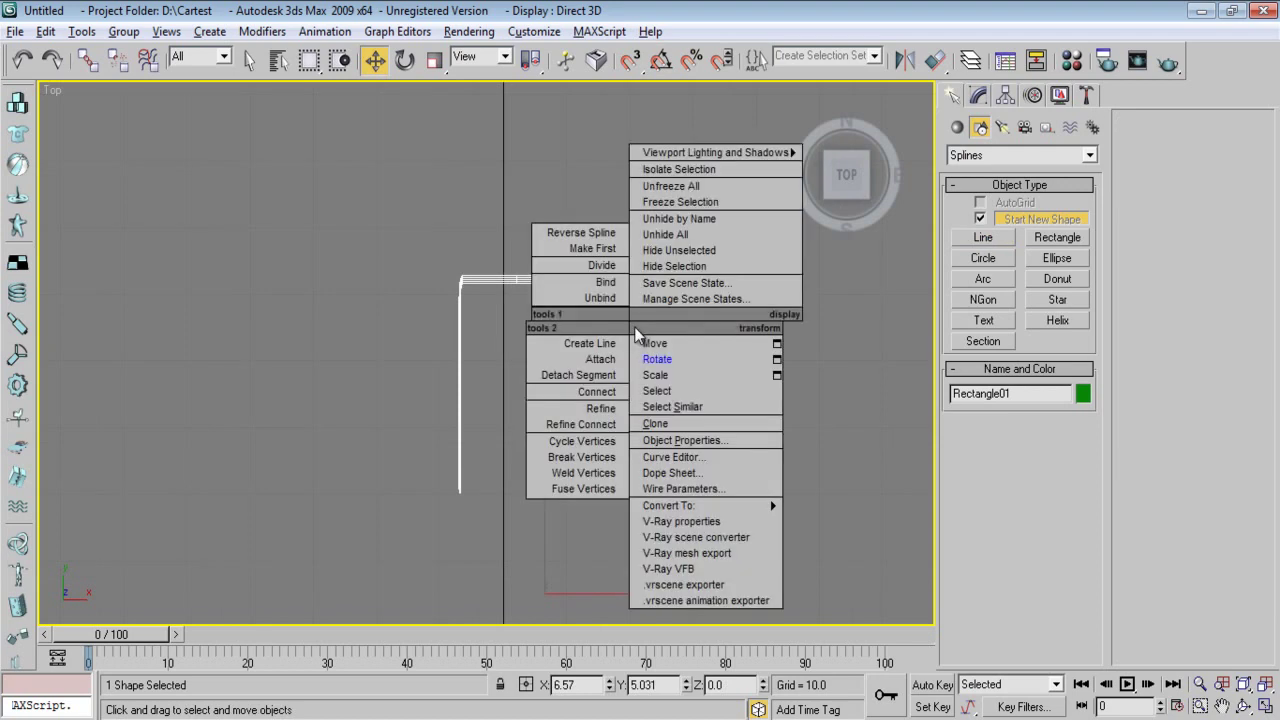
left_click(655, 341)
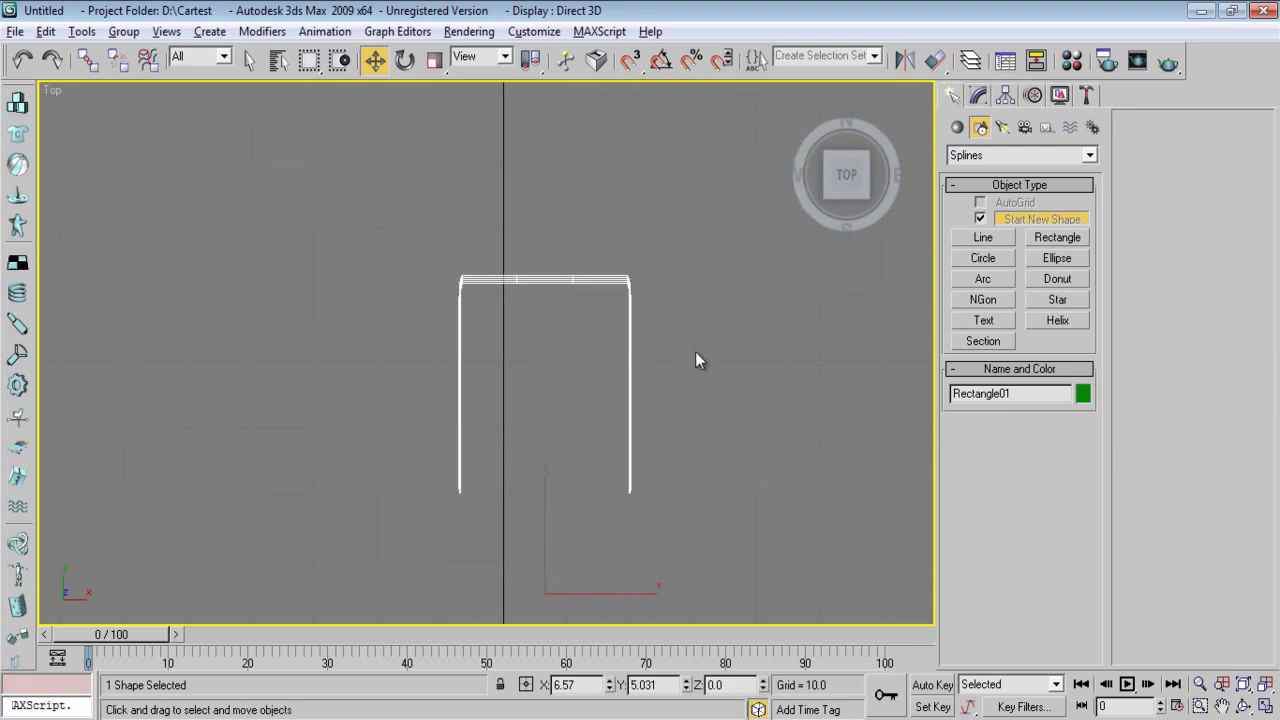
- Draw an L-shaped line in the left view, with its horizontal leg below the frame's upper tube and its vertical leg rising above it
left_click(992, 244)
middle_click_drag(643, 394, 612, 347)
scroll(587, 372, "up", 2)
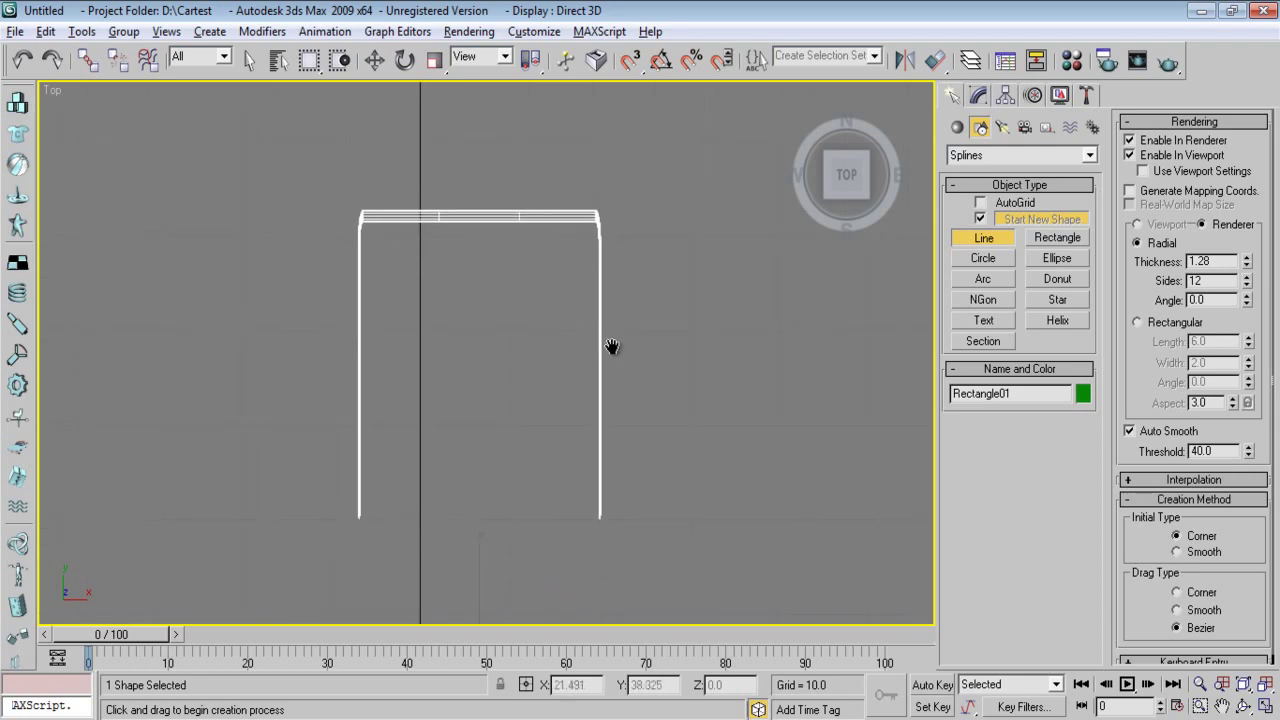
key("l")
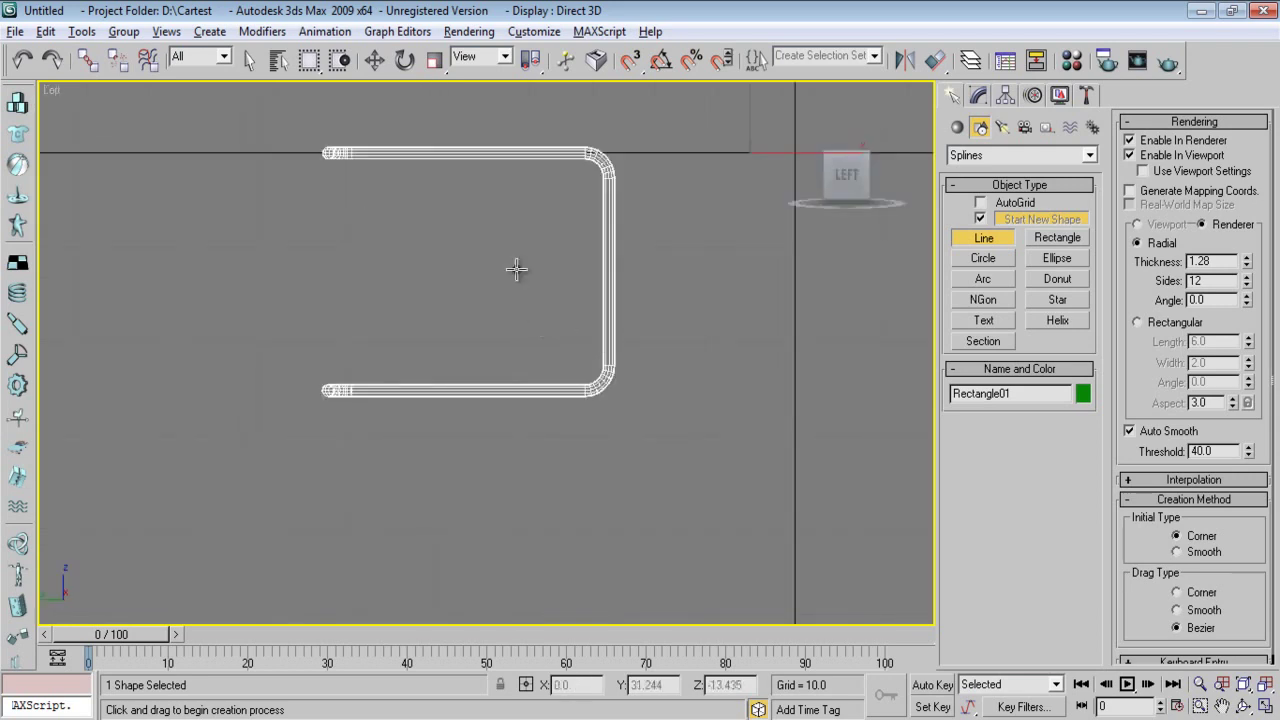
middle_click_drag(514, 271, 514, 377)
scroll(511, 333, "up", 2)
scroll(511, 333, "down", 3)
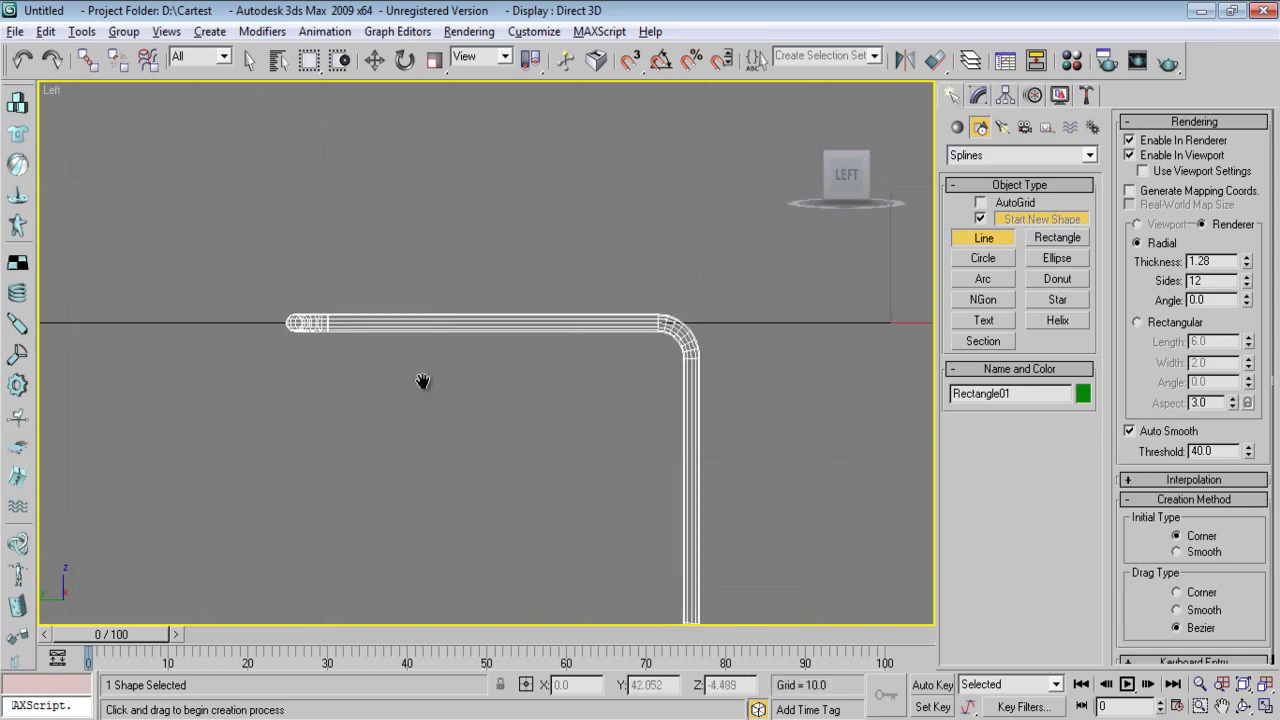
left_click(509, 382)
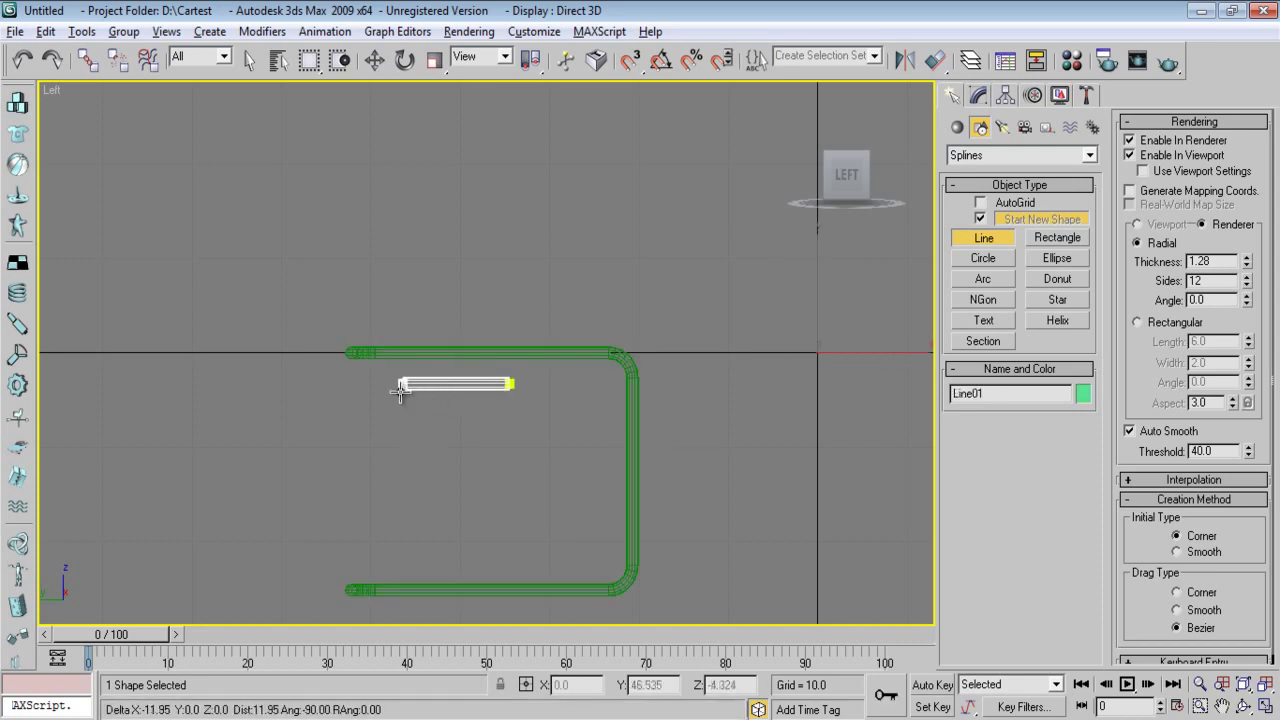
left_click(370, 383)
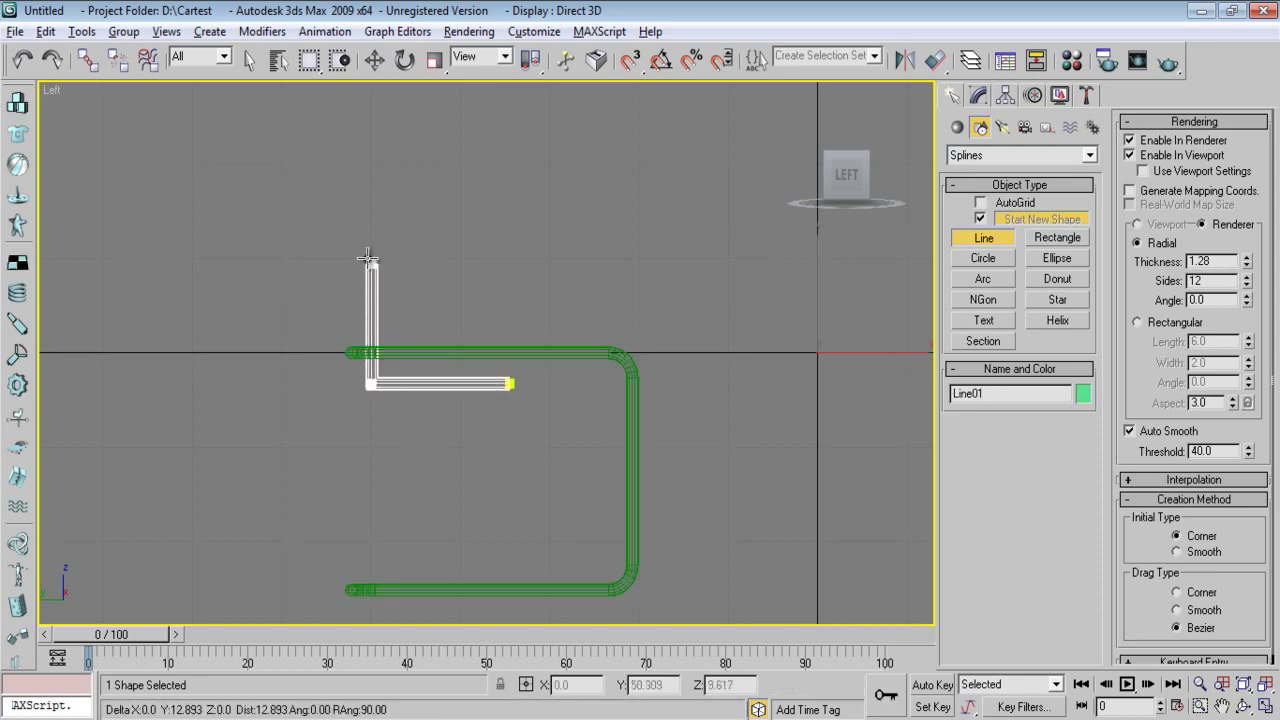
left_click(370, 196)
right_click(480, 258)
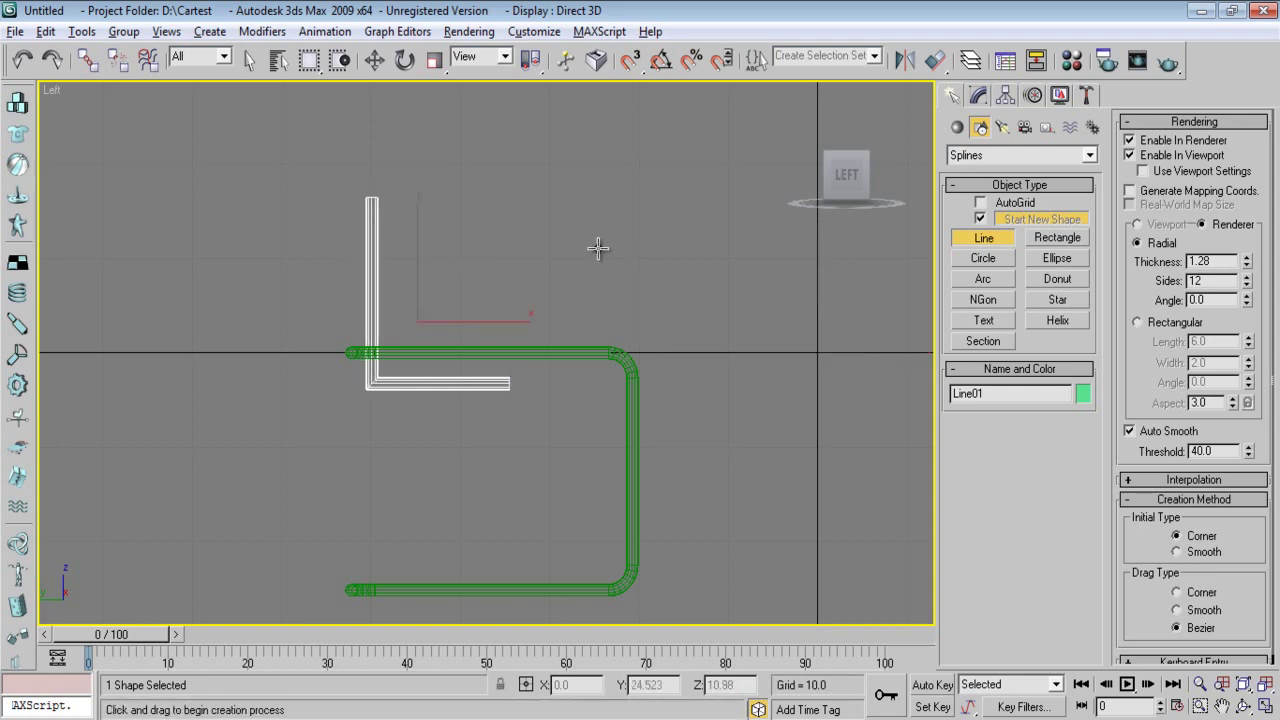
right_click(544, 298)
- Move the L-shaped line's horizontal end vertex to about Y 22.43 and raise its upper end vertex to about Z 17.77
left_click(978, 96)
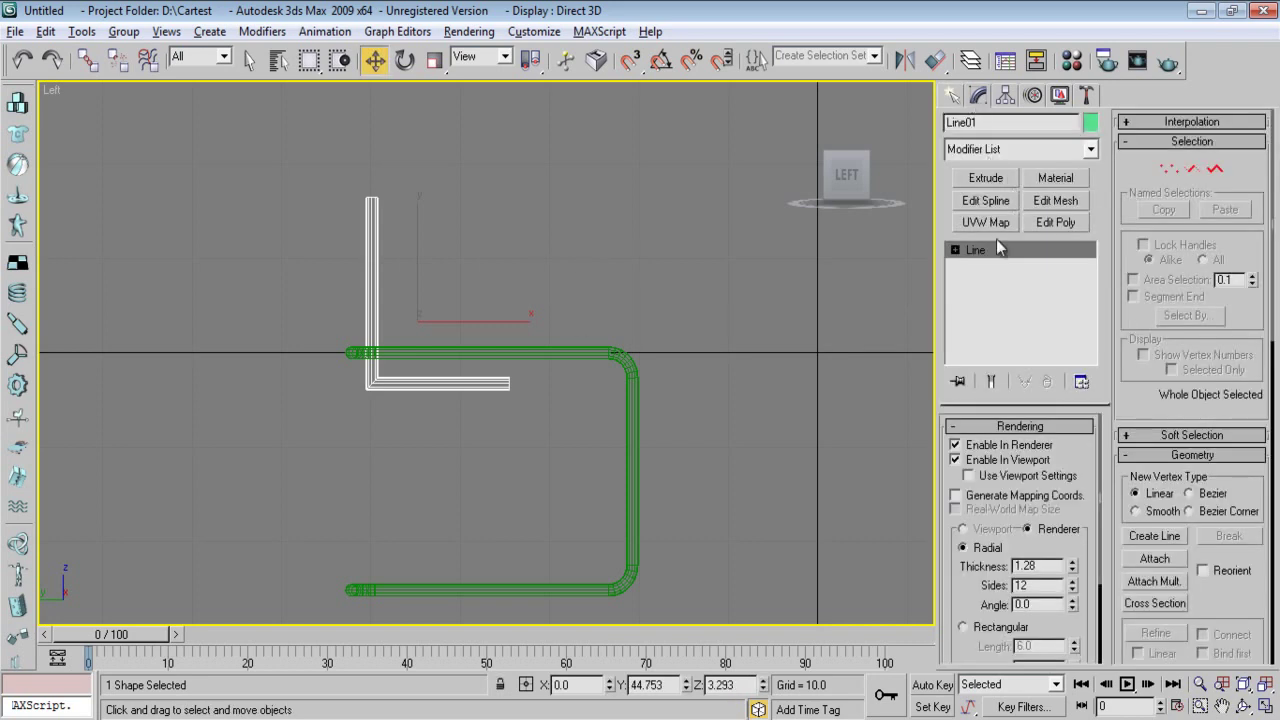
left_click(1169, 168)
left_click(510, 383)
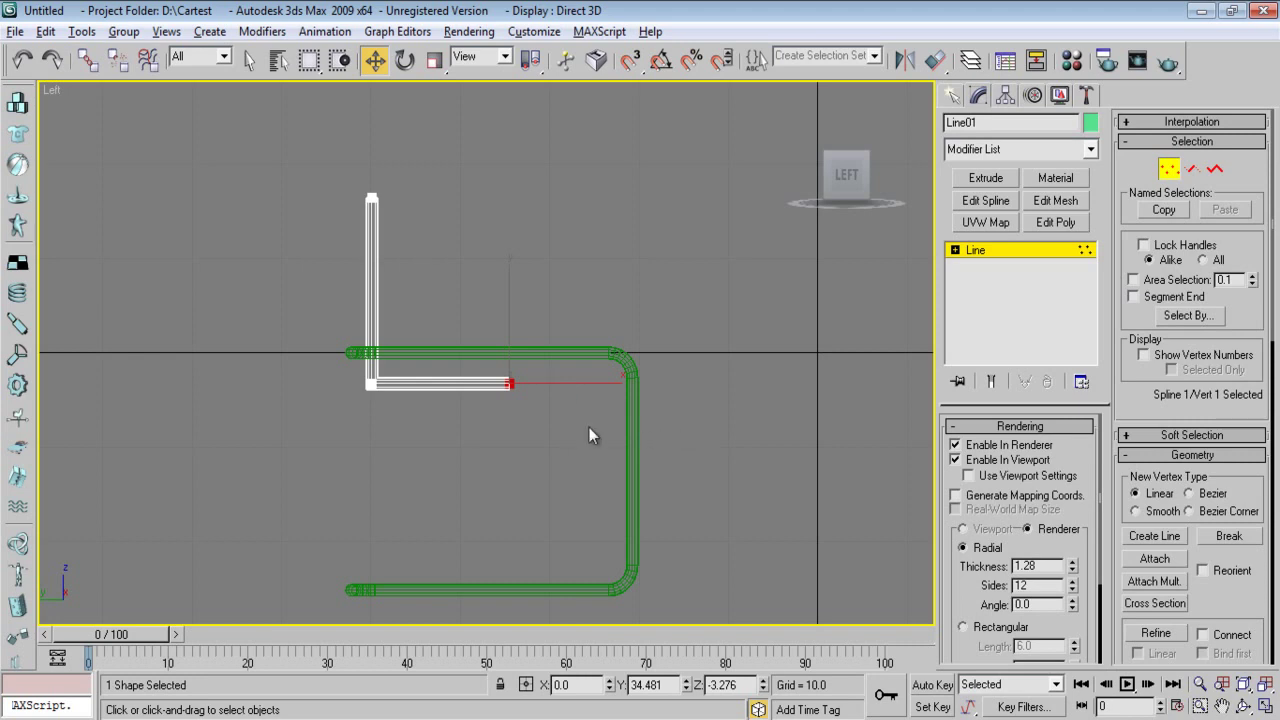
left_click_drag(583, 392, 694, 425)
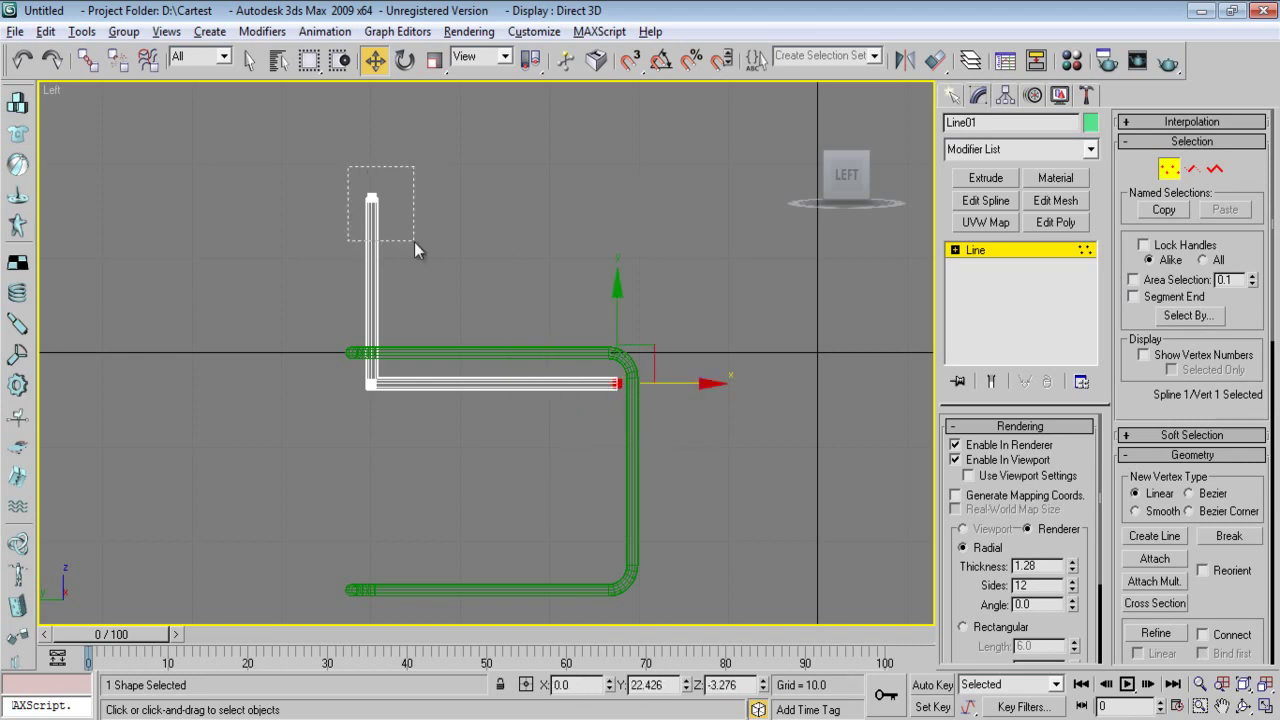
left_click_drag(414, 242, 414, 242)
left_click_drag(371, 140, 371, 129)
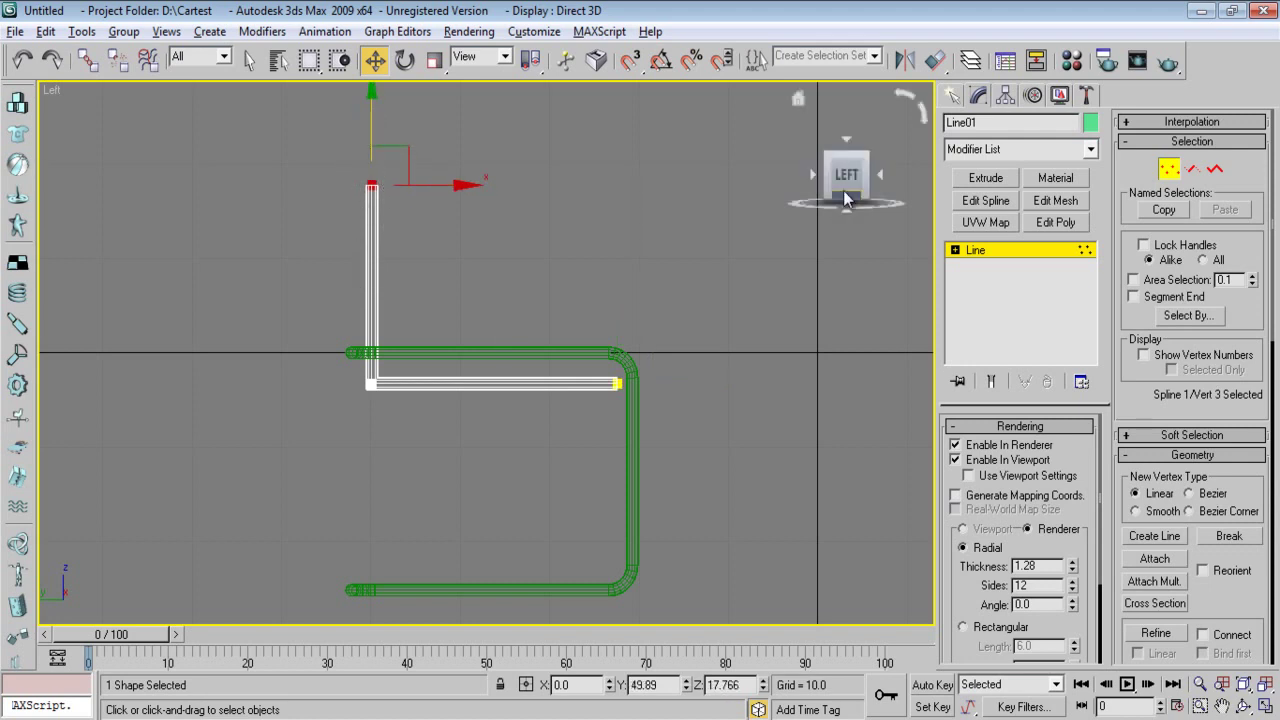
- Lower the whole L-shaped line to about Z 0.67 and shift it along X to about -3.03, toward the frame's side
left_click(951, 95)
left_click_drag(420, 249, 416, 269)
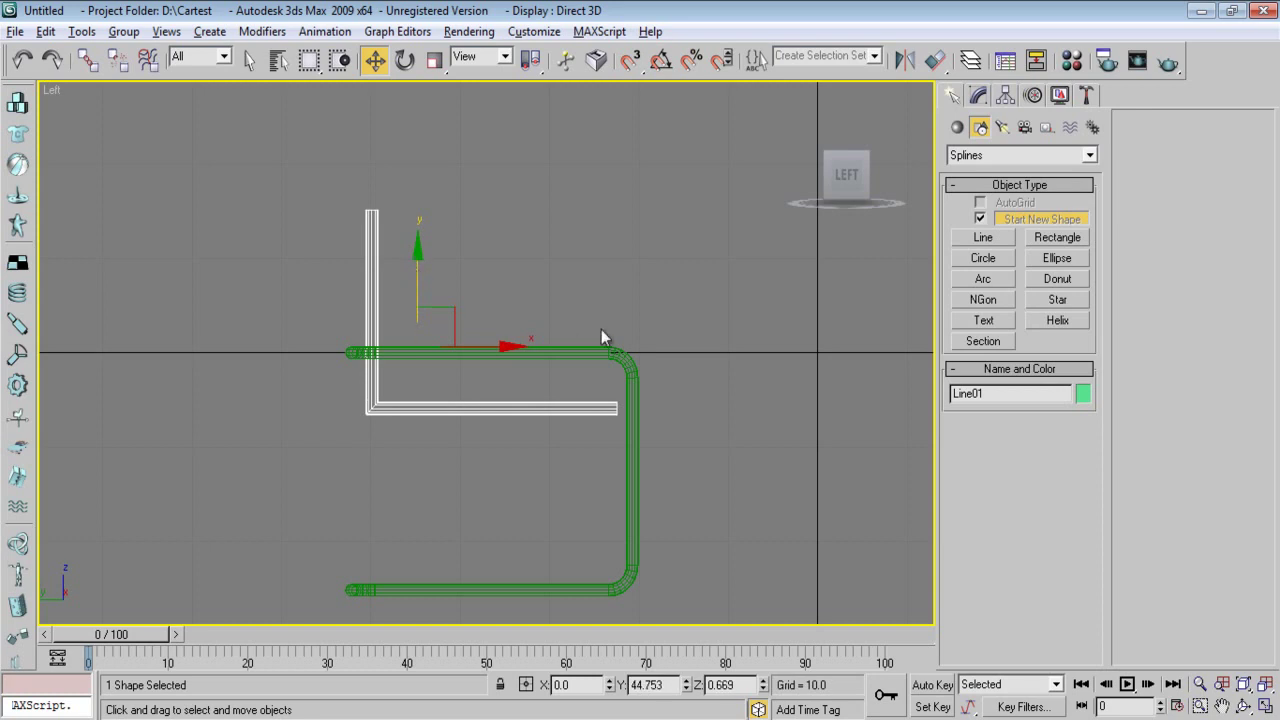
key("p")
middle_click_drag(659, 400, 434, 368, "alt")
left_click_drag(411, 199, 401, 200)
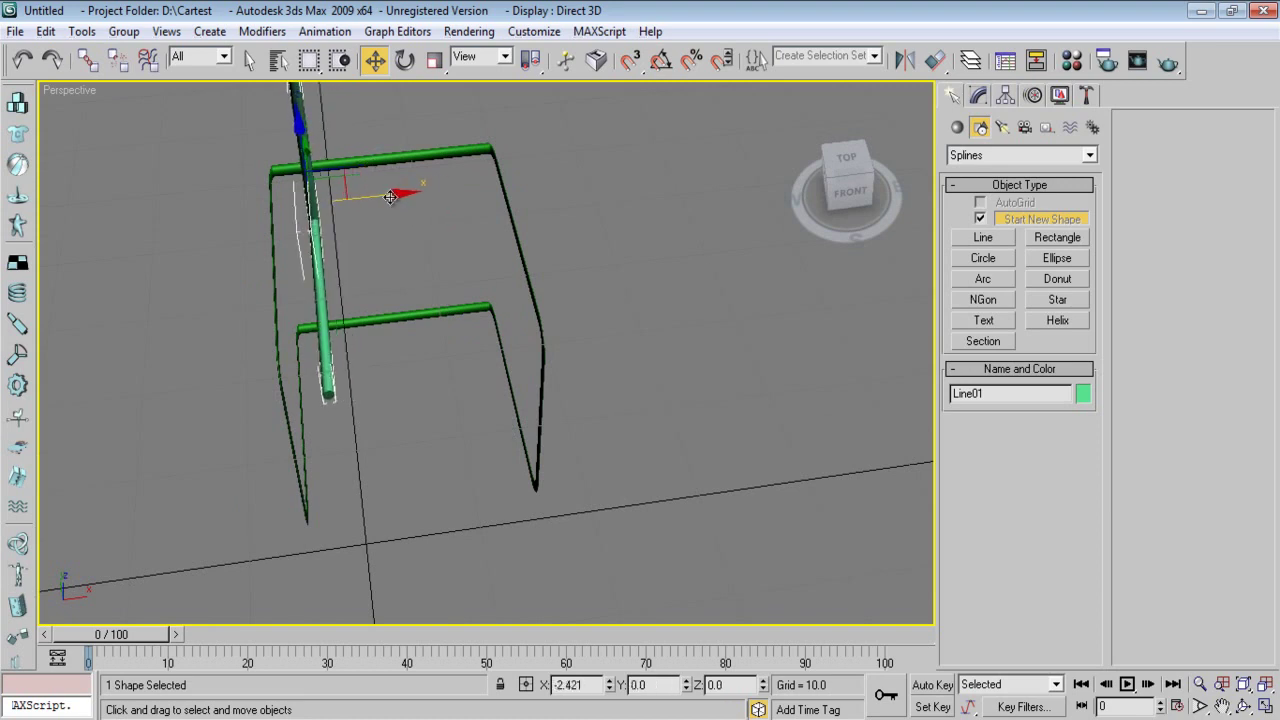
middle_click_drag(386, 241, 421, 538, "alt")
scroll(345, 280, "up", 4)
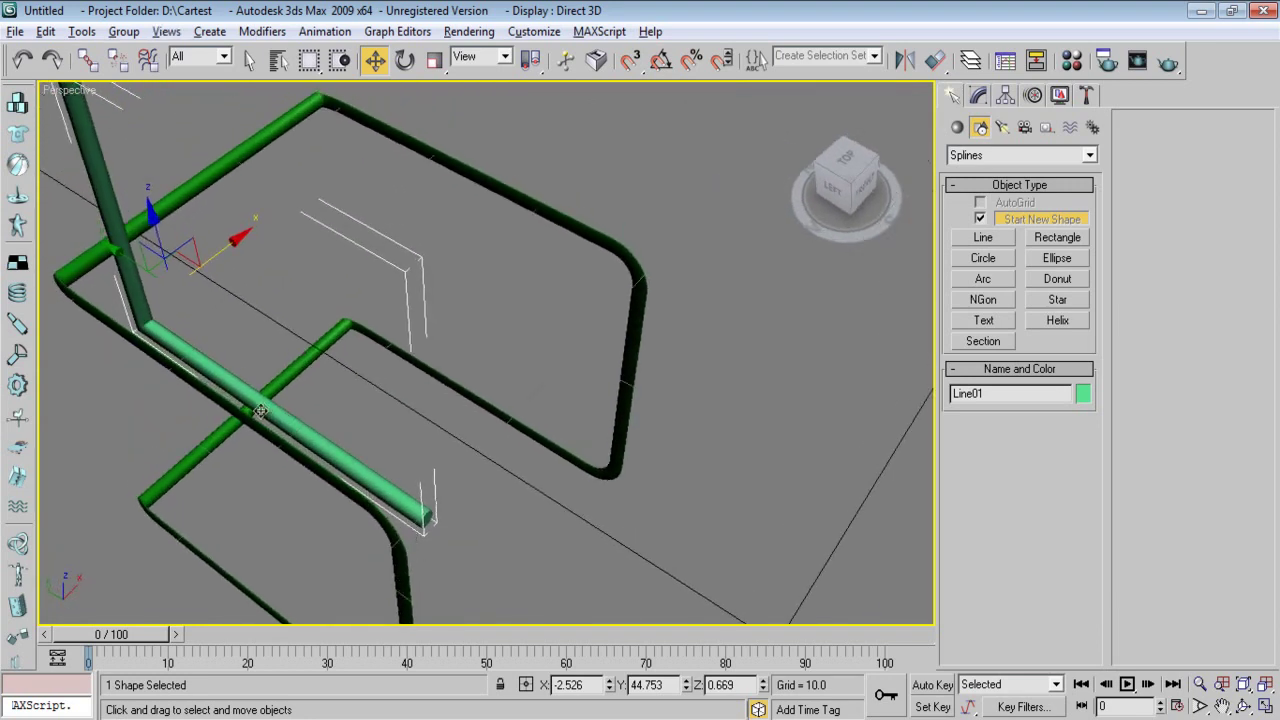
middle_click_drag(260, 411, 281, 392, "alt")
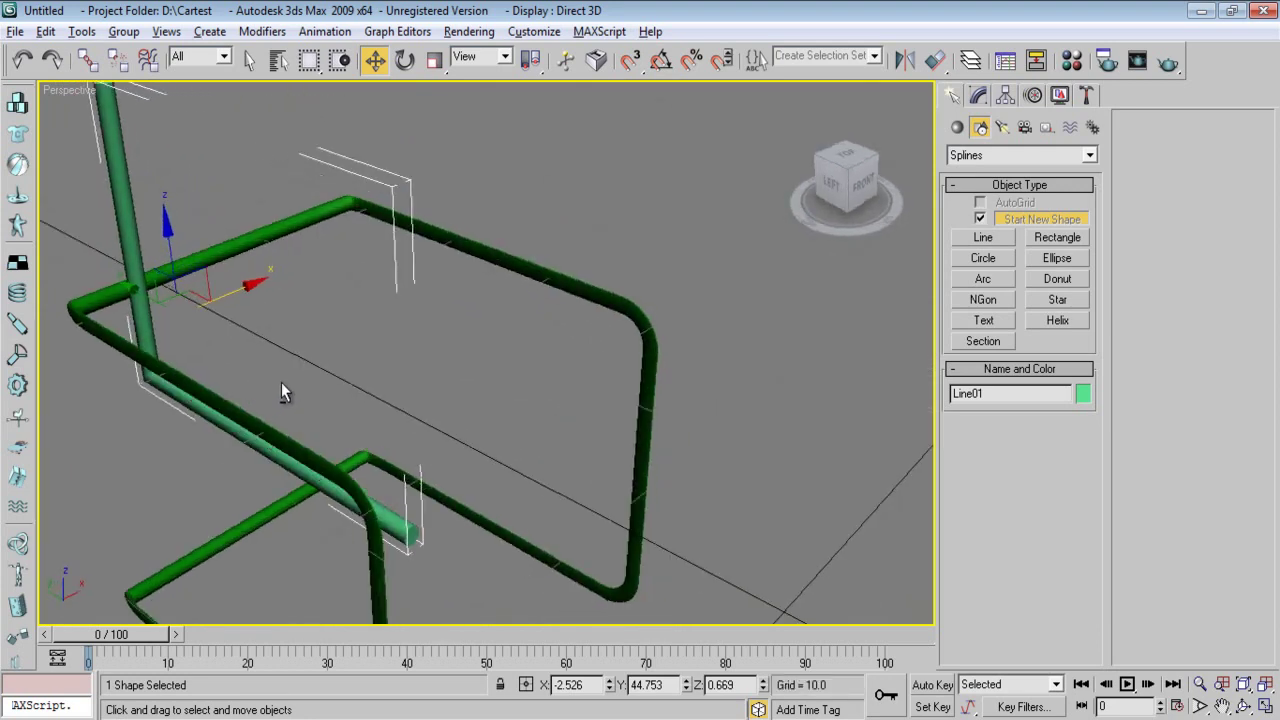
middle_click_drag(249, 291, 221, 295, "alt")
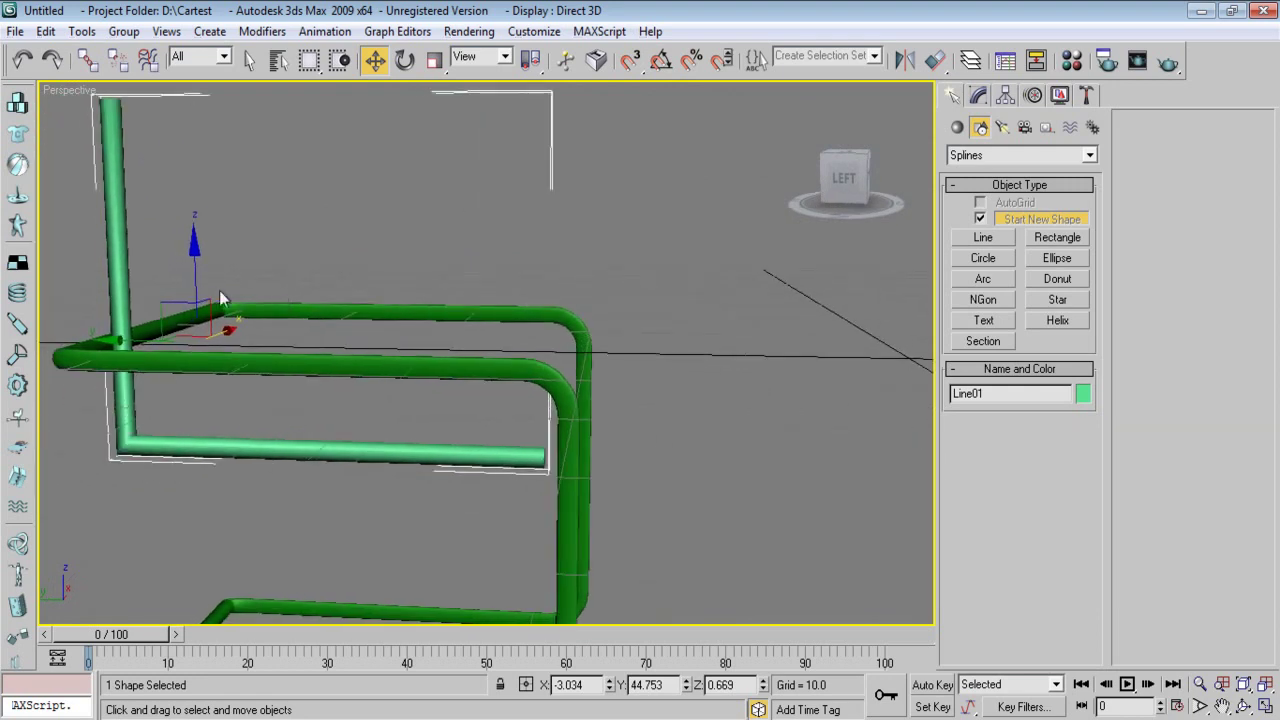
- Reposition the L-shaped line vertically within the frame at about Z -1.56
left_click_drag(195, 262, 193, 358)
key("l")
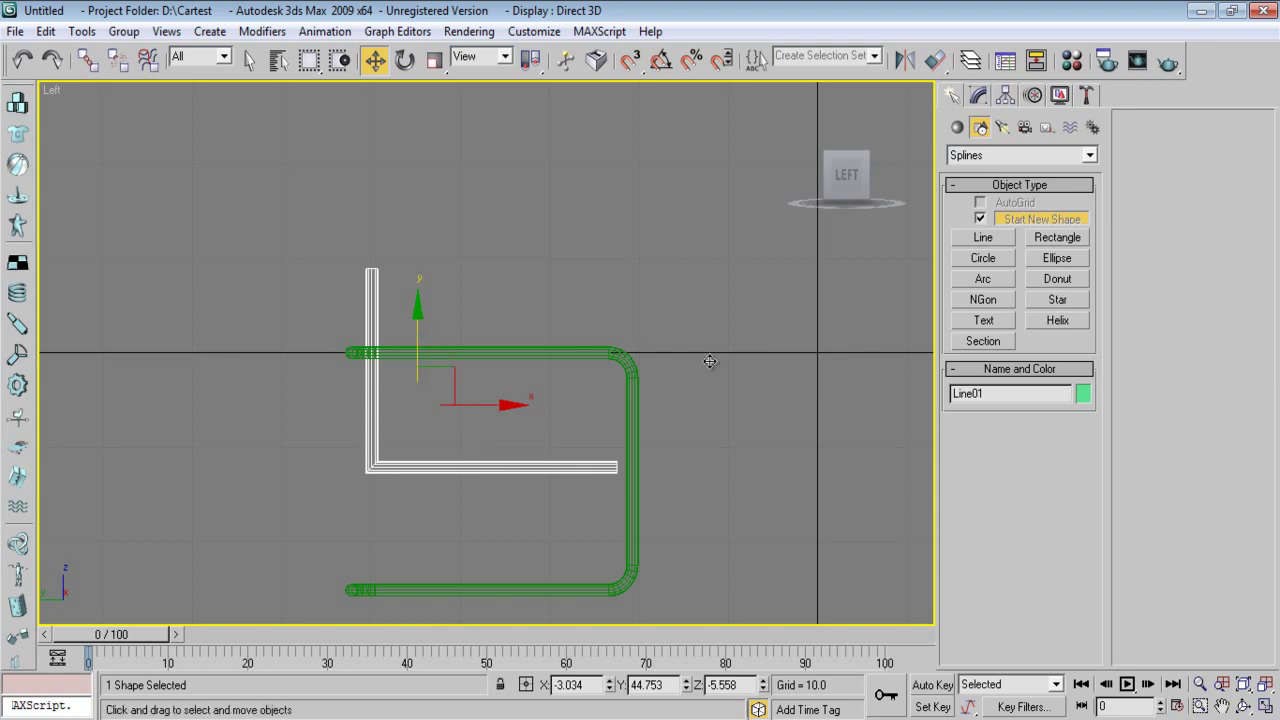
left_click_drag(418, 340, 418, 302)
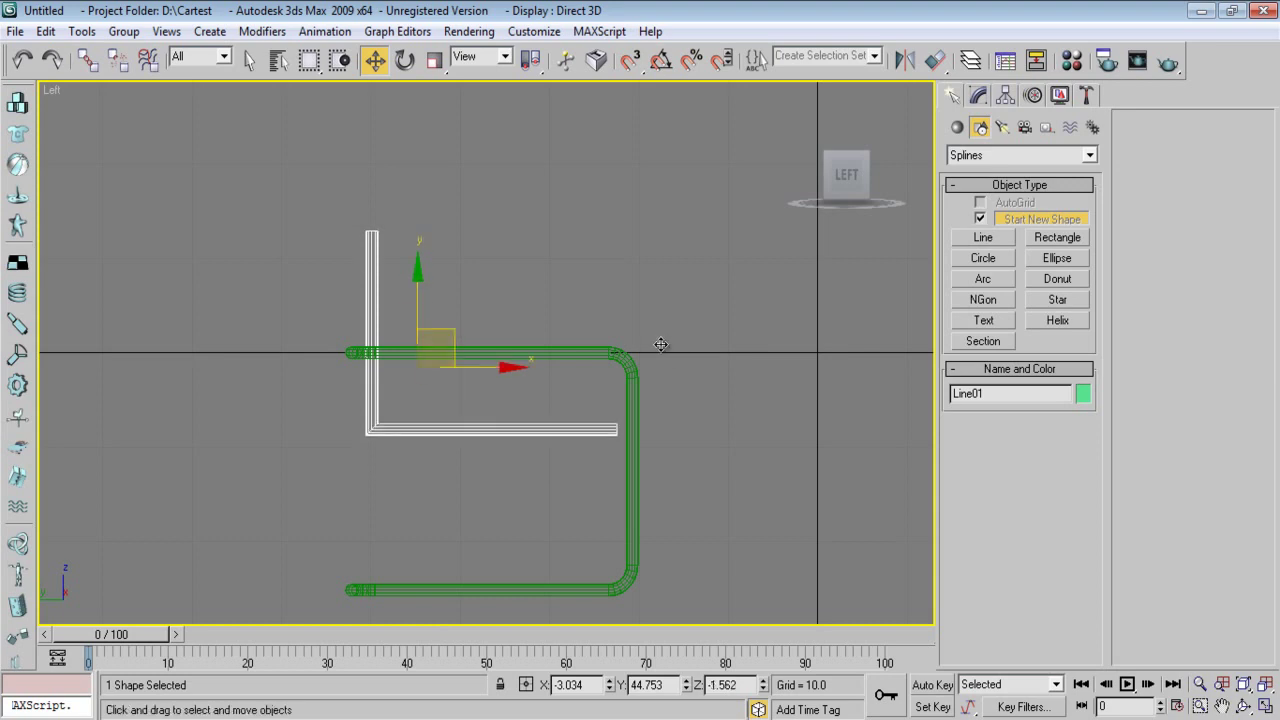
- Select the green folded frame and set its radial thickness to 1.536
key("p")
middle_click_drag(426, 460, 549, 349, "alt")
left_click(557, 296)
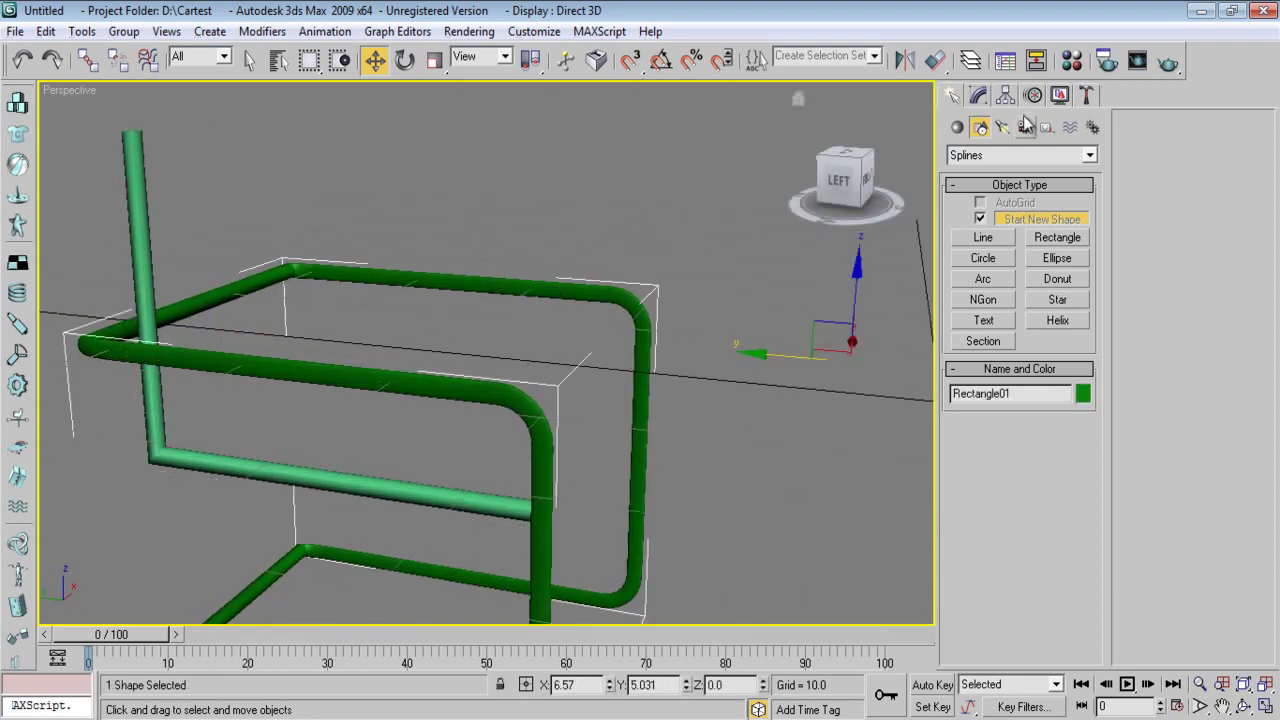
left_click(979, 95)
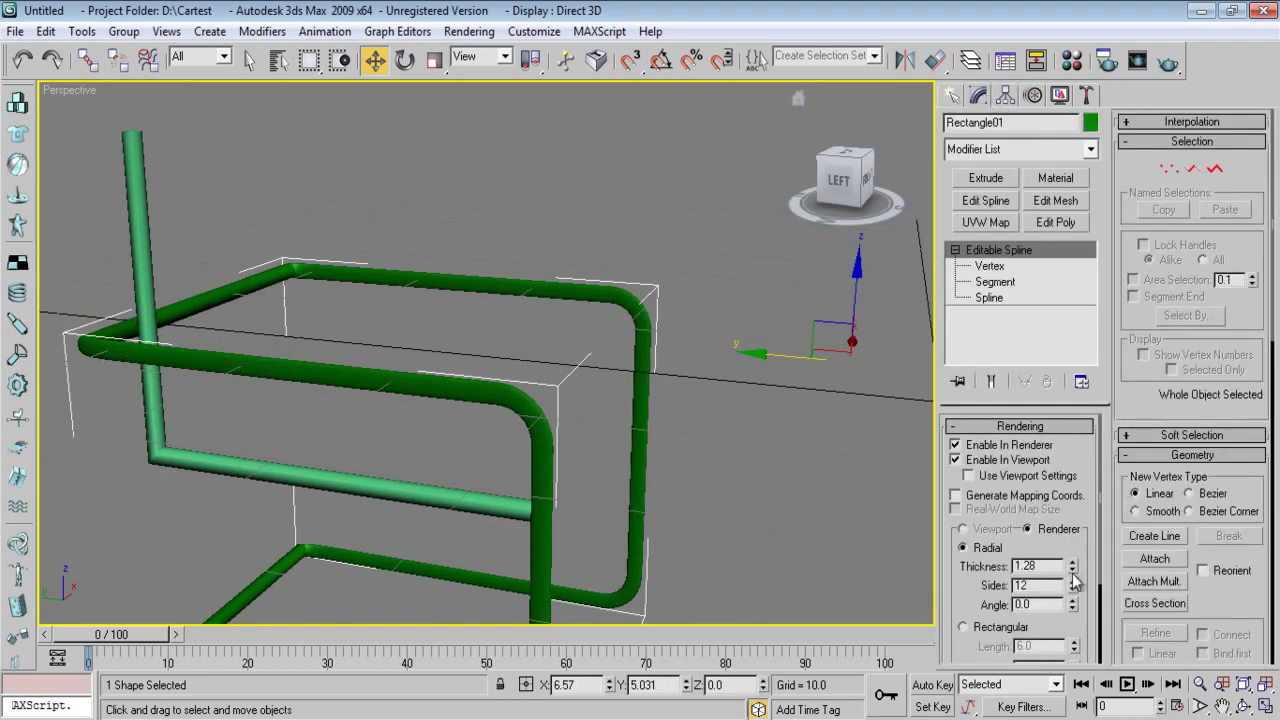
mouse_move(1075, 568)
left_mouse_down()
mouse_move(1066, 604)
mouse_move(1072, 543)
left_mouse_up()
- Try a rectangular cross-section with a length of 1.14 on the frame and switch it back to radial
left_click(963, 627)
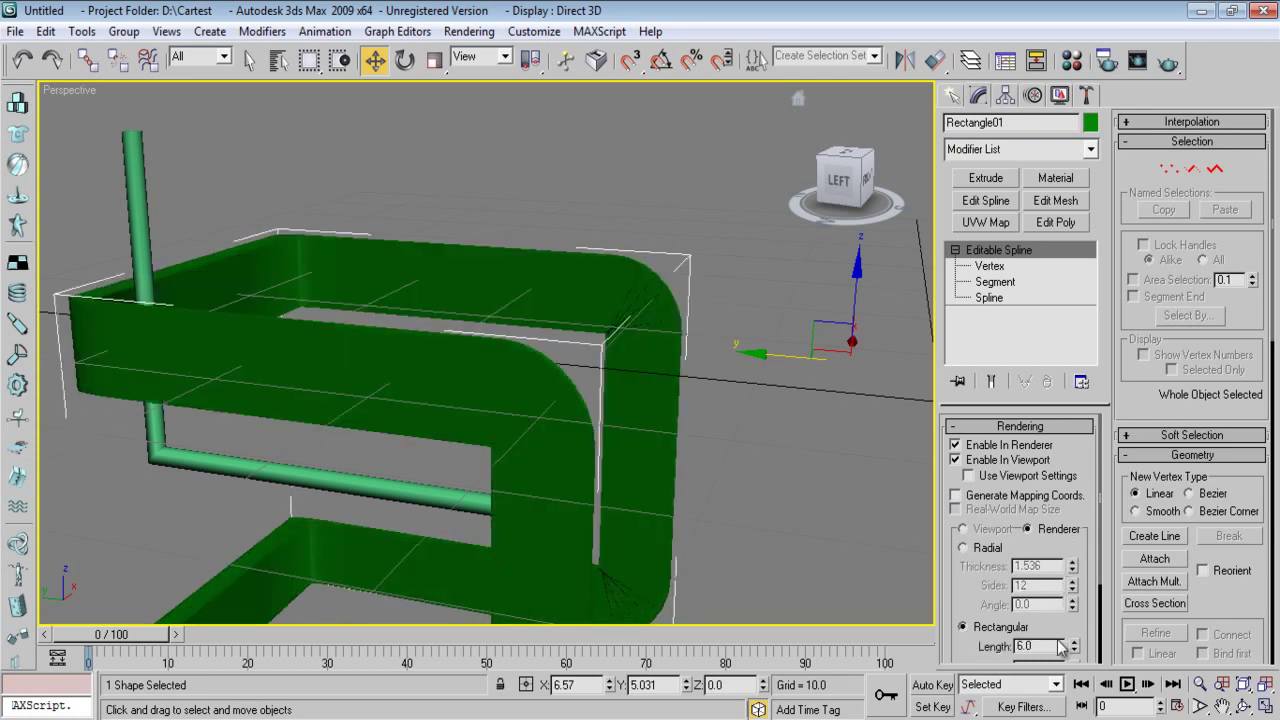
scroll(1060, 648, "down", 2)
left_click_drag(1073, 578, 1046, 558)
left_click(990, 479)
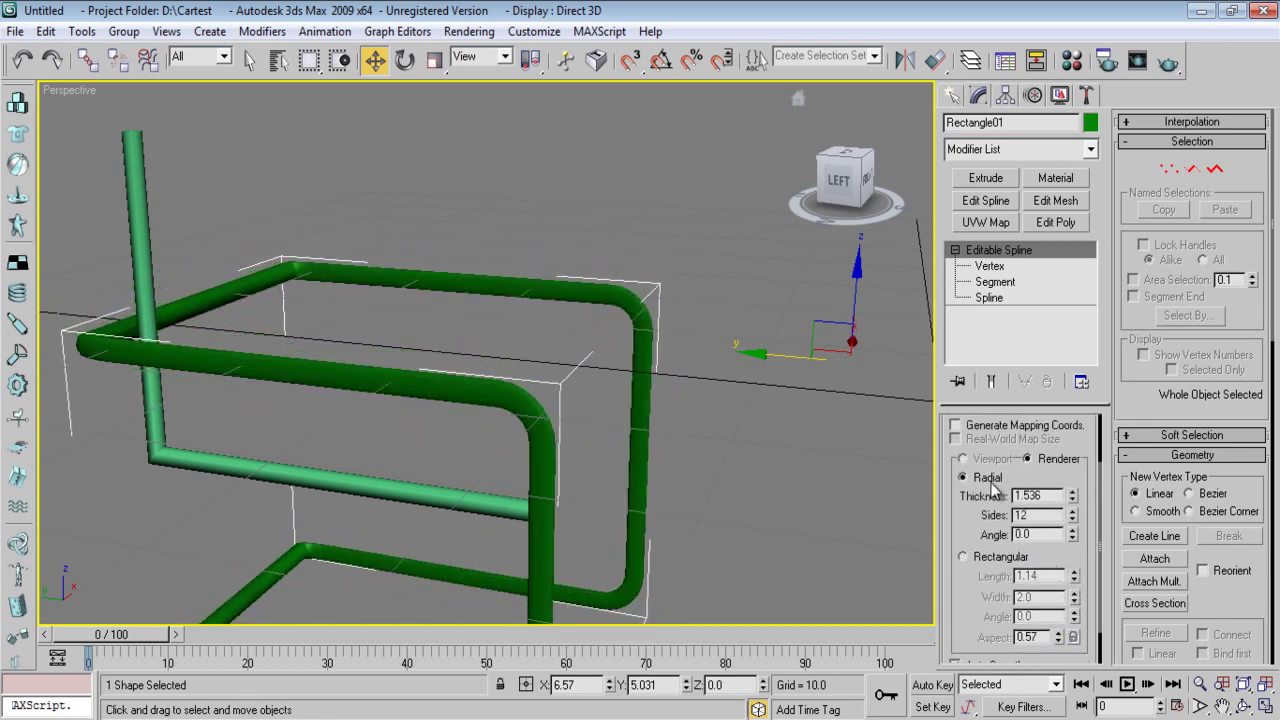
- Set the frame spline's Auto Smooth threshold to 43.6
middle_click_drag(610, 355, 366, 424, "alt")
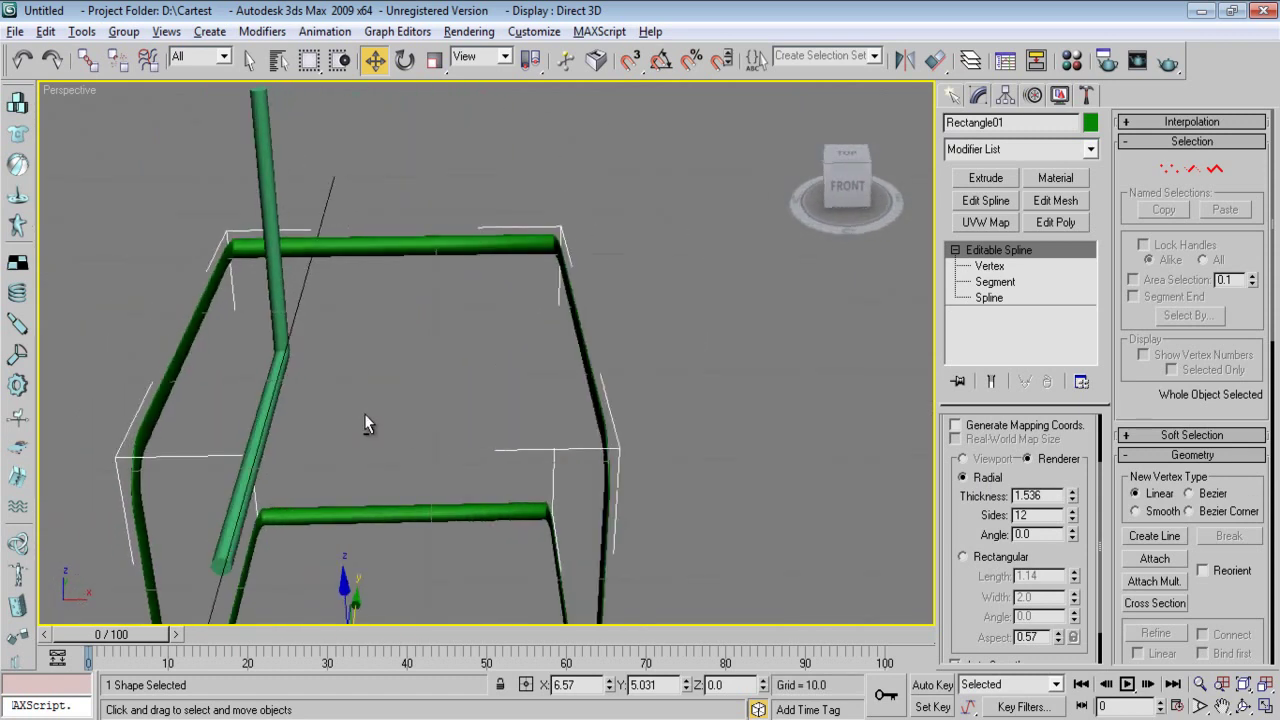
left_click_drag(950, 514, 978, 398)
left_click_drag(1073, 647, 1080, 628)
scroll(995, 586, "up", 4)
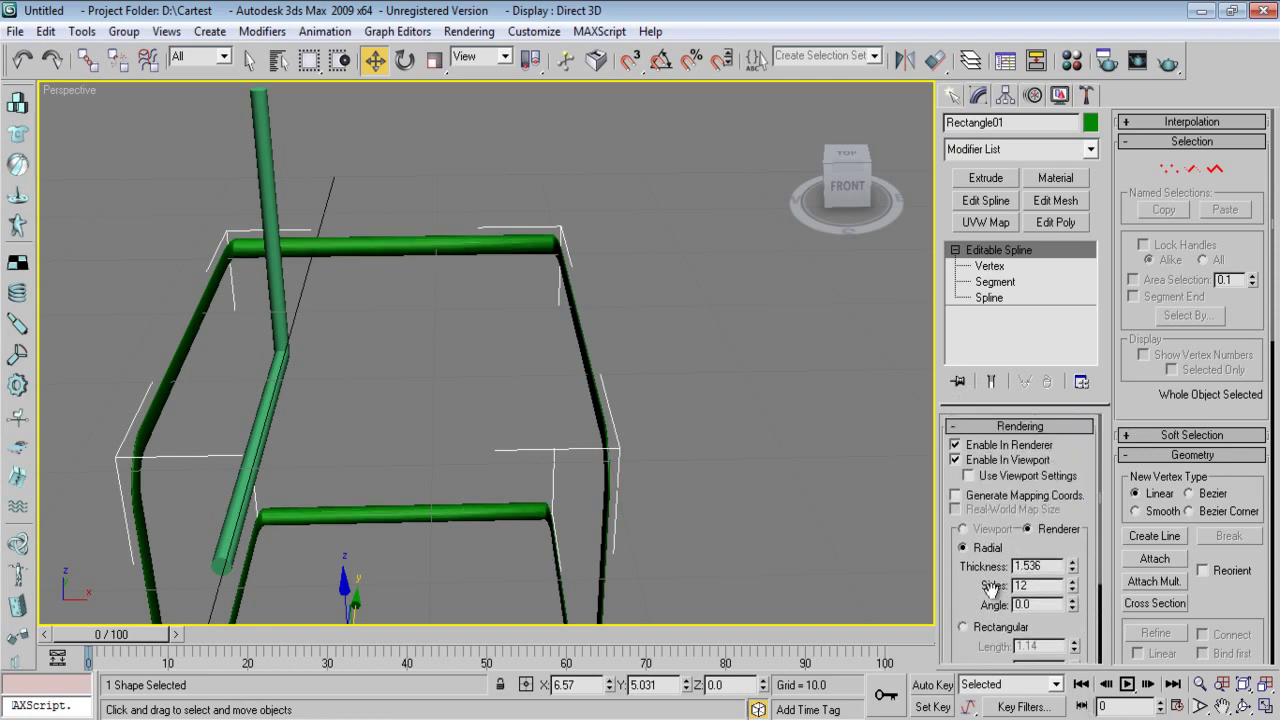
- Try the Generate Mapping Coords and Use Viewport Settings options on the frame spline and turn both off again
left_click(982, 500)
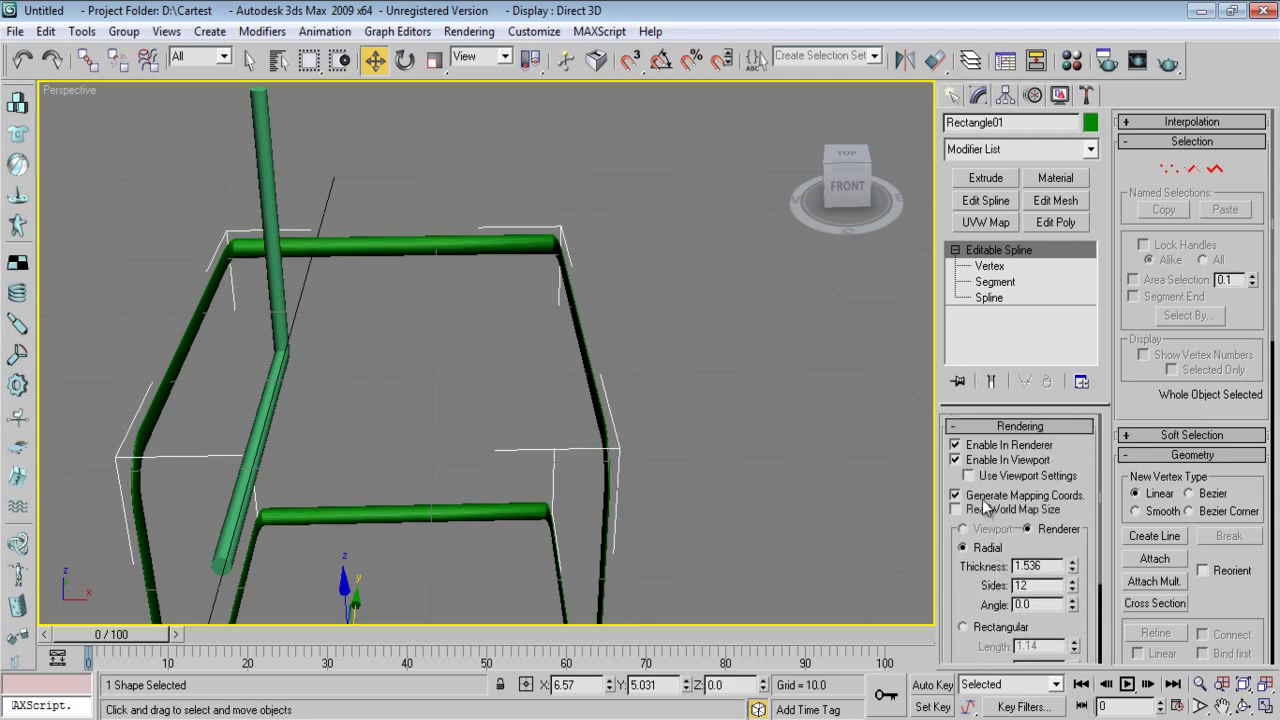
left_click(979, 500)
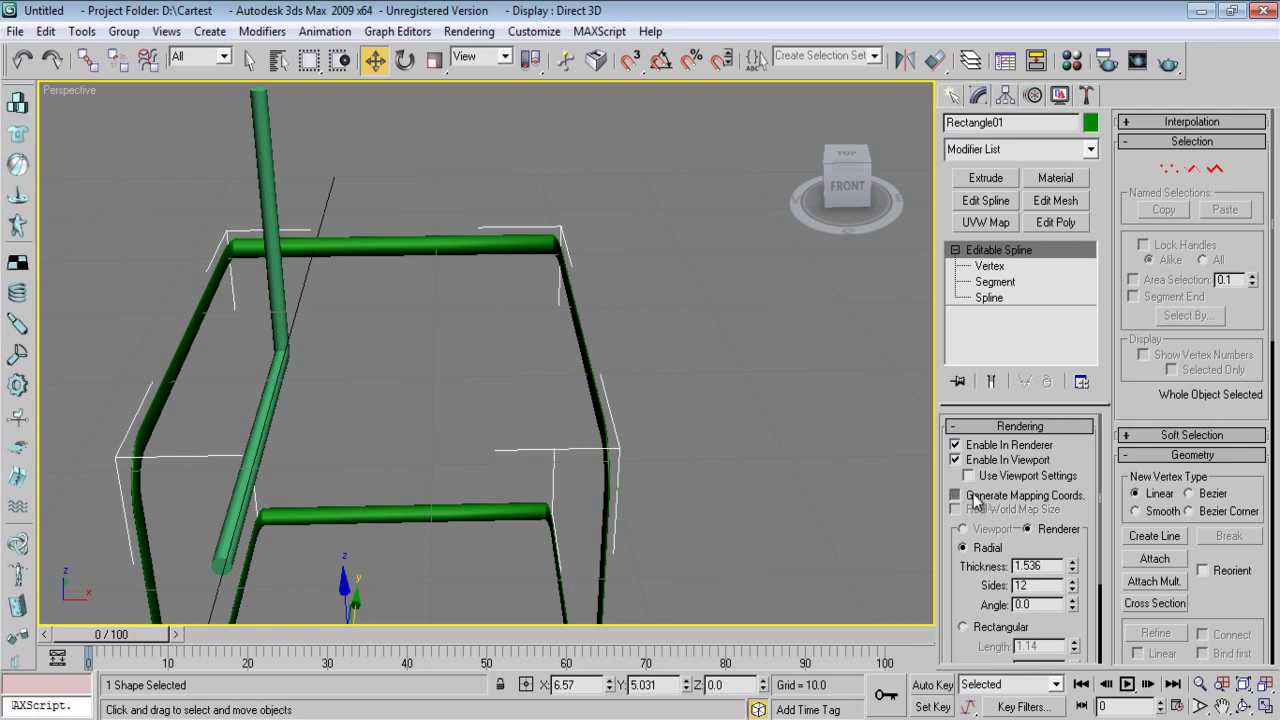
left_click(976, 500)
left_click(978, 503)
left_click(1000, 480)
left_click(1000, 478)
- Select the L-shaped line and move it to about X -3.33, Y 45.05, closer to the frame's side and back tube
middle_click_drag(513, 404, 810, 420, "alt")
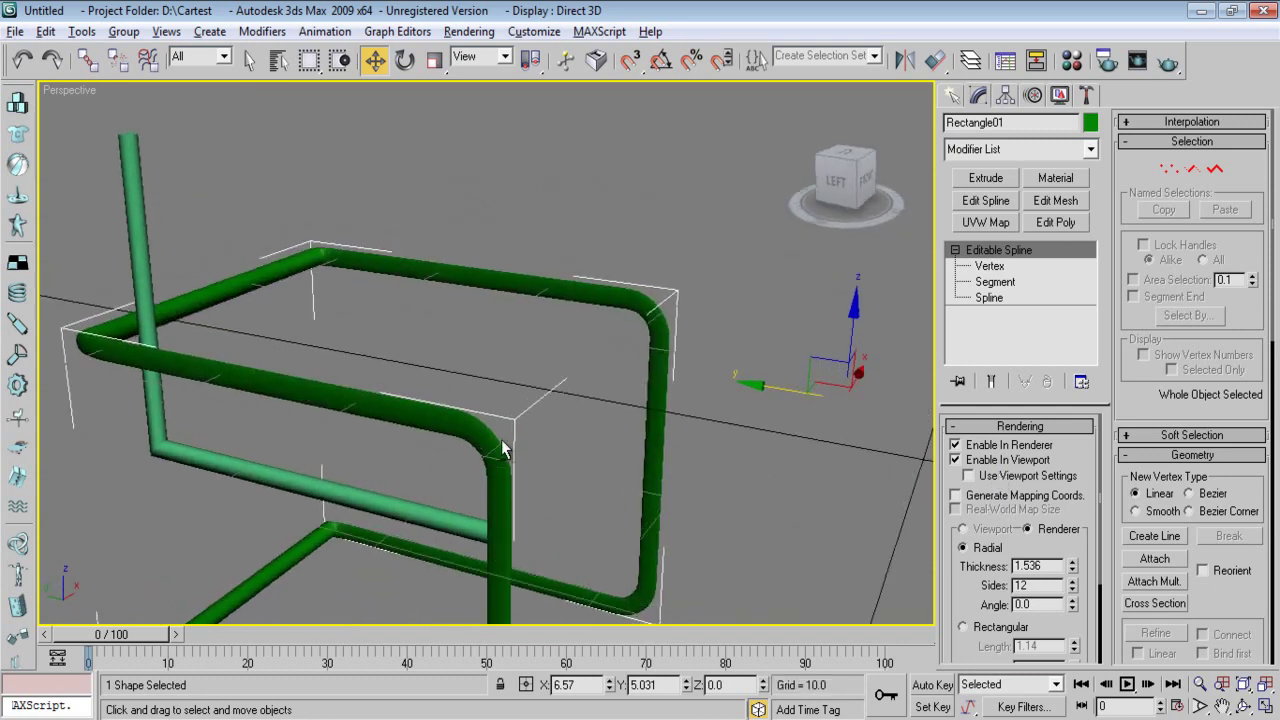
left_click(952, 95)
middle_click_drag(391, 294, 317, 363, "alt")
left_click(230, 345)
left_click(198, 335)
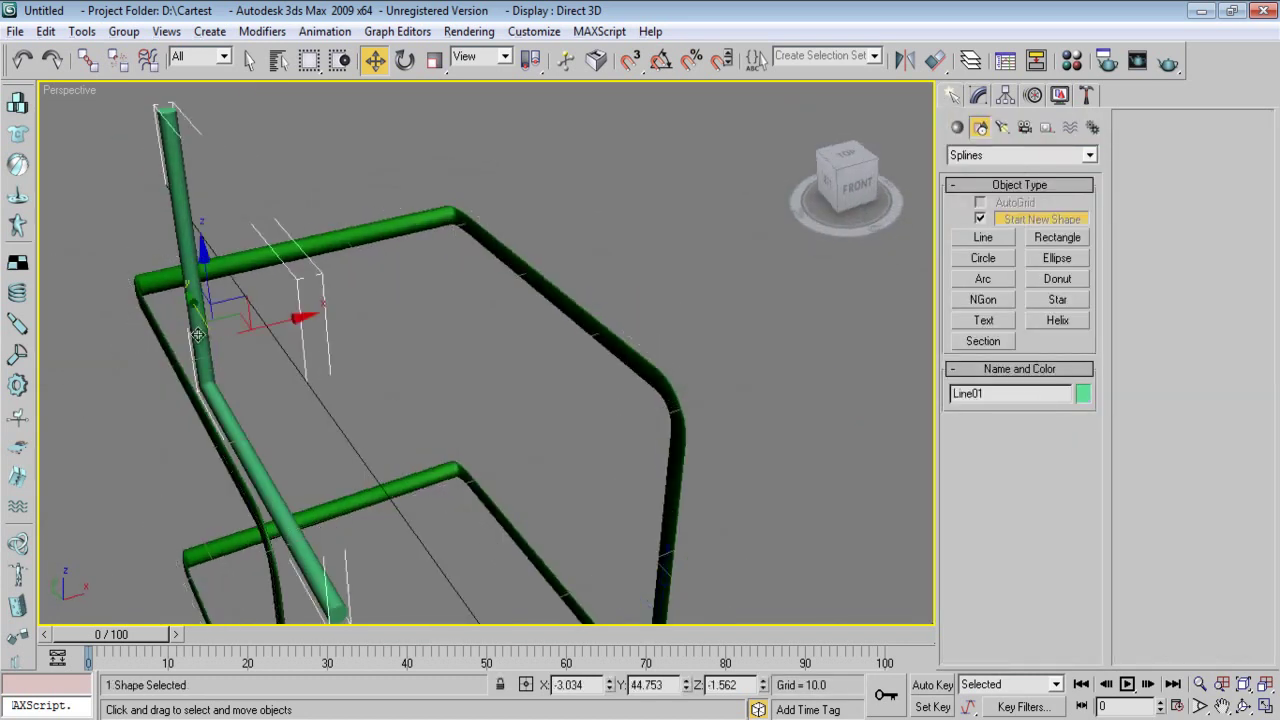
middle_click_drag(281, 319, 356, 472, "alt")
key("t")
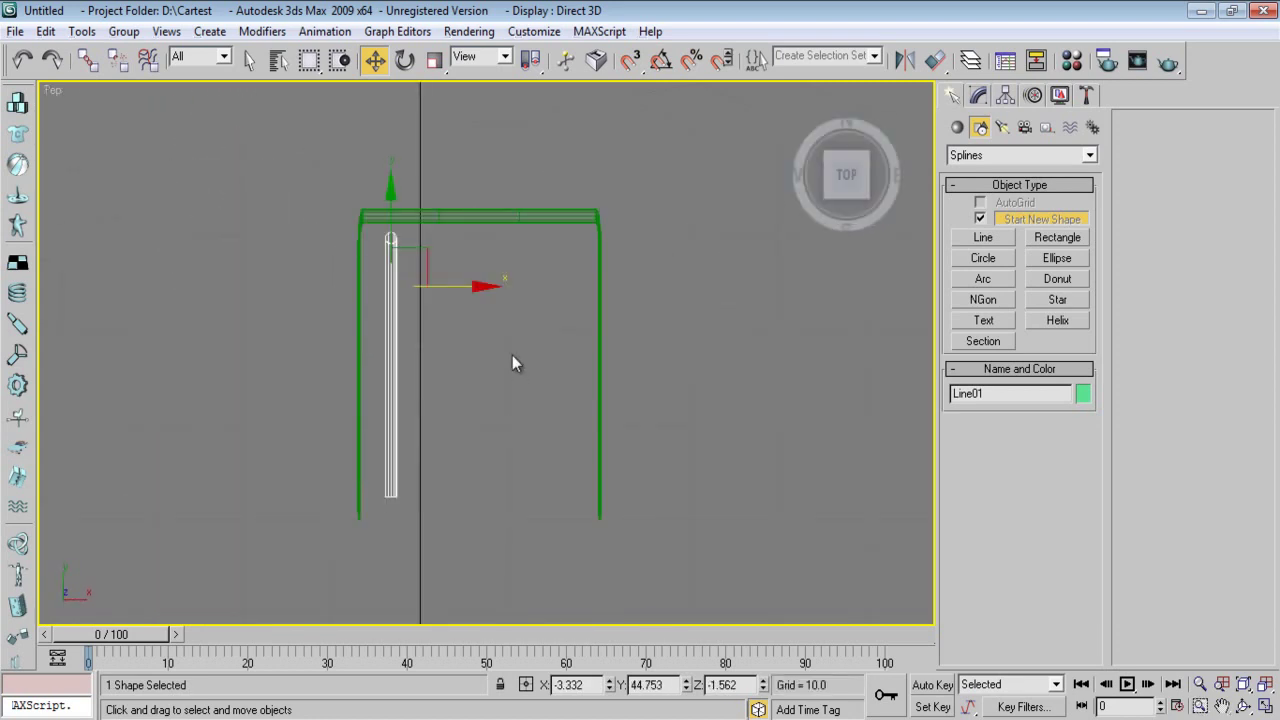
left_click_drag(384, 196, 384, 193)
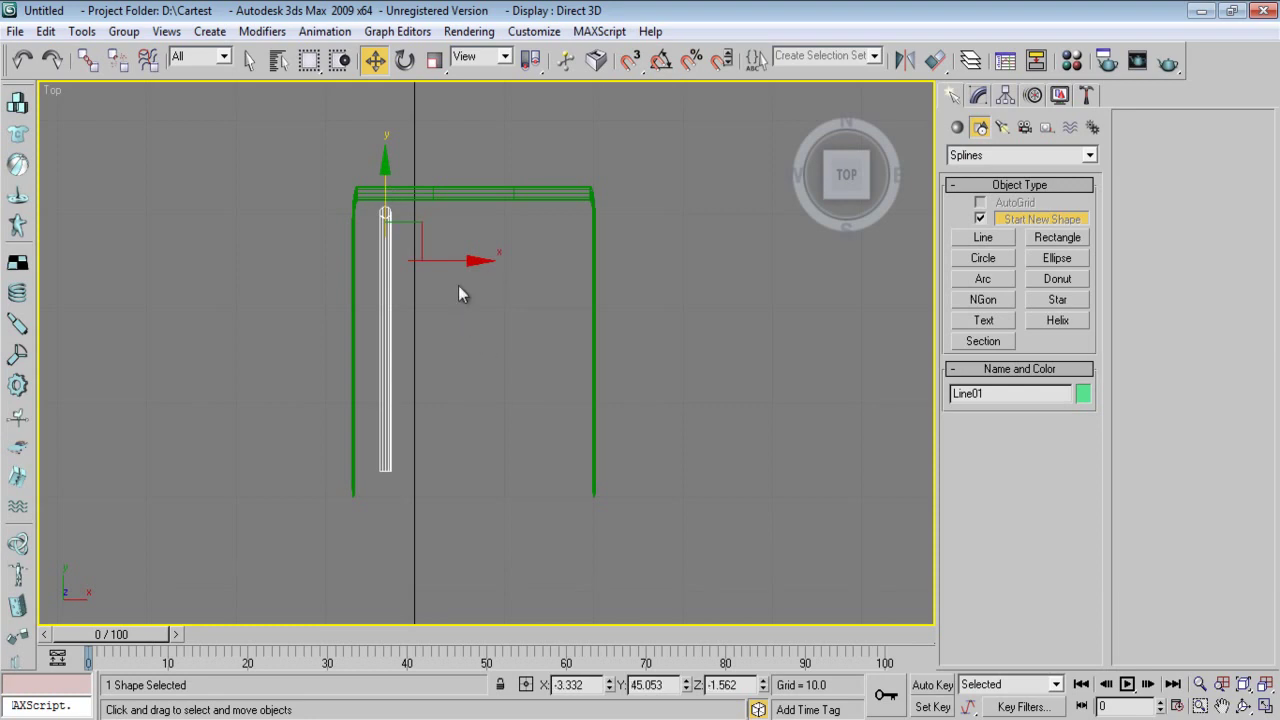
- Clone the L-shaped line along the X axis to about X 16.6, near the frame's opposite side
mouse_move(467, 262)
left_mouse_down("shift")
mouse_move(611, 290)
mouse_move(642, 318)
left_mouse_up("shift")
left_click(642, 452)
key("p")
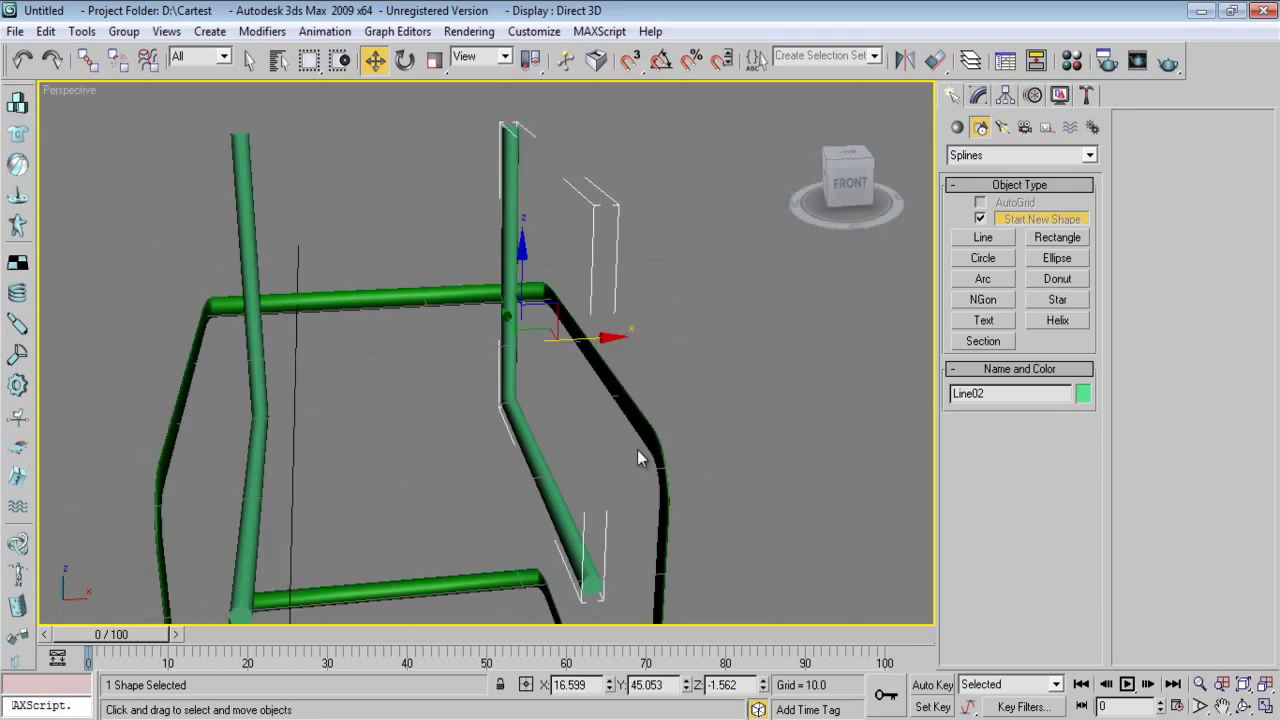
middle_click_drag(500, 540, 660, 503, "alt")
- Draw a circle with a radius of about 1.153 in the front view, centred on the original L-shaped line's end, and open its parameters
key("f")
scroll(450, 420, "up", 3)
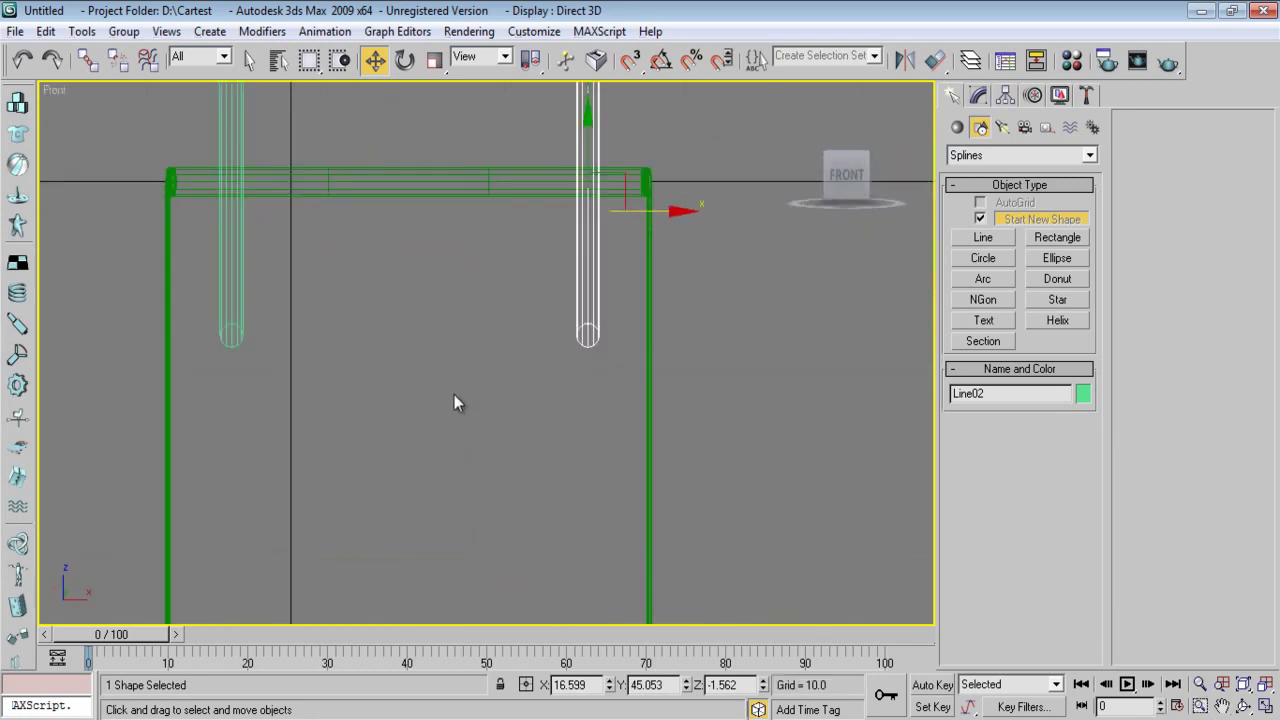
left_click(983, 258)
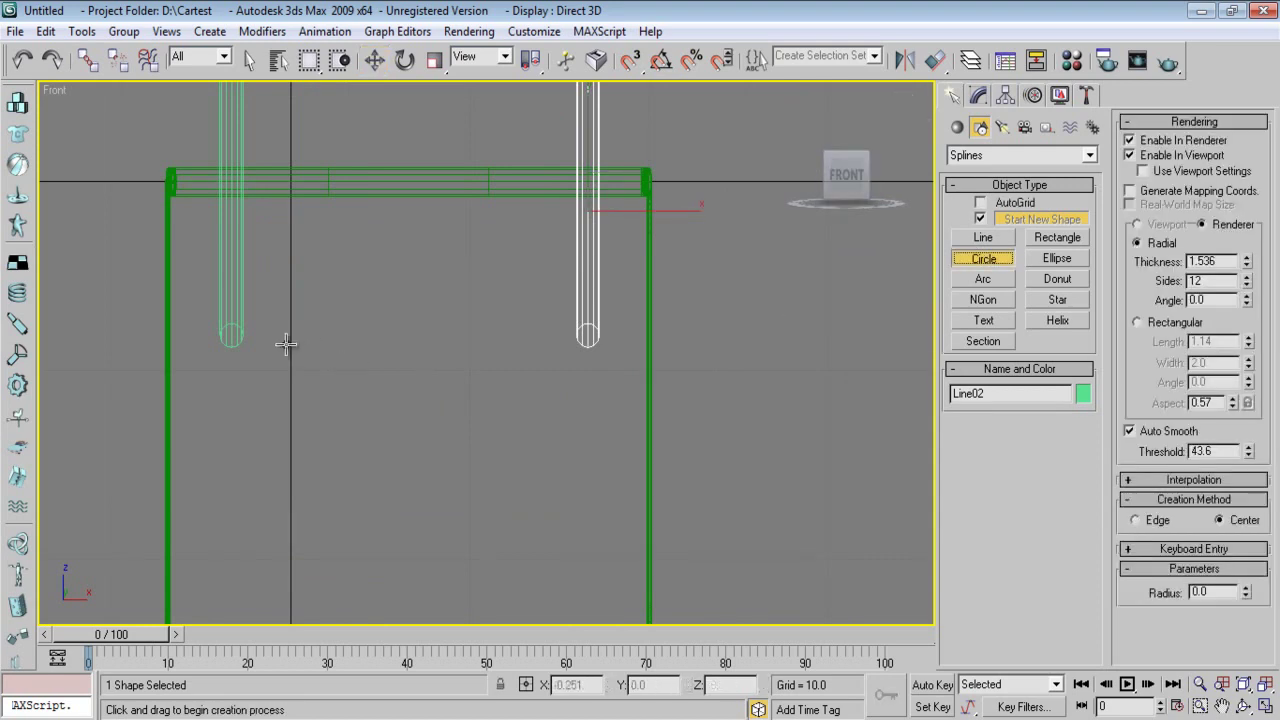
scroll(261, 368, "up", 3)
middle_click_drag(261, 368, 449, 434)
scroll(451, 463, "up", 2)
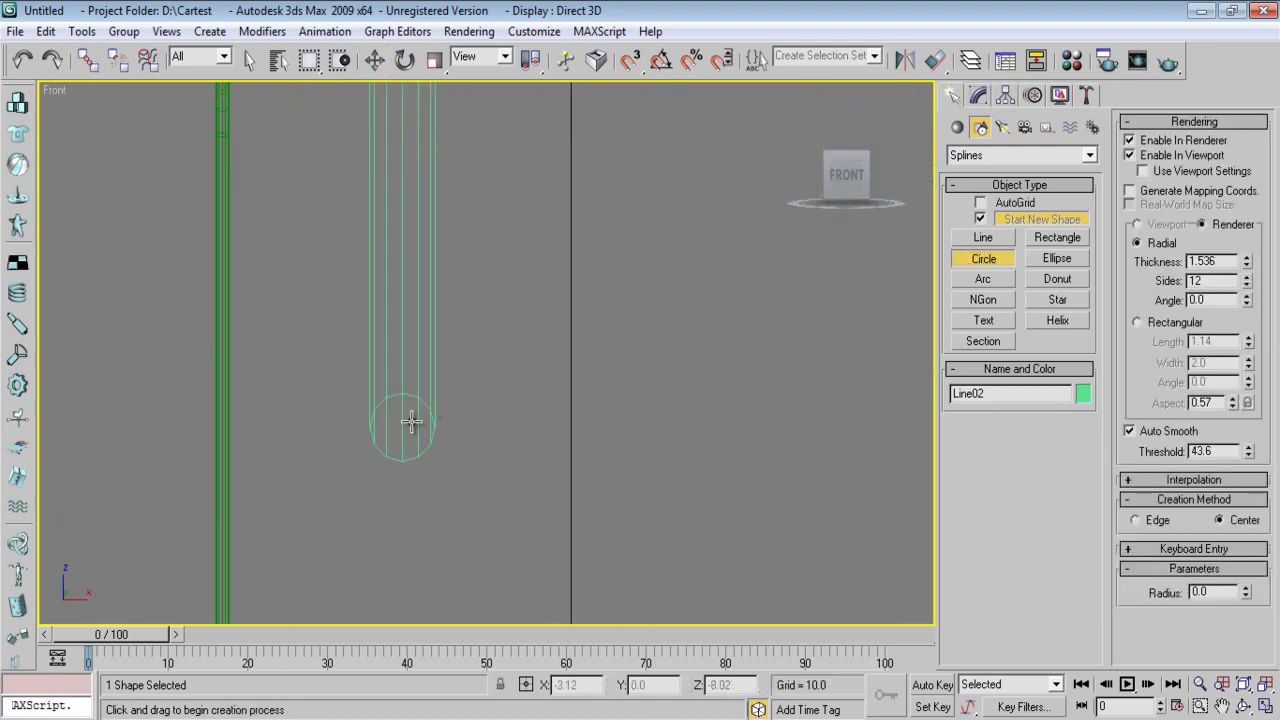
left_click_drag(402, 428, 430, 489)
right_click(430, 489)
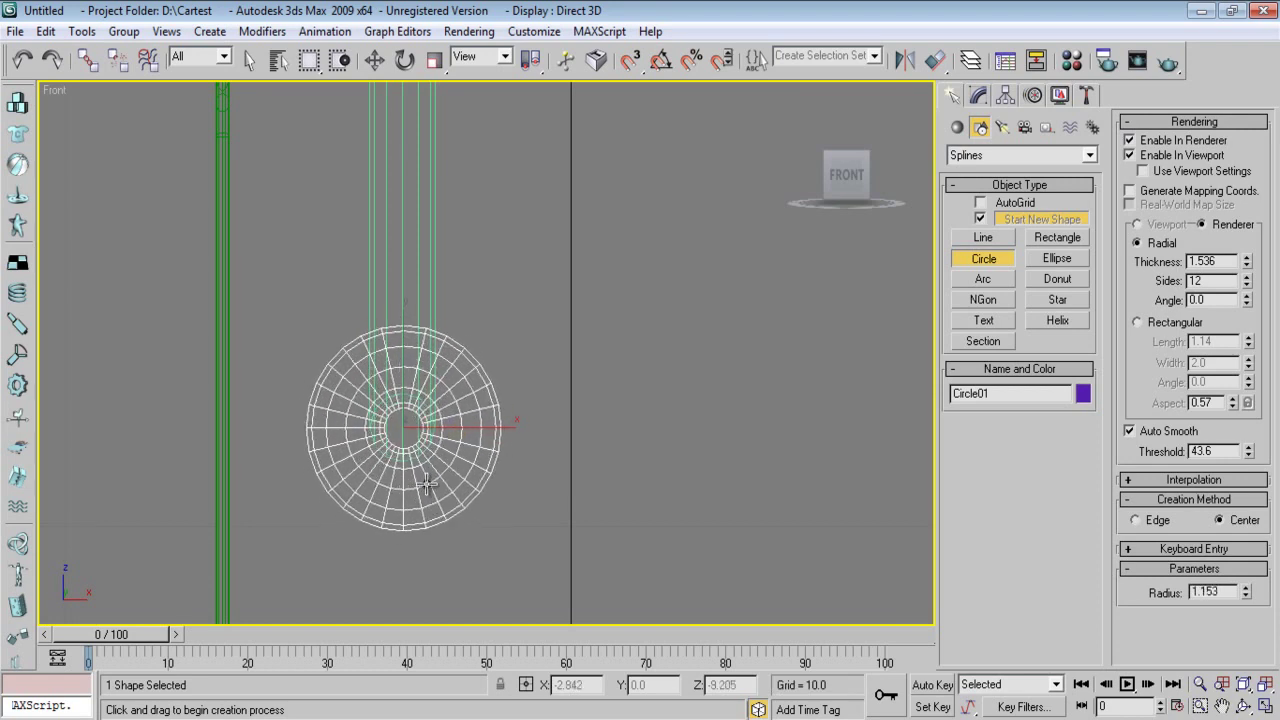
left_click(979, 96)
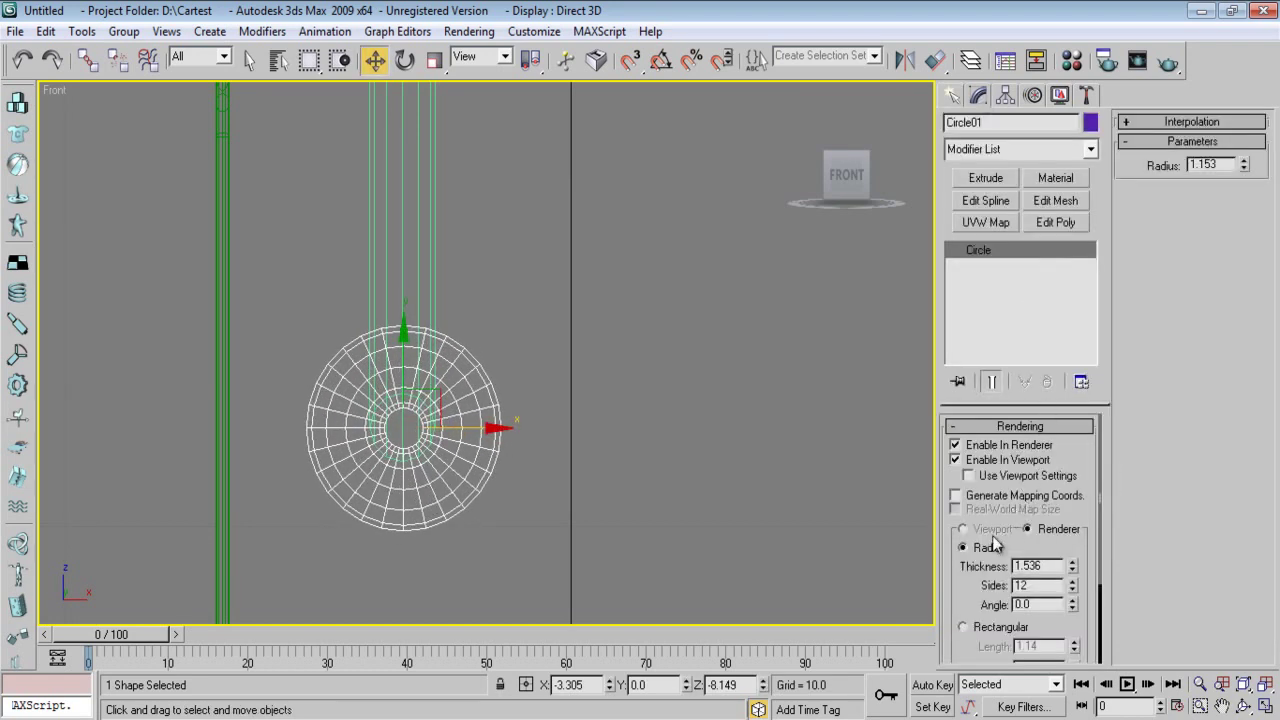
- Turn off Enable In Renderer and Enable In Viewport for the circle so it is a plain spline
left_click(986, 460)
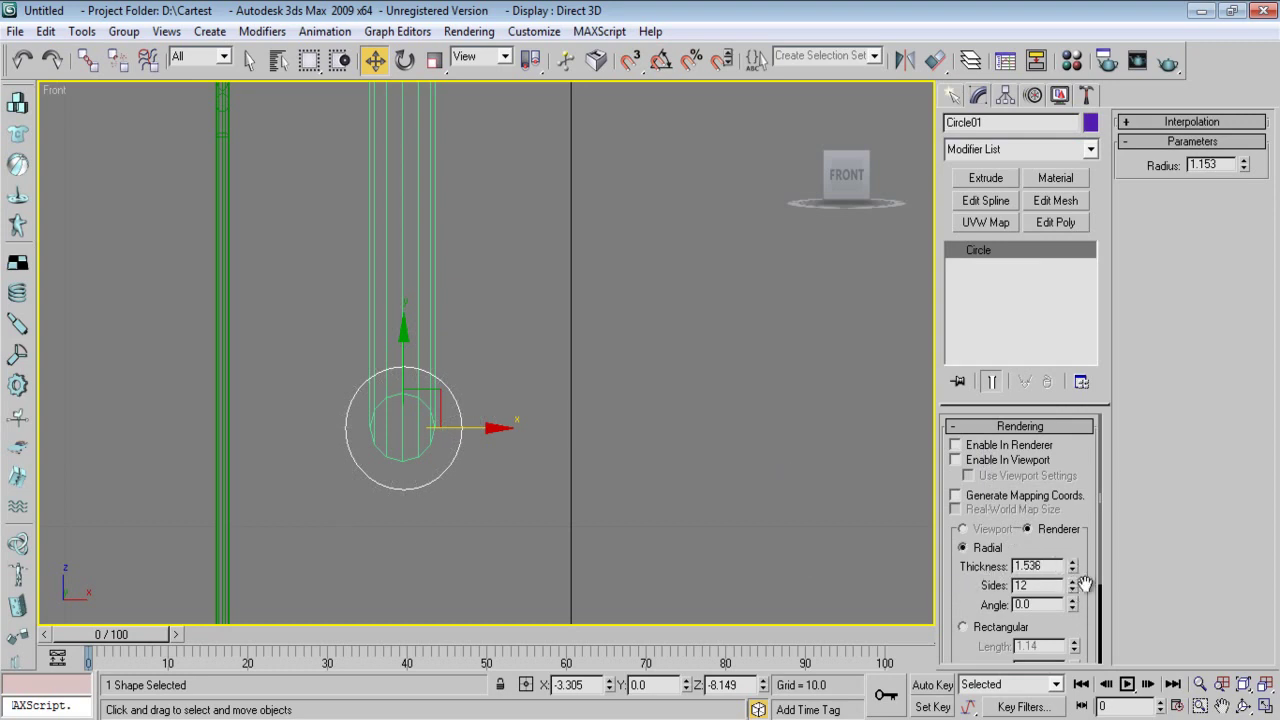
scroll(1073, 517, "down", 2)
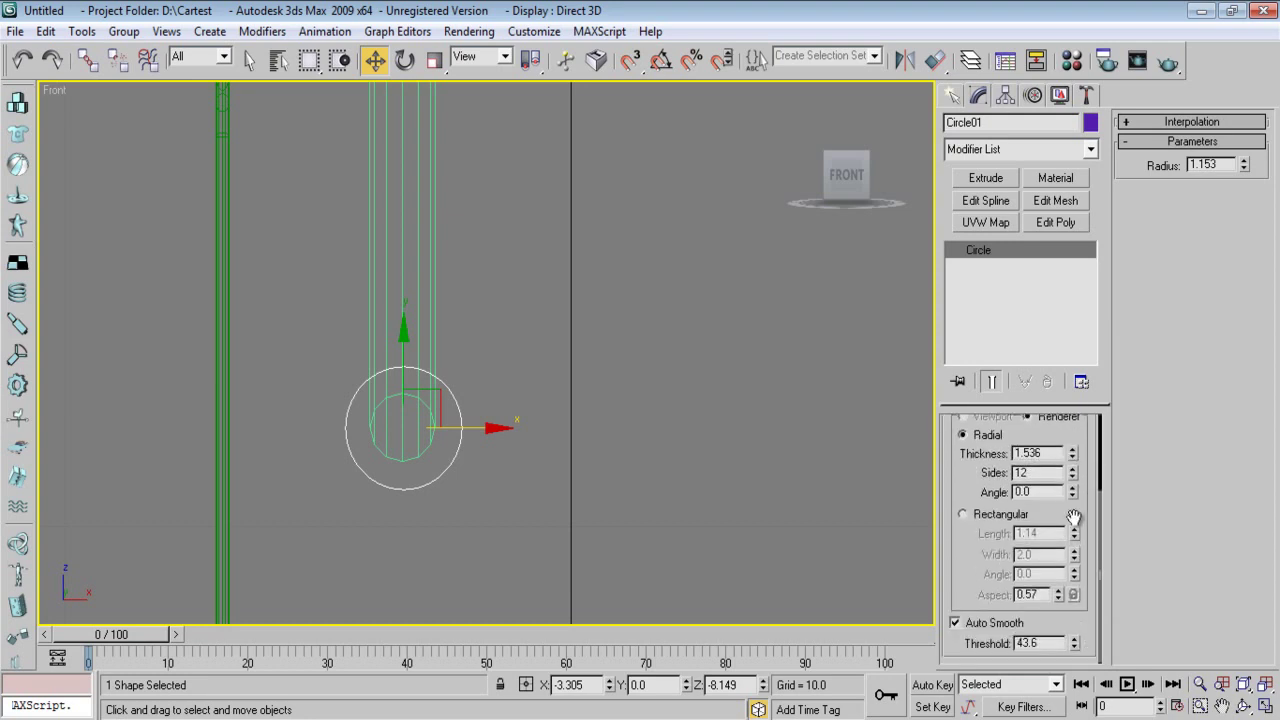
scroll(1022, 508, "up", 2)
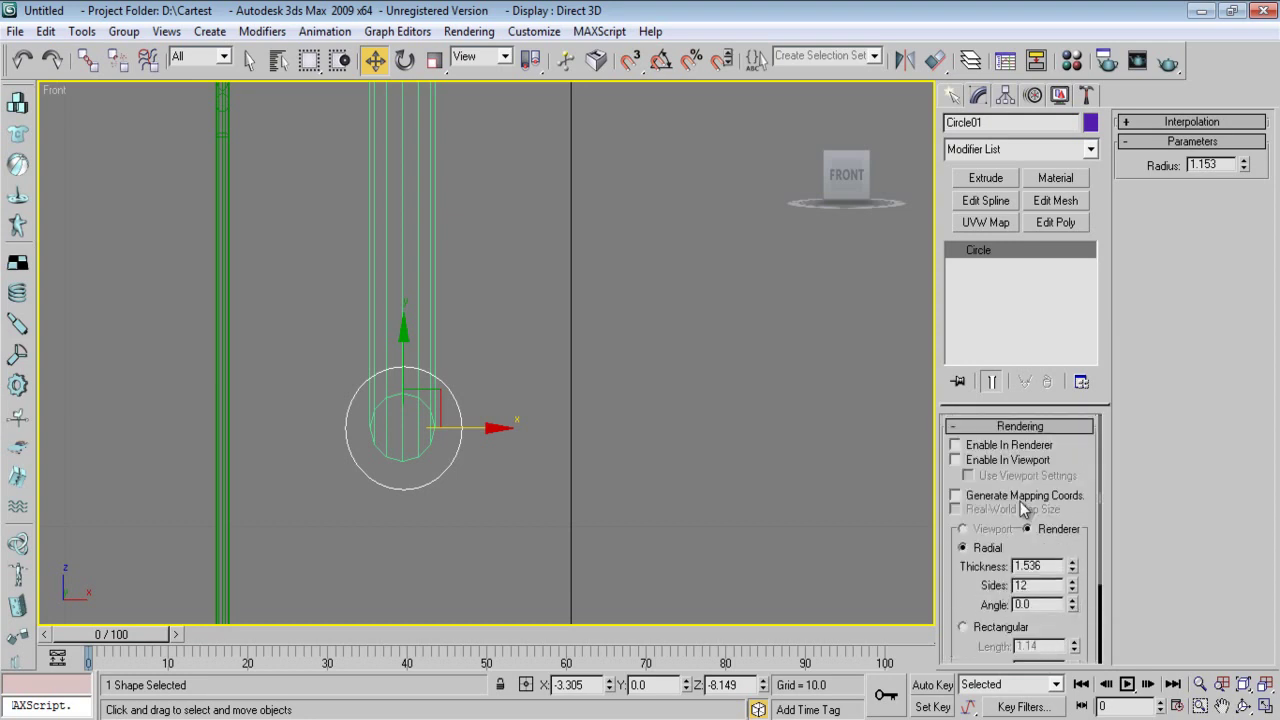
- Set the circle's radius to 0.657 and shift it to about X -3.284, matching the support tube's end
left_click(995, 427)
left_click_drag(1074, 492, 1088, 534)
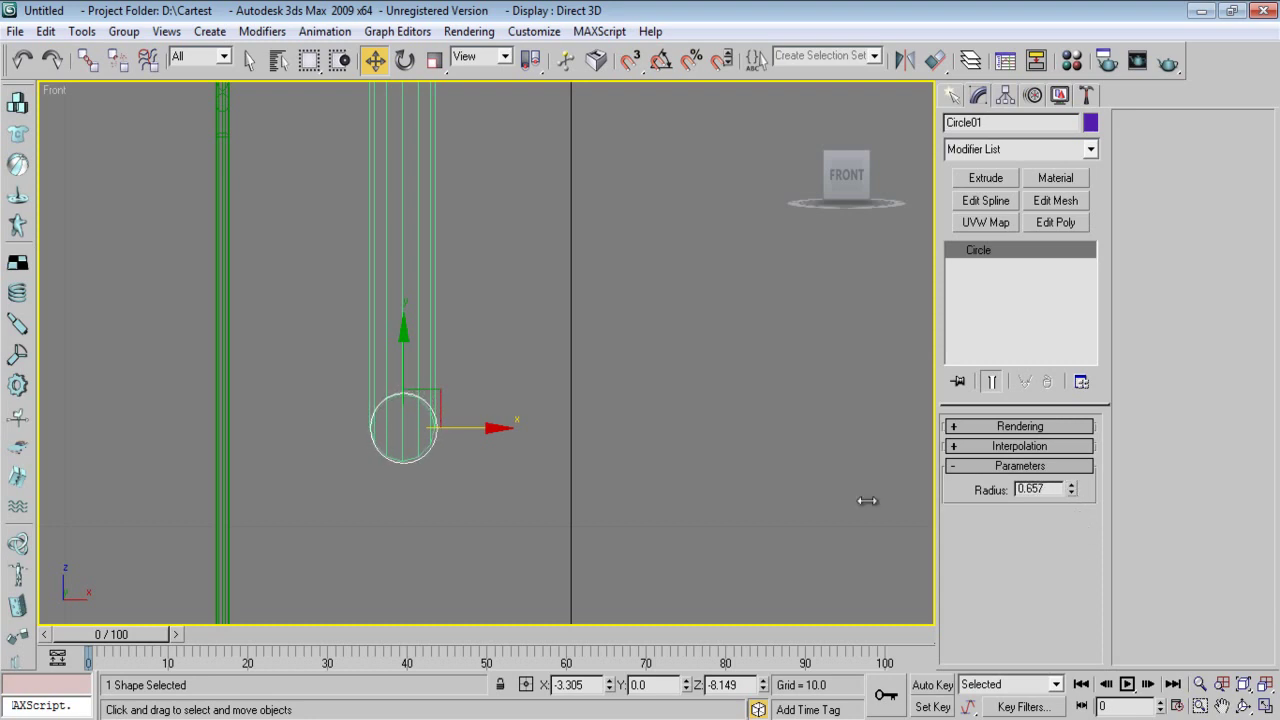
left_click_drag(498, 430, 497, 429)
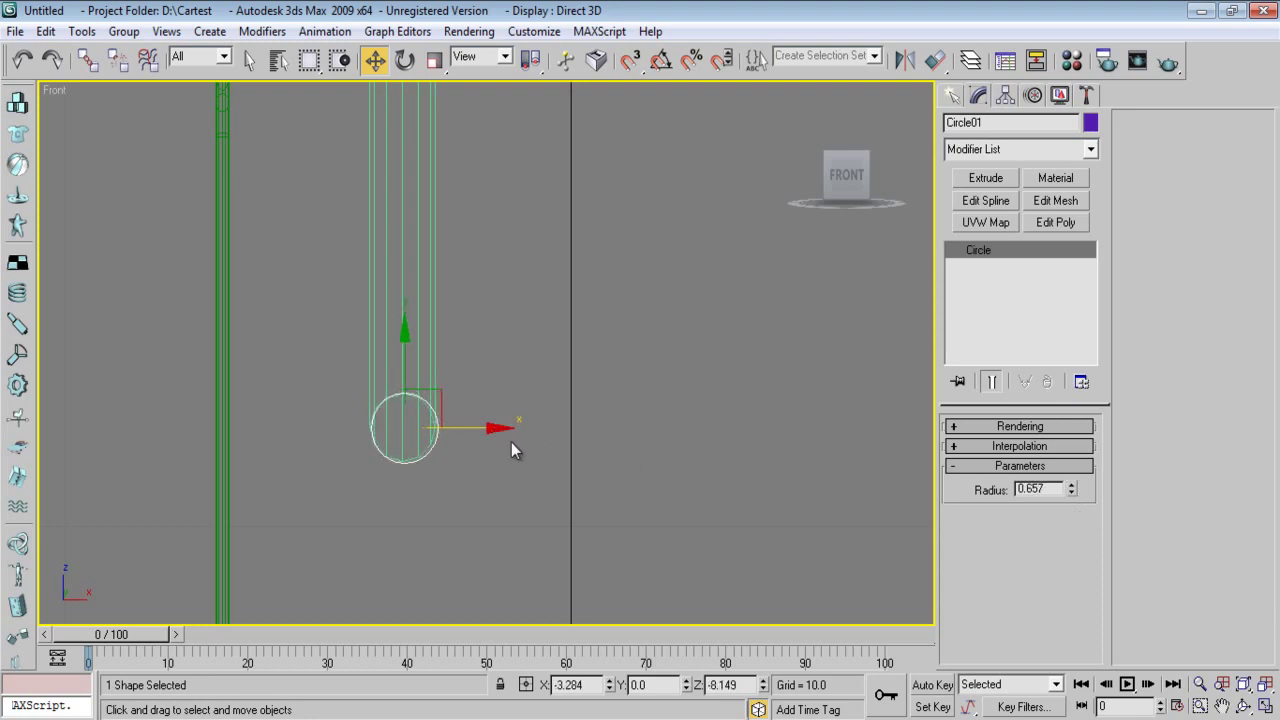
scroll(511, 442, "down", 3)
scroll(548, 444, "up", 5)
- Convert the circle to an editable spline and break its vertex on the side facing the opposite support
right_click(618, 403)
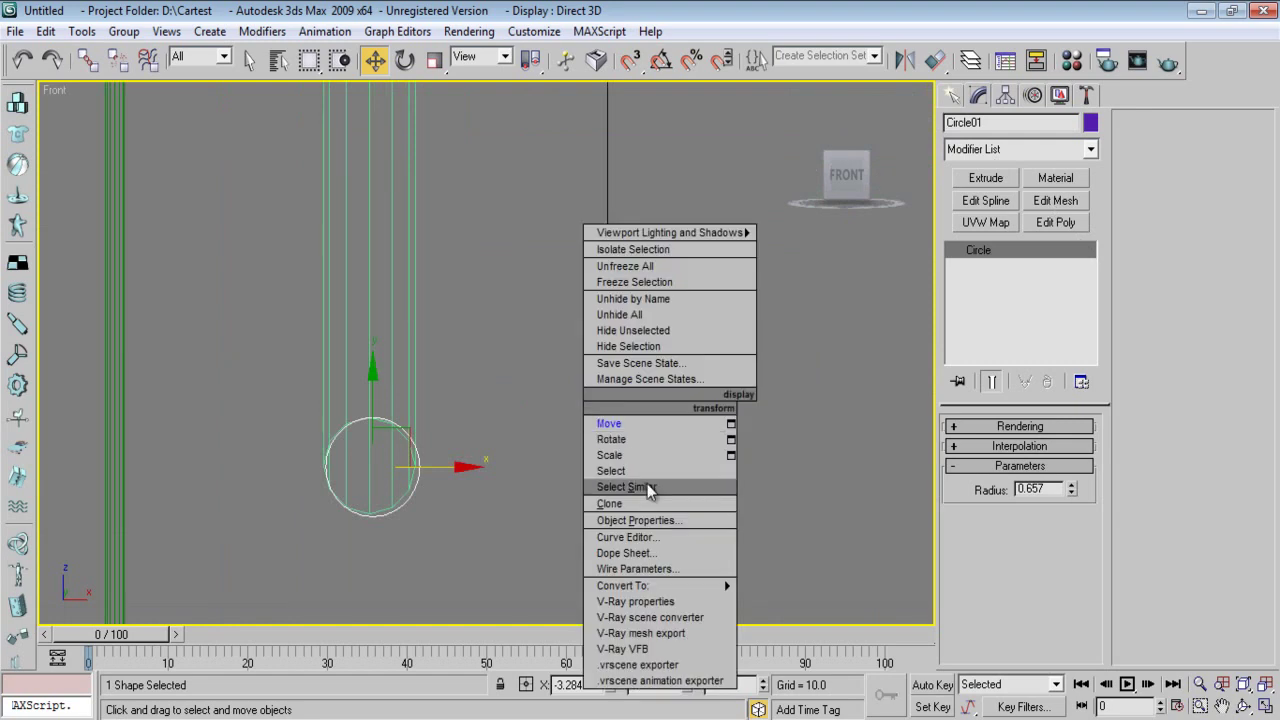
mouse_move(725, 581)
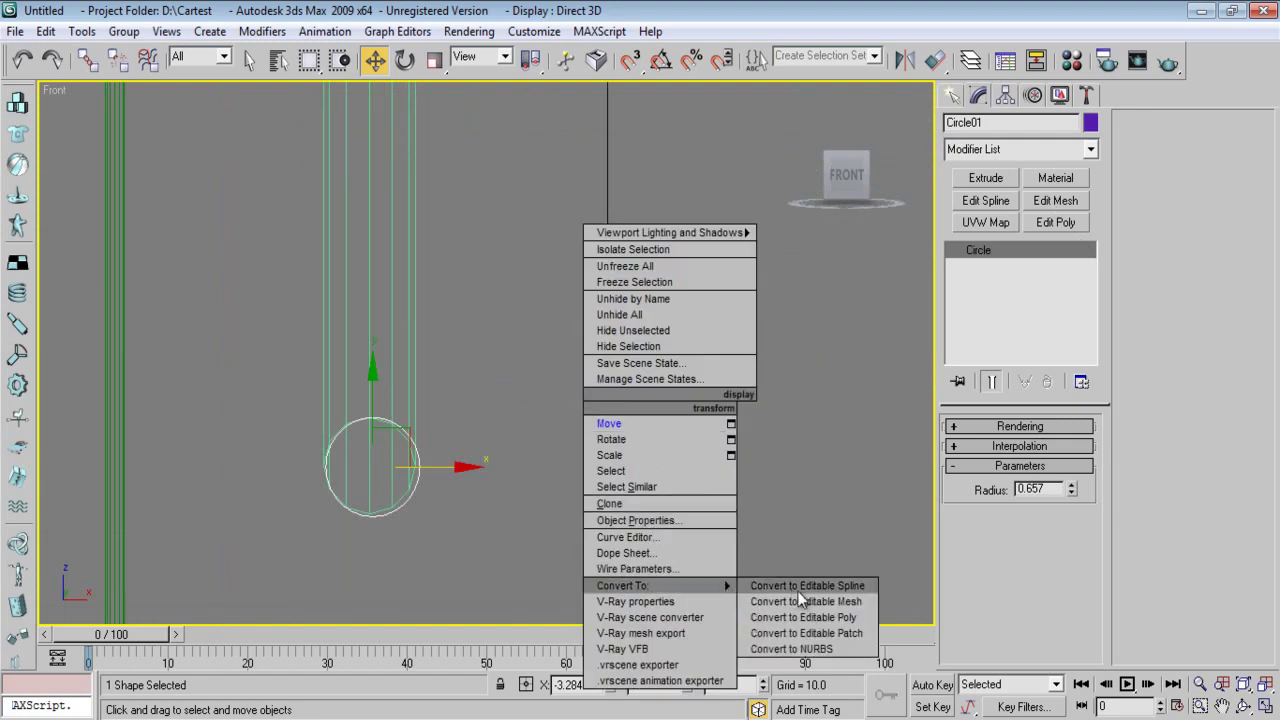
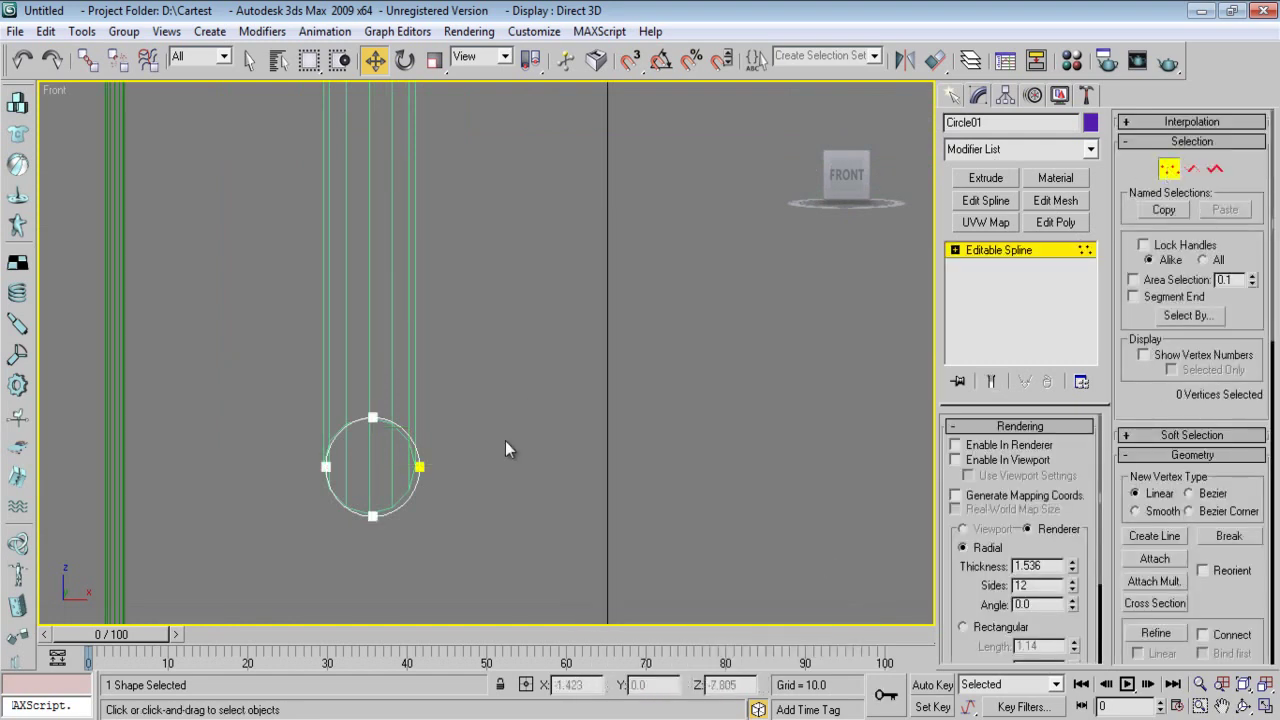
left_click_drag(417, 482, 408, 484)
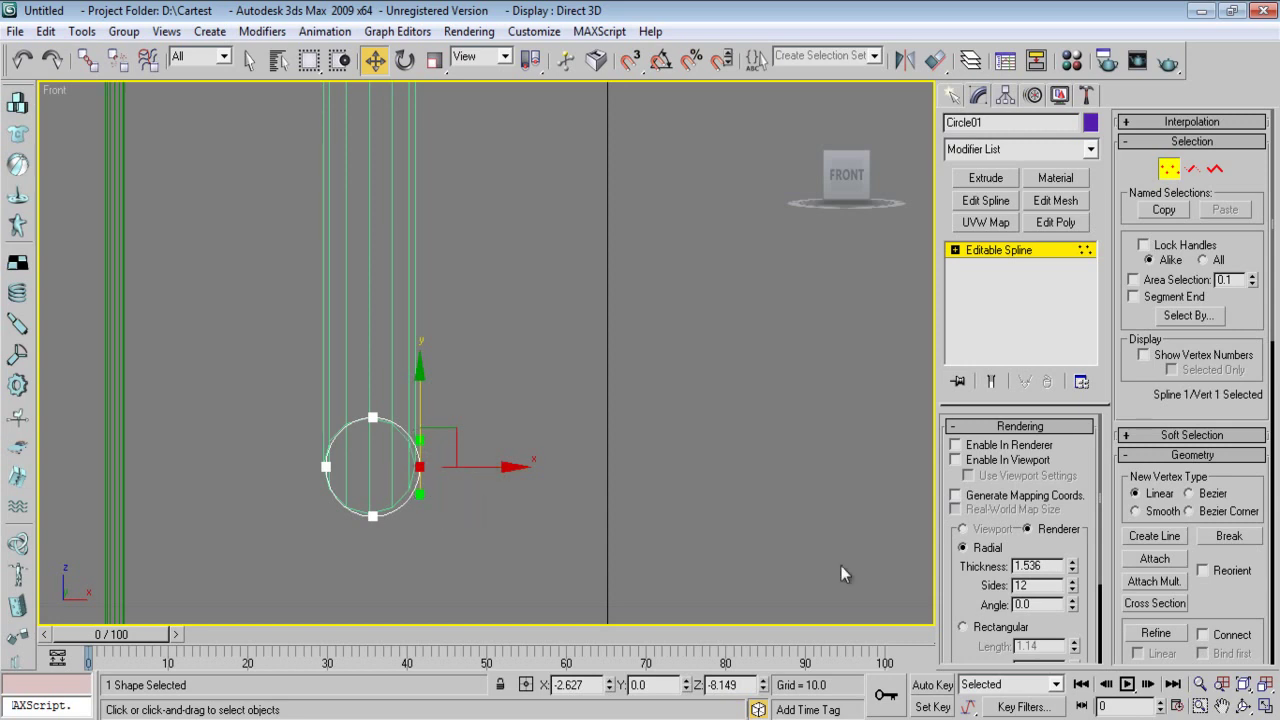
scroll(1146, 410, "down", 5)
left_click(1230, 303)
left_click(650, 378)
left_click(419, 467)
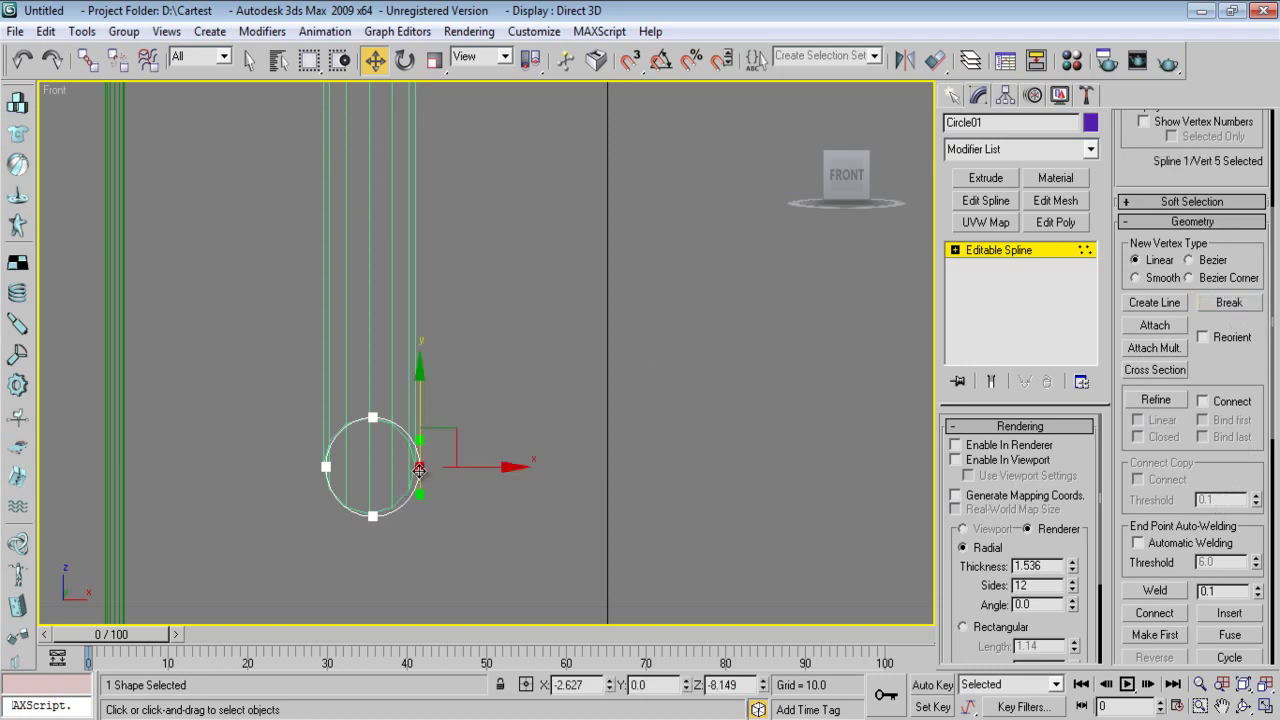
- Pull one broken vertex to about X 2.302 and adjust it with XY axis constraints into a straight segment level with the circle's top
left_click_drag(440, 430, 804, 428)
left_click(421, 467)
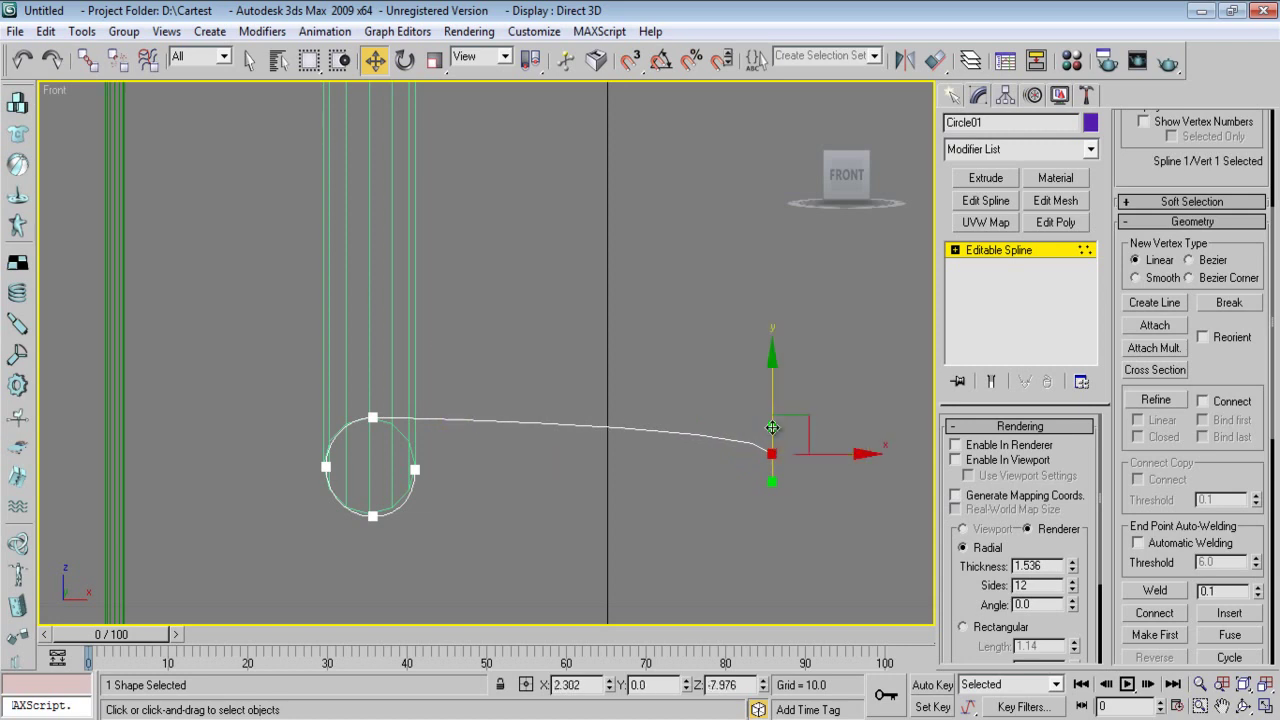
mouse_move(773, 486)
left_mouse_down()
mouse_move(795, 472)
mouse_move(784, 505)
left_mouse_up()
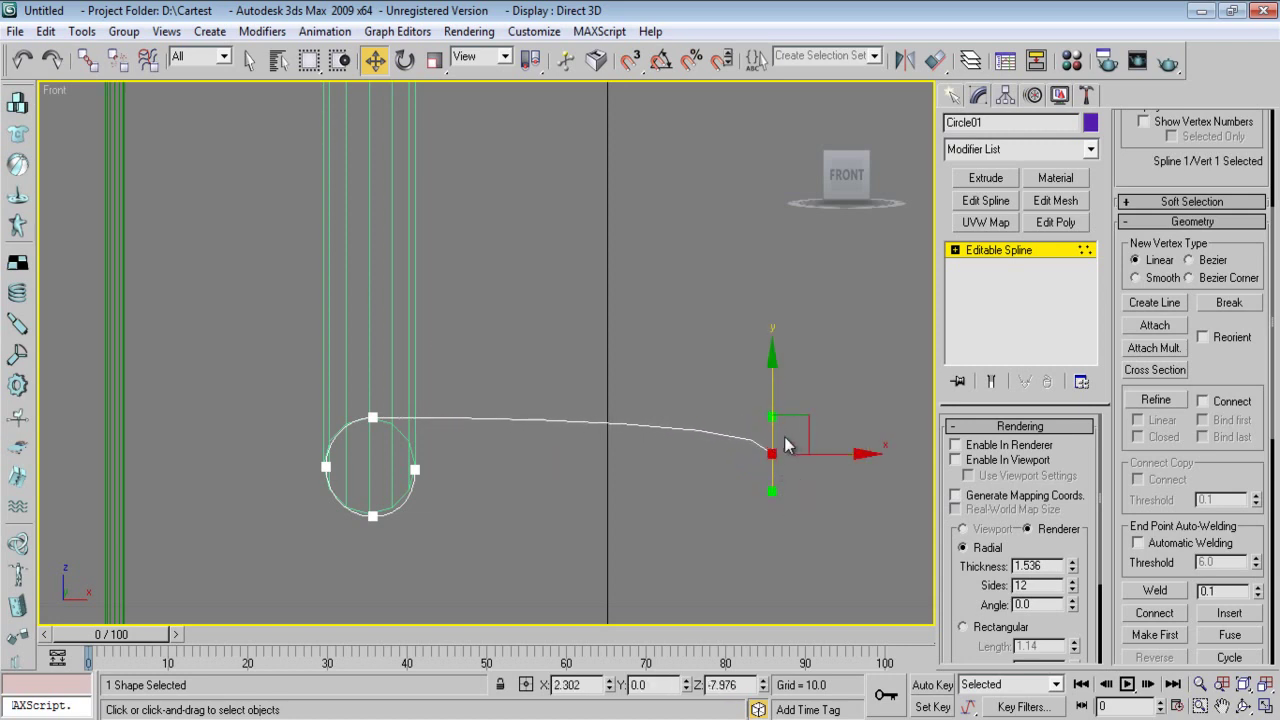
right_click(1206, 72)
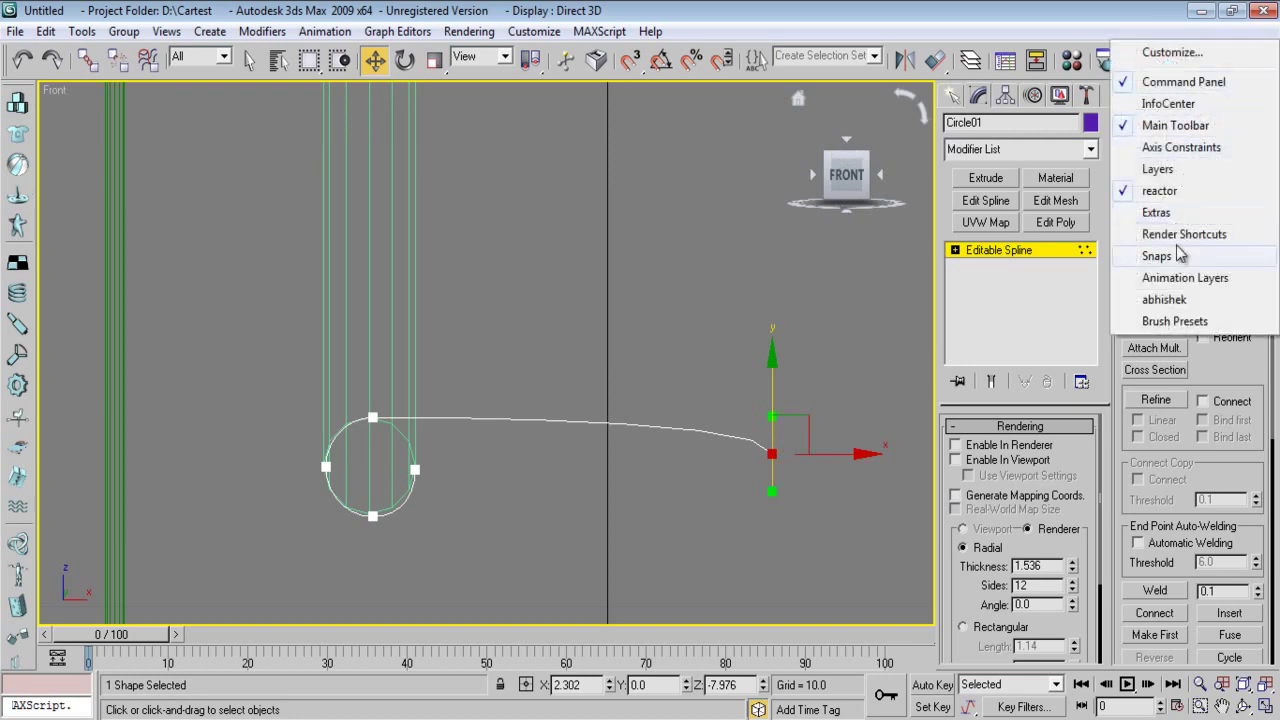
left_click(1181, 148)
left_click(404, 252)
left_click_drag(775, 495, 781, 419)
- Move the other broken vertex to about X -2.056, Z -7.695, just under the straight segment, forming an angled hook end
middle_click_drag(781, 419, 399, 481)
left_click(285, 469)
left_click_drag(318, 450, 356, 396)
mouse_move(322, 457)
left_mouse_down()
mouse_move(258, 450)
mouse_move(302, 452)
left_mouse_up()
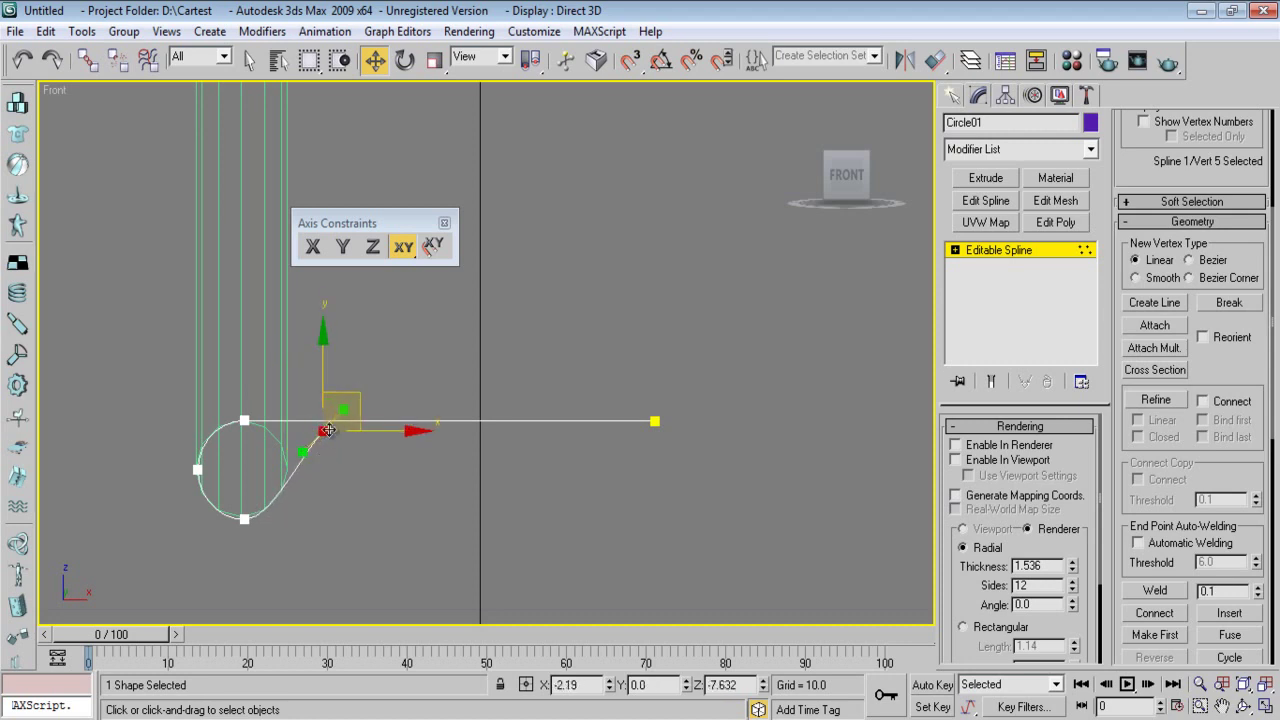
left_click_drag(354, 410, 367, 402)
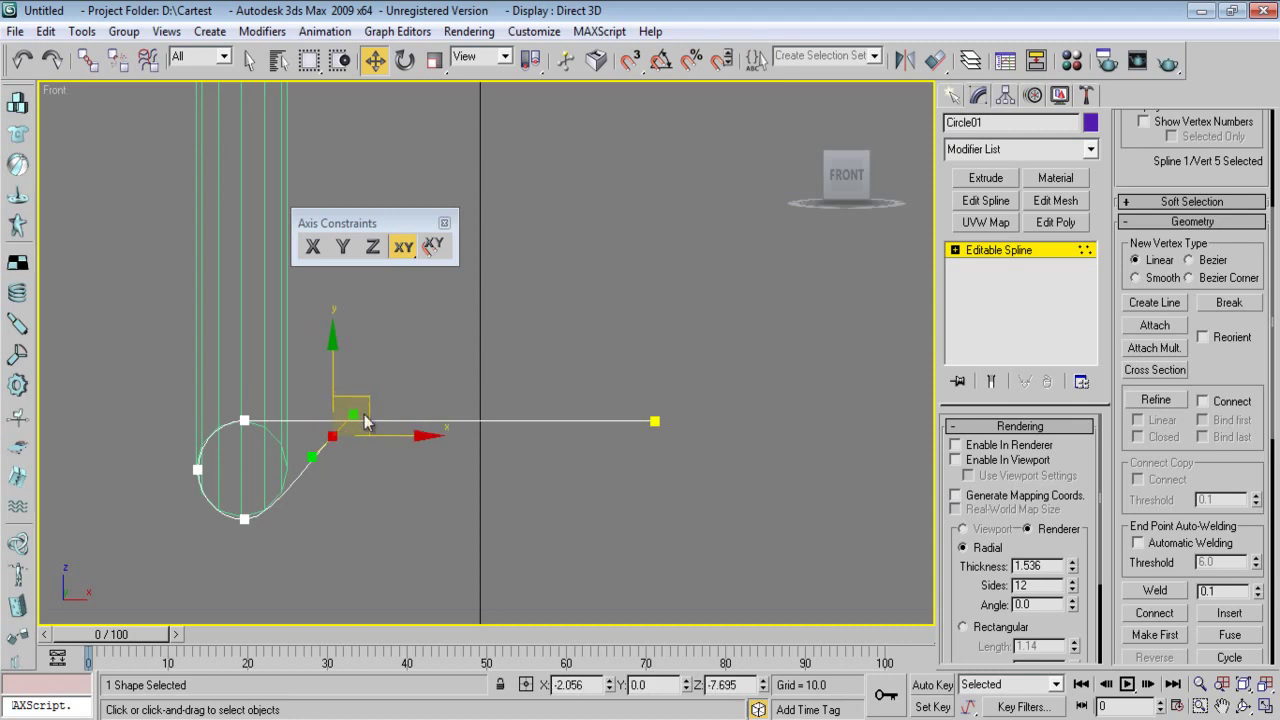
- Extend the profile's straight end vertex along X to about midway between the two supports
left_click(951, 95)
scroll(688, 441, "down", 5)
key("F5")
middle_click_drag(666, 401, 536, 422)
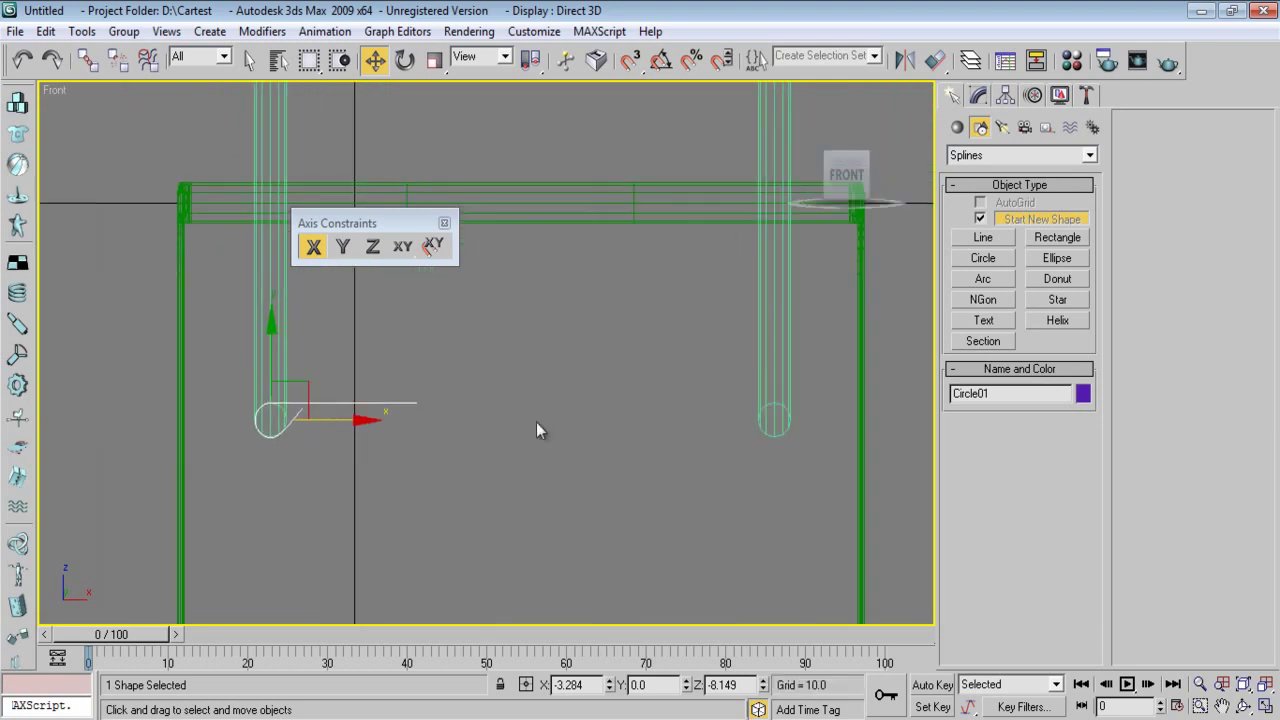
left_click(981, 95)
left_click(1170, 169)
left_click_drag(530, 355, 405, 415)
left_click_drag(502, 402, 620, 403)
- Mirror the hooked profile as a copy and move it along X to about 16.59, around the opposite support's end
left_click(953, 97)
left_click(904, 60)
left_click(600, 397)
left_click(589, 507)
left_click_drag(341, 422, 840, 514)
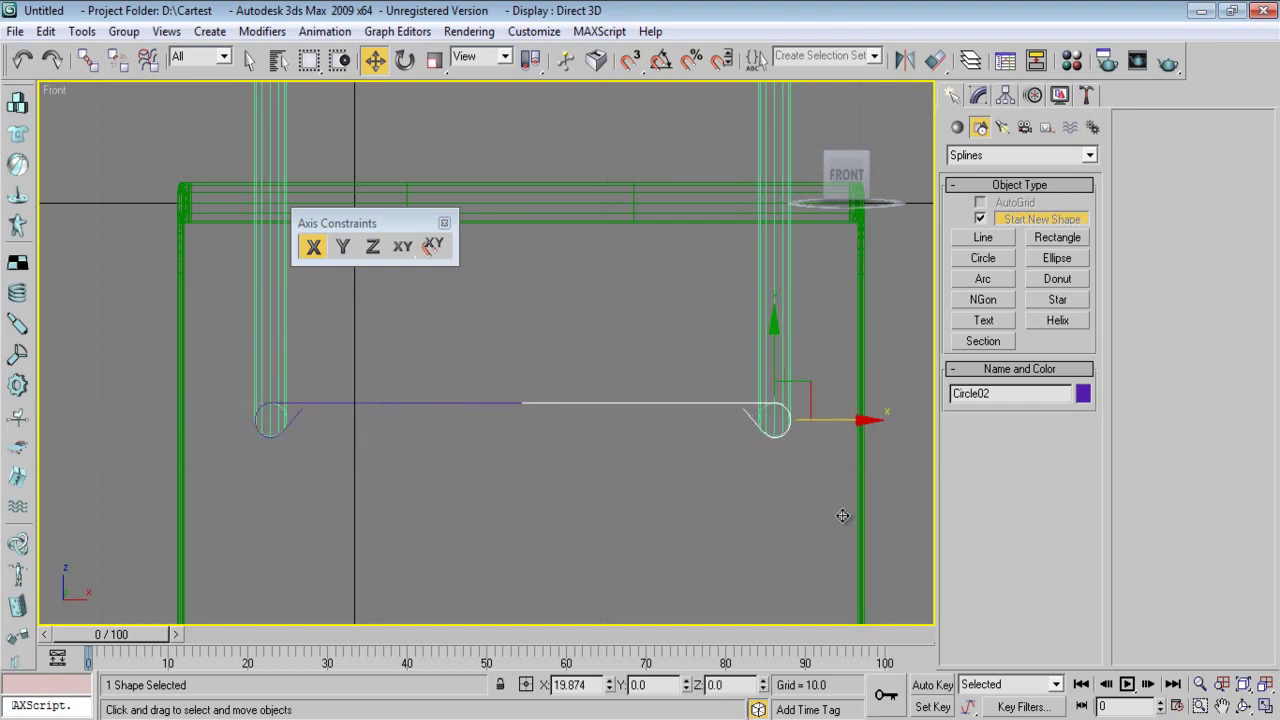
- Move the mirrored profile's free end vertex along X to meet the original profile's end vertex
key("[")
middle_click_drag(526, 455, 714, 383)
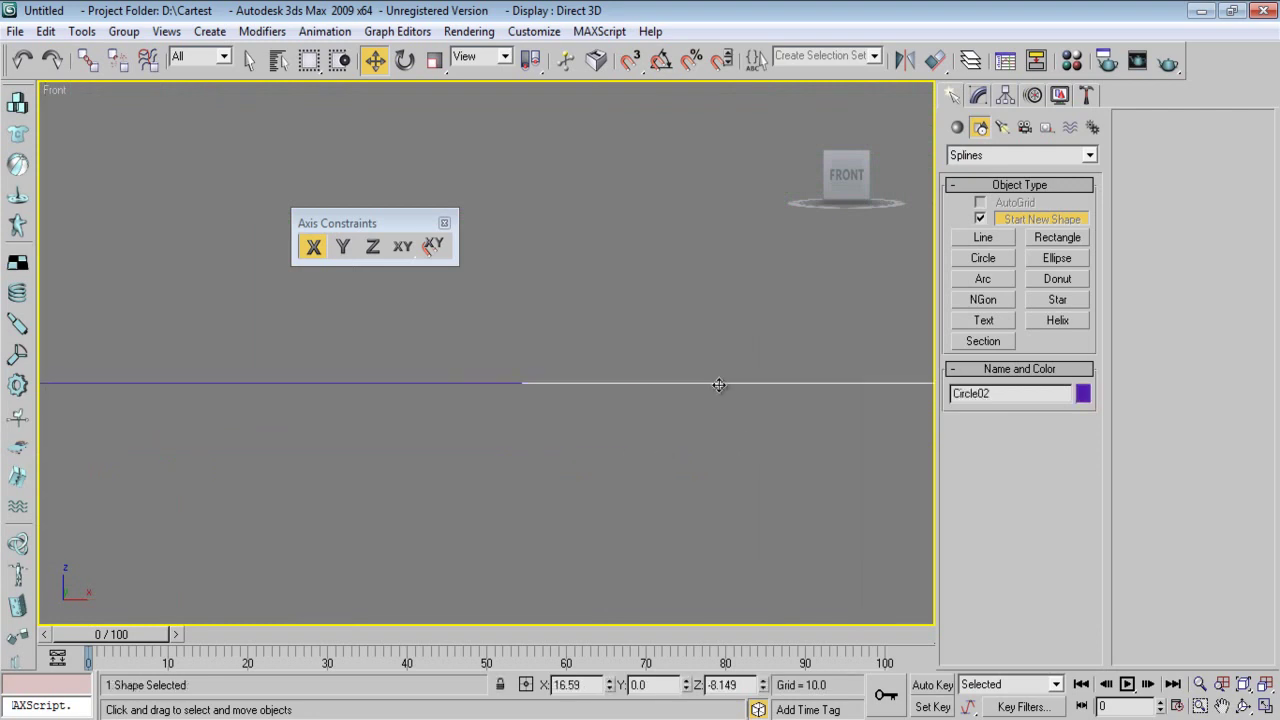
left_click(980, 95)
left_click(956, 250)
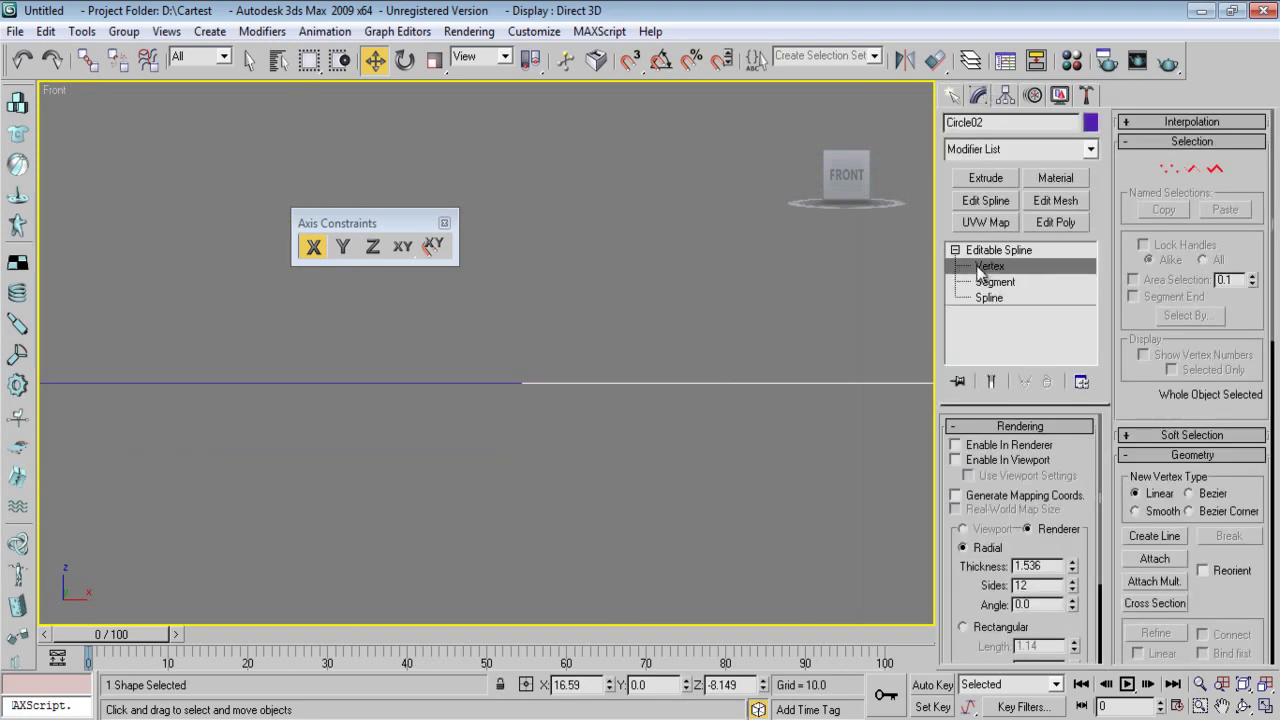
left_click(989, 266)
left_click_drag(591, 384, 600, 508)
left_click_drag(586, 457, 508, 330)
mouse_move(606, 384)
left_mouse_down()
mouse_move(669, 386)
mouse_move(614, 406)
left_mouse_up()
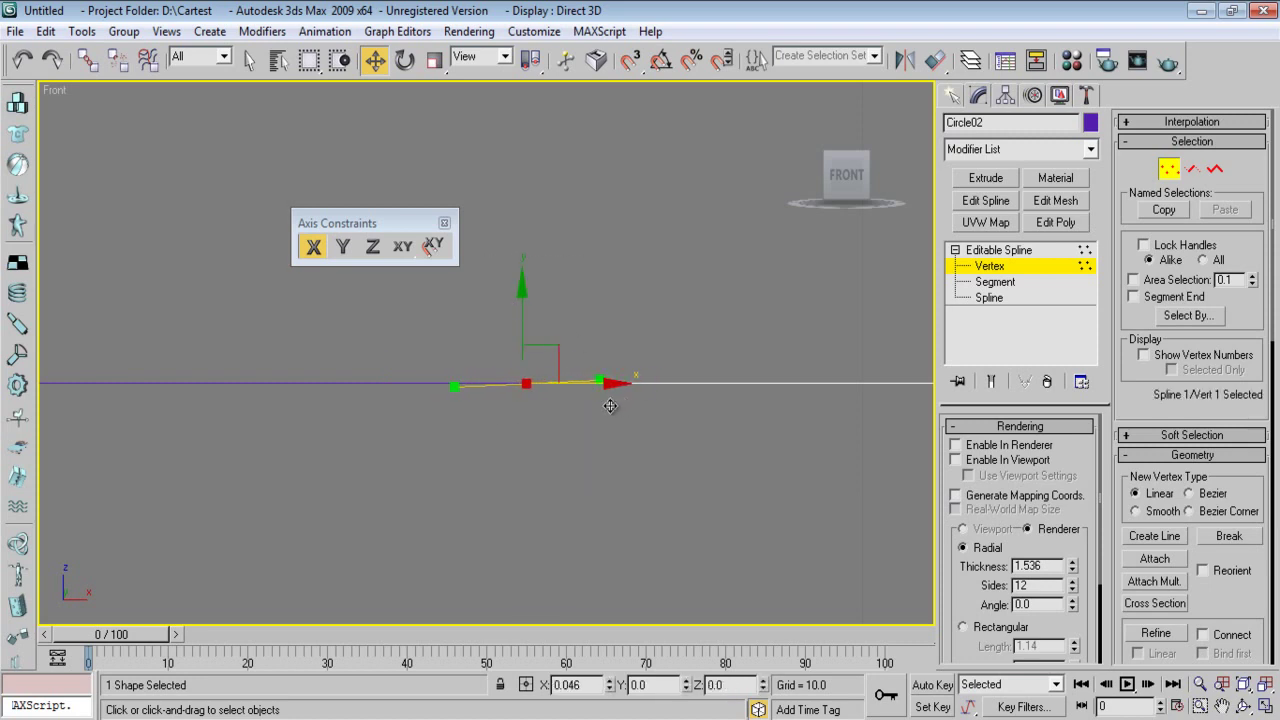
- Attach the original profile to the mirrored one, then fuse and weld their meeting vertices with a 0.1 threshold
right_click(788, 420)
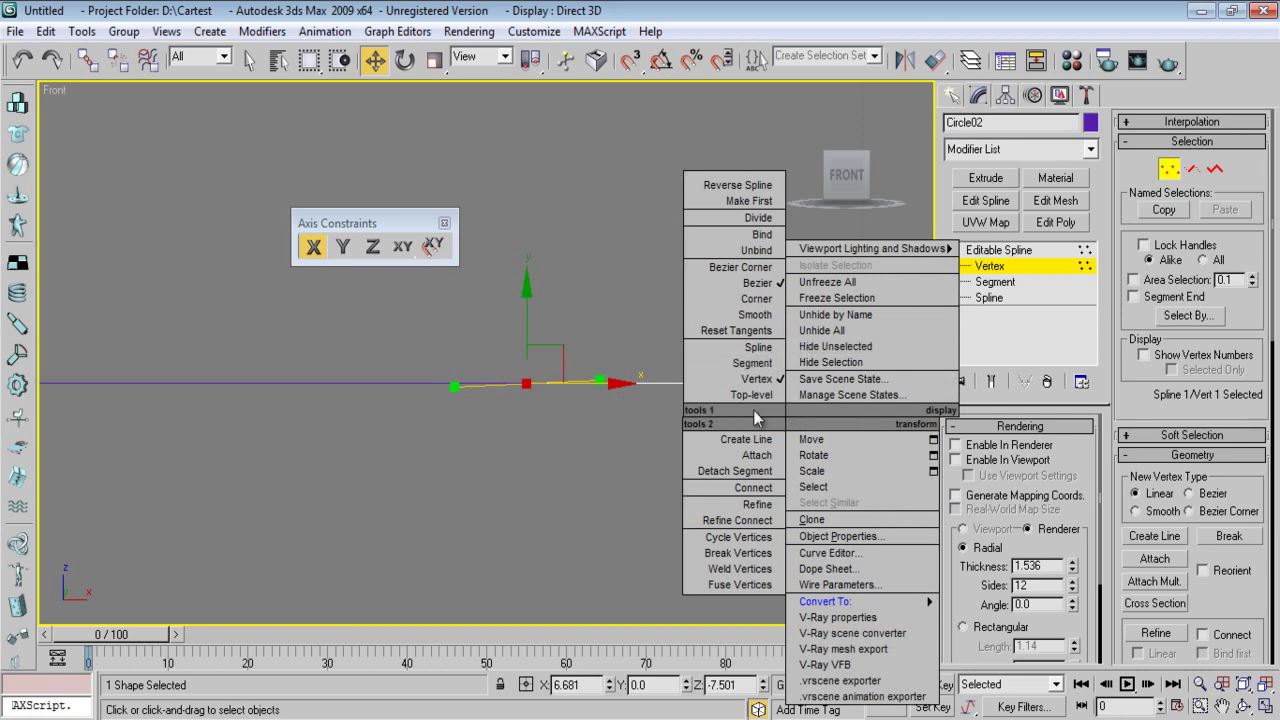
left_click(755, 455)
left_click(424, 382)
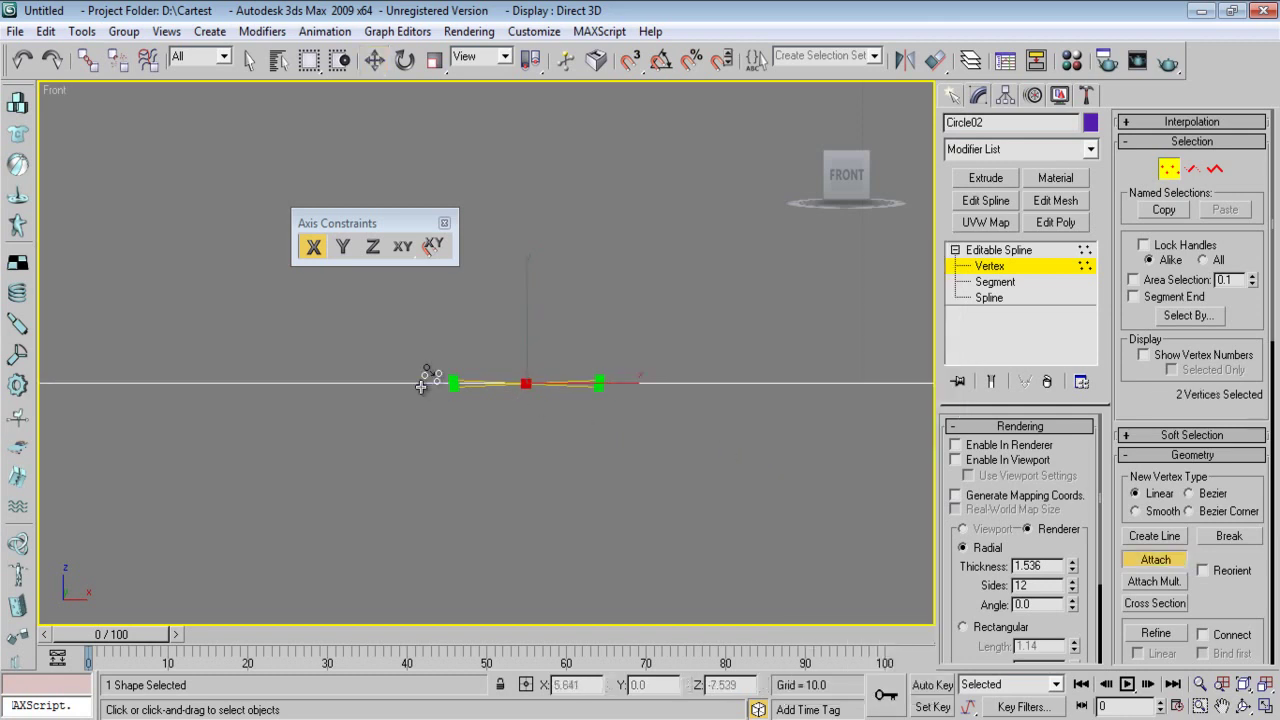
key("w")
left_click_drag(569, 314, 514, 396)
left_click_drag(1246, 606, 1243, 167)
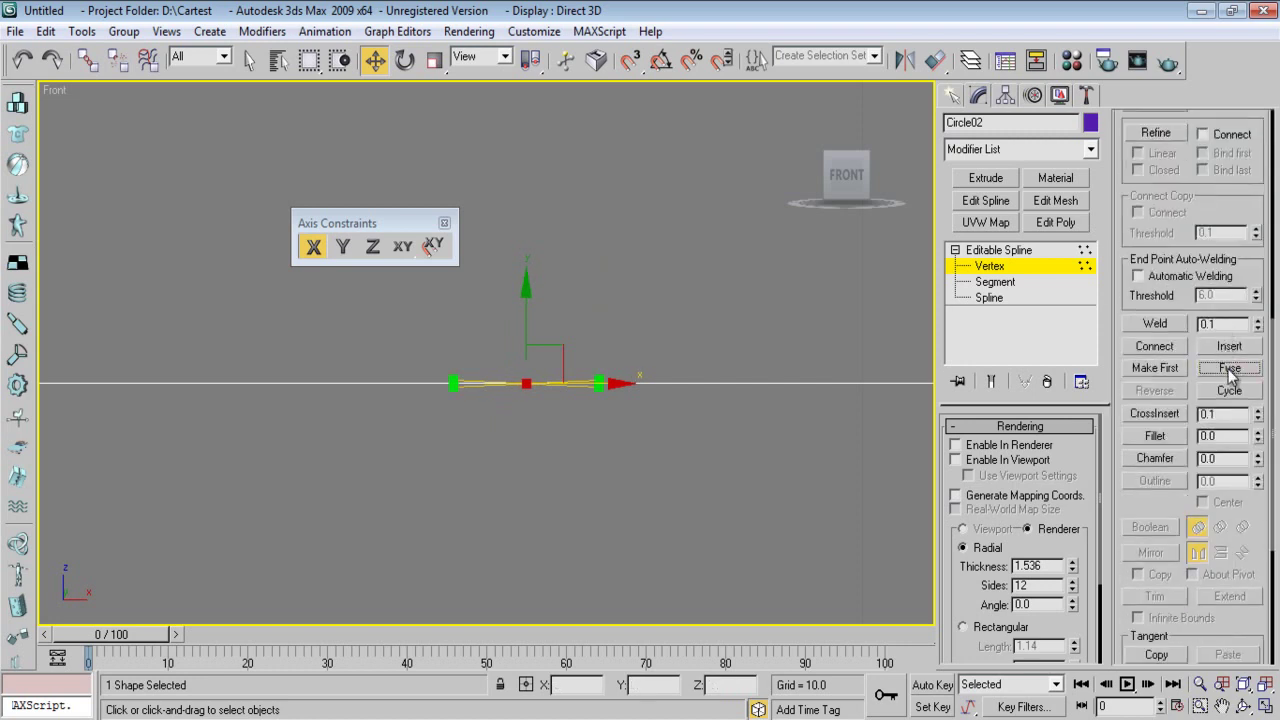
left_click(1158, 324)
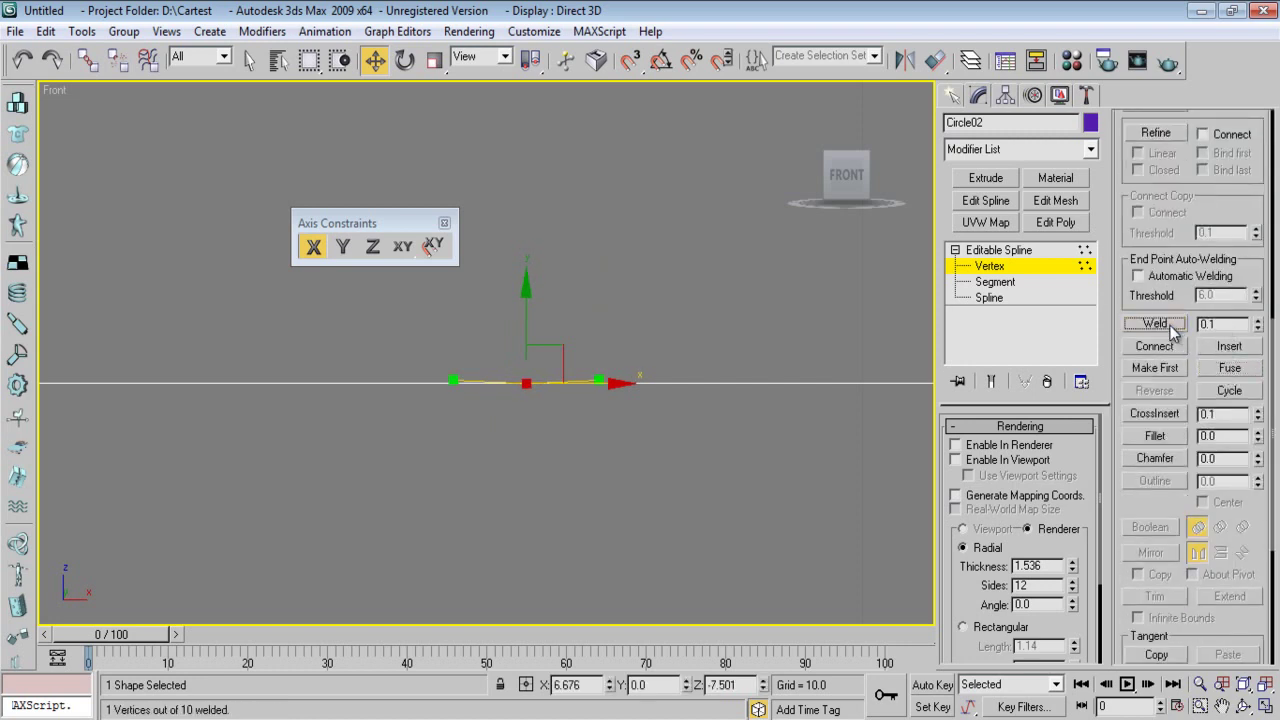
- Select the joined spline and give it an outline of about 0.111
left_click(814, 456)
left_click(989, 298)
left_click(671, 383)
scroll(206, 449, "down", 3)
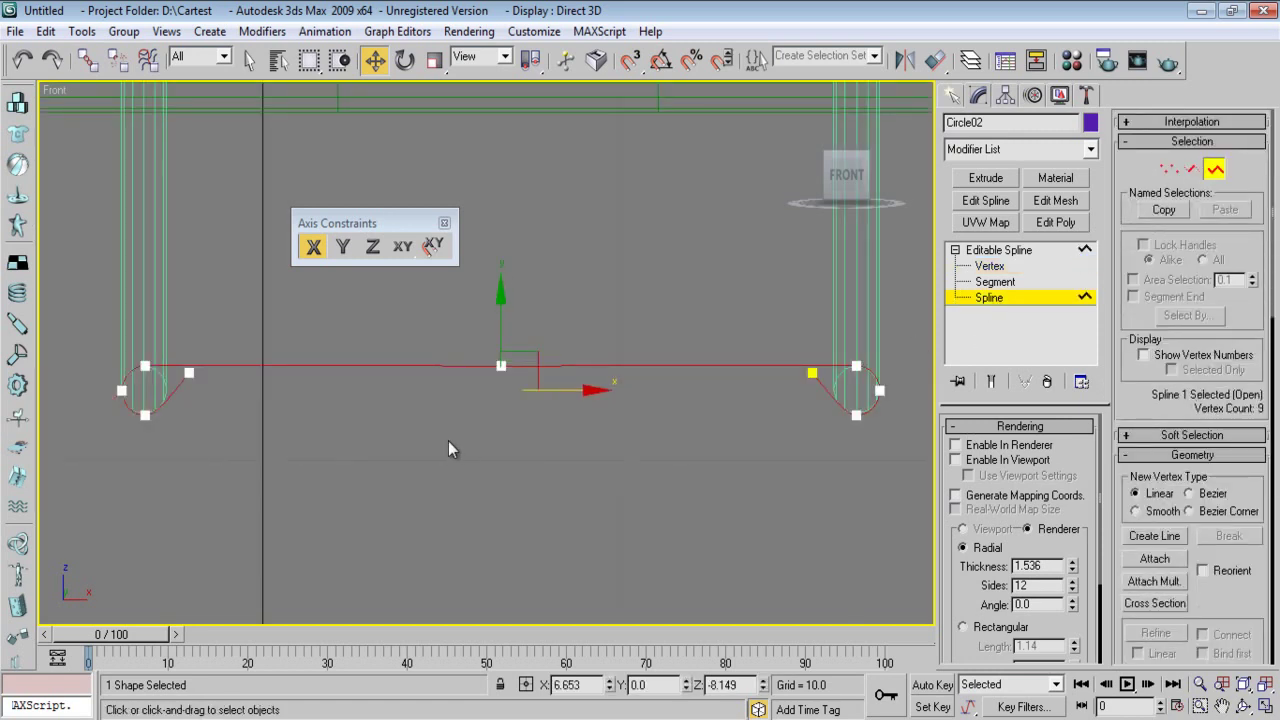
scroll(1145, 374, "down", 10)
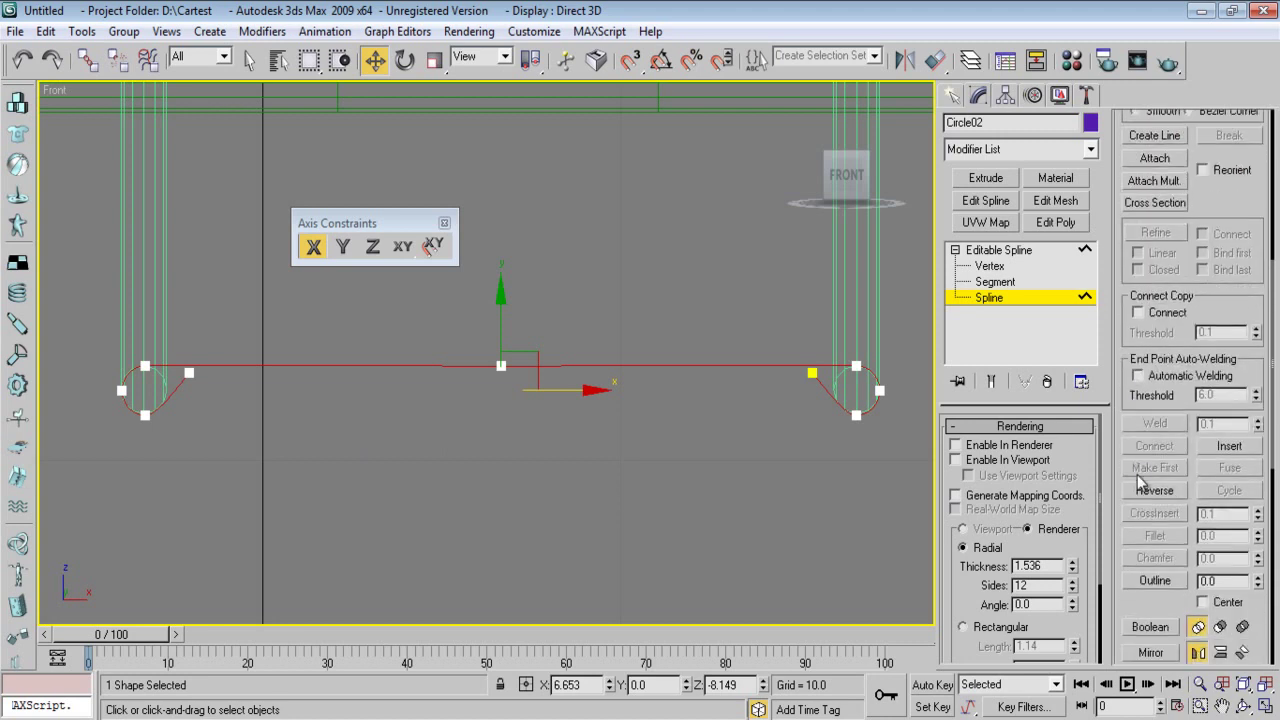
left_click(1155, 492)
scroll(604, 367, "up", 3)
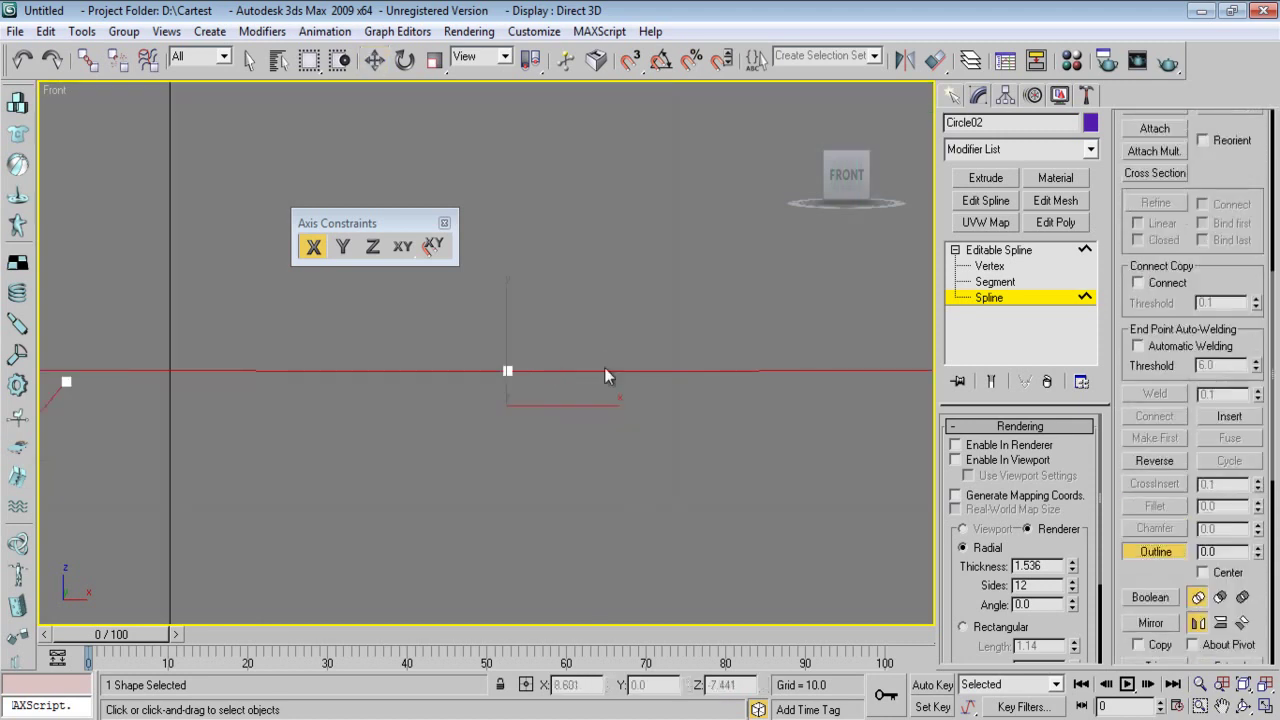
left_click_drag(662, 388, 666, 381)
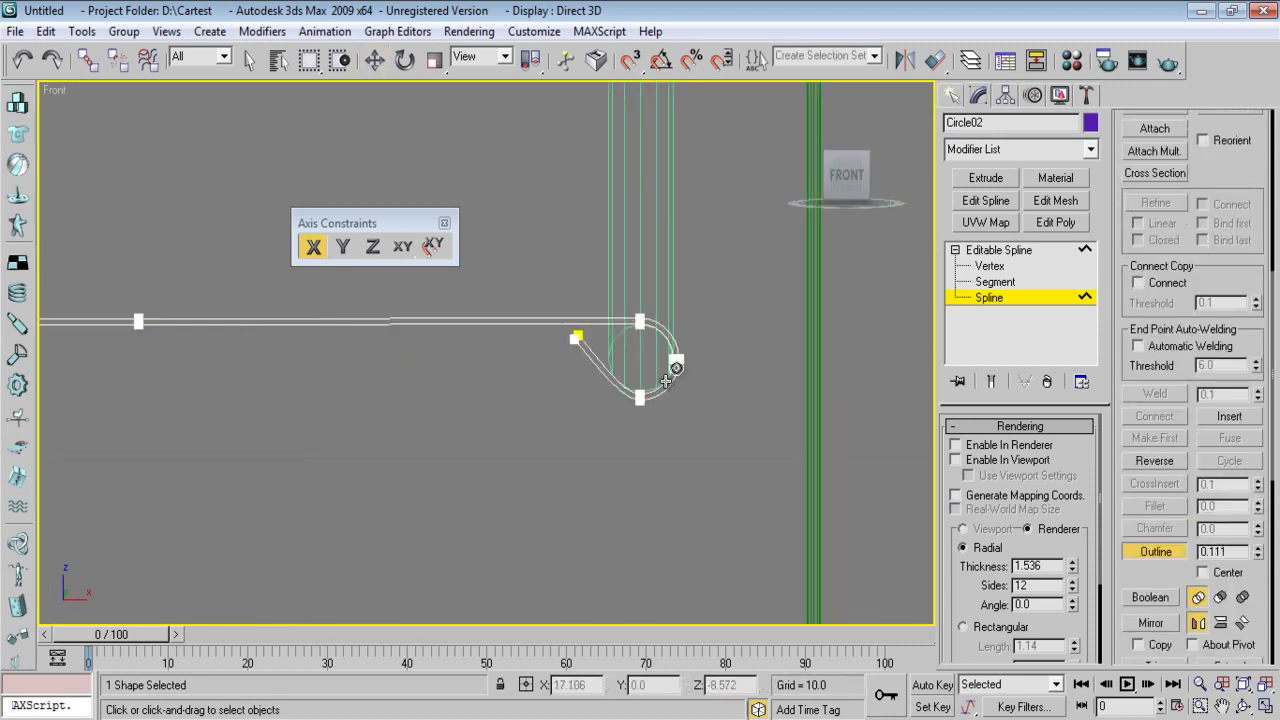
- Extrude the outlined profile by 19.0 to form the seat panel
left_click(985, 177)
left_click_drag(1070, 451, 1070, 400)
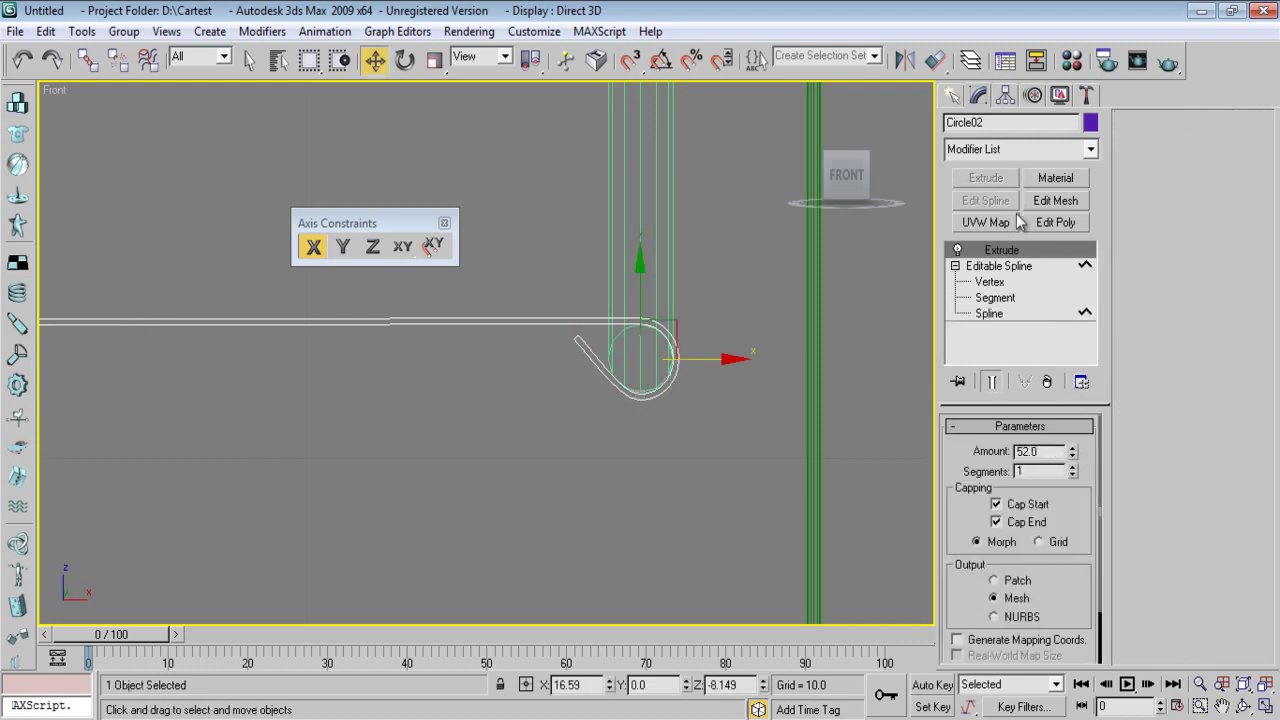
left_click(951, 95)
key("p")
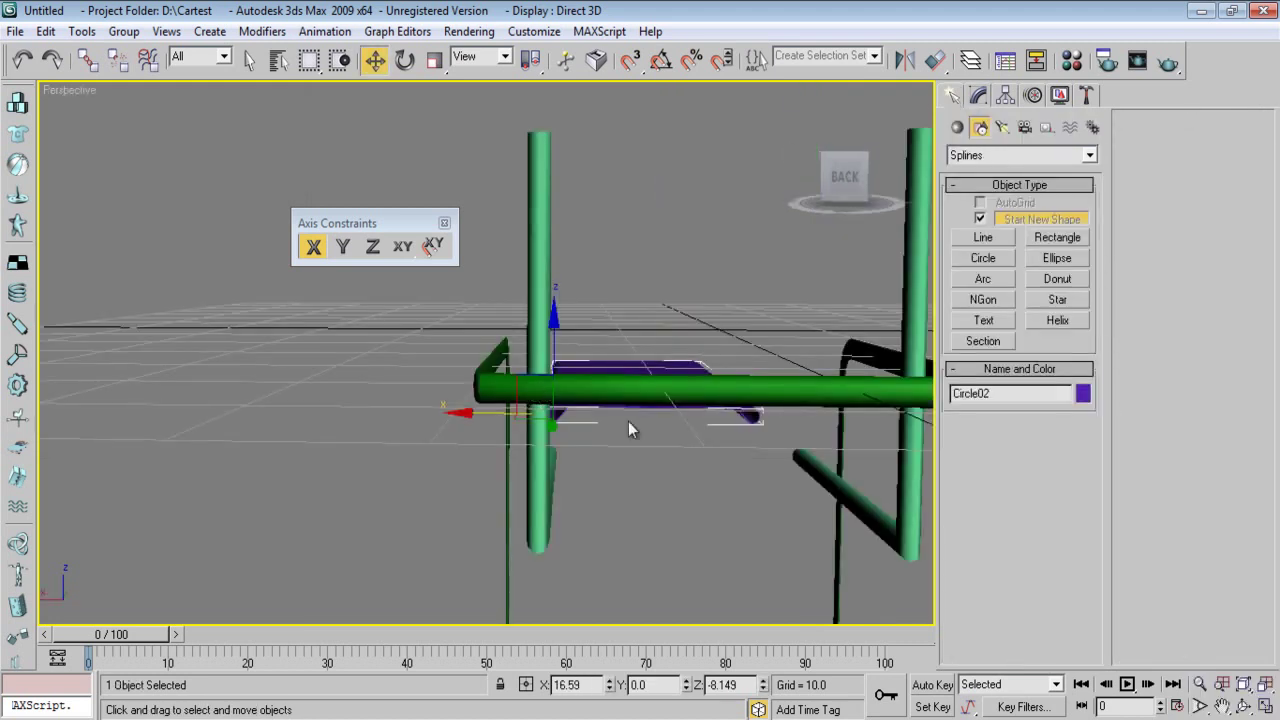
middle_click_drag(723, 445, 571, 500, "alt")
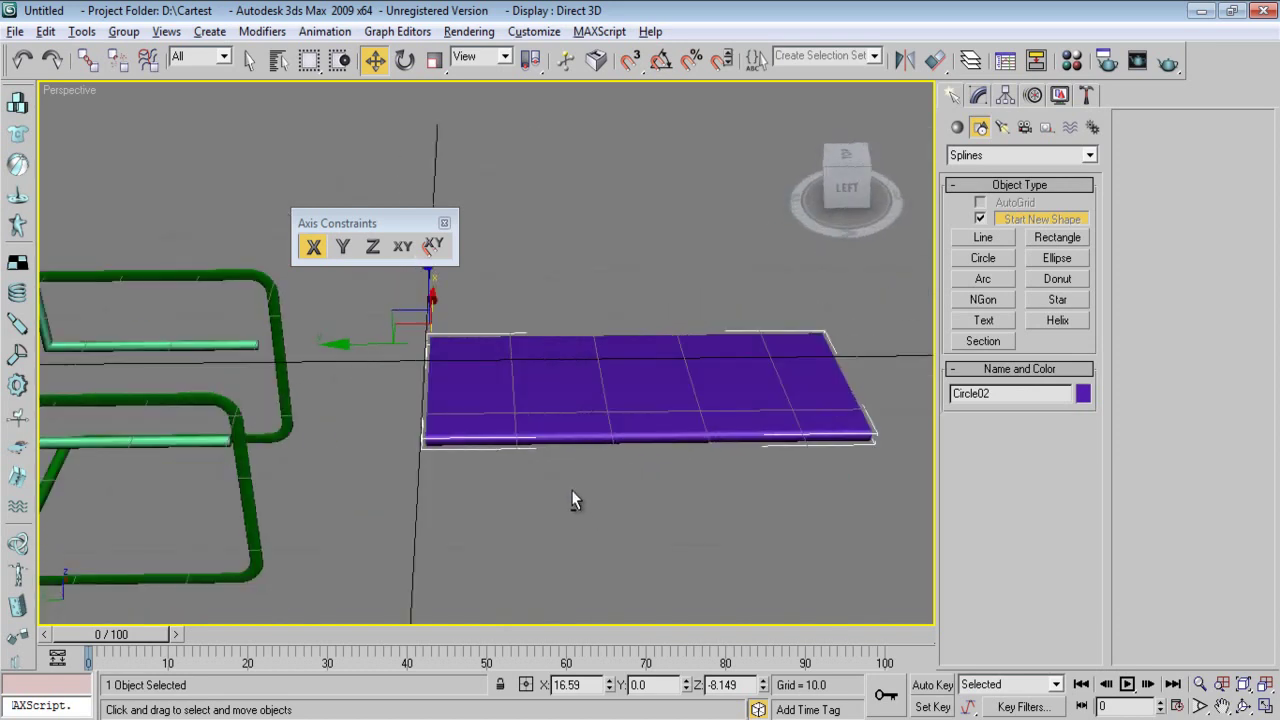
left_click(980, 95)
left_click_drag(1070, 457, 1079, 503)
- Move the extruded seat panel along Y to about 42.68, onto the lower arms of the L-shaped supports
middle_click_drag(436, 470, 441, 323, "alt")
left_click_drag(415, 317, 129, 363)
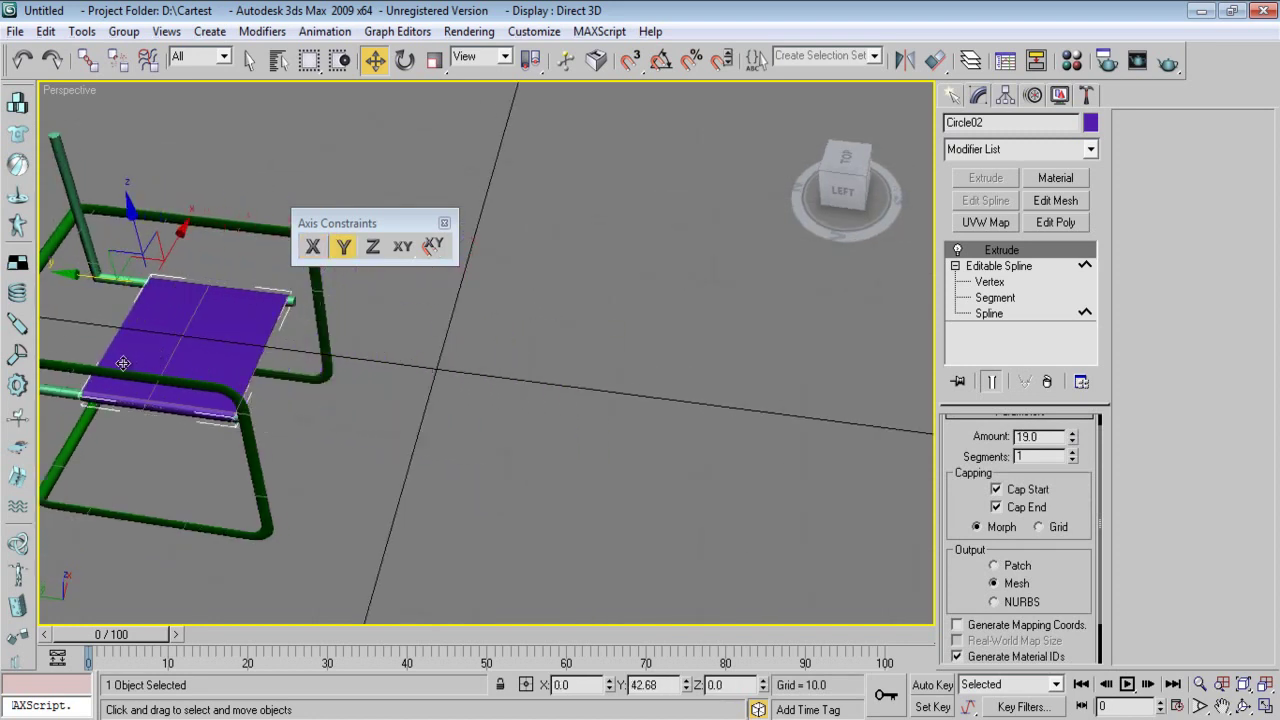
middle_click_drag(240, 491, 405, 467, "alt")
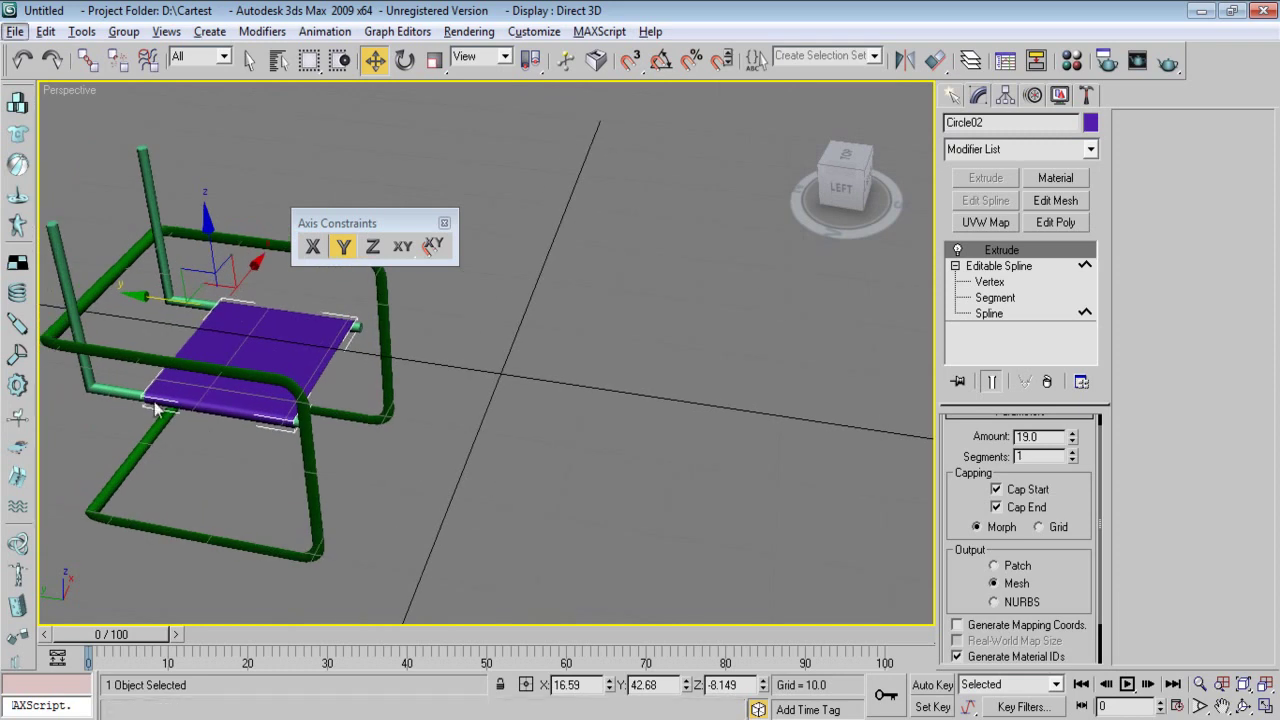
- Select the original L-shaped support and move it to about X -5.135, Y 44.805, checking its position from the side
left_click(122, 350)
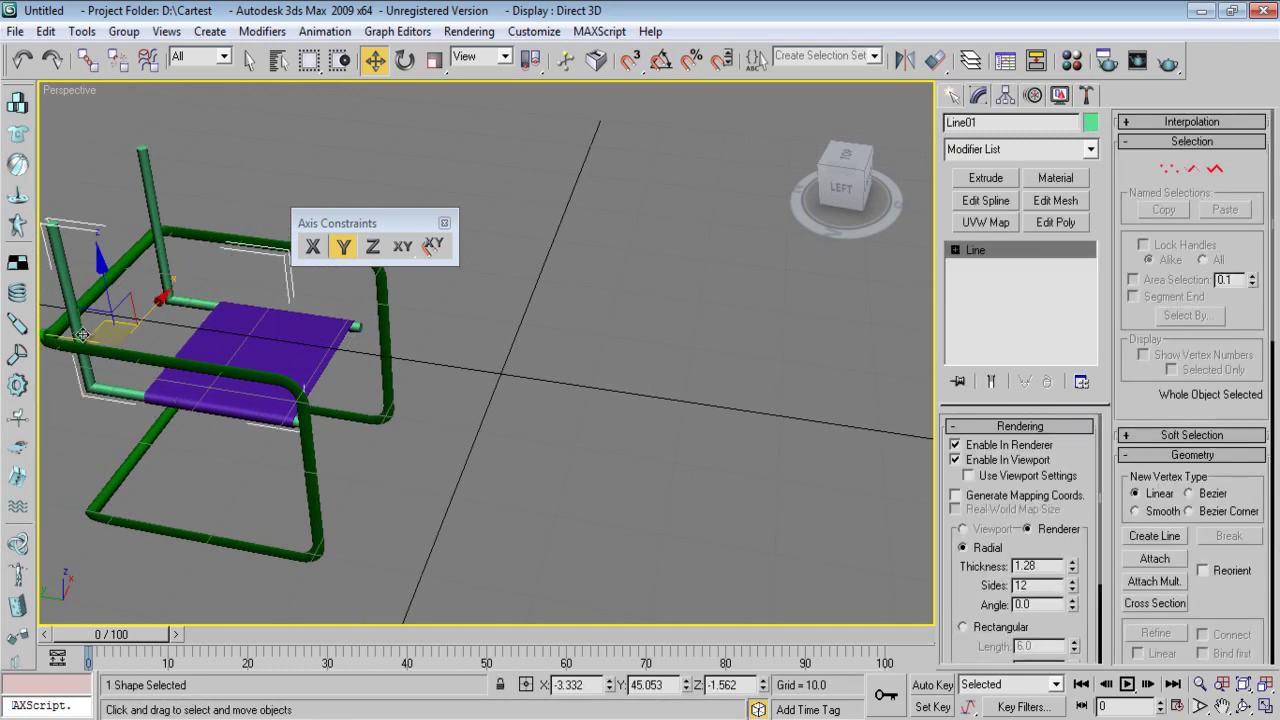
left_click_drag(70, 336, 88, 396)
middle_click_drag(88, 396, 246, 433, "alt")
left_click_drag(207, 334, 190, 336)
middle_click_drag(220, 430, 325, 487, "alt")
key("f")
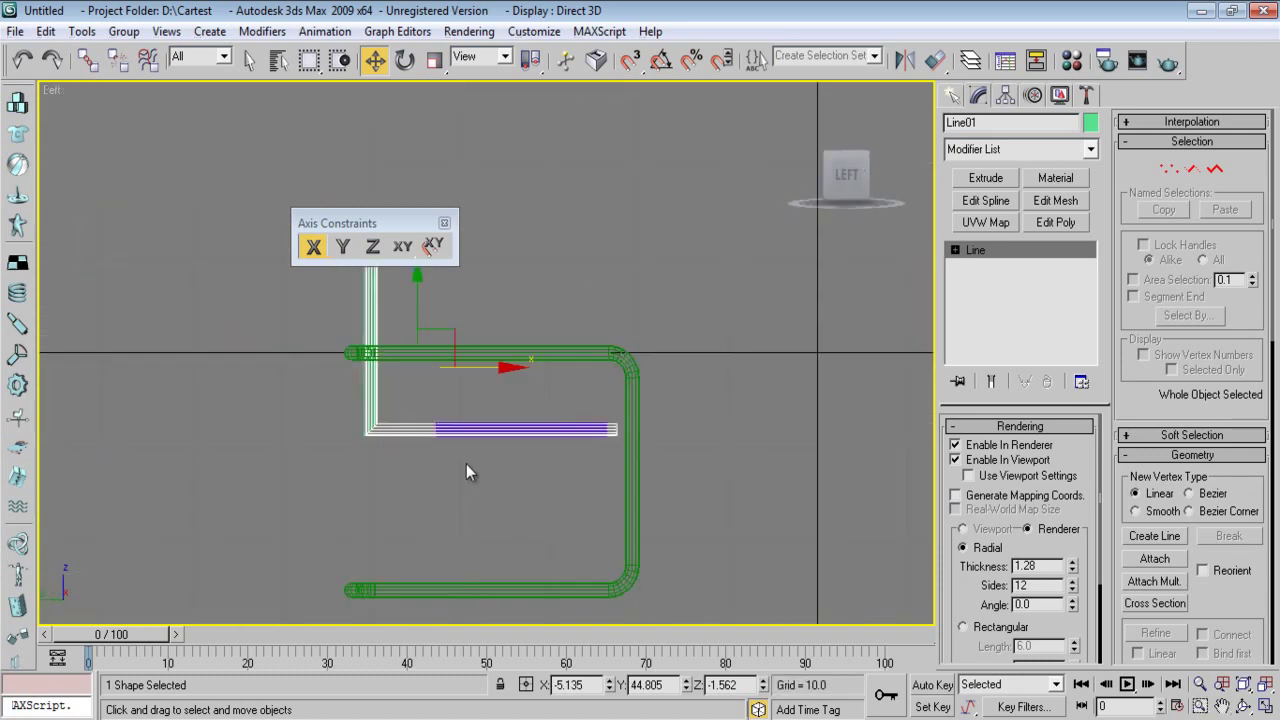
- Move the second L-shaped support outward along X to about 18.3, widening the gap between the two supports
scroll(604, 401, "up", 5)
scroll(683, 437, "down", 5)
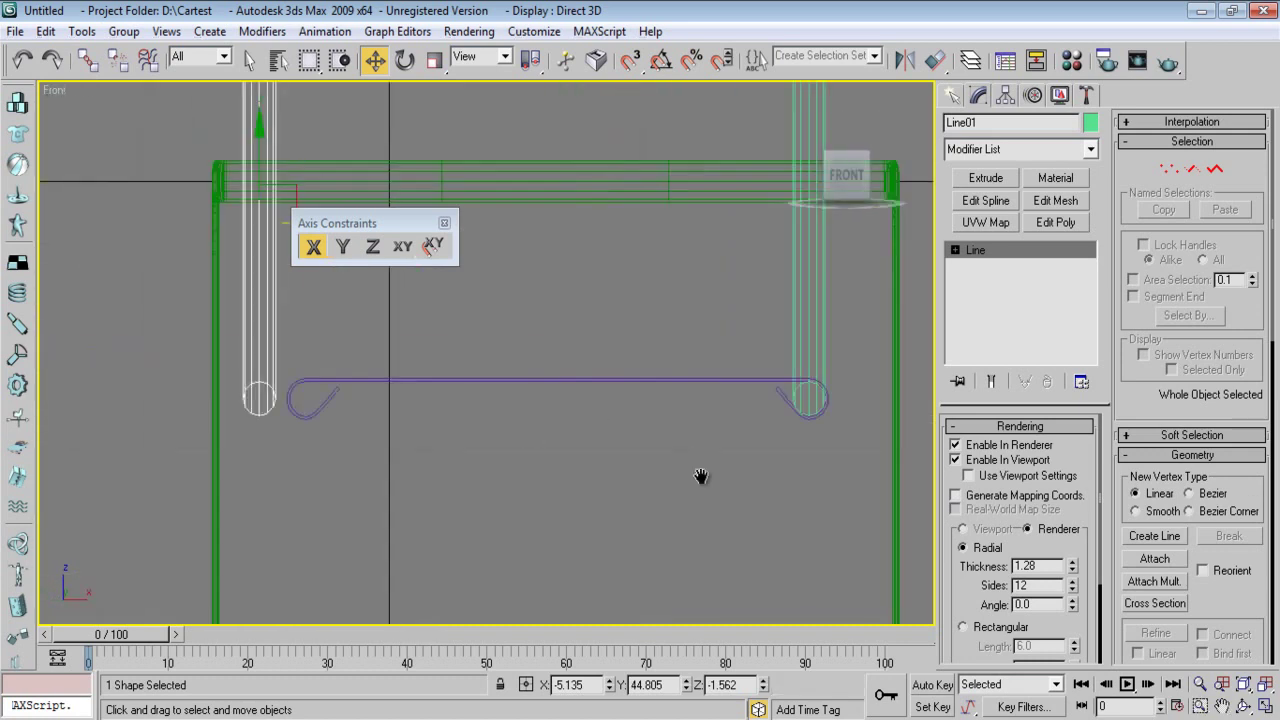
left_click(951, 94)
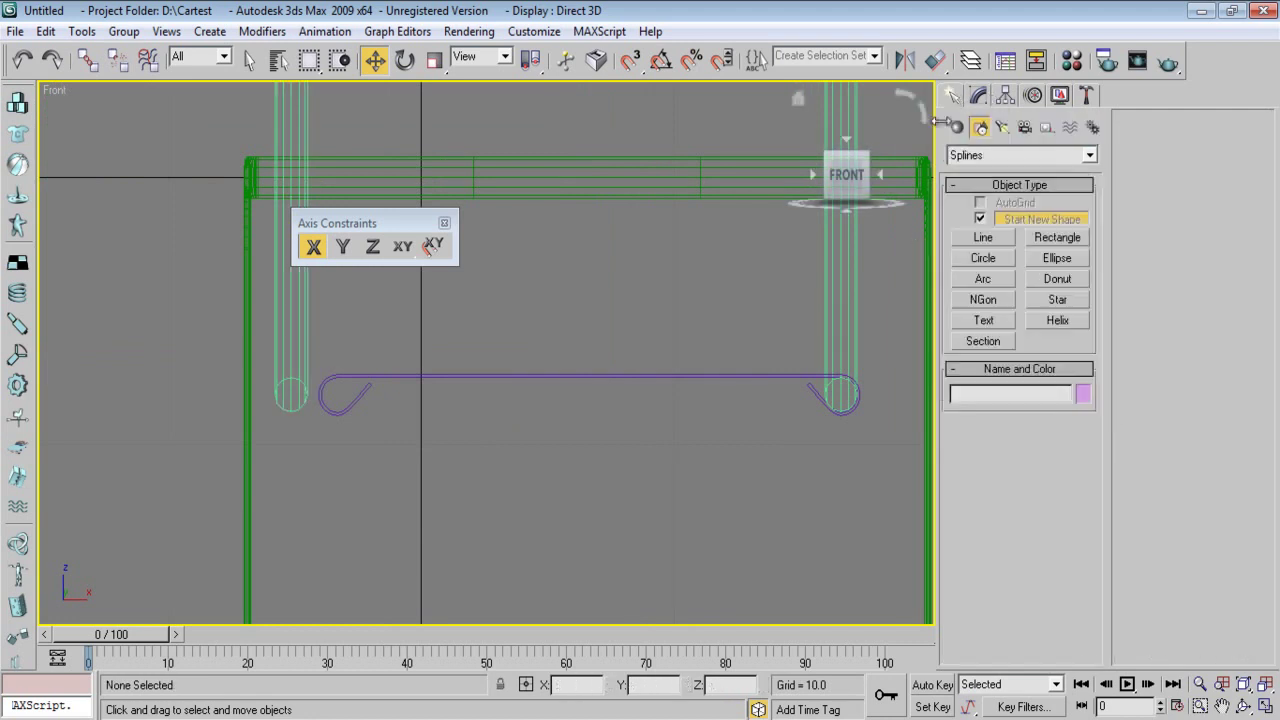
middle_click_drag(828, 283, 620, 415)
left_click_drag(713, 307, 755, 309)
- Move the vertices of both curled ends of the seat panel's profile outward along X until each curl wraps around its support
left_click(491, 461)
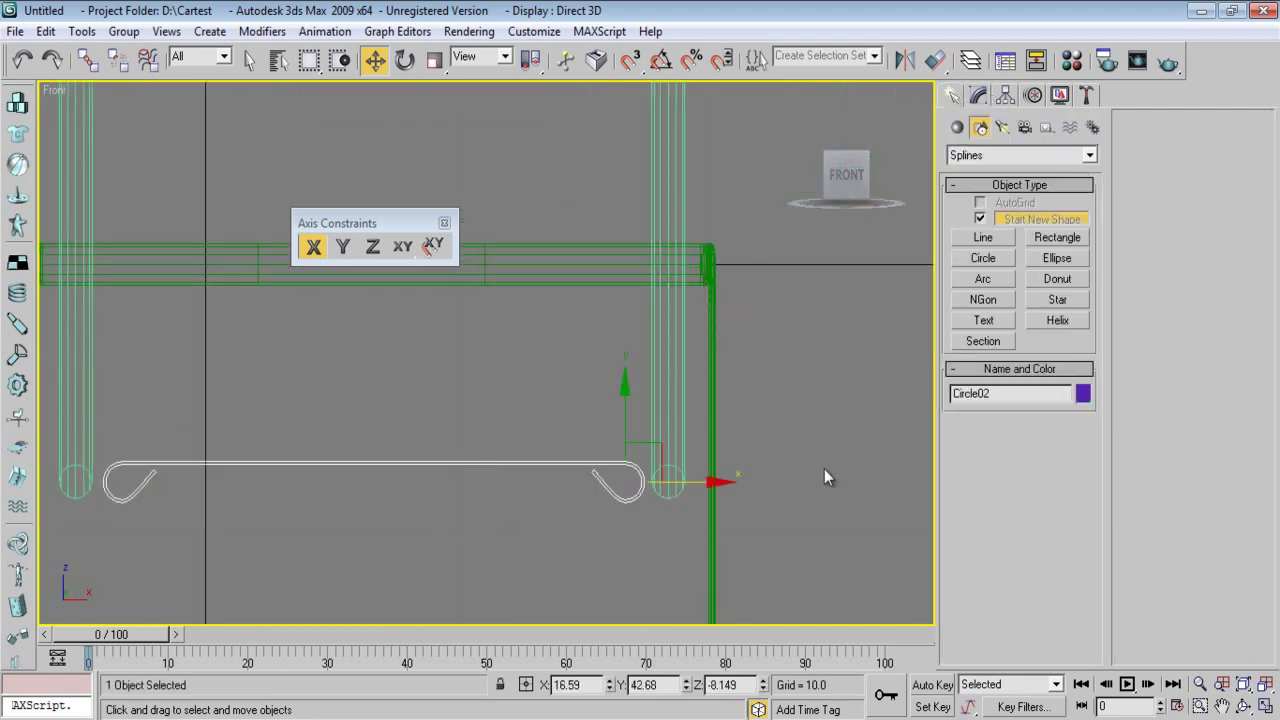
left_click(979, 94)
left_click(1003, 180)
left_click(989, 283)
left_click_drag(533, 428, 733, 474)
left_click_drag(82, 431, 193, 540)
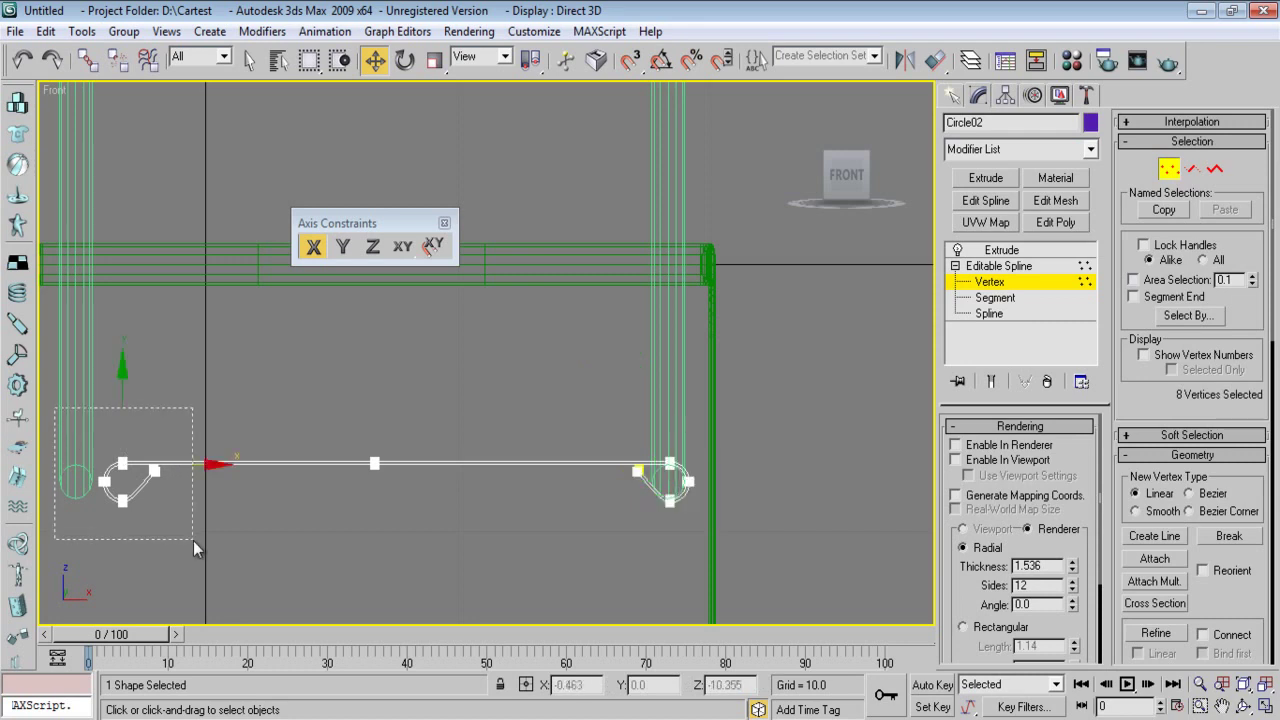
left_click_drag(208, 463, 158, 458)
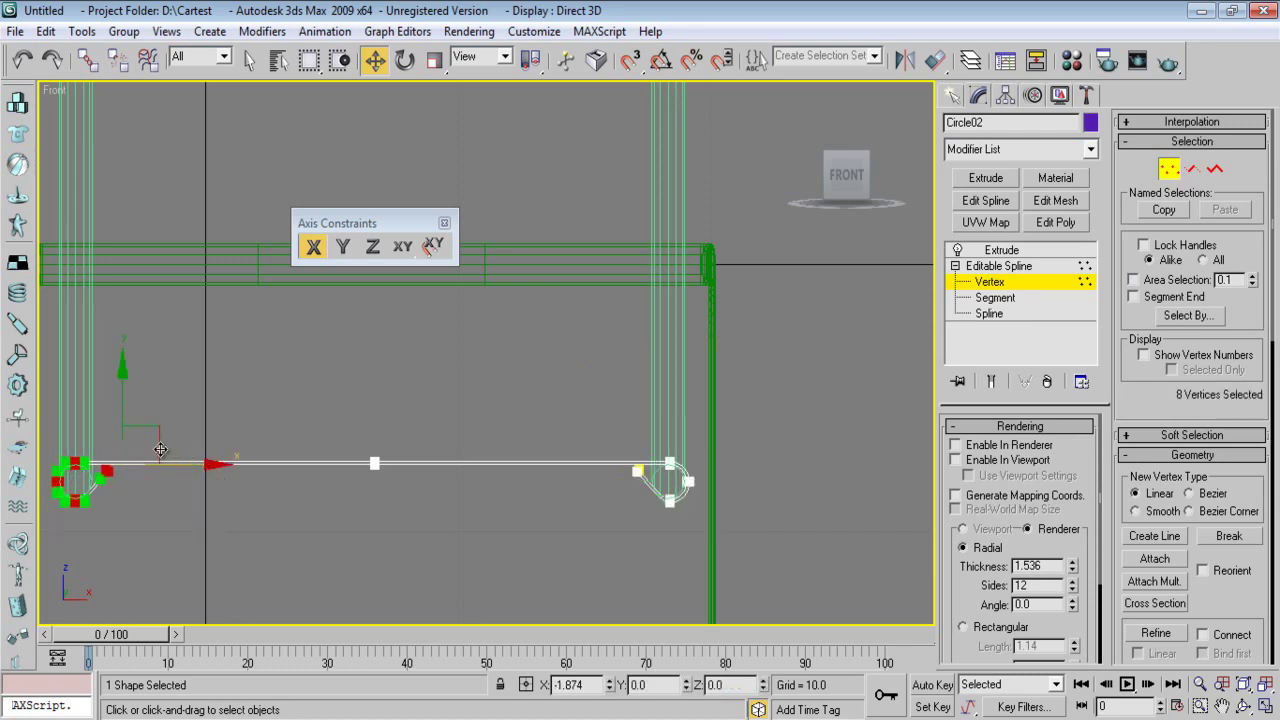
left_click(953, 95)
- Set the seat panel's extrusion amount to 23.0
key("p")
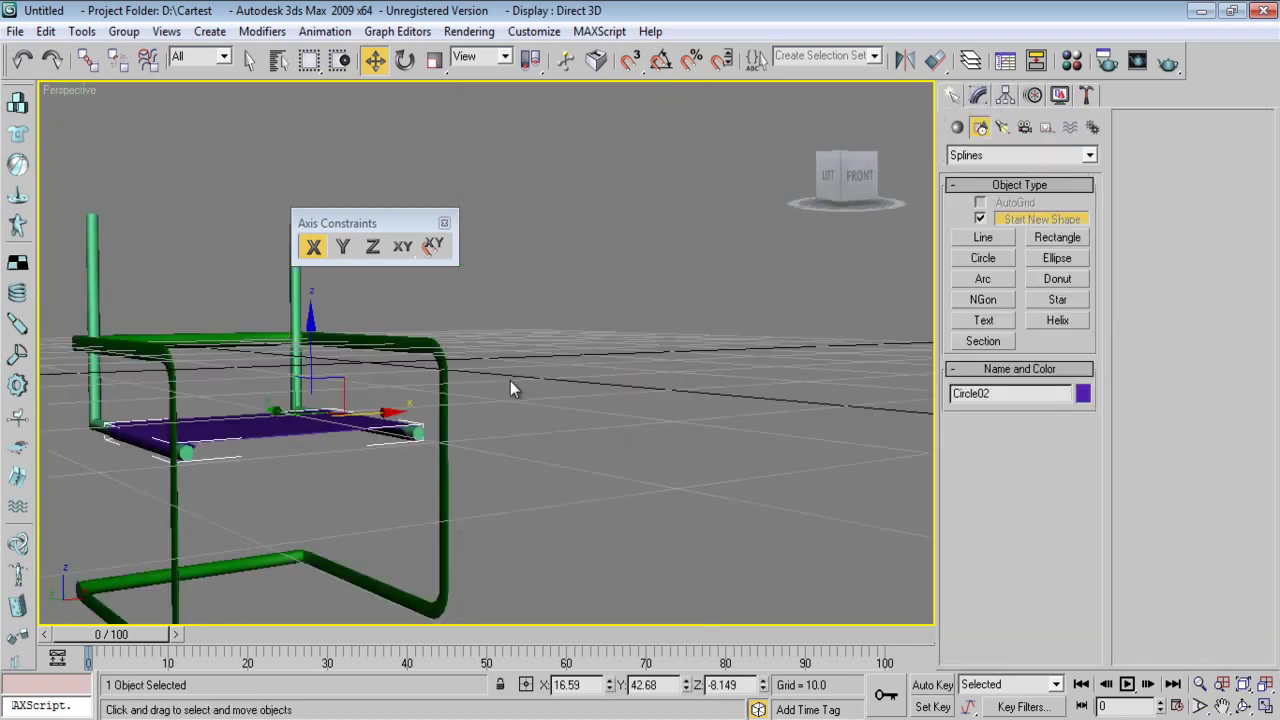
middle_click_drag(510, 380, 1016, 600, "alt")
left_click(1222, 706)
left_click_drag(702, 615, 608, 392)
middle_click_drag(608, 392, 760, 329, "alt")
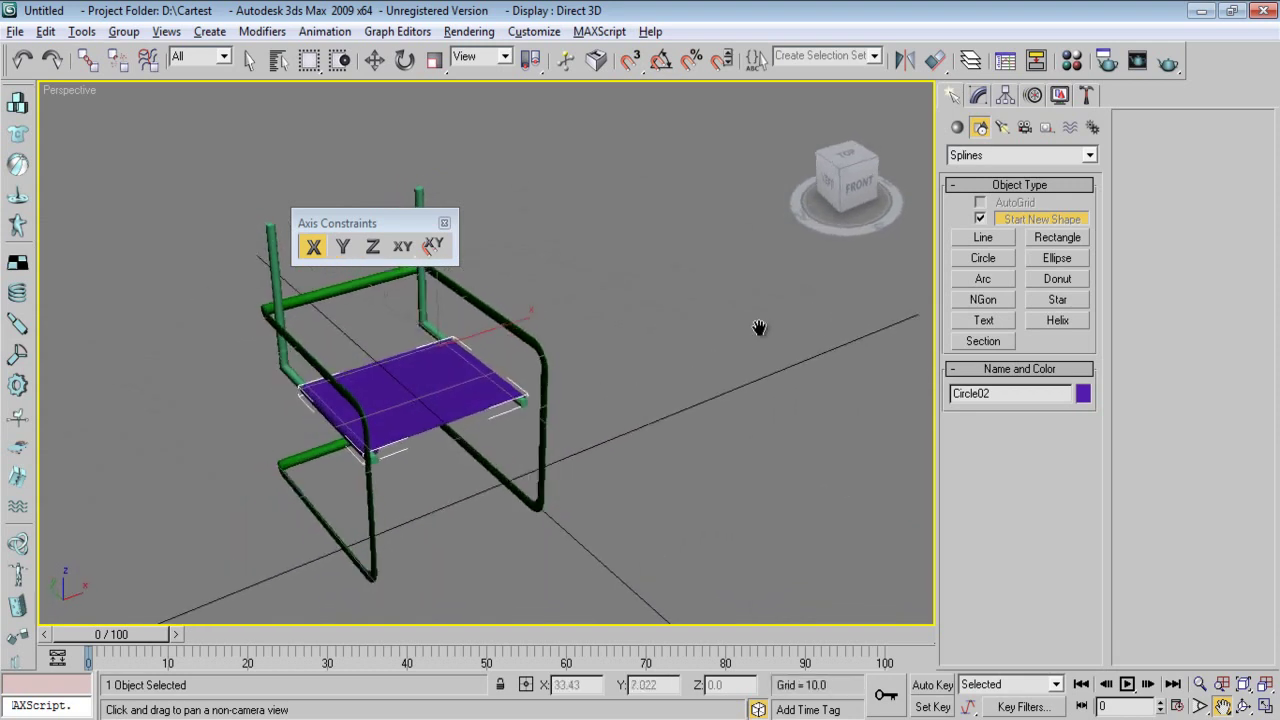
left_click(979, 95)
left_click(1072, 451)
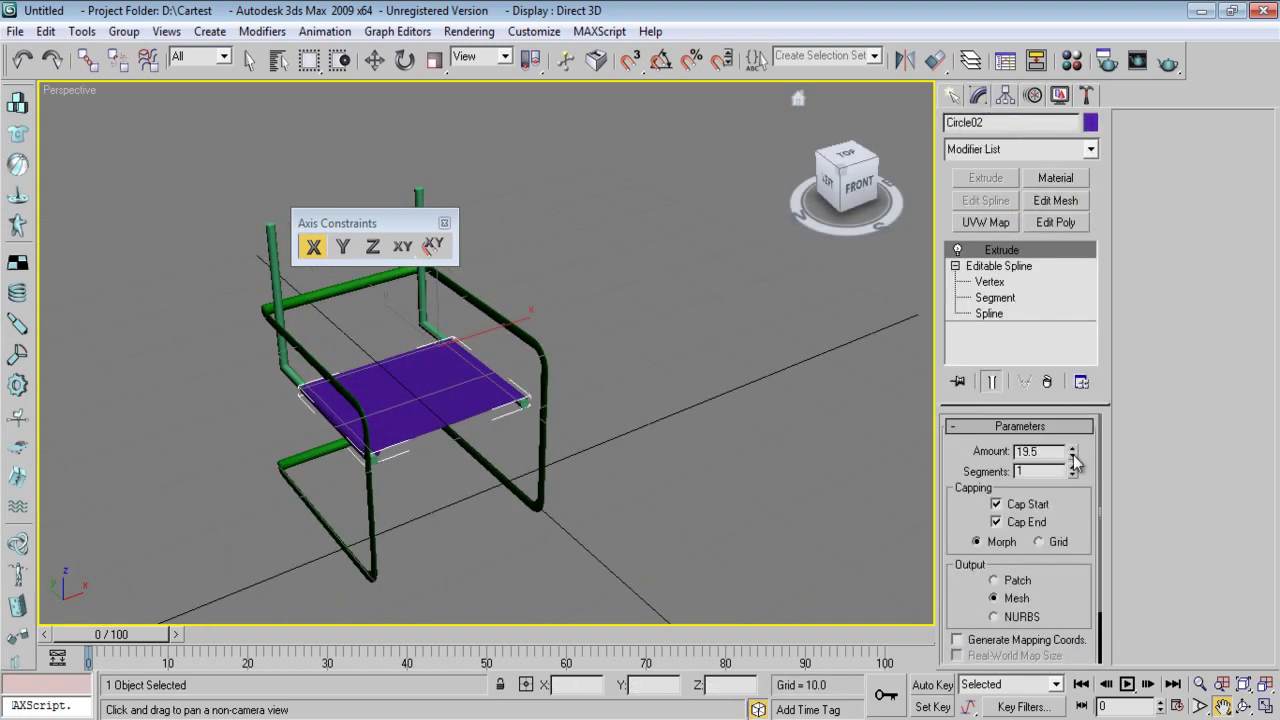
left_click_drag(1073, 453, 1073, 440)
- Move the seat panel back along Y so it sits within the length of the supports' lower arms
key("w")
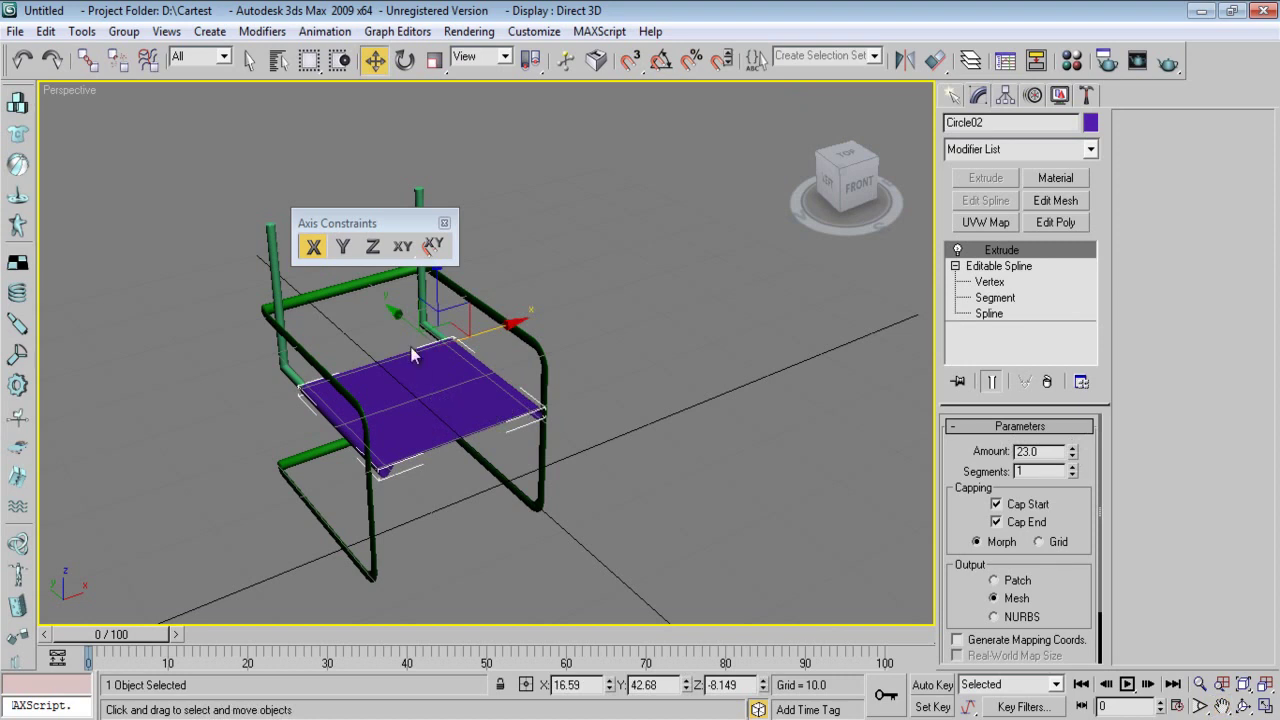
mouse_move(390, 310)
left_mouse_down()
mouse_move(379, 287)
mouse_move(387, 303)
left_mouse_up()
middle_click_drag(387, 303, 354, 490, "alt")
left_click(985, 282)
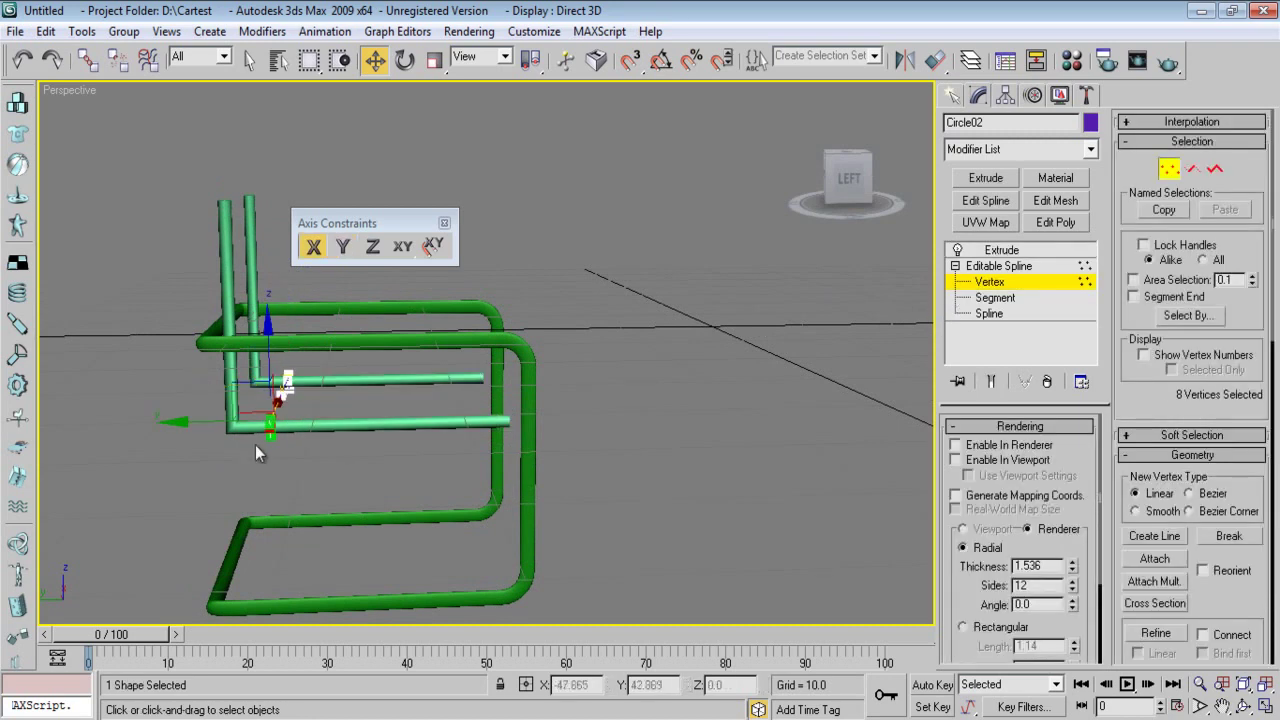
left_click(953, 96)
middle_click_drag(207, 423, 244, 478, "alt")
- Fillet the lower corner vertex of the original L-shaped support by about 1.68
left_click(256, 408)
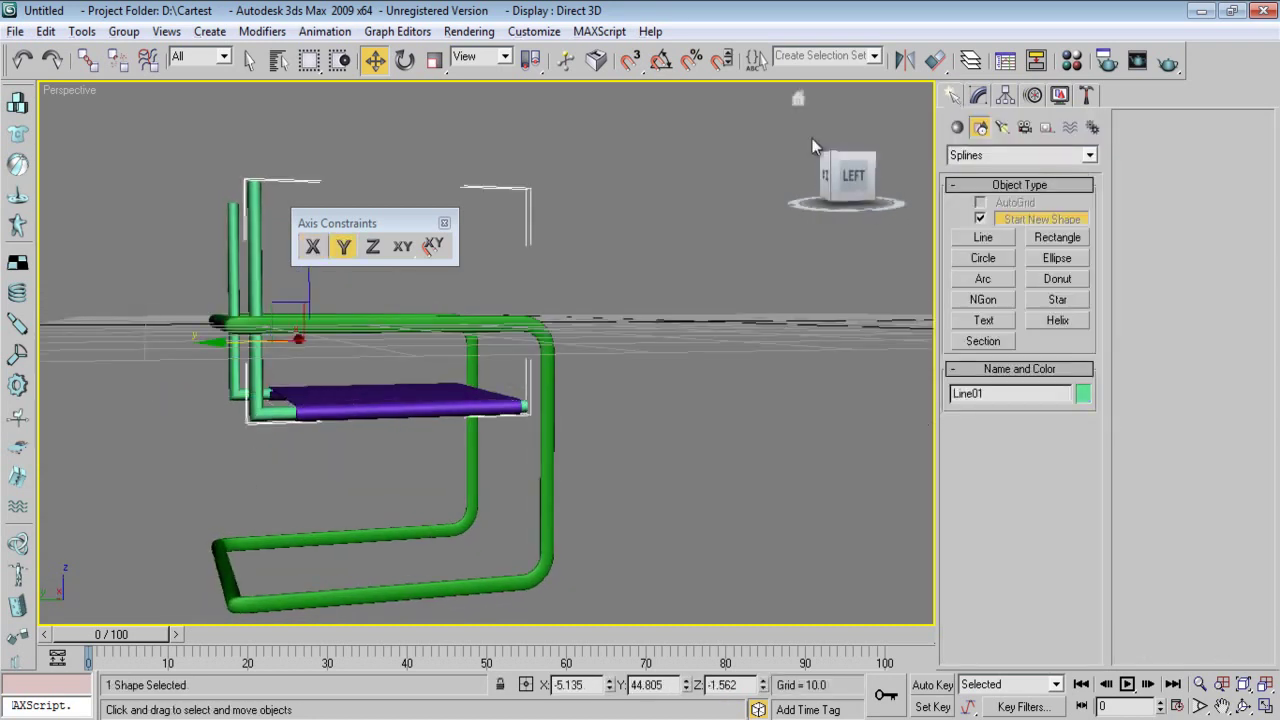
left_click(978, 95)
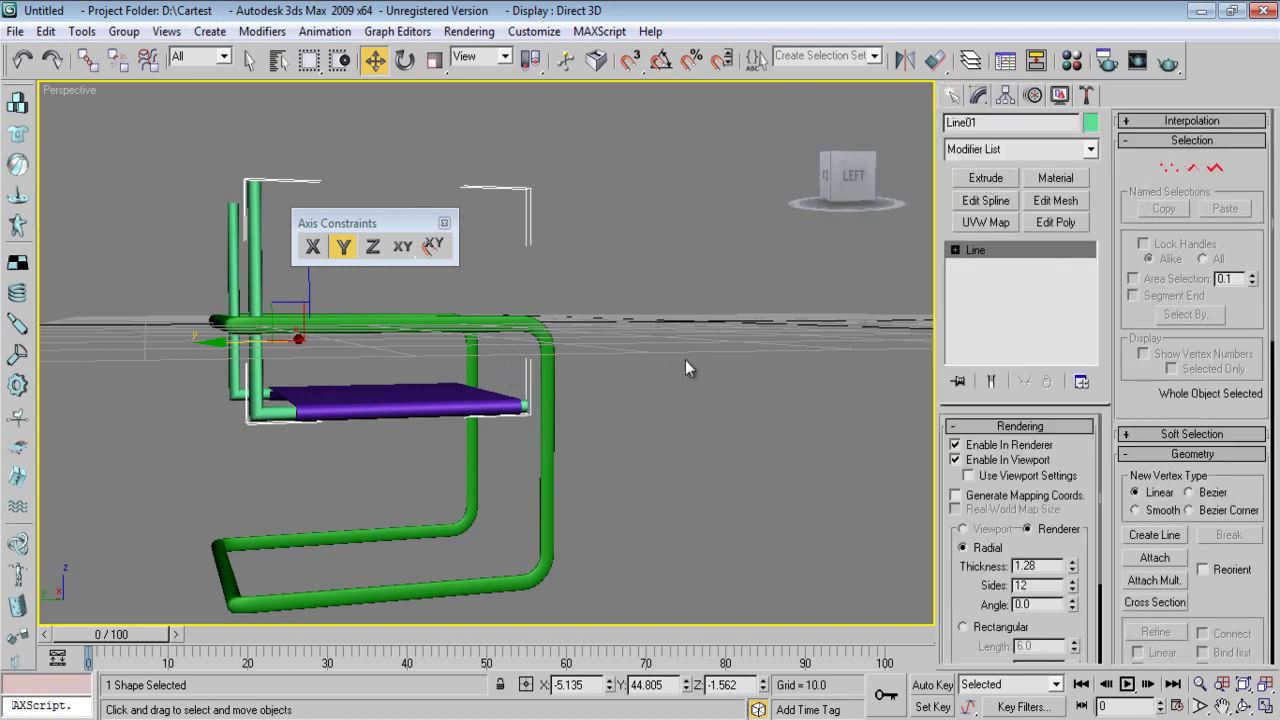
left_click(1169, 167)
left_click(255, 426)
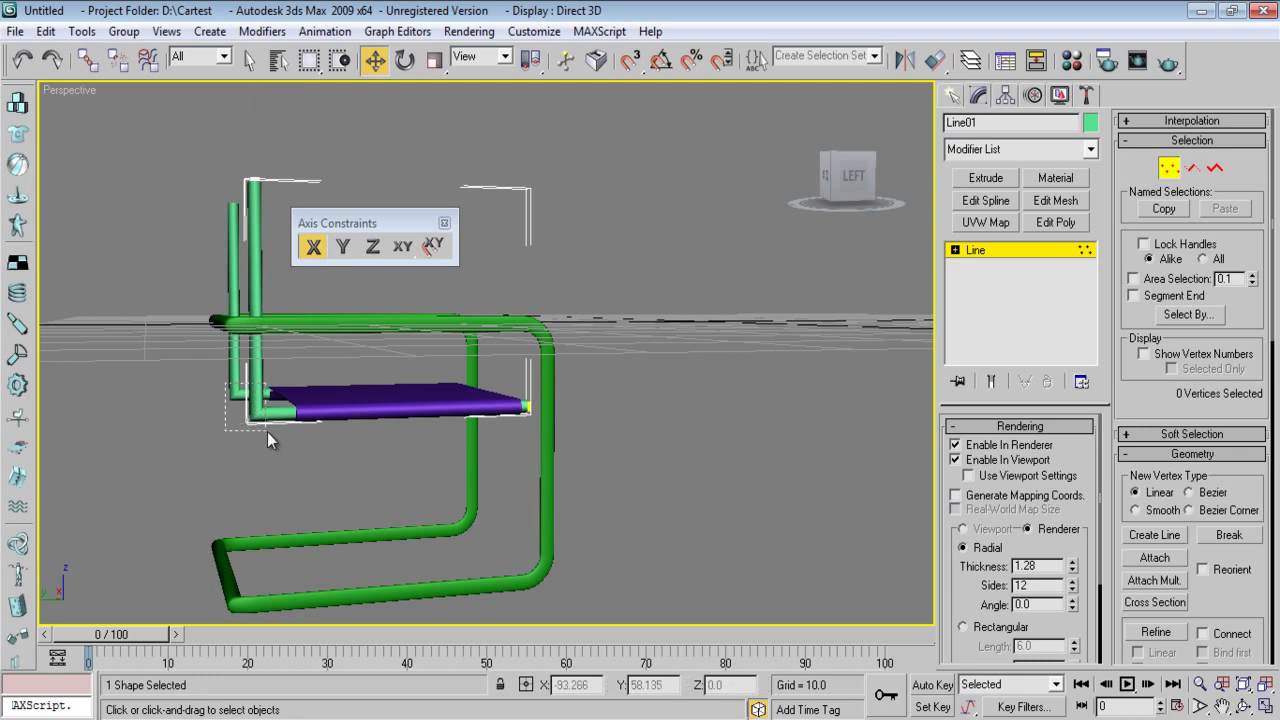
left_click_drag(267, 432, 269, 434)
scroll(1203, 588, "down", 5)
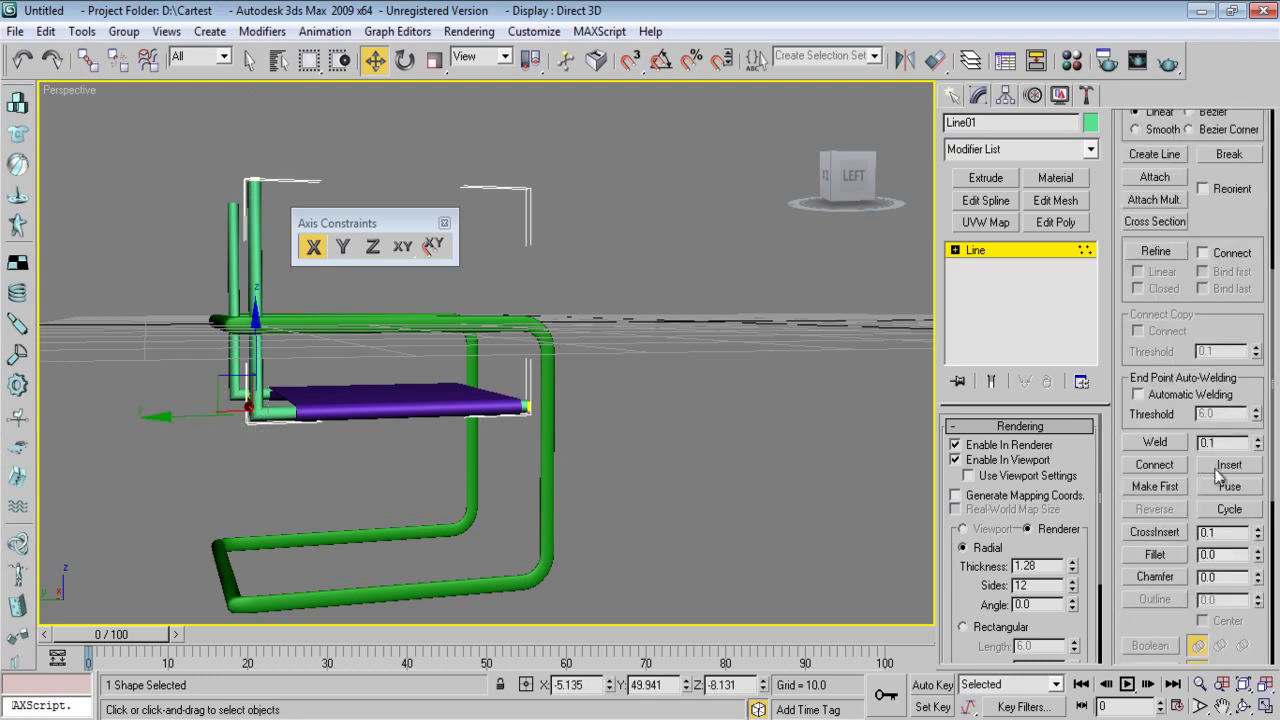
left_click(1157, 527)
left_click_drag(253, 412, 263, 317)
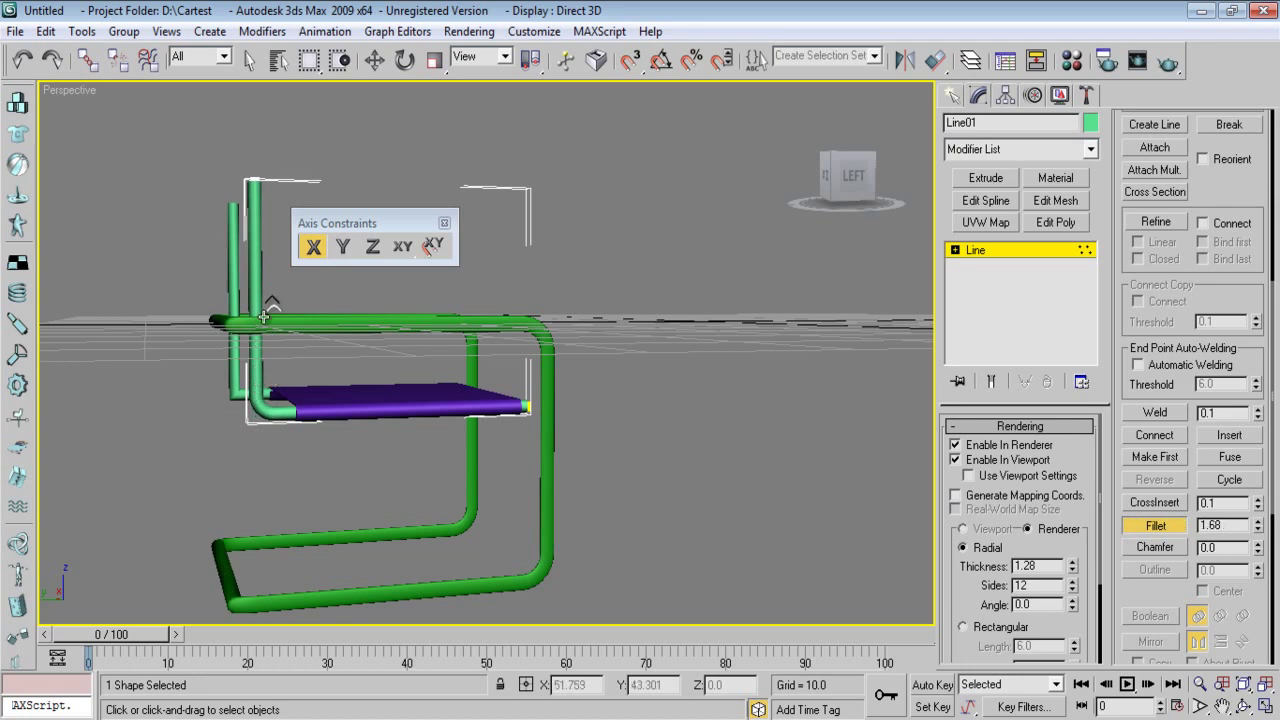
right_click(225, 432)
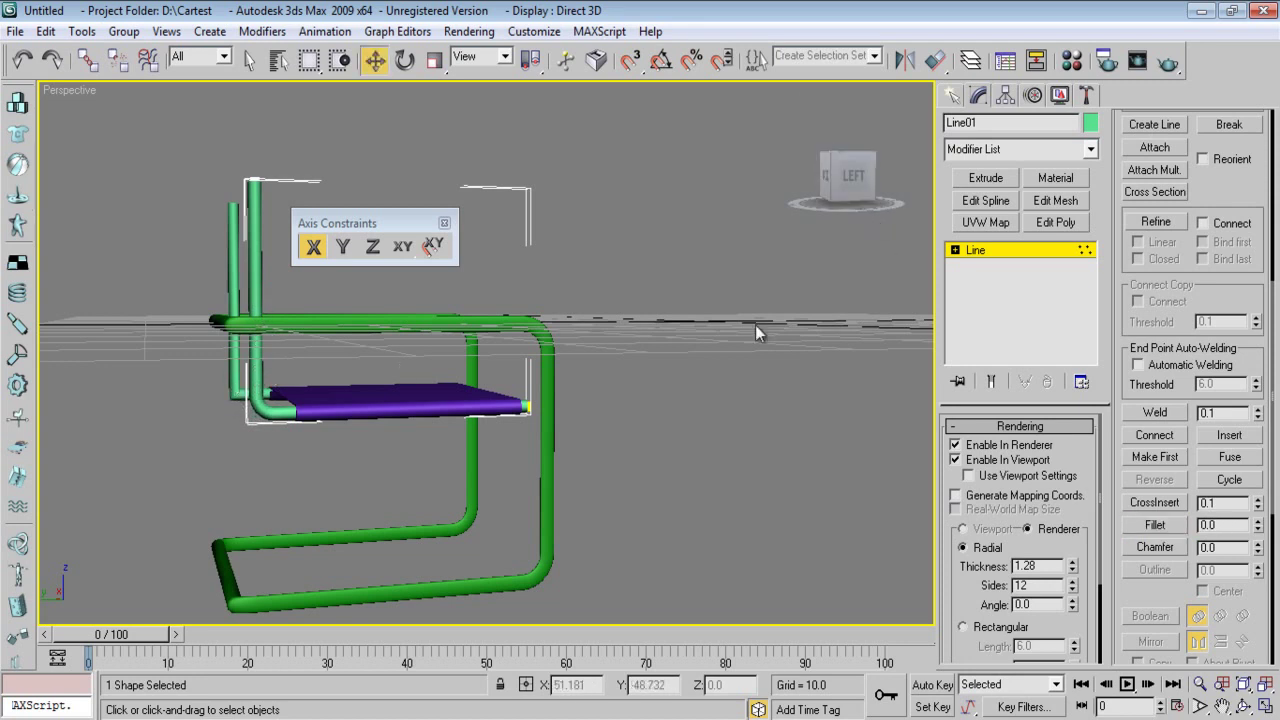
left_click(952, 95)
- Fillet the lower corner vertex of the second L-shaped support to match the first one
left_click(231, 385)
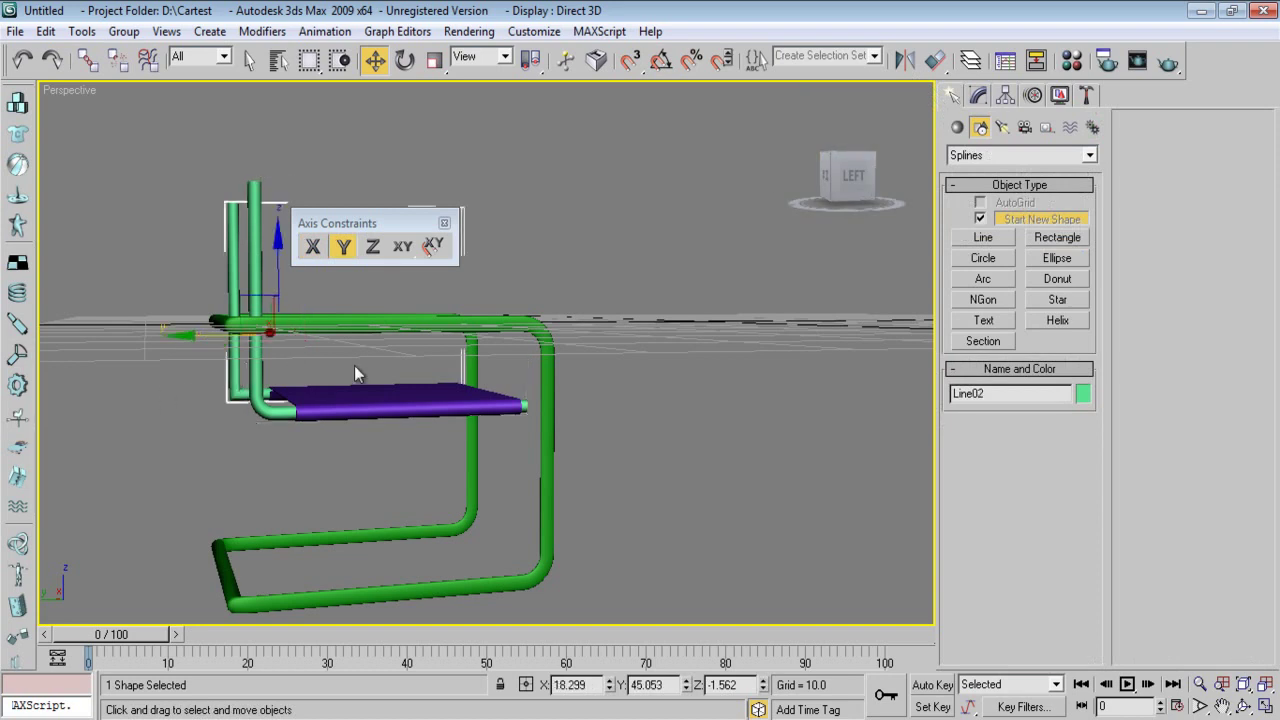
left_click(979, 95)
left_click(1169, 168)
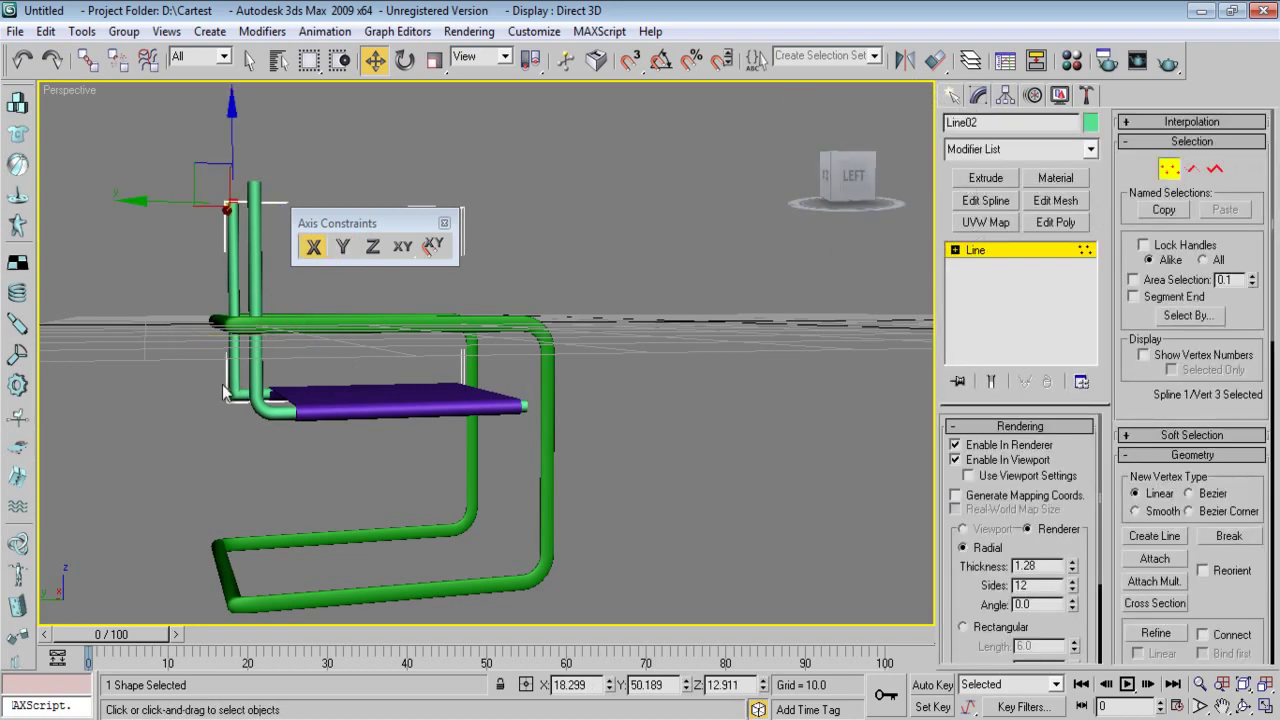
left_click_drag(242, 410, 245, 413)
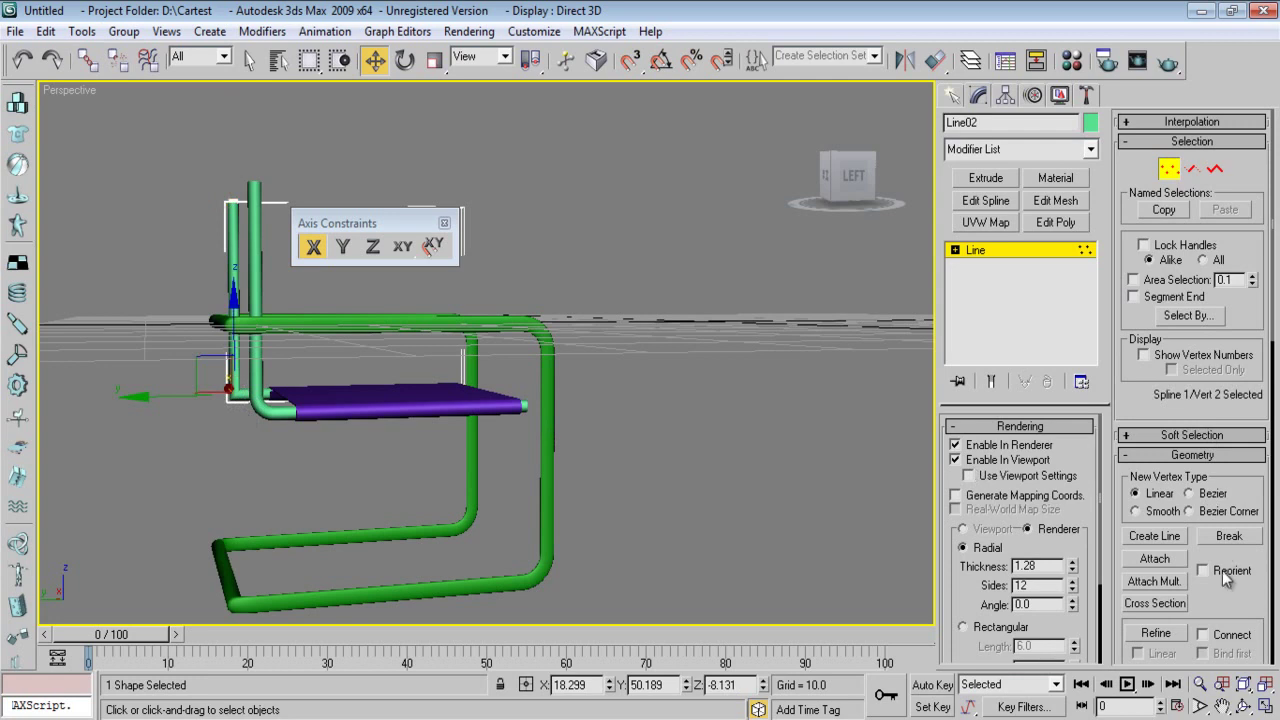
scroll(1224, 576, "down", 5)
scroll(1210, 613, "down", 1)
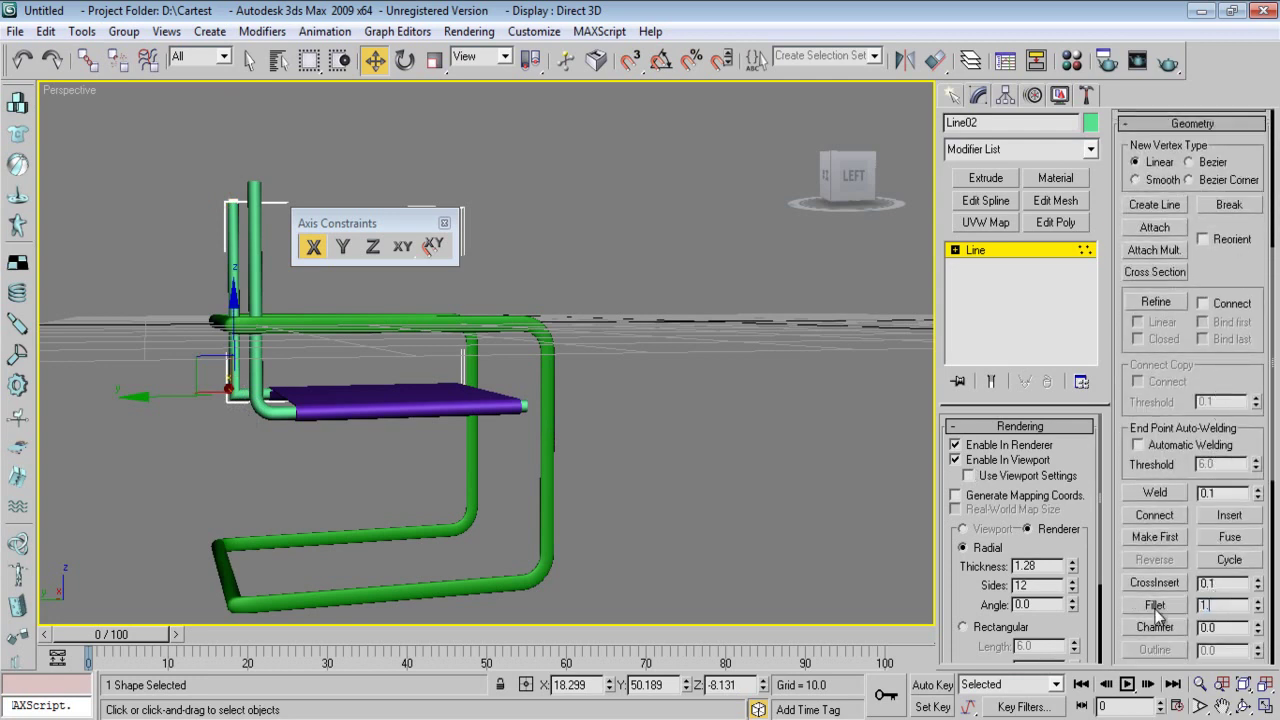
key("Return")
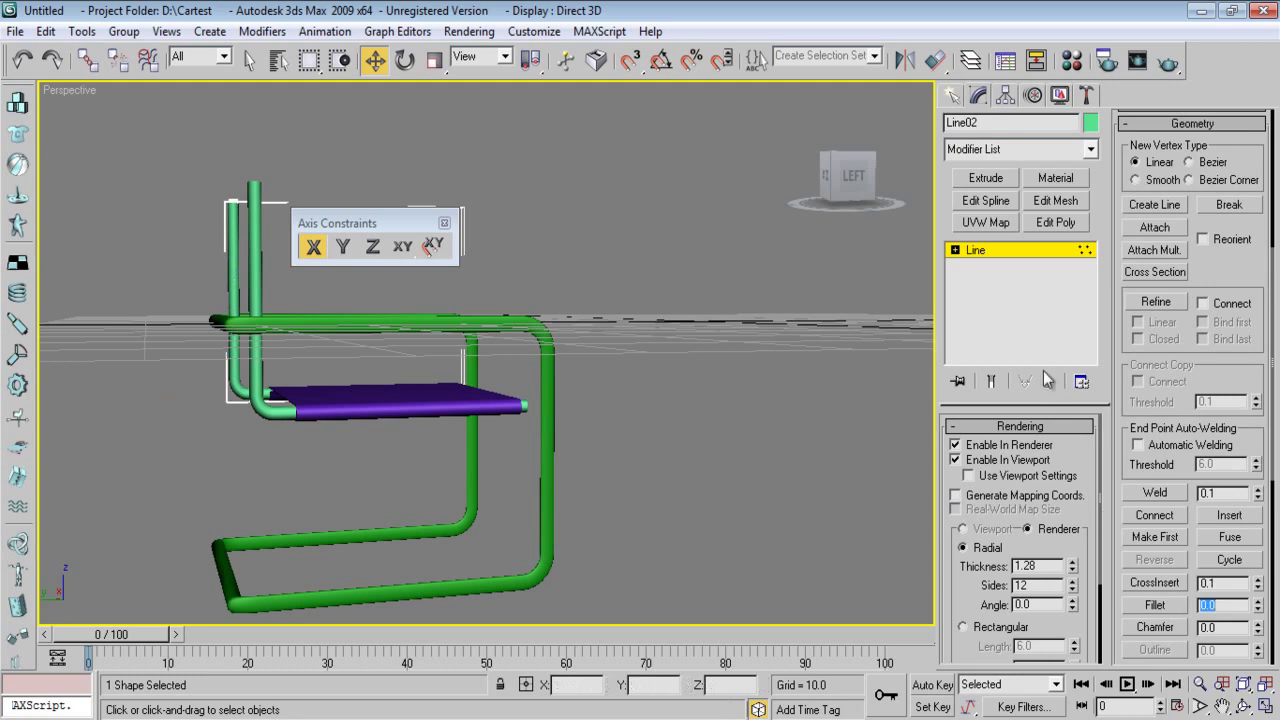
left_click(953, 93)
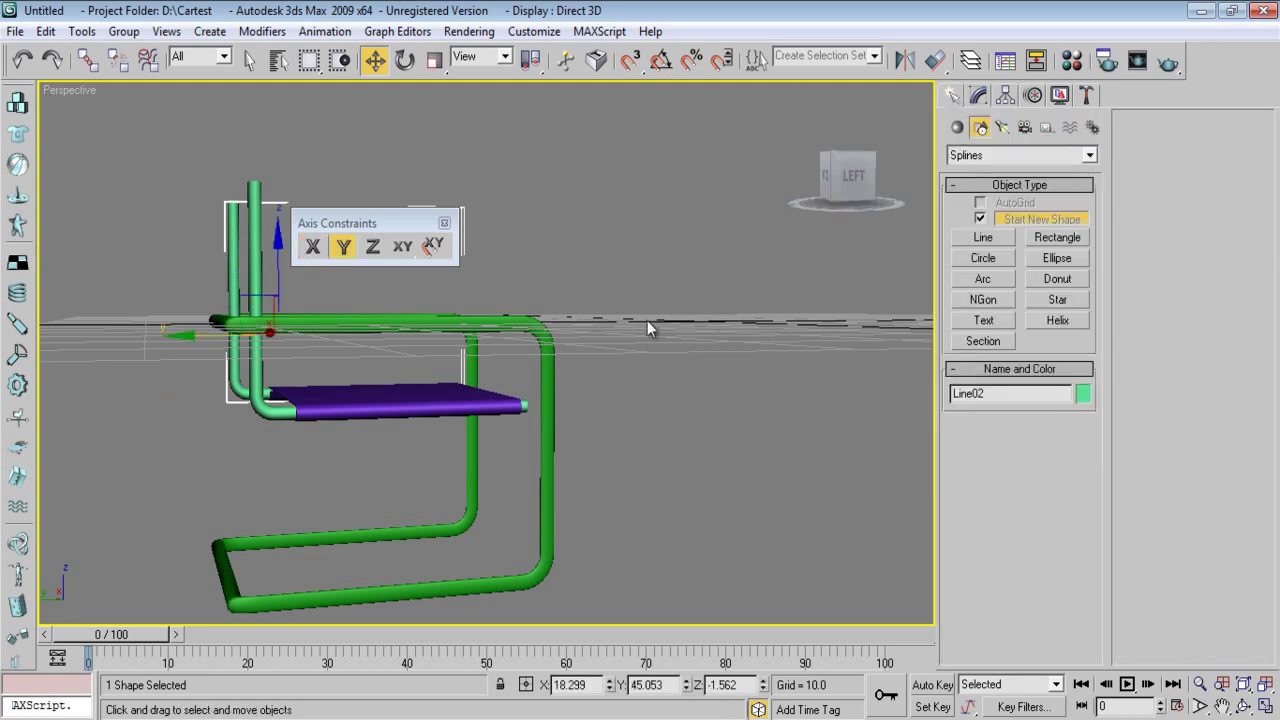
- Turn on angle and percent snap and rotate a copy of the seat panel about X to stand upright as the backrest
middle_click_drag(551, 337, 388, 517, "alt")
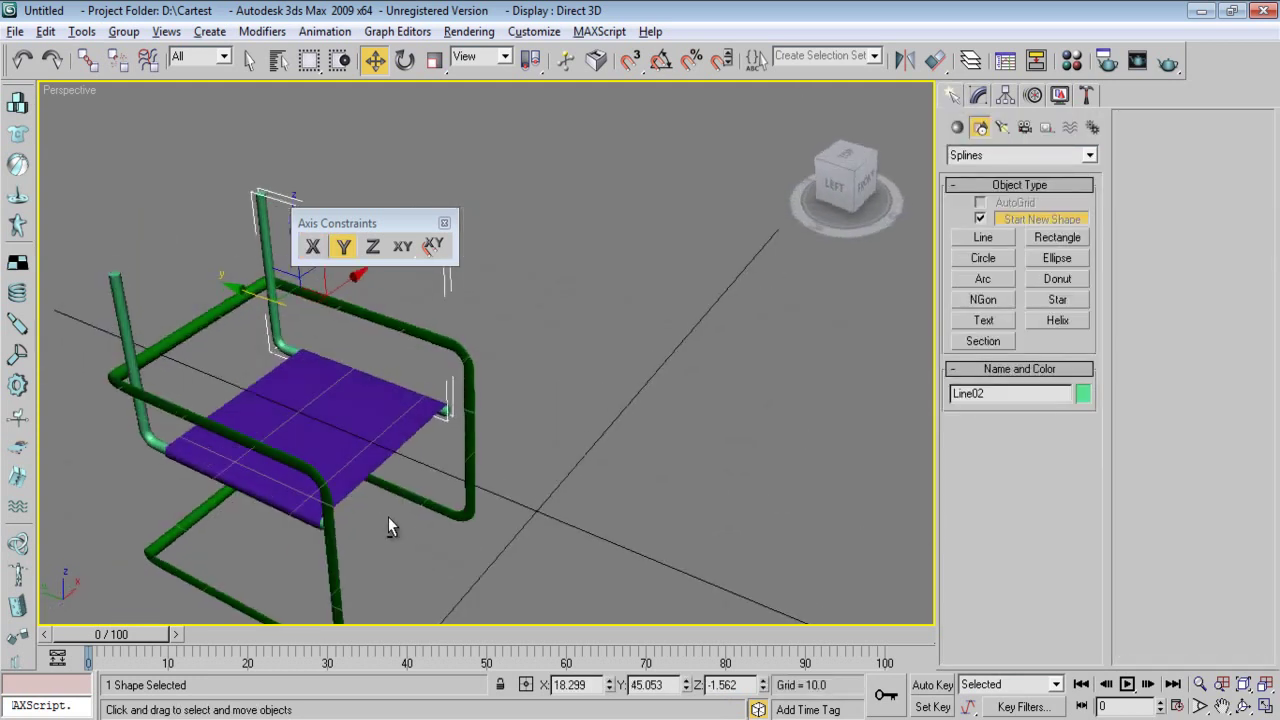
left_click(339, 422)
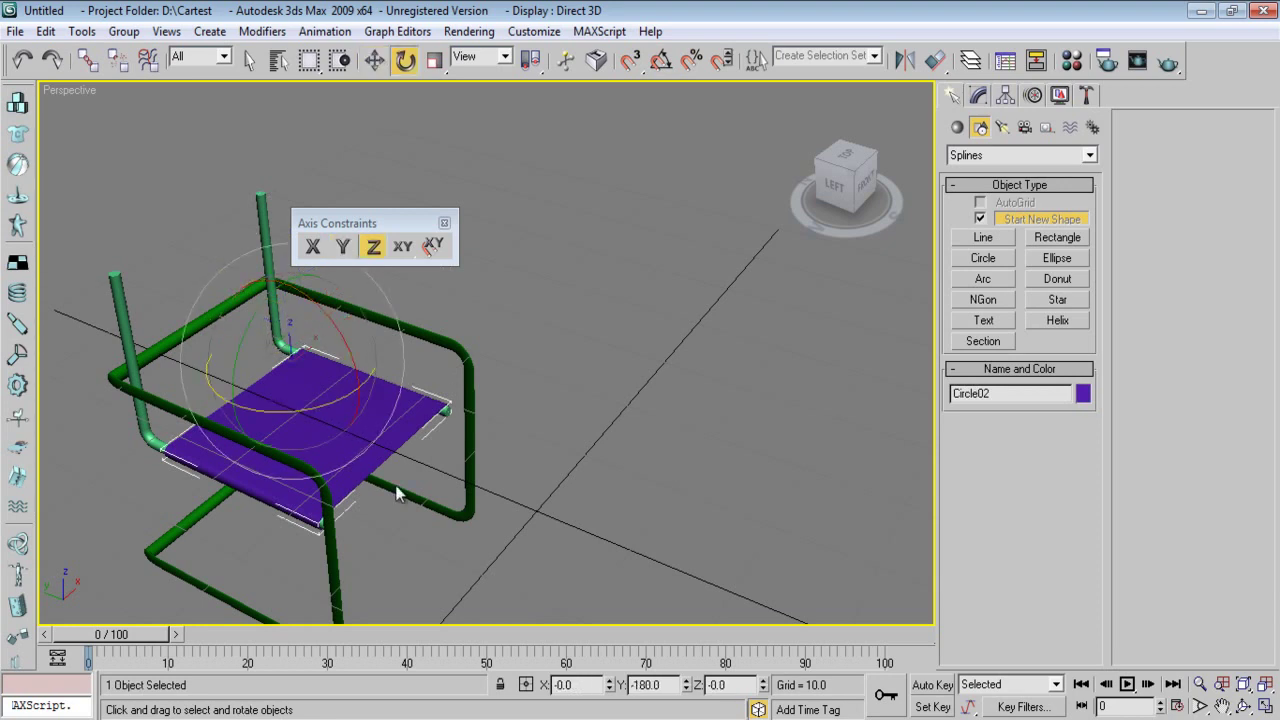
scroll(395, 485, "up", 5)
scroll(561, 431, "down", 5)
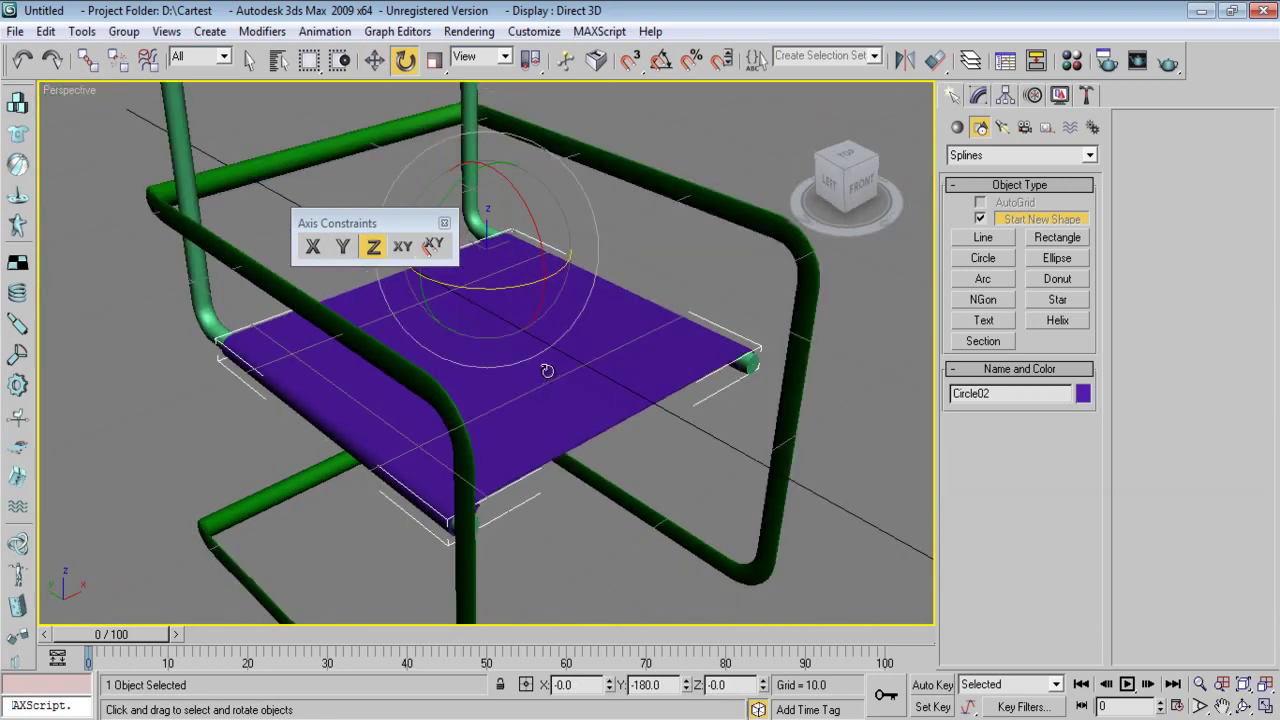
middle_click_drag(510, 325, 646, 383)
left_click_drag(640, 323, 655, 365, "shift")
left_click(716, 451)
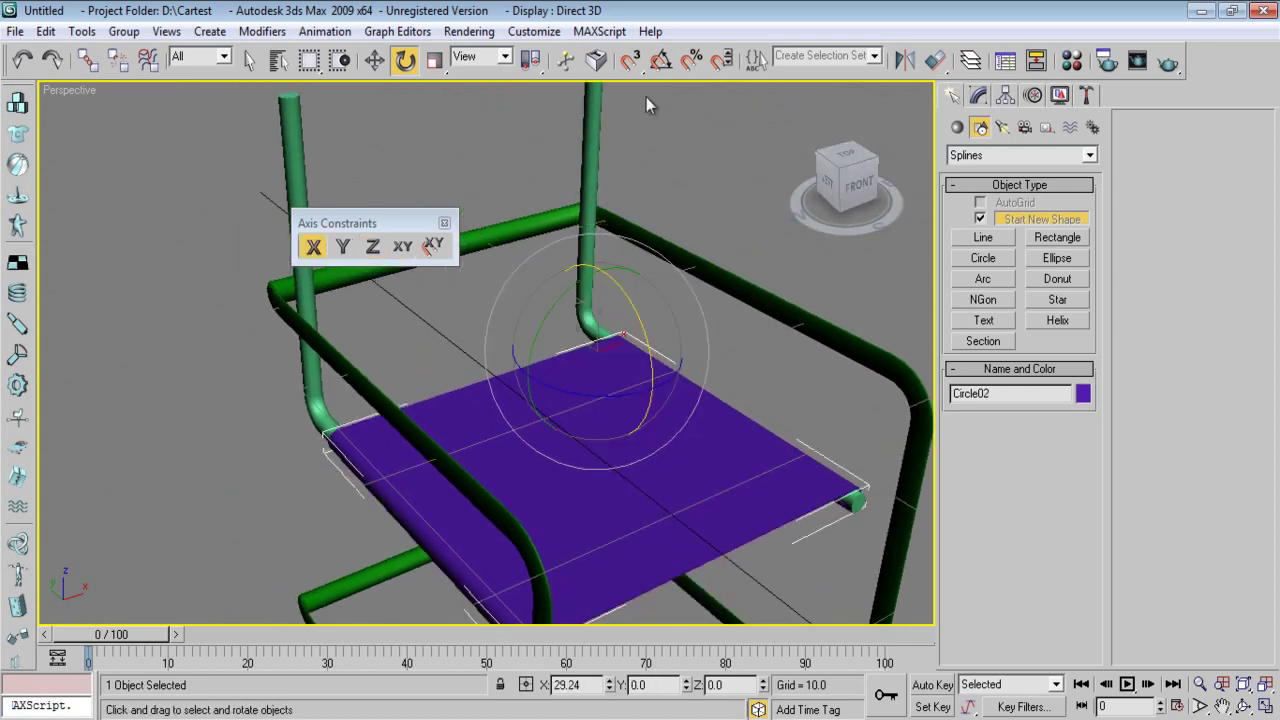
left_click(660, 62)
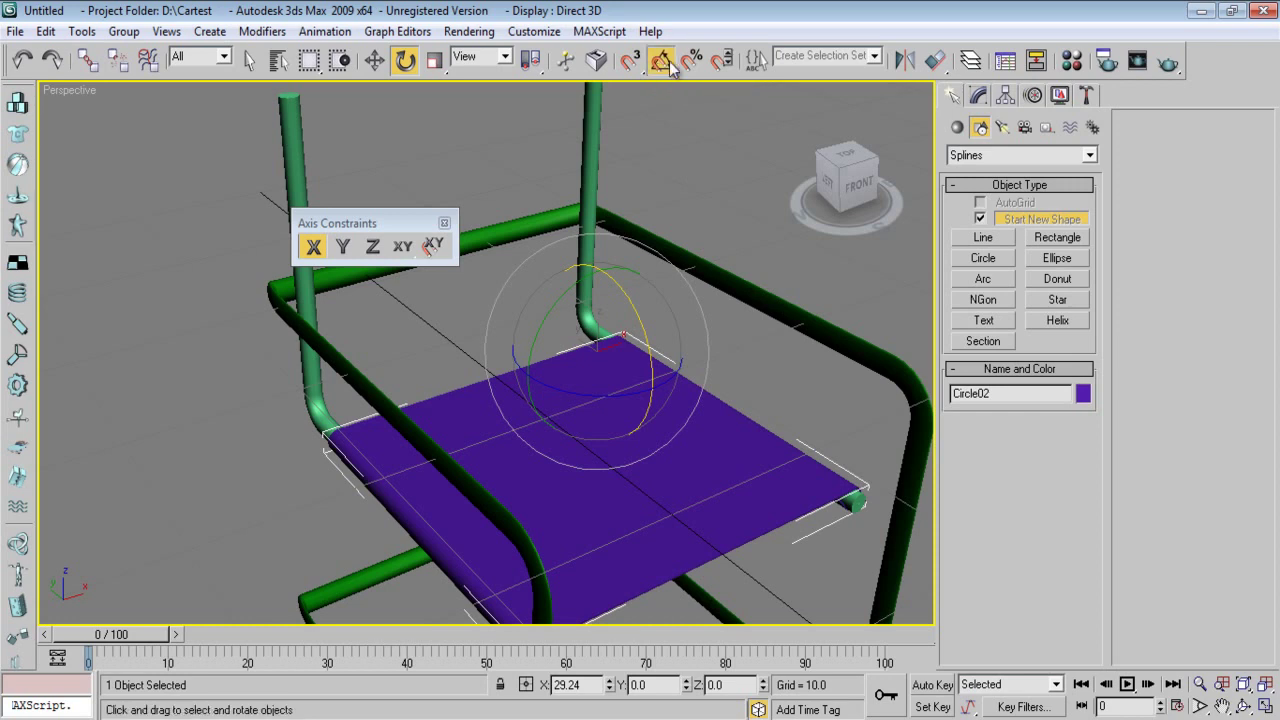
left_click(691, 61)
left_click_drag(611, 300, 646, 388, "shift")
left_click(643, 452)
- Move the backrest panel onto the upright arms of the supports, to about Y 49.913, Z 12.557, and close the Axis Constraints toolbar
key("w")
mouse_move(603, 267)
left_mouse_down()
mouse_move(535, 198)
mouse_move(517, 291)
left_mouse_up()
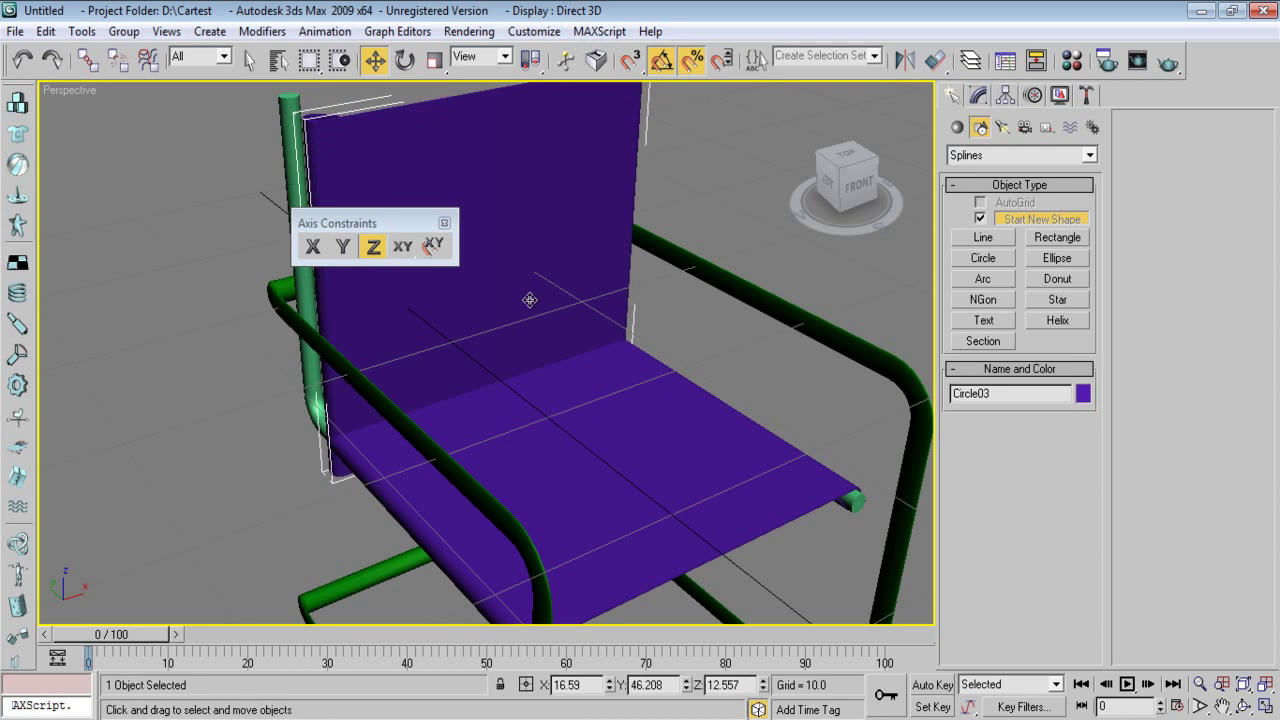
middle_click_drag(530, 300, 502, 364)
left_click(444, 222)
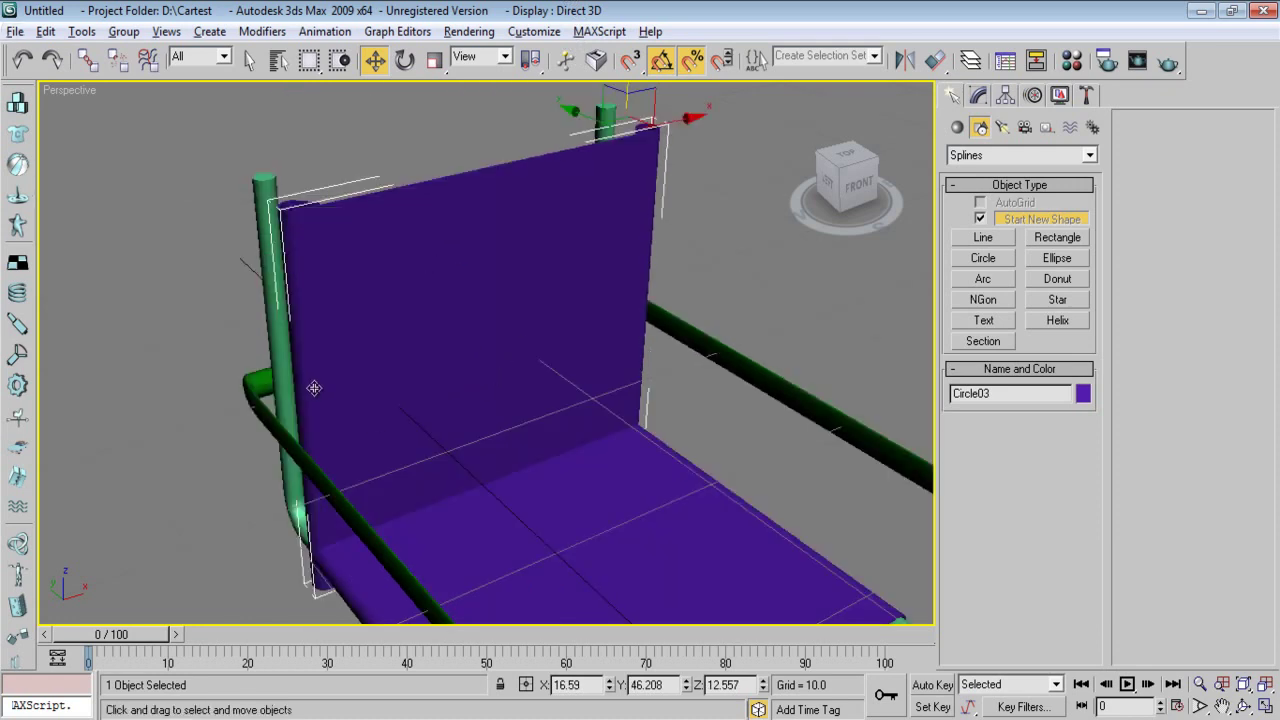
middle_click_drag(391, 391, 376, 438, "alt")
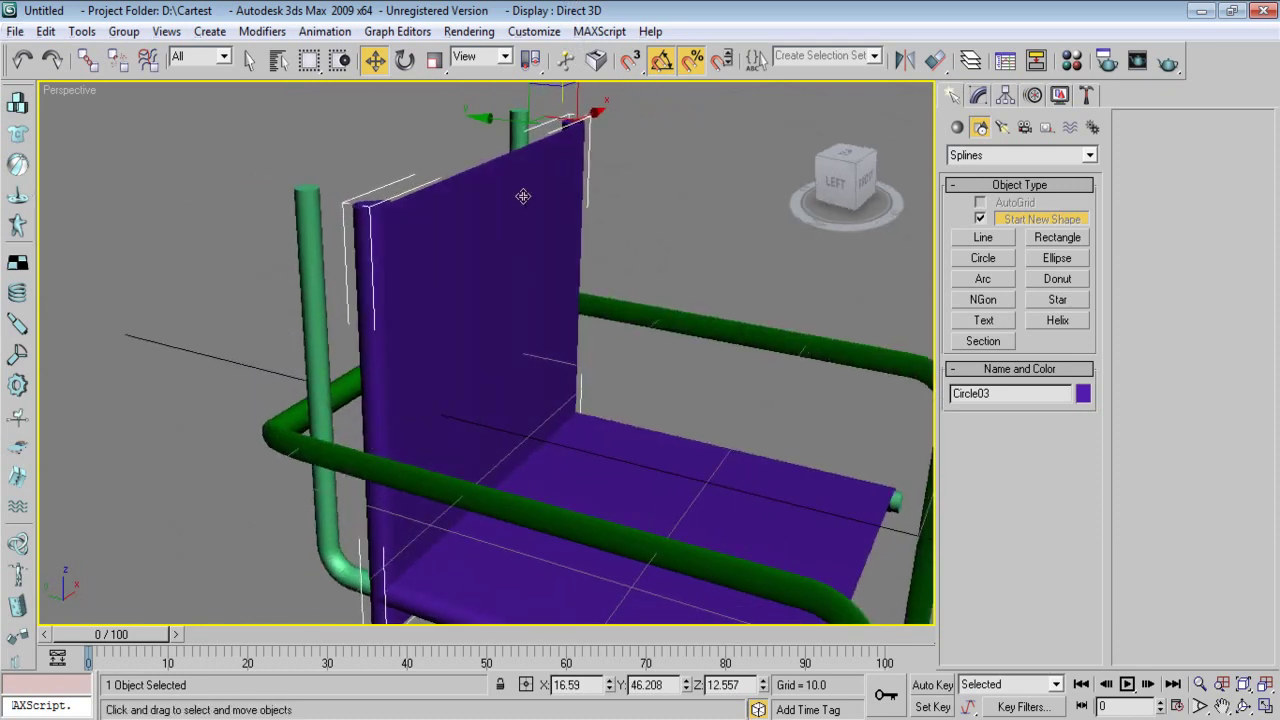
left_click_drag(485, 117, 437, 104)
- Set the backrest panel's extrusion amount to 13.5 and raise the panel to about Z 12.717
left_click(979, 95)
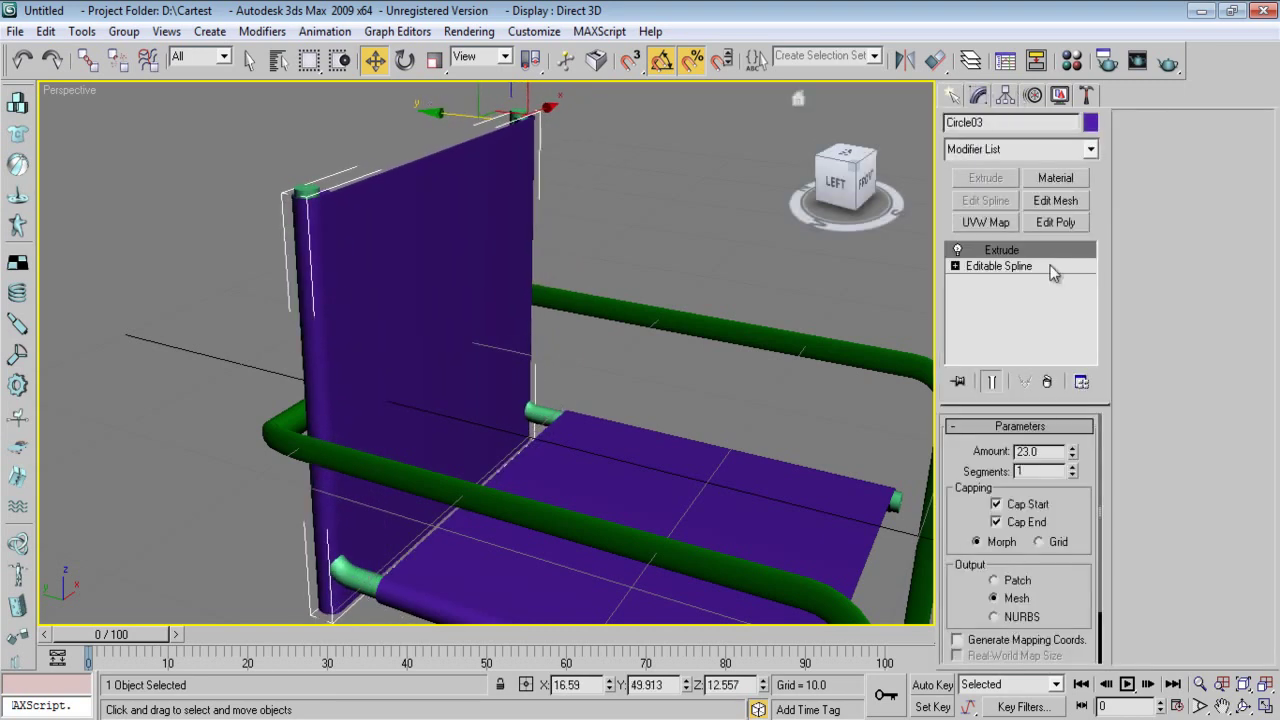
left_click_drag(1073, 455, 1075, 471)
middle_click_drag(763, 543, 572, 161, "alt")
middle_click_drag(587, 220, 620, 333)
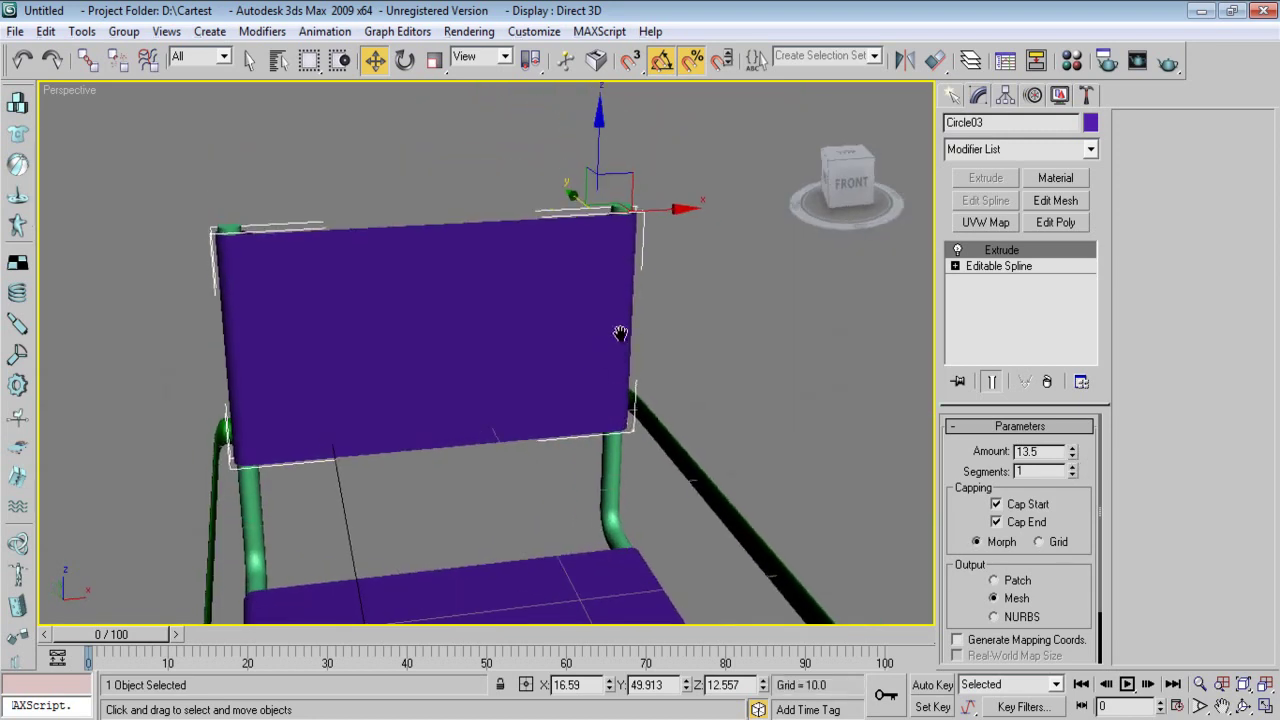
mouse_move(597, 132)
left_mouse_down()
mouse_move(597, 167)
mouse_move(597, 131)
left_mouse_up()
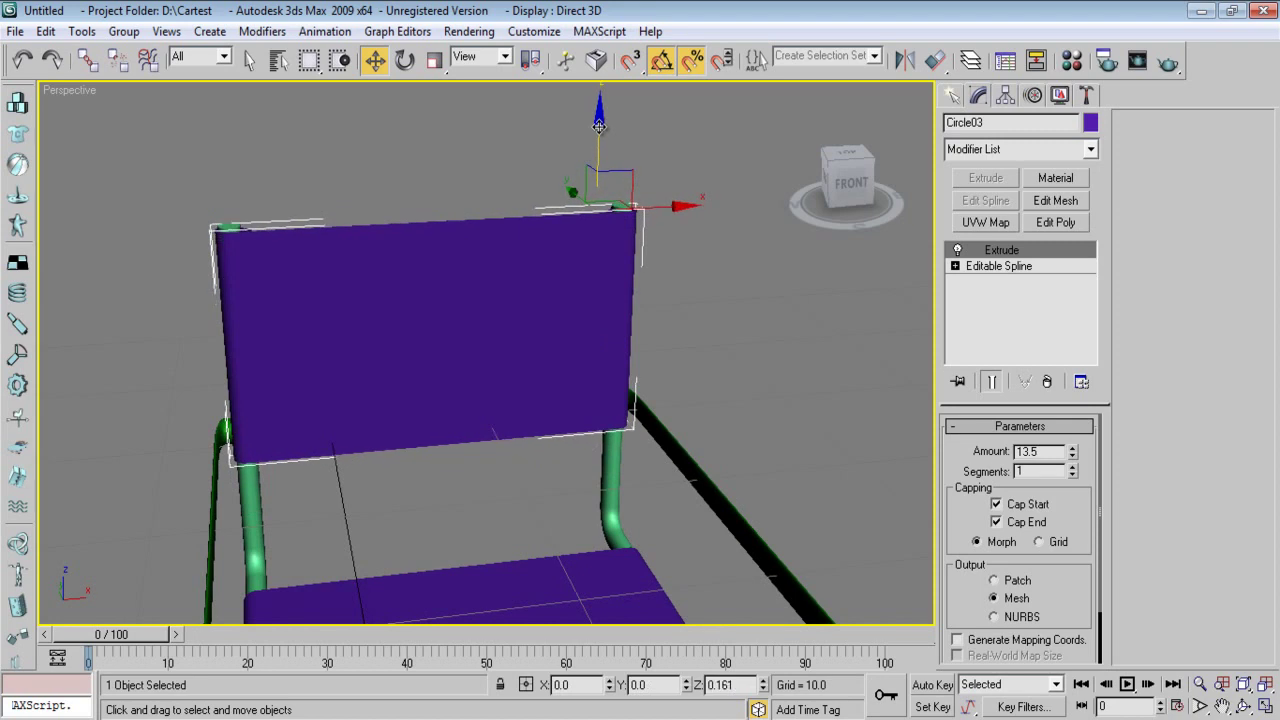
- Set the backrest panel's extrusion amount to 14.5 and check its fit on the supports from the front
middle_click_drag(459, 509, 1054, 471, "alt")
left_click(1070, 447)
left_click(1070, 447)
middle_click_drag(508, 591, 677, 537, "alt")
middle_click_drag(717, 491, 666, 474, "alt")
key("f")
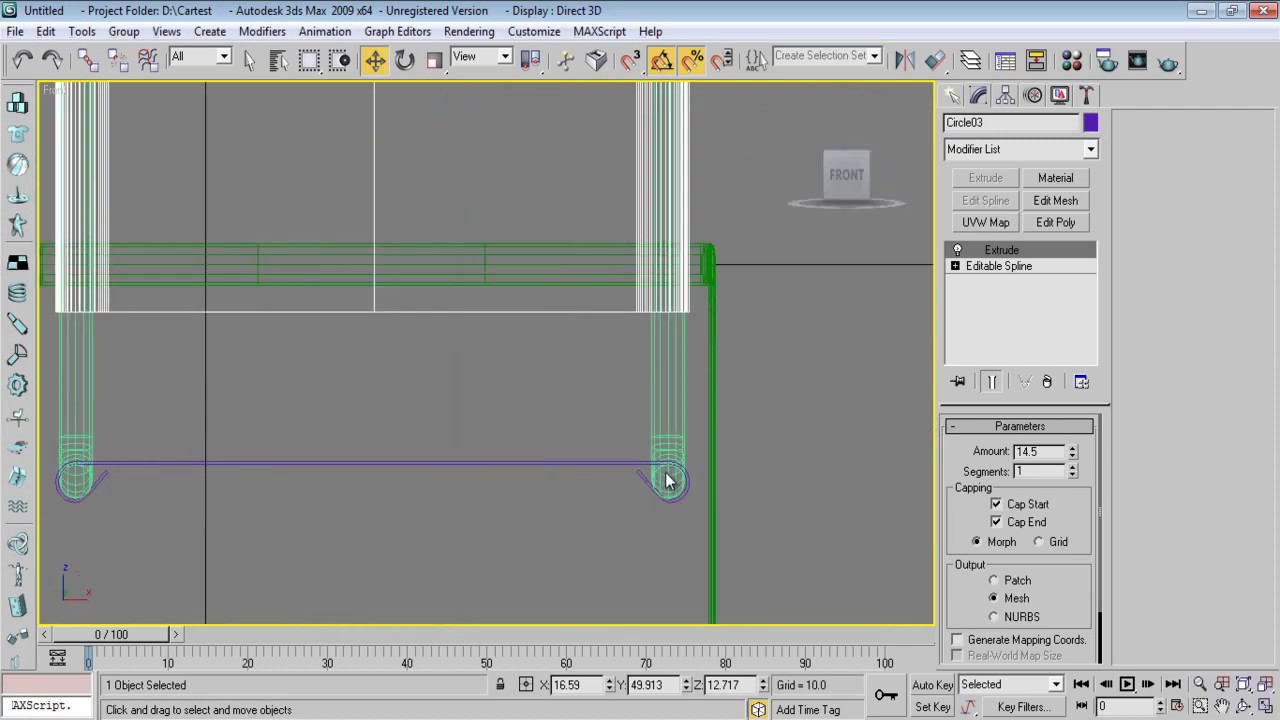
middle_click_drag(576, 294, 597, 446)
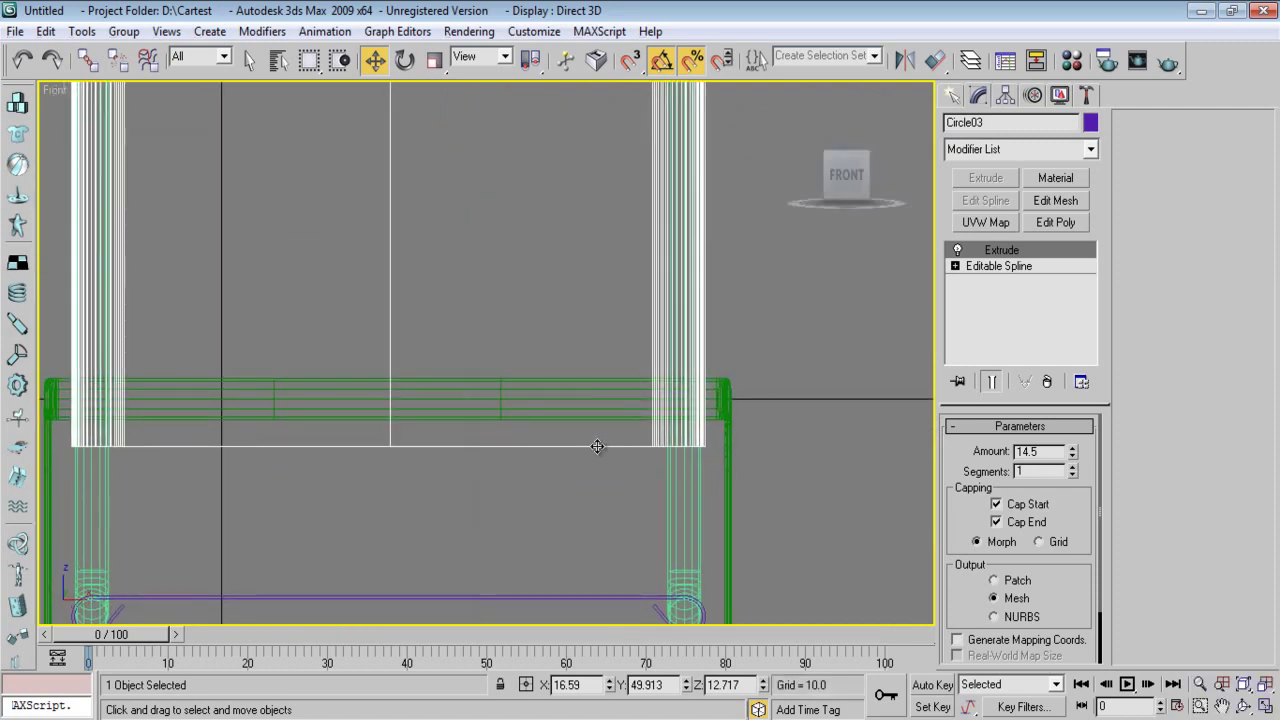
- Create a standard sphere of about 0.756 radius centred on the seat support tube's end in the front view
middle_click_drag(524, 490, 454, 380)
scroll(506, 394, "up", 3)
left_click(955, 95)
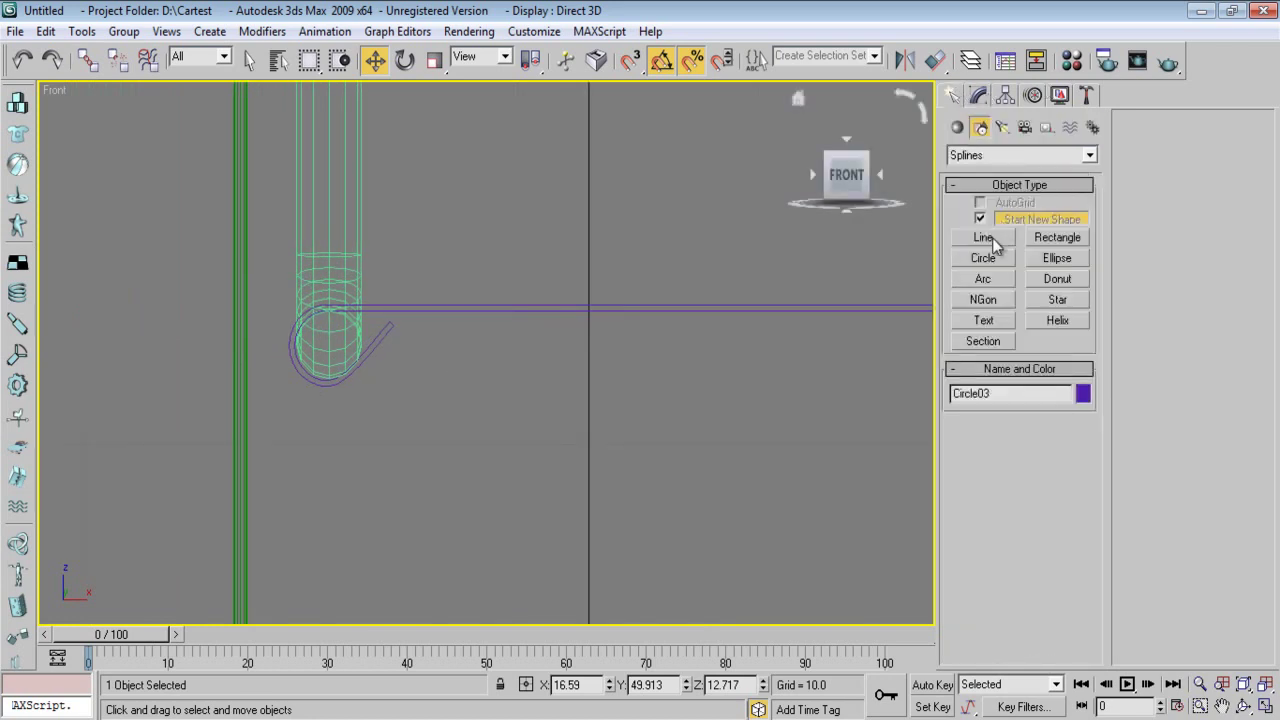
left_click(985, 259)
left_click(958, 128)
left_click(983, 243)
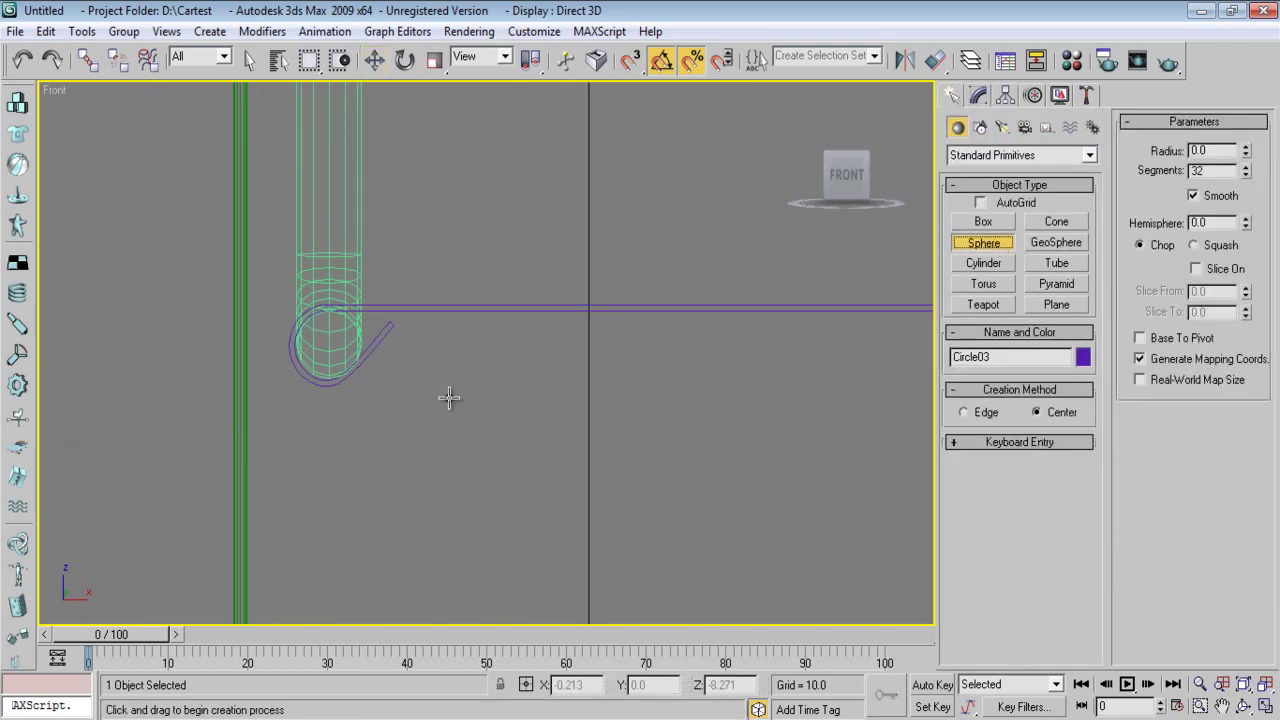
left_click_drag(326, 341, 357, 388)
- Move the sphere in perspective to the front end of the seat support tube, at about Y 22.552, Z -8.067
key("p")
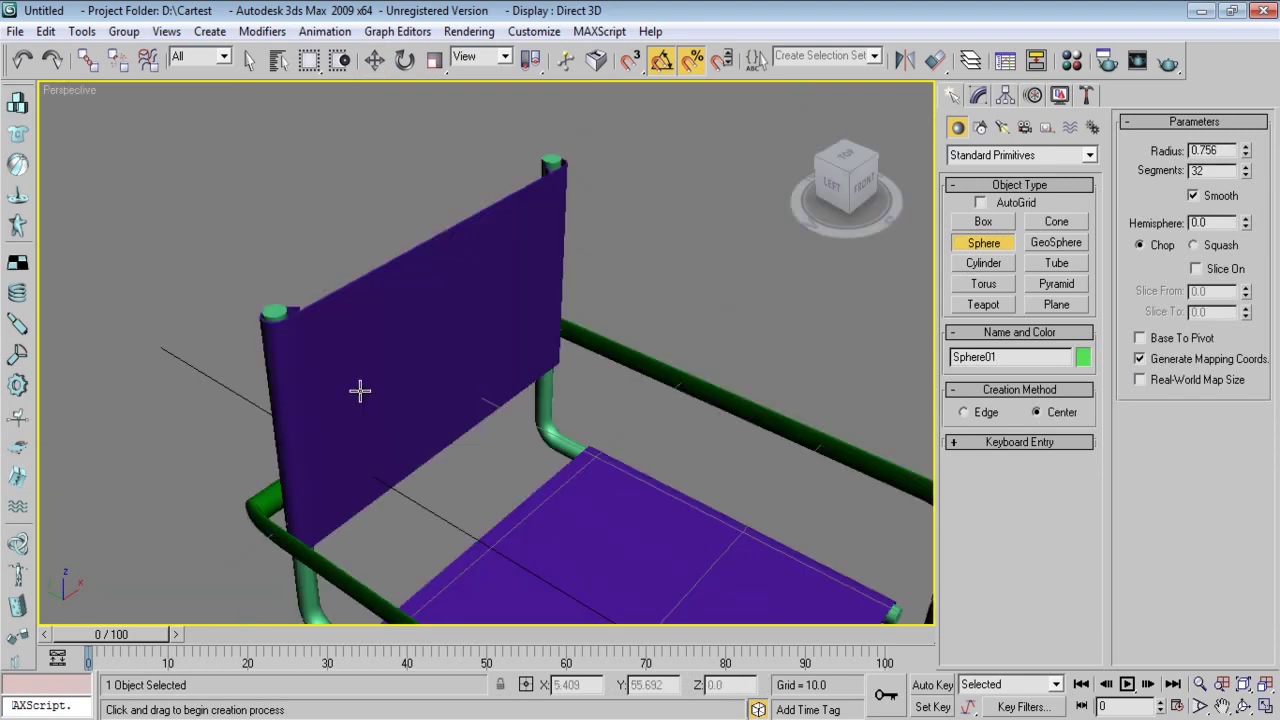
scroll(490, 420, "down", 5)
scroll(449, 402, "up", 3)
scroll(449, 412, "up", 4)
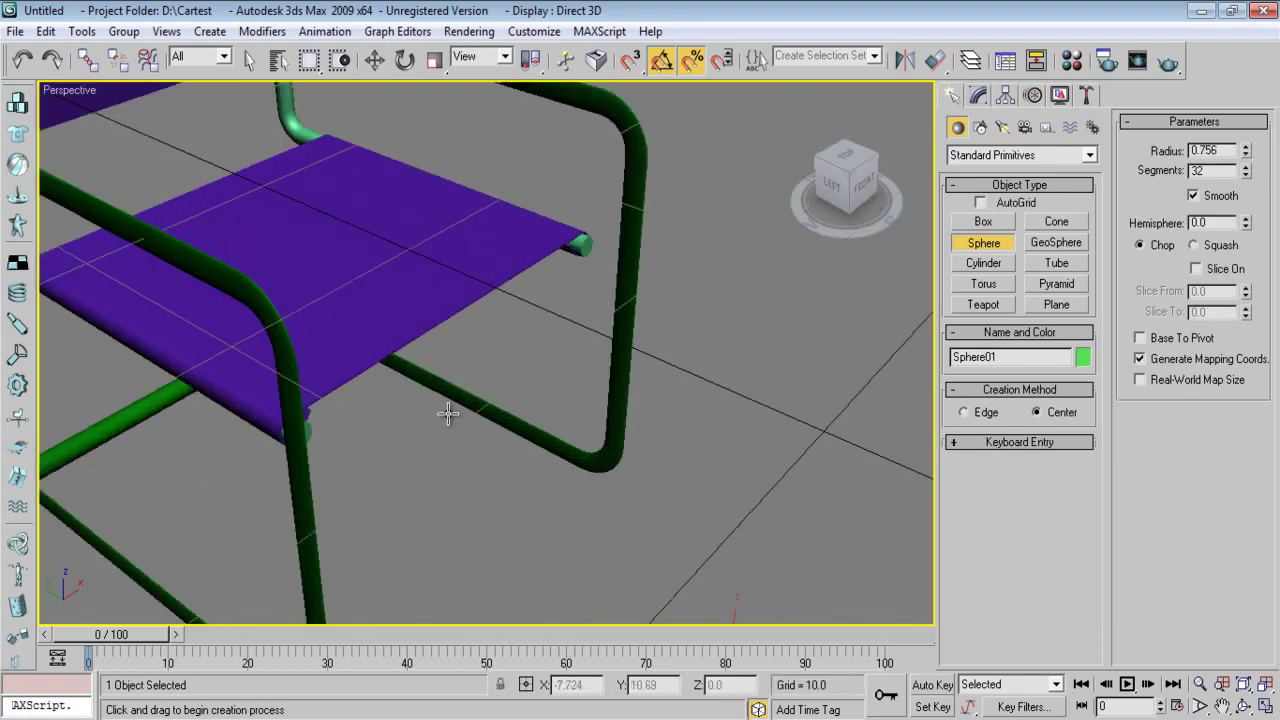
scroll(455, 437, "up", 1)
scroll(528, 493, "down", 5)
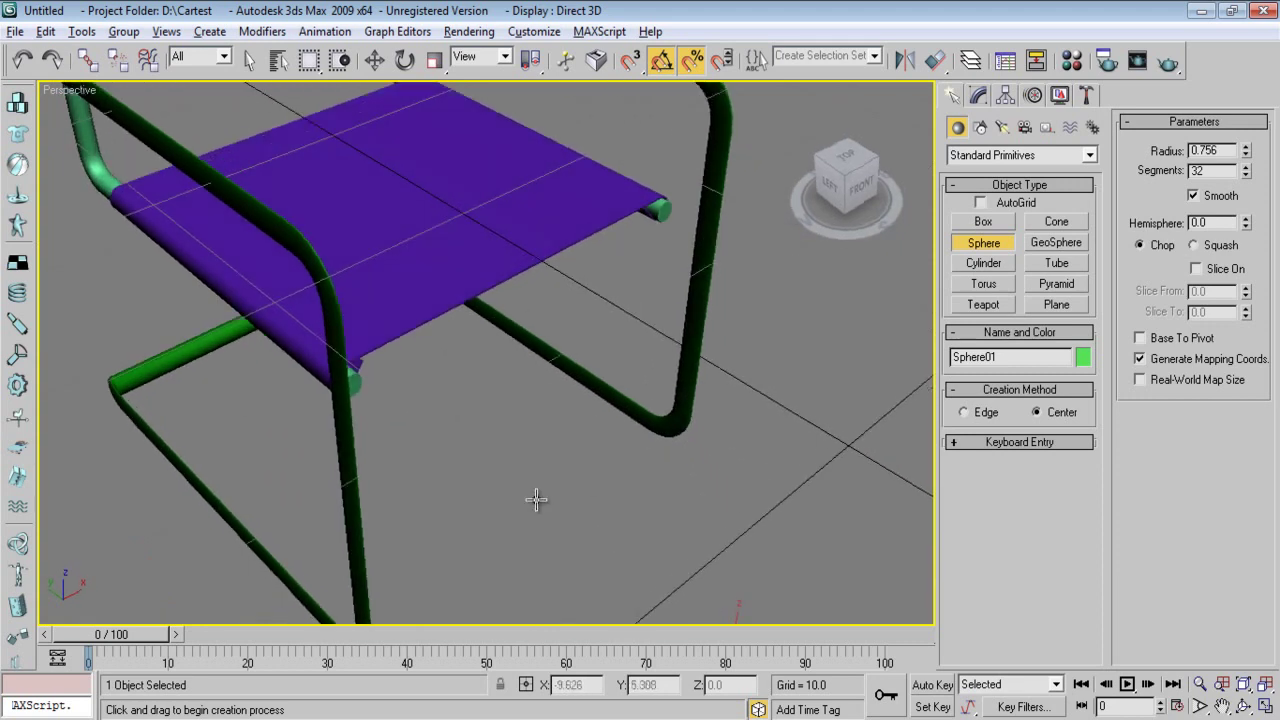
key("w")
left_click_drag(558, 498, 306, 354)
key("z")
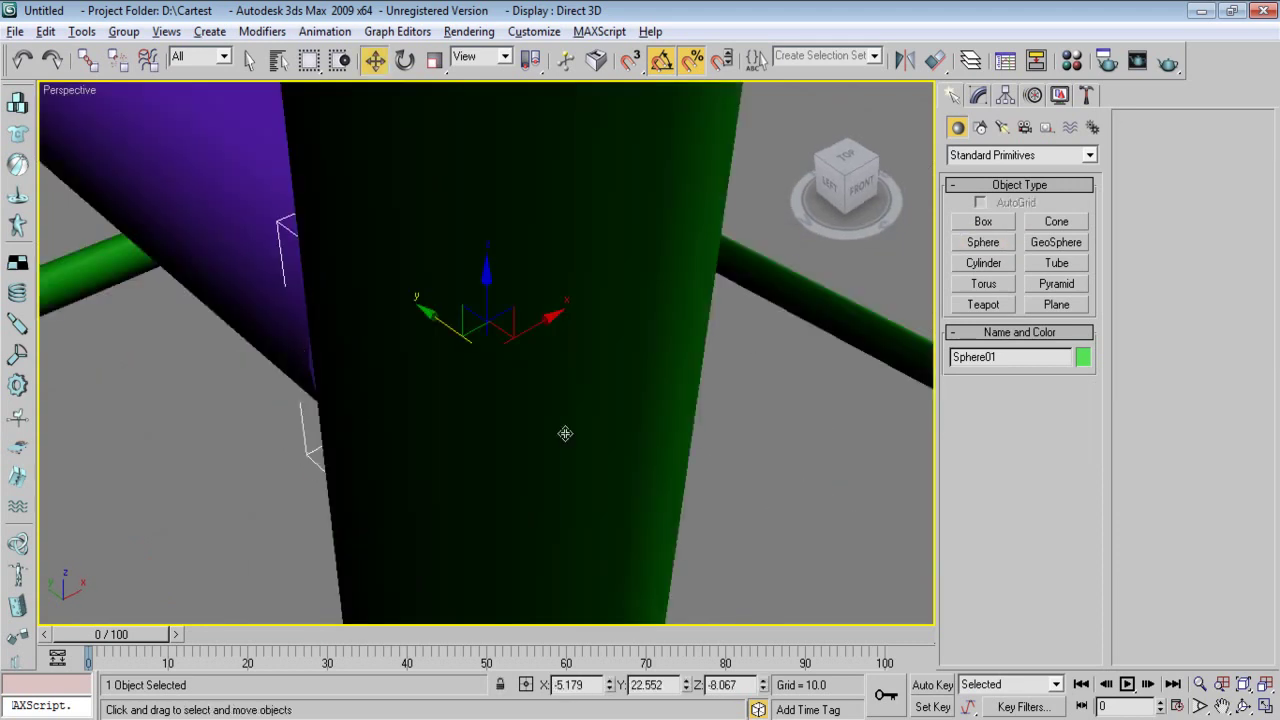
- Flatten the sphere to 60 percent along the support tube's length so it forms a rounded end cap
left_click(981, 96)
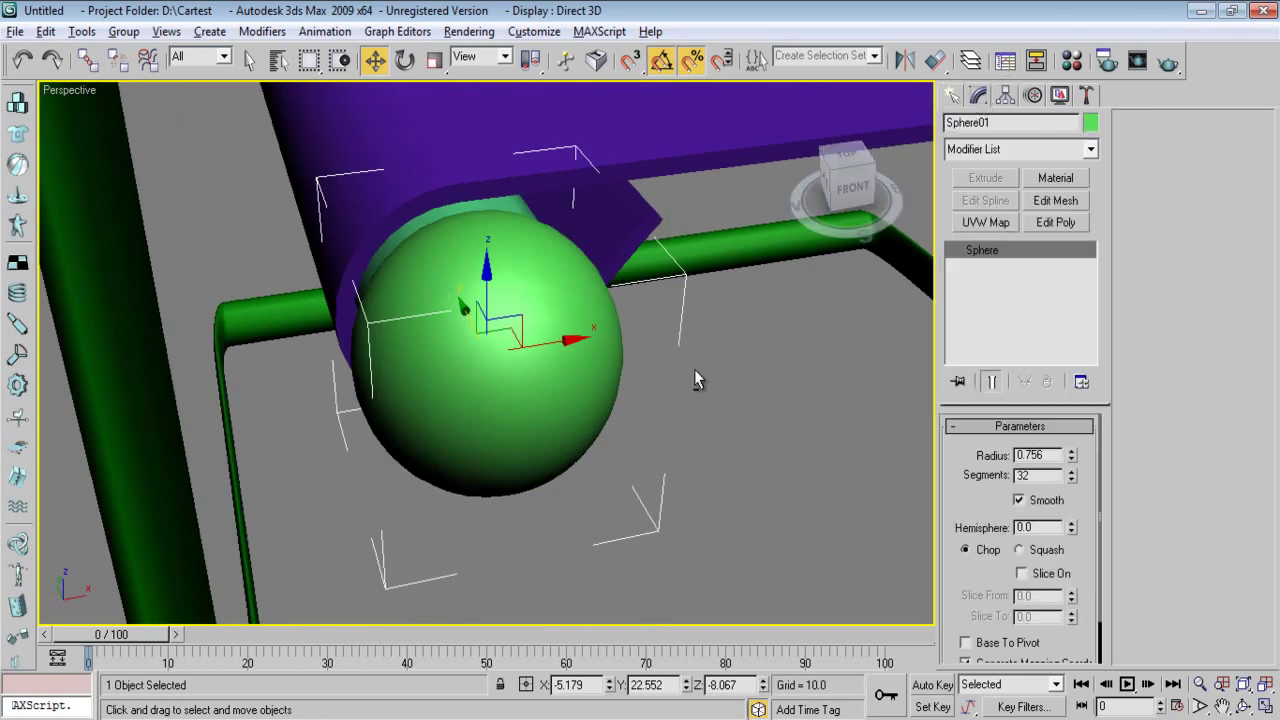
middle_click_drag(614, 374, 613, 360, "alt")
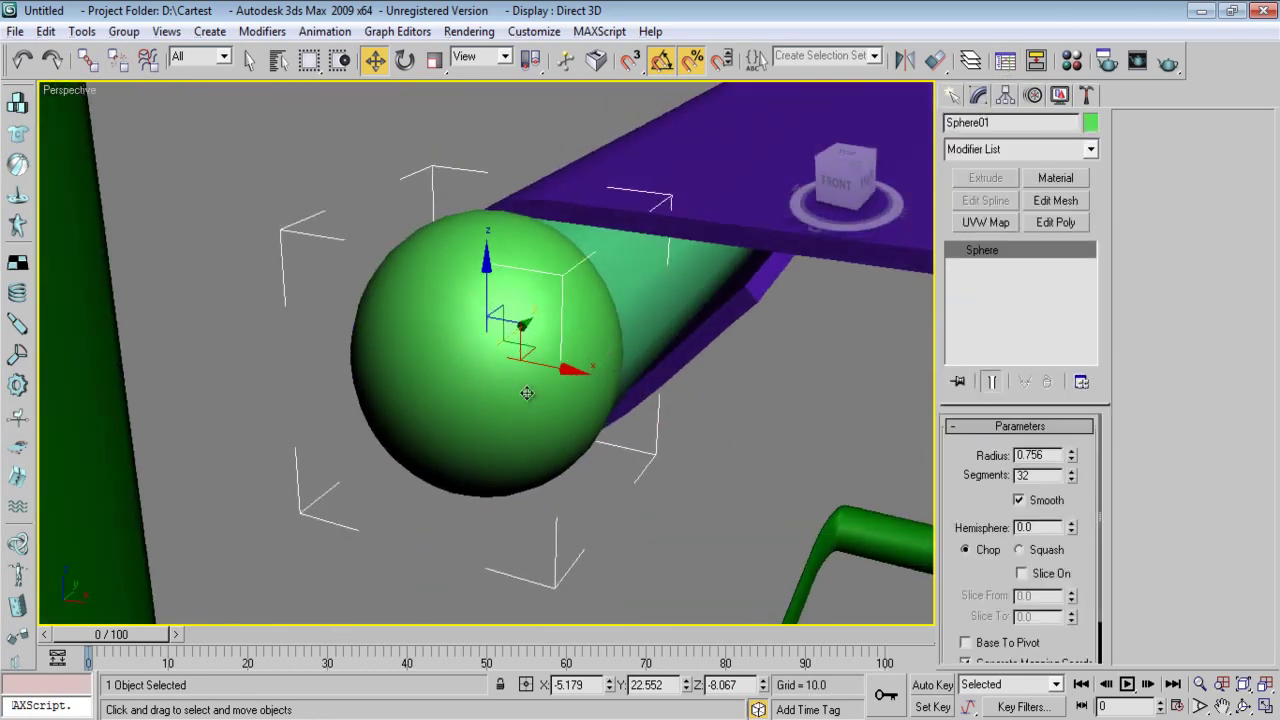
key("r")
middle_click_drag(514, 433, 506, 446, "alt")
key("r")
left_click_drag(434, 397, 449, 368)
key("r")
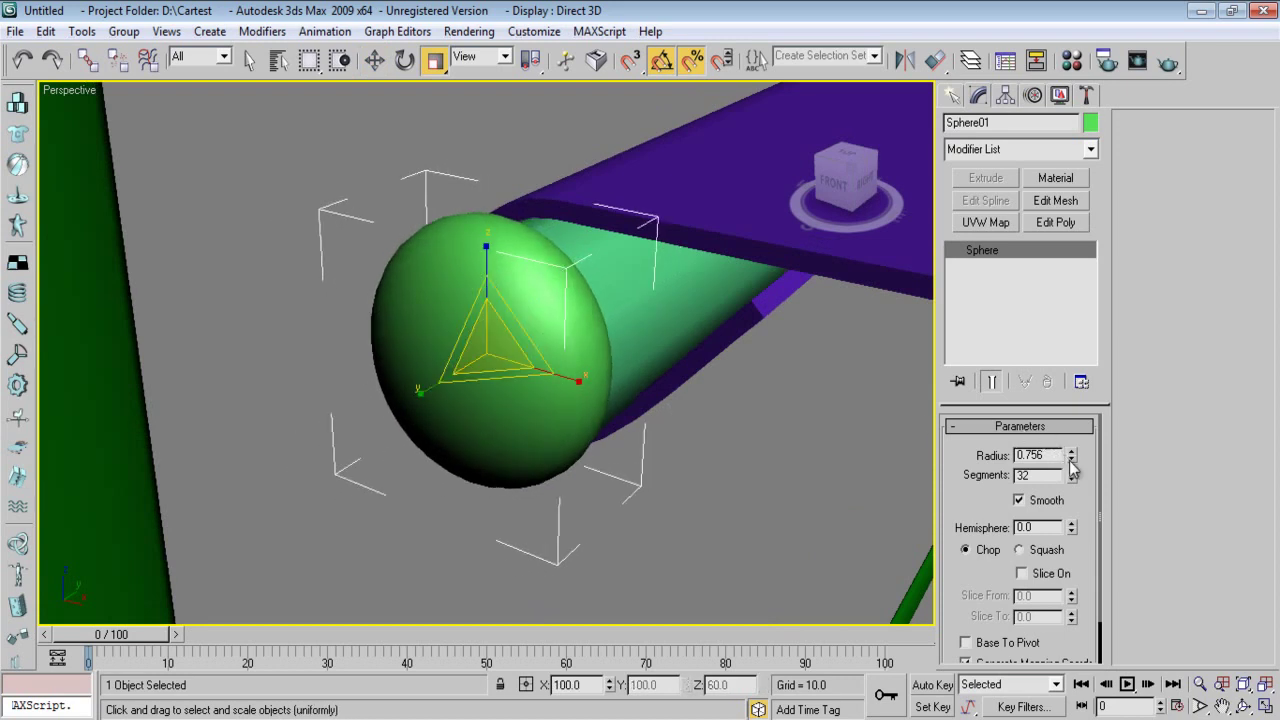
- Reduce the end cap sphere's radius to 0.706 and nudge it onto the tube end, at about Y 22.571, Z -8.147
left_click_drag(1074, 457, 1074, 470)
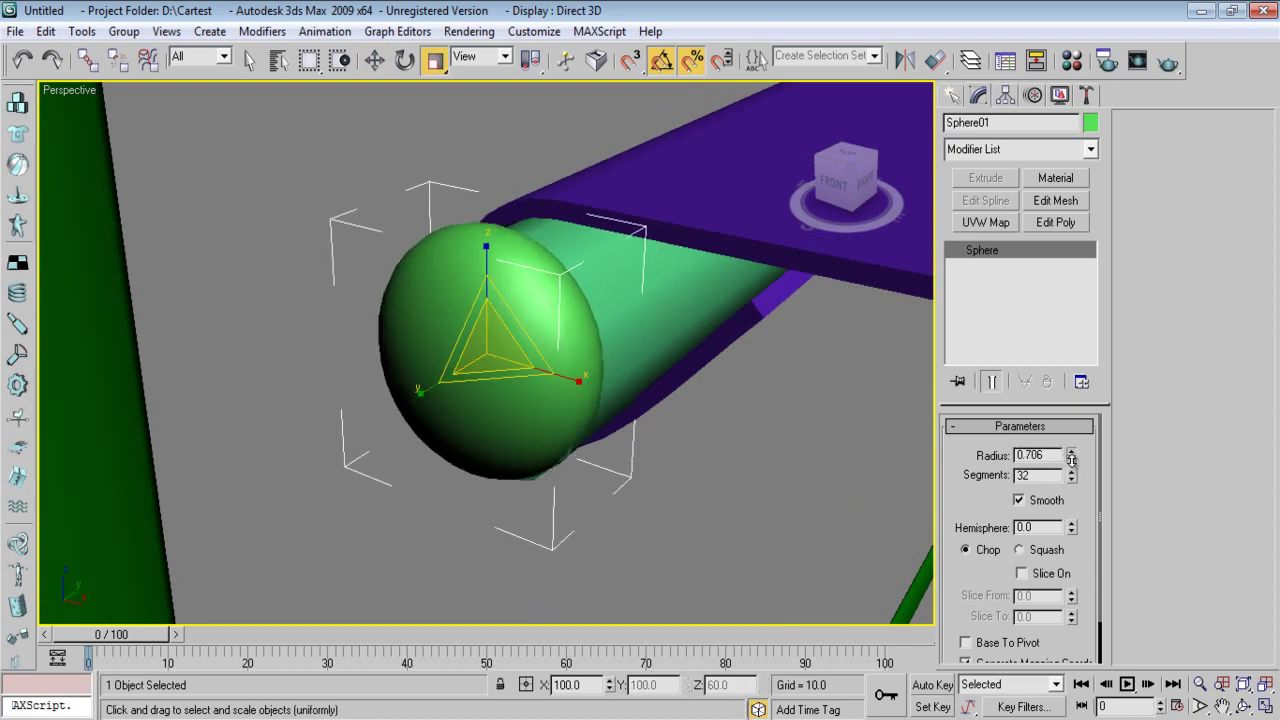
key("w")
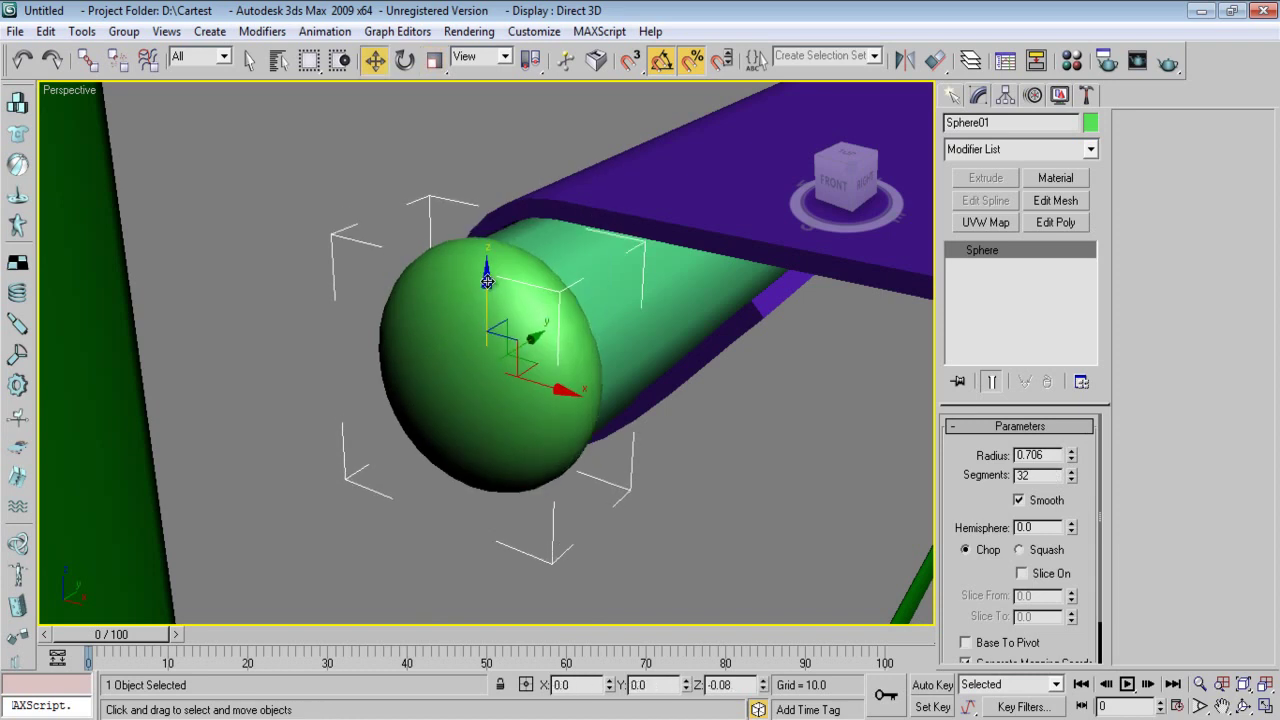
mouse_move(514, 337)
left_mouse_down()
mouse_move(551, 330)
mouse_move(532, 345)
left_mouse_up()
middle_click_drag(560, 300, 660, 235, "alt")
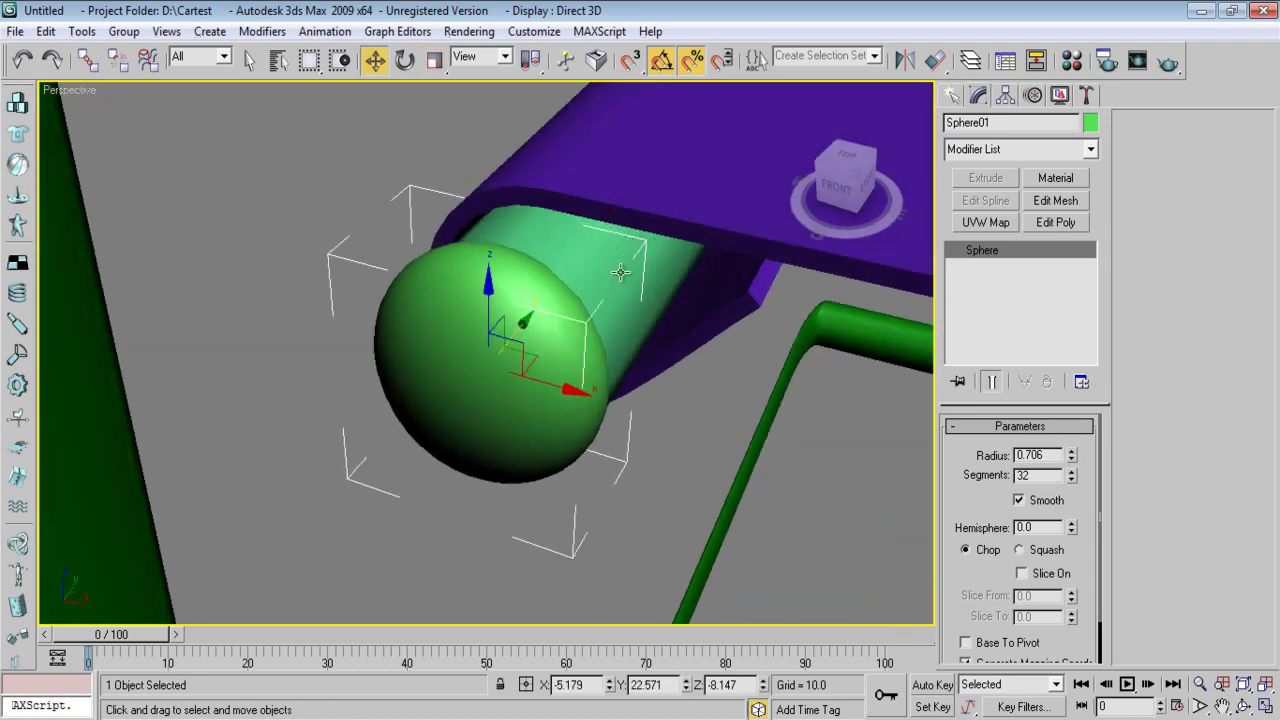
- Select the seat panel and set its extrusion amount to 23.5
left_click(693, 482)
left_click(626, 280)
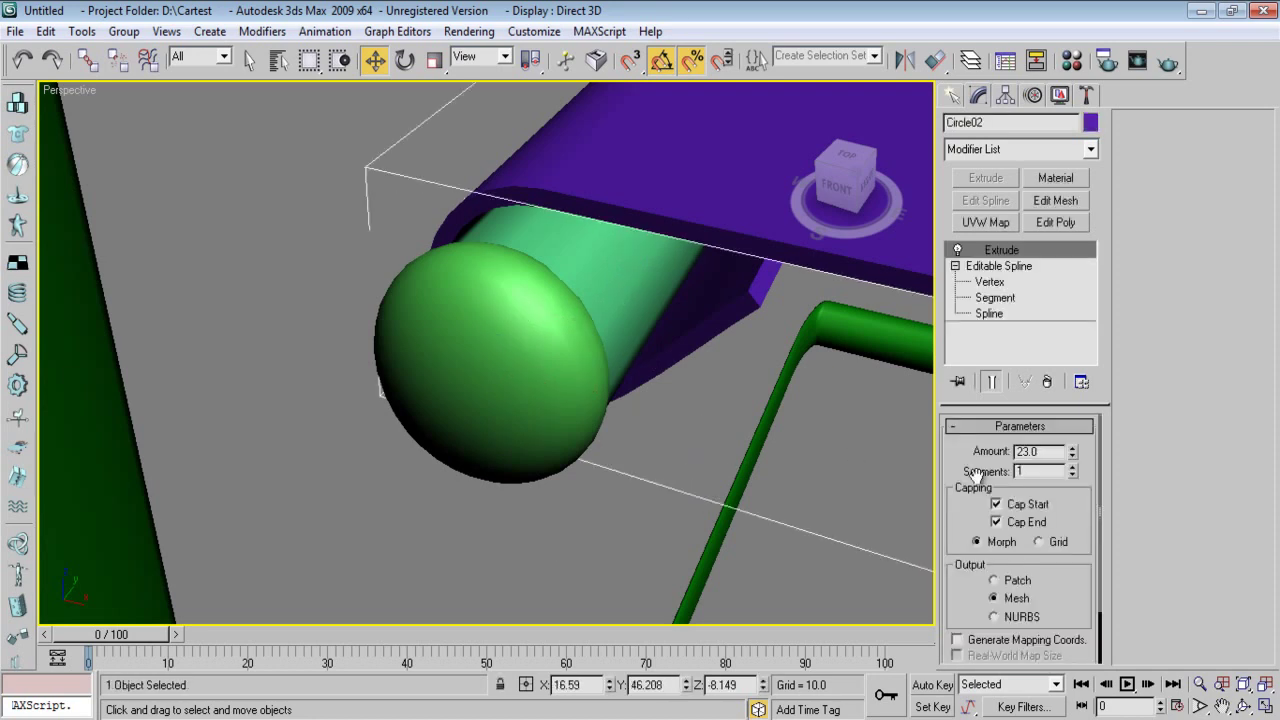
left_click(562, 586)
left_click(776, 275)
left_click(1072, 451)
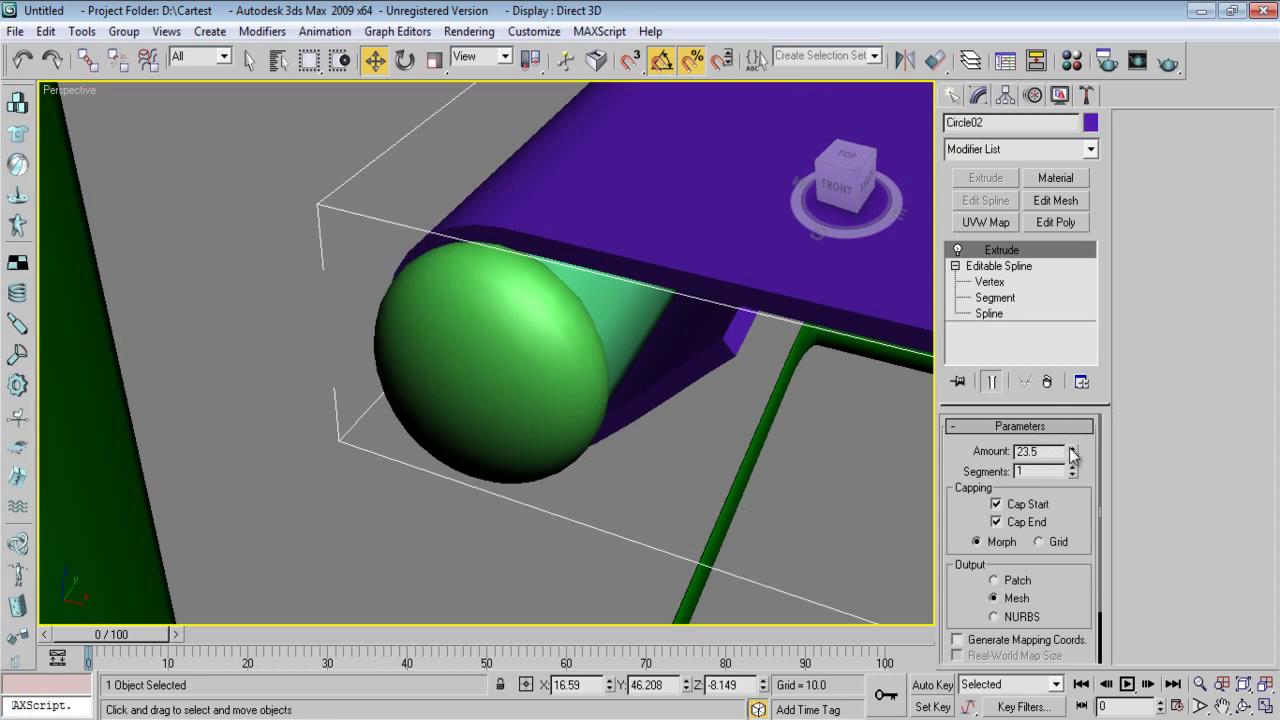
- Copy the end cap sphere about 23.568 along X onto the other seat support's front end
left_click(953, 97)
key("shift+z")
key("shift+z")
key("shift+z")
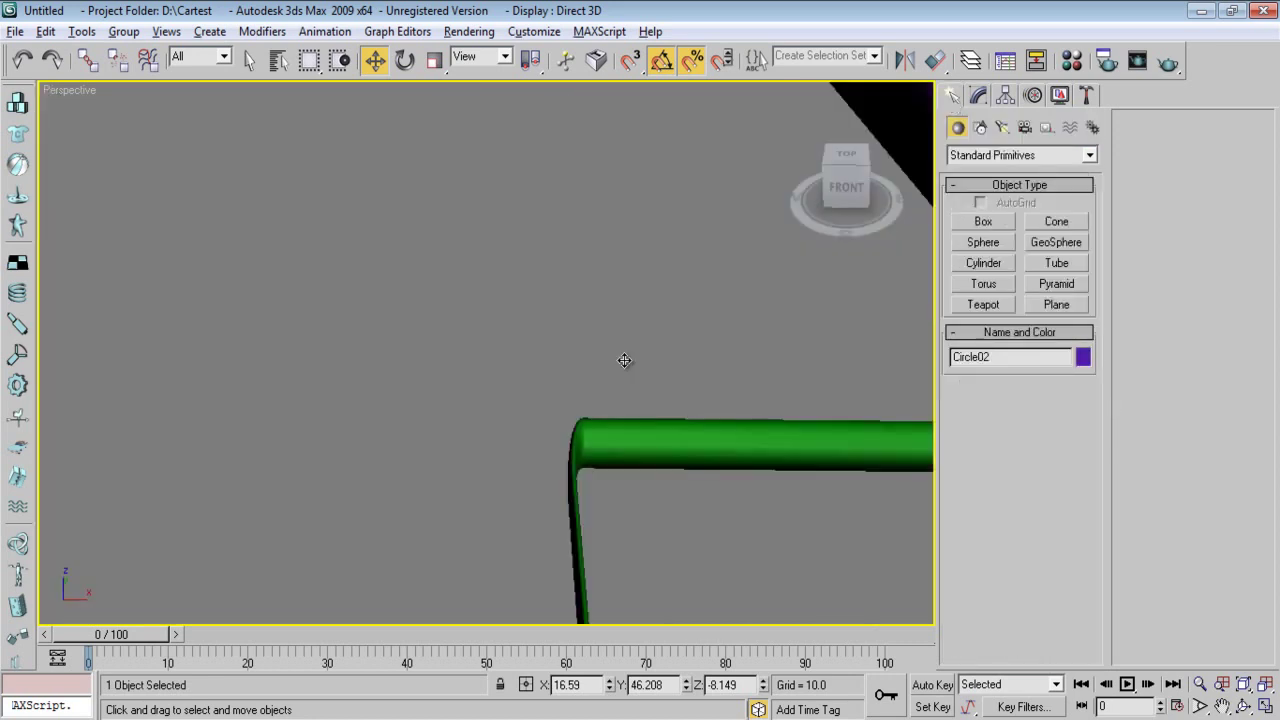
key("shift+z")
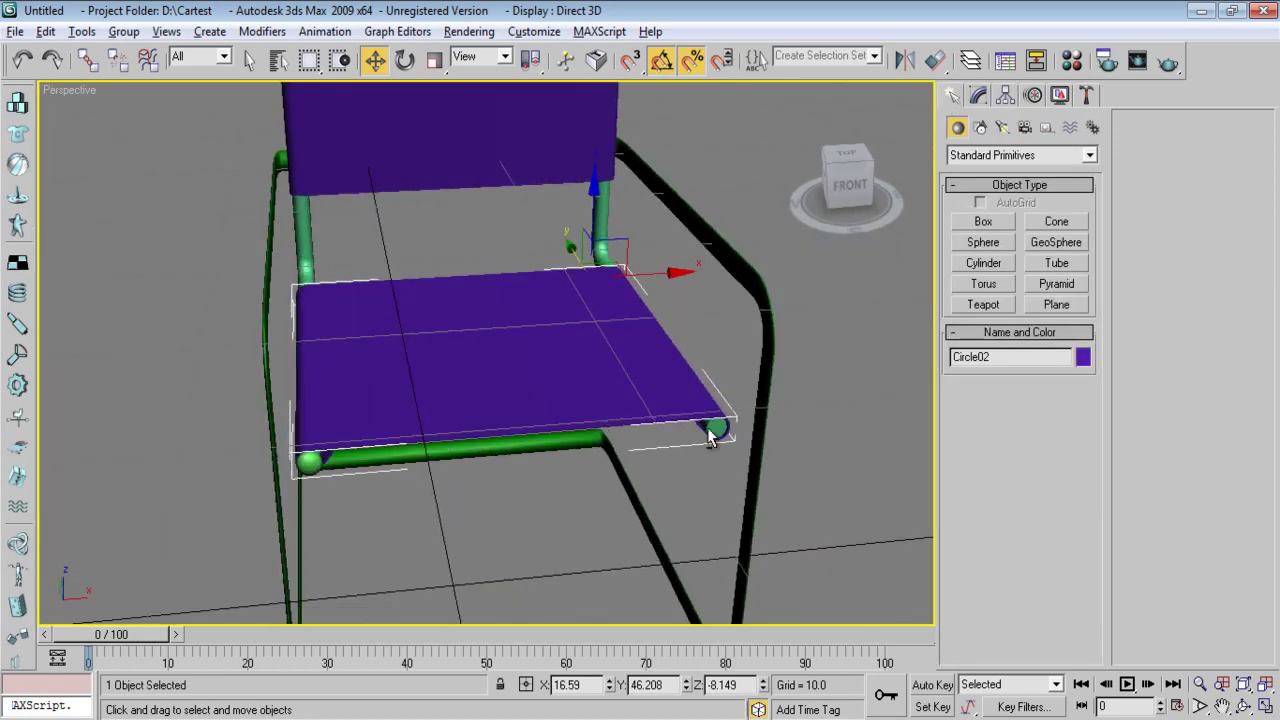
left_click(799, 453)
left_click(312, 459)
mouse_move(352, 455)
left_mouse_down("shift")
mouse_move(735, 440)
mouse_move(764, 532)
left_mouse_up("shift")
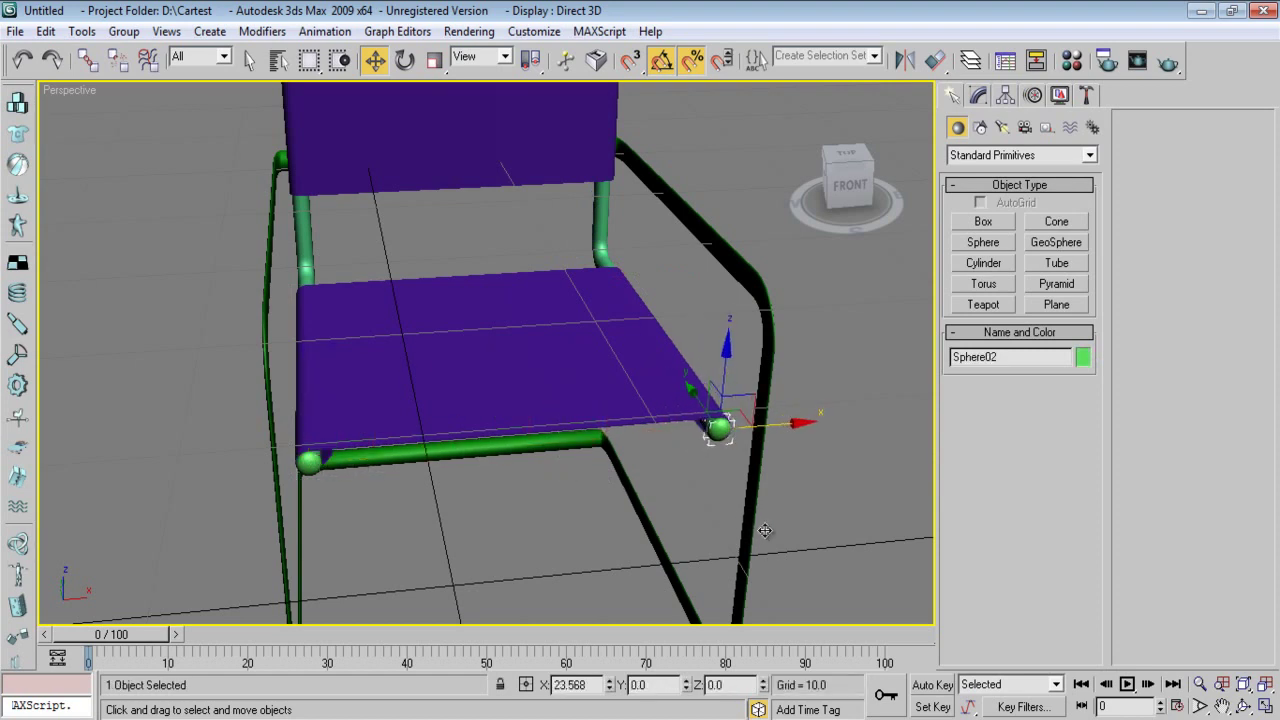
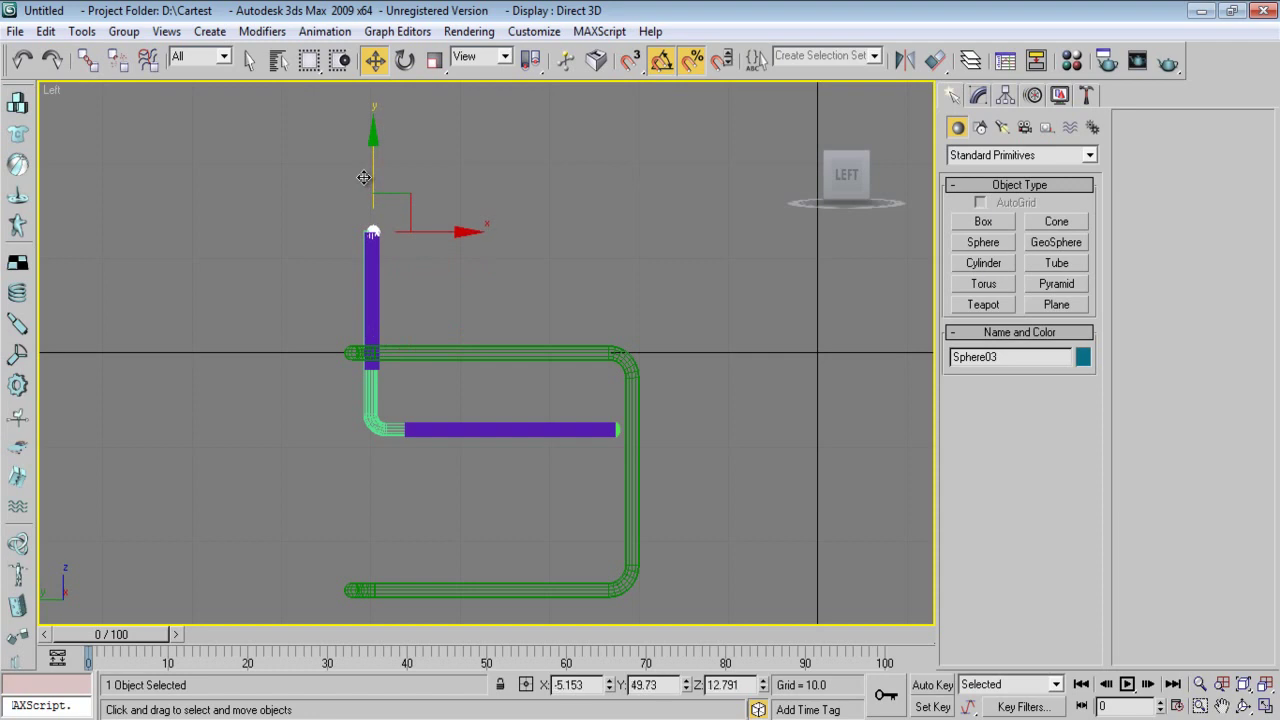
- Move the backrest cap sphere onto the top of the upright support arm, at about Y 49.99, Z 12.926
key("z")
middle_click_drag(549, 400, 607, 412)
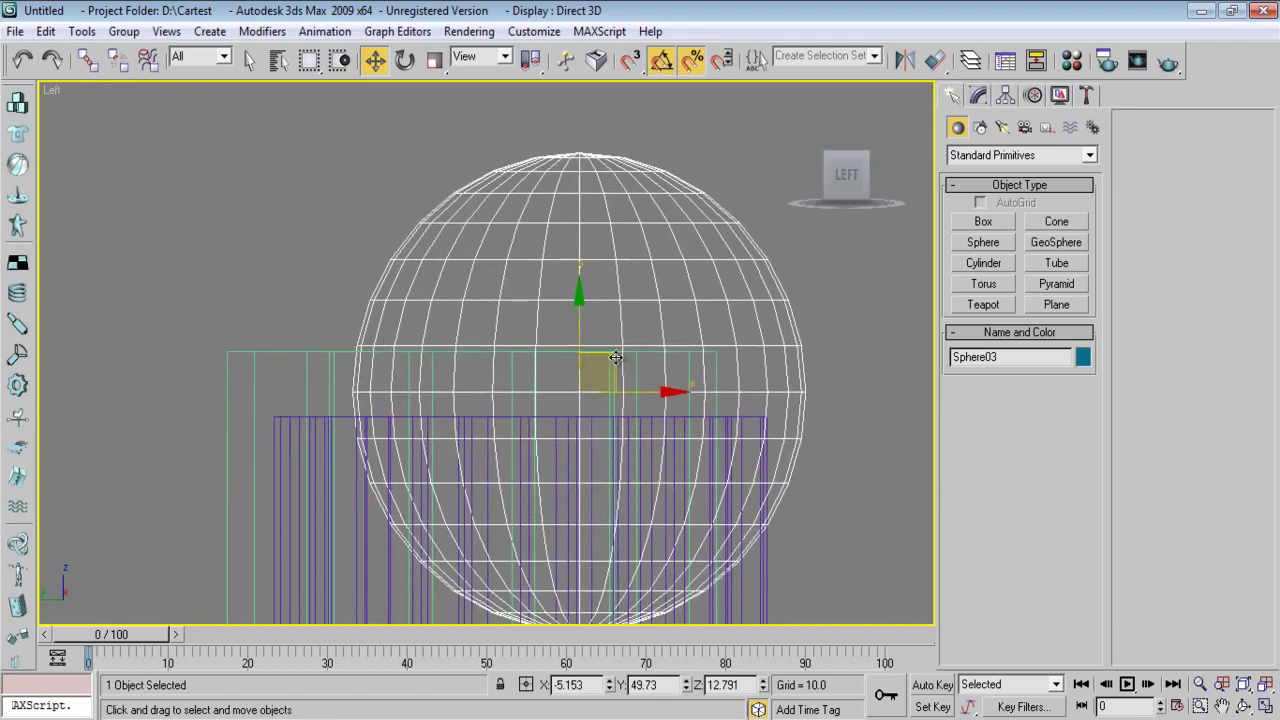
left_click_drag(591, 371, 530, 314)
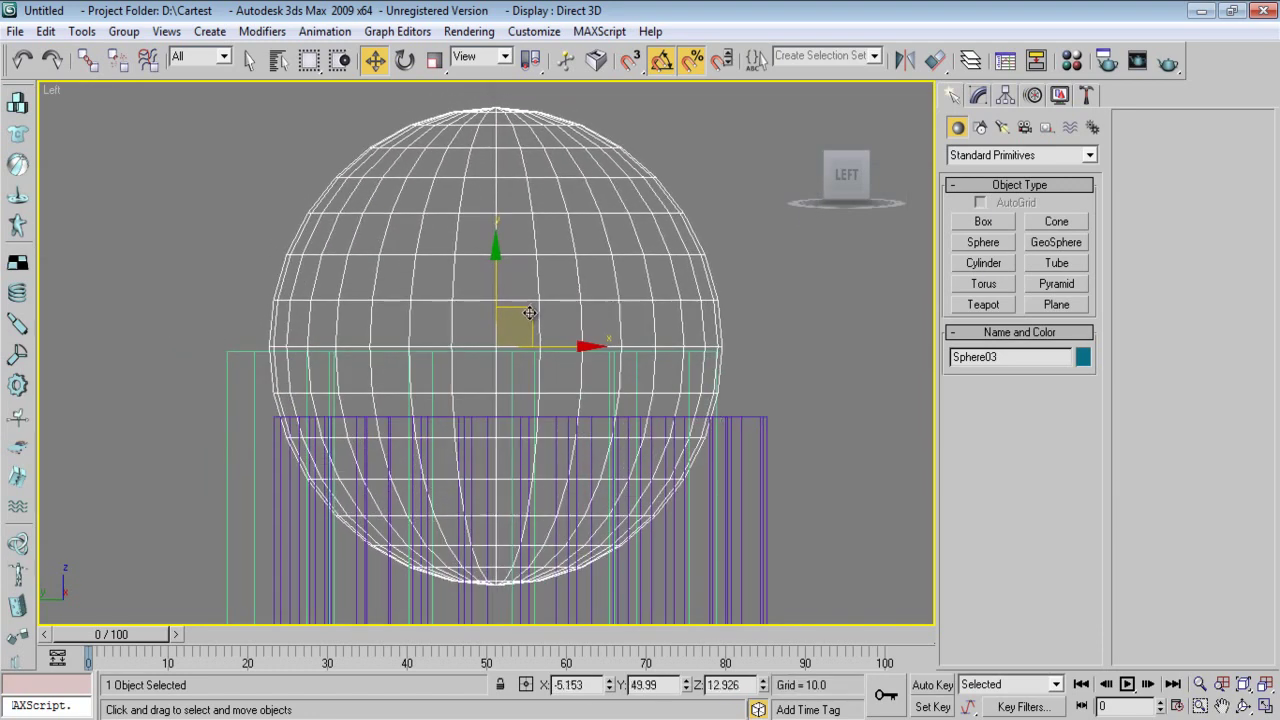
key("t")
mouse_move(413, 349)
middle_mouse_down()
mouse_move(413, 370)
mouse_move(463, 434)
mouse_move(571, 457)
mouse_move(590, 440)
middle_mouse_up()
key("p")
key("z")
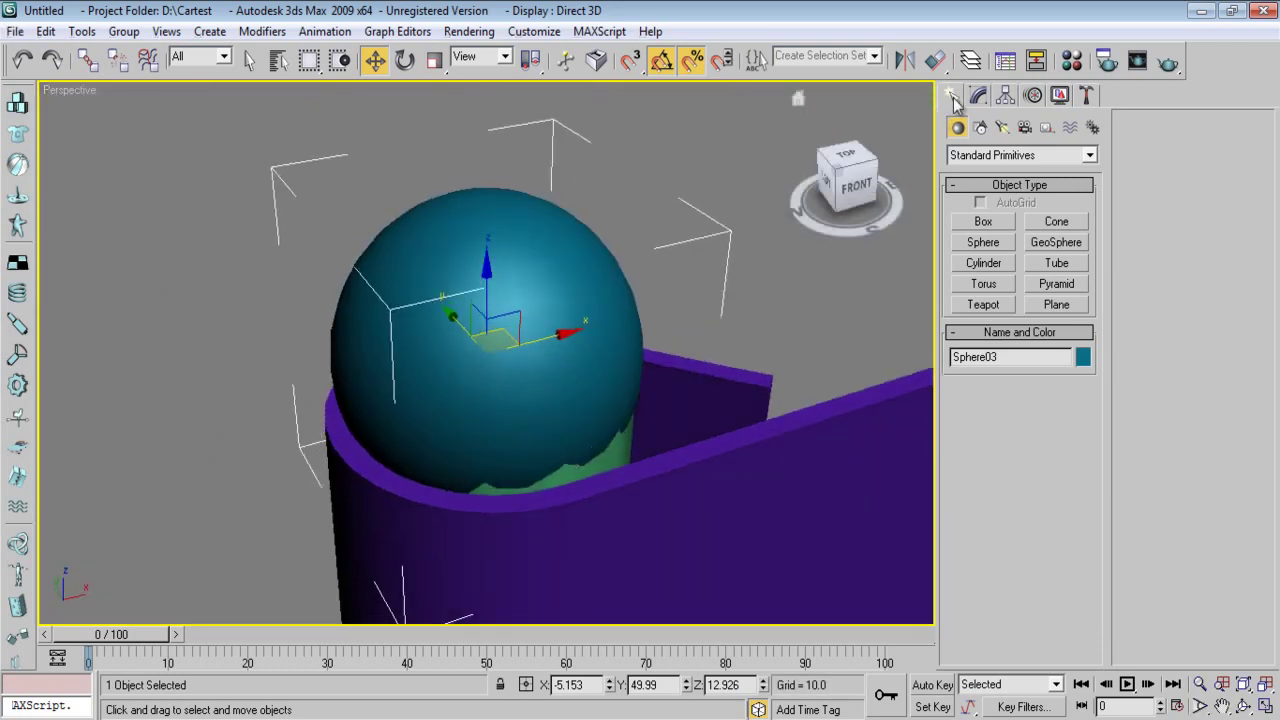
- Flatten the backrest cap sphere to 65 percent along Z and lower it to about Z 12.781
left_click(981, 96)
key("r")
key("r")
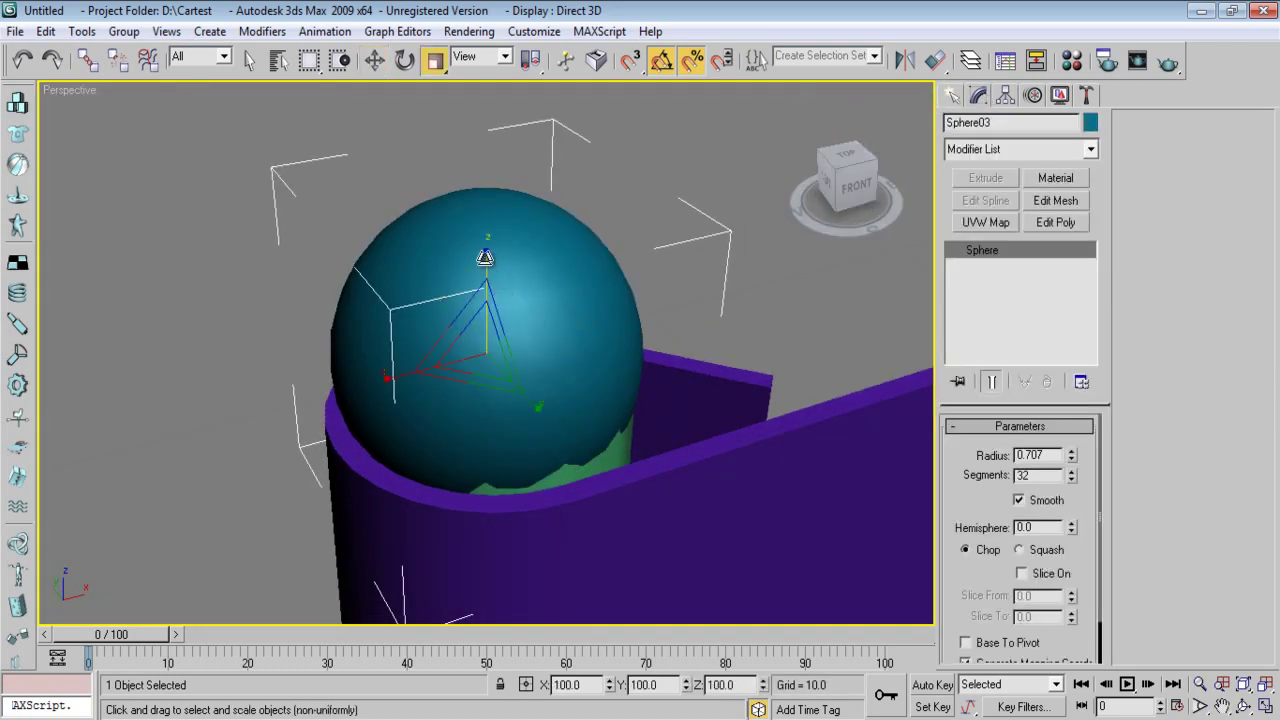
mouse_move(486, 251)
left_mouse_down()
mouse_move(487, 301)
mouse_move(484, 264)
left_mouse_up()
key("w")
key("r")
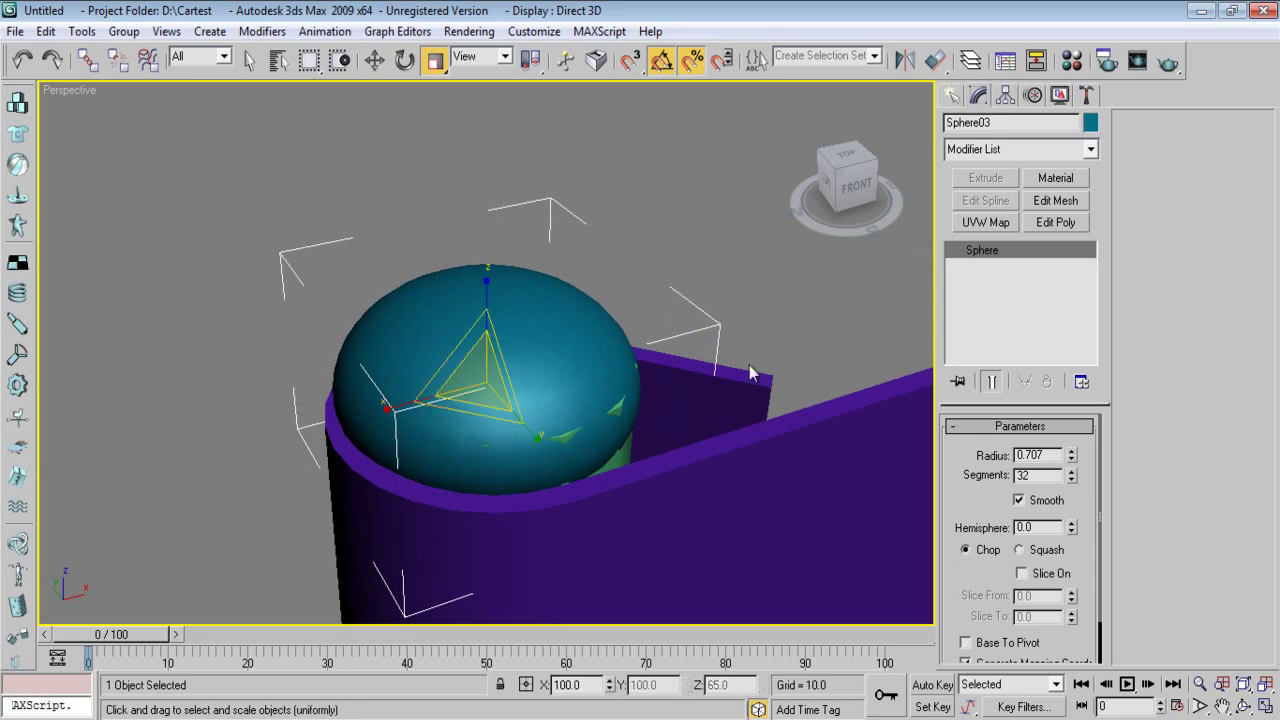
- Increase the backrest cap sphere's radius to 0.727
left_click(1069, 452)
scroll(623, 460, "up", 1)
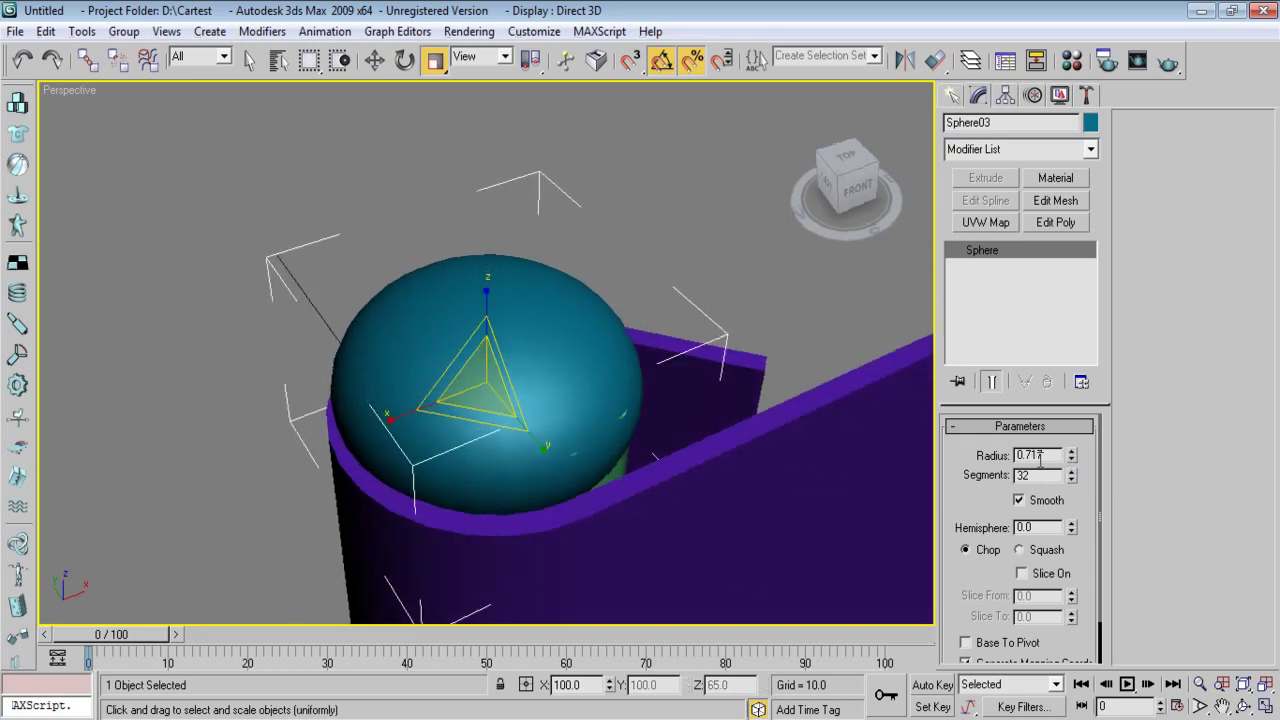
left_click(1073, 456)
scroll(551, 434, "down", 4)
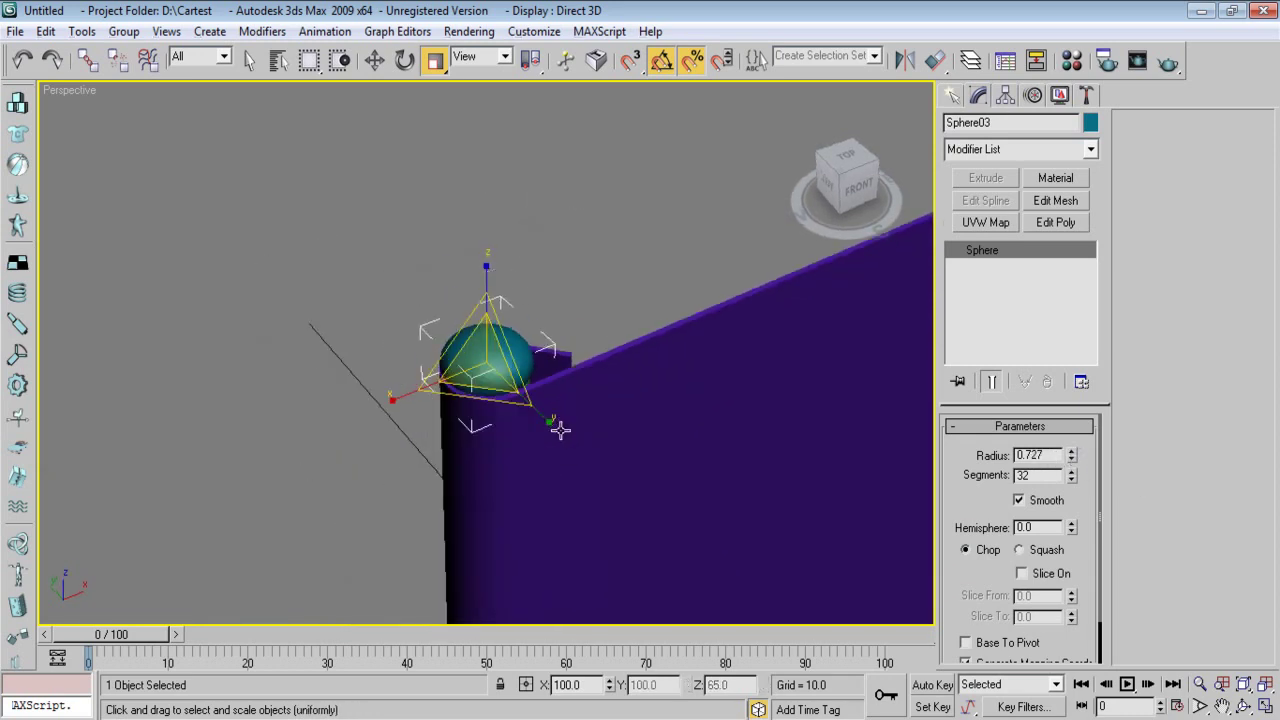
- Copy the backrest cap sphere along X to the top of the other upright arm, at about X 18.188
key("w")
middle_click_drag(586, 429, 254, 500)
scroll(291, 440, "down", 3)
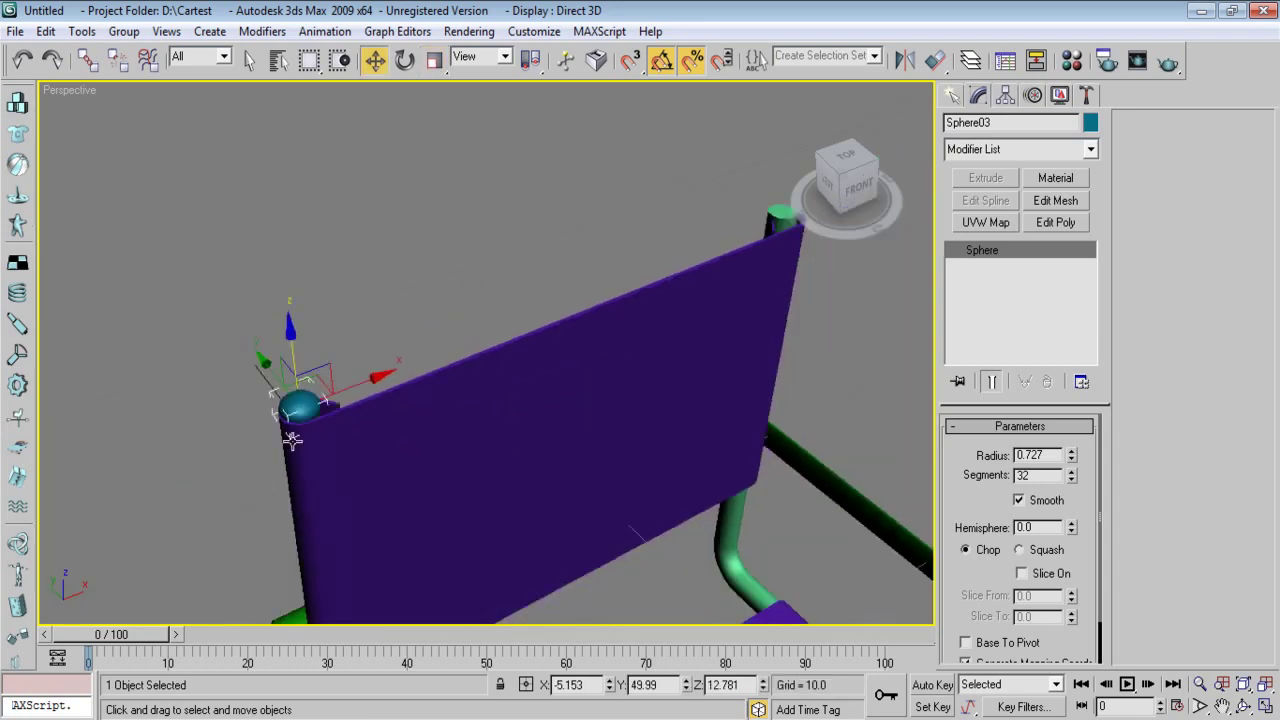
mouse_move(330, 400)
left_mouse_down("shift")
mouse_move(829, 314)
mouse_move(807, 316)
left_mouse_up("shift")
left_click(642, 453)
key("z")
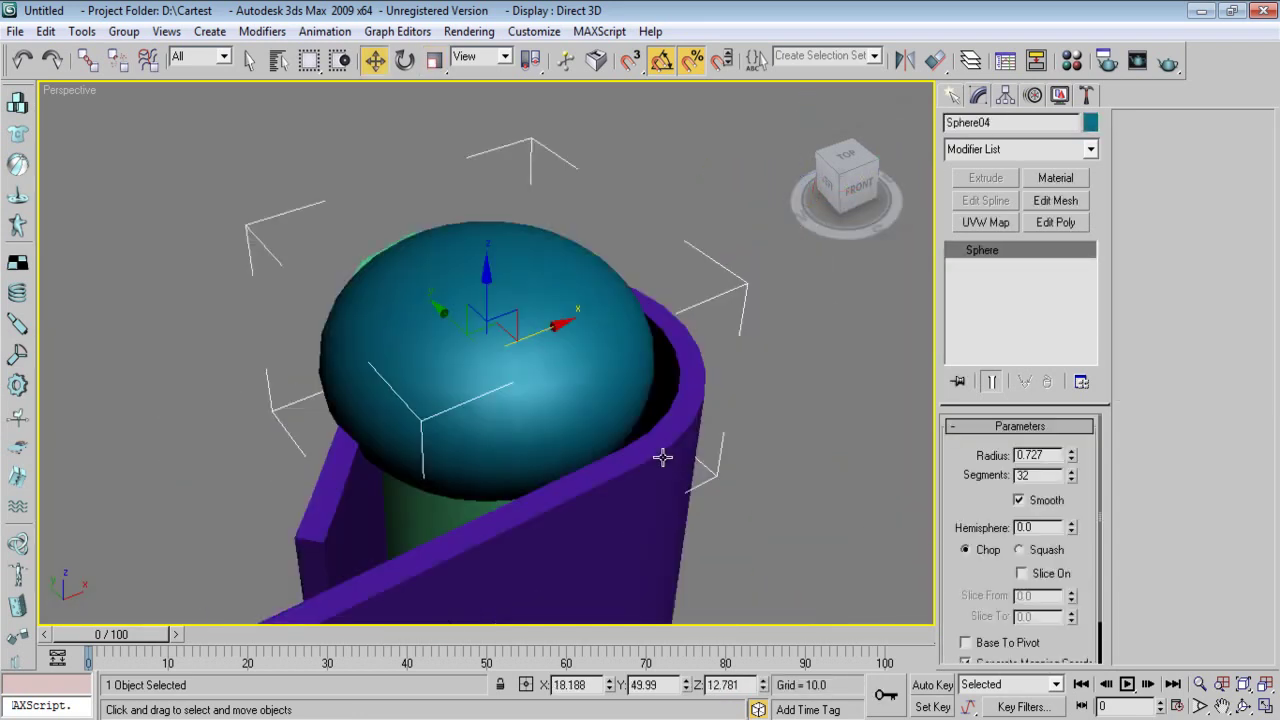
- Nudge the copied cap sphere to about X 18.242, Y 50.183 to align it with its support arm
middle_click_drag(581, 486, 561, 379, "alt")
middle_click_drag(534, 296, 540, 290, "alt")
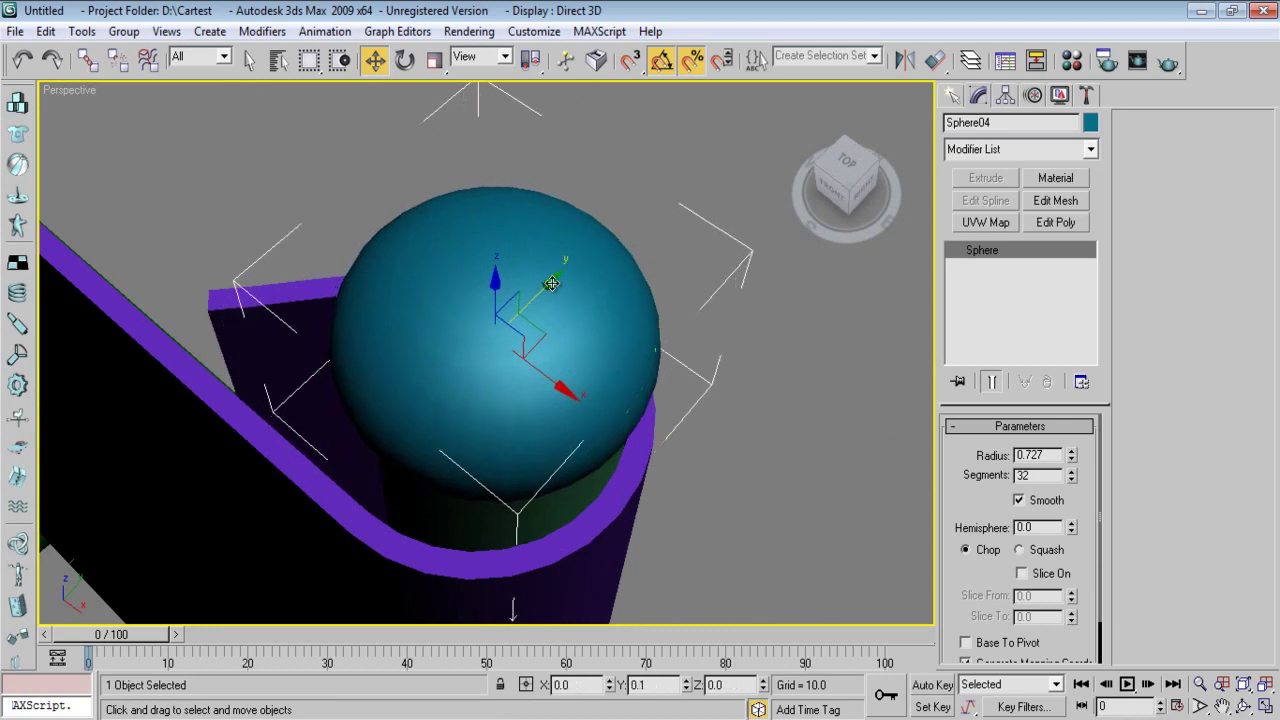
scroll(517, 451, "down", 4)
middle_click_drag(383, 533, 417, 500, "alt")
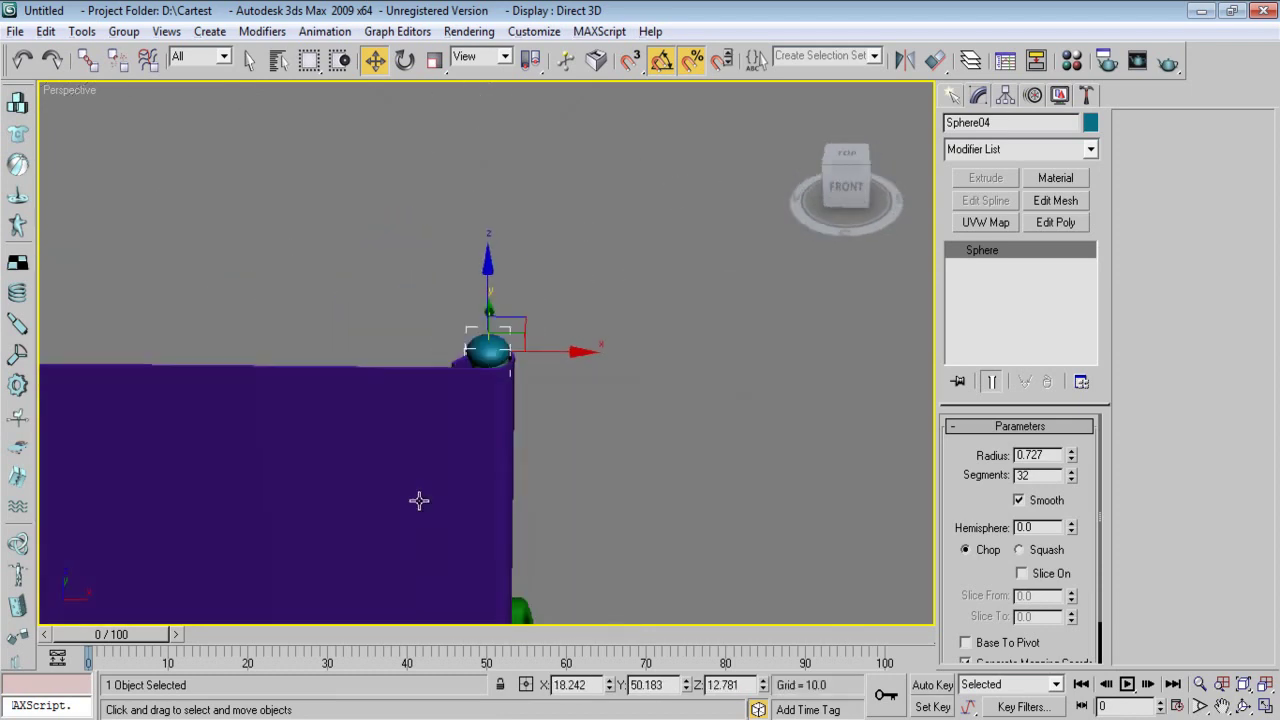
- Examine the capped supports, armrest frame and panels in the perspective, left and front views
scroll(408, 500, "down", 5)
middle_click_drag(527, 523, 679, 486, "alt")
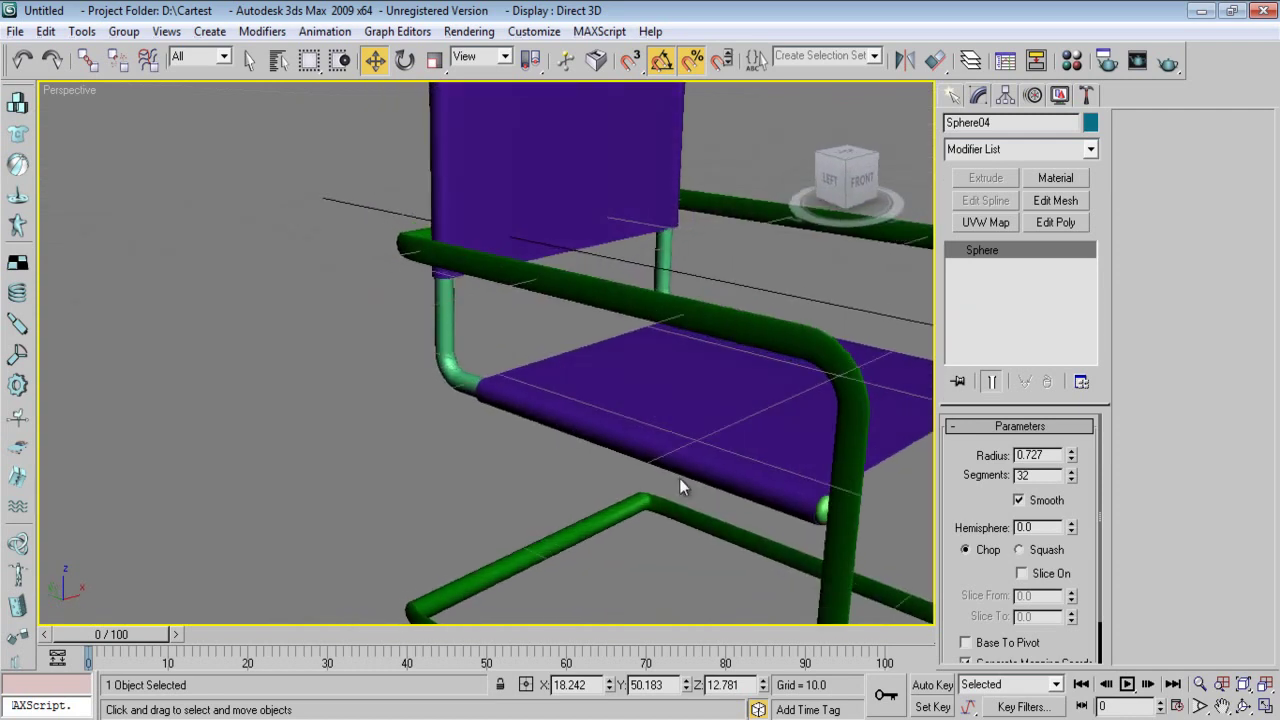
key("l")
scroll(586, 400, "down", 6)
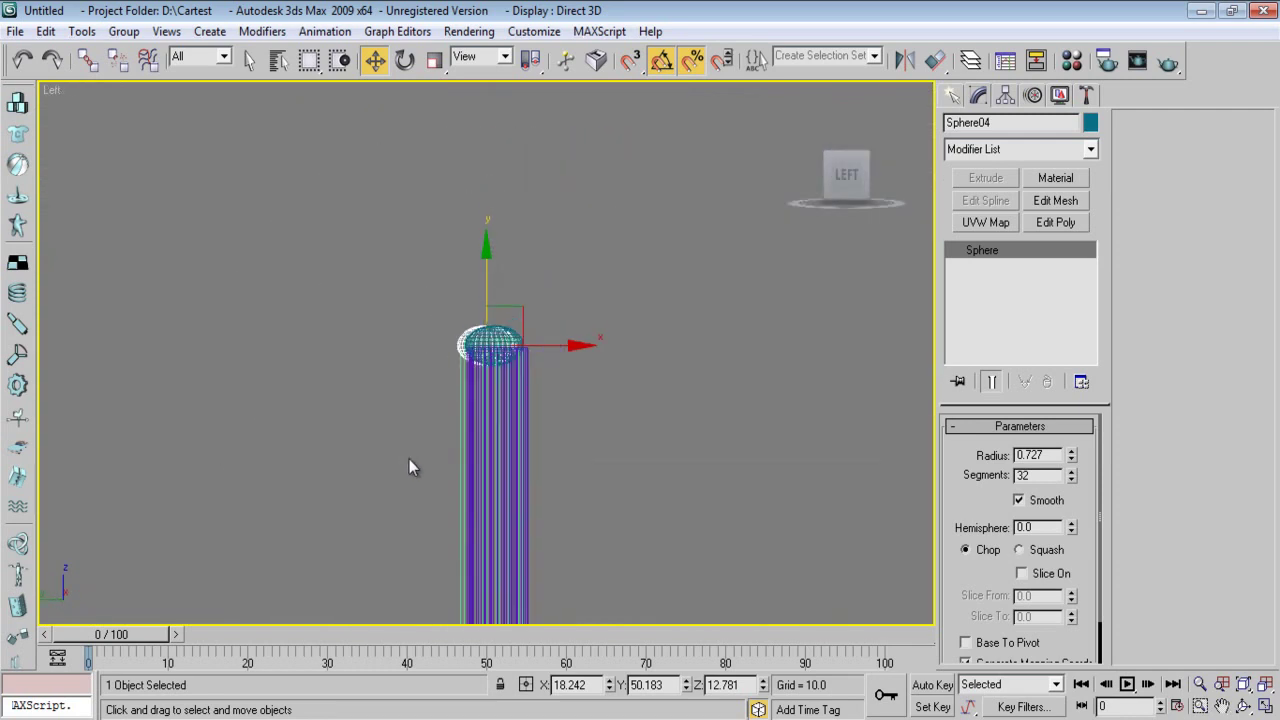
scroll(486, 485, "down", 4)
middle_click_drag(563, 503, 621, 386)
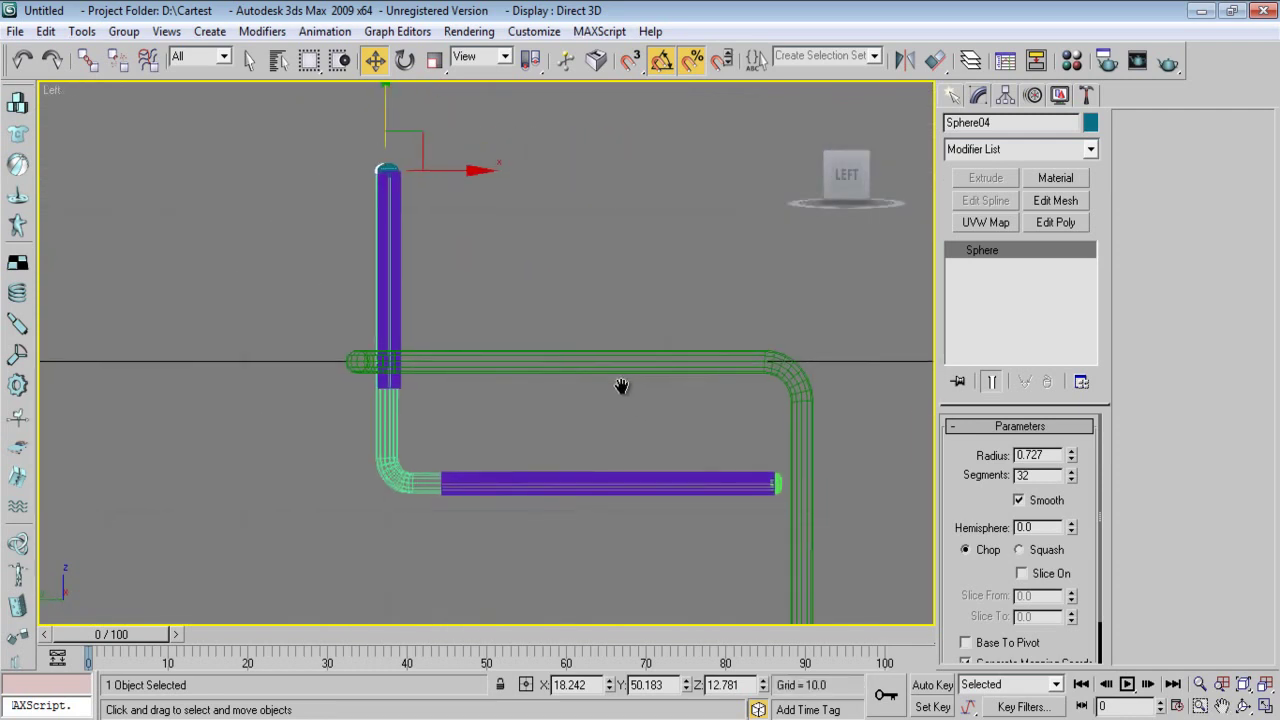
key("f")
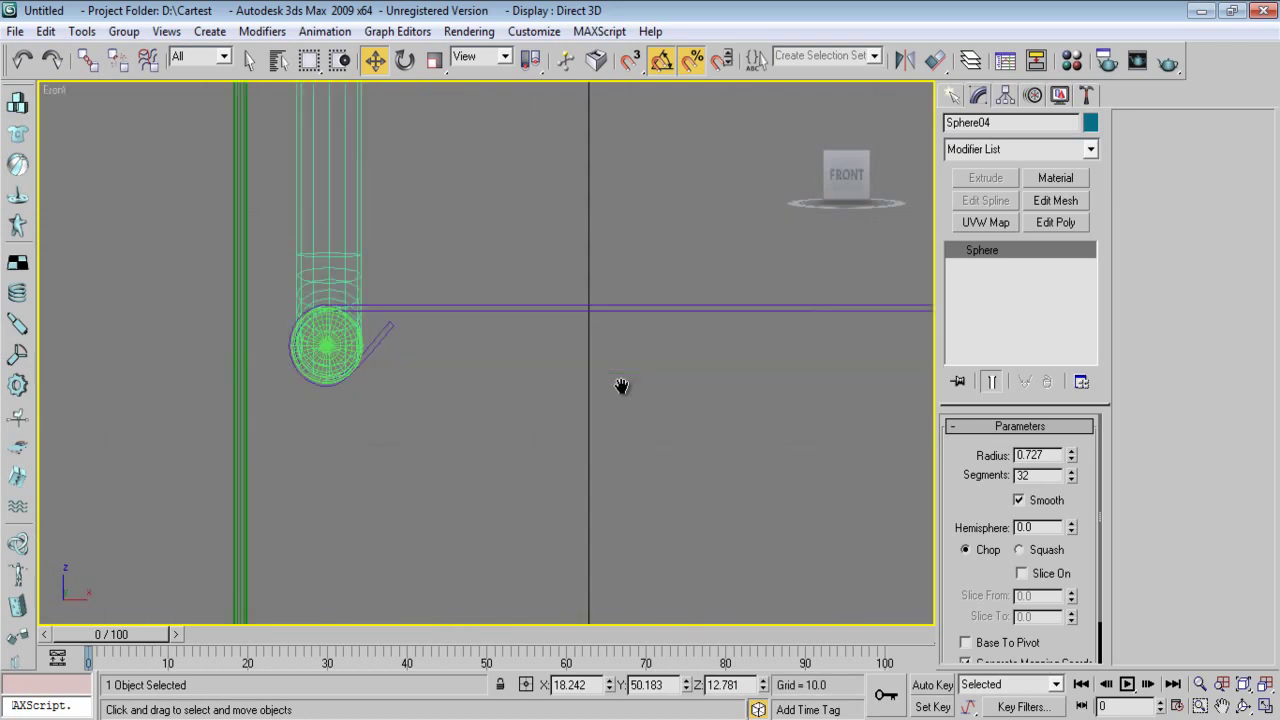
scroll(491, 449, "down", 3)
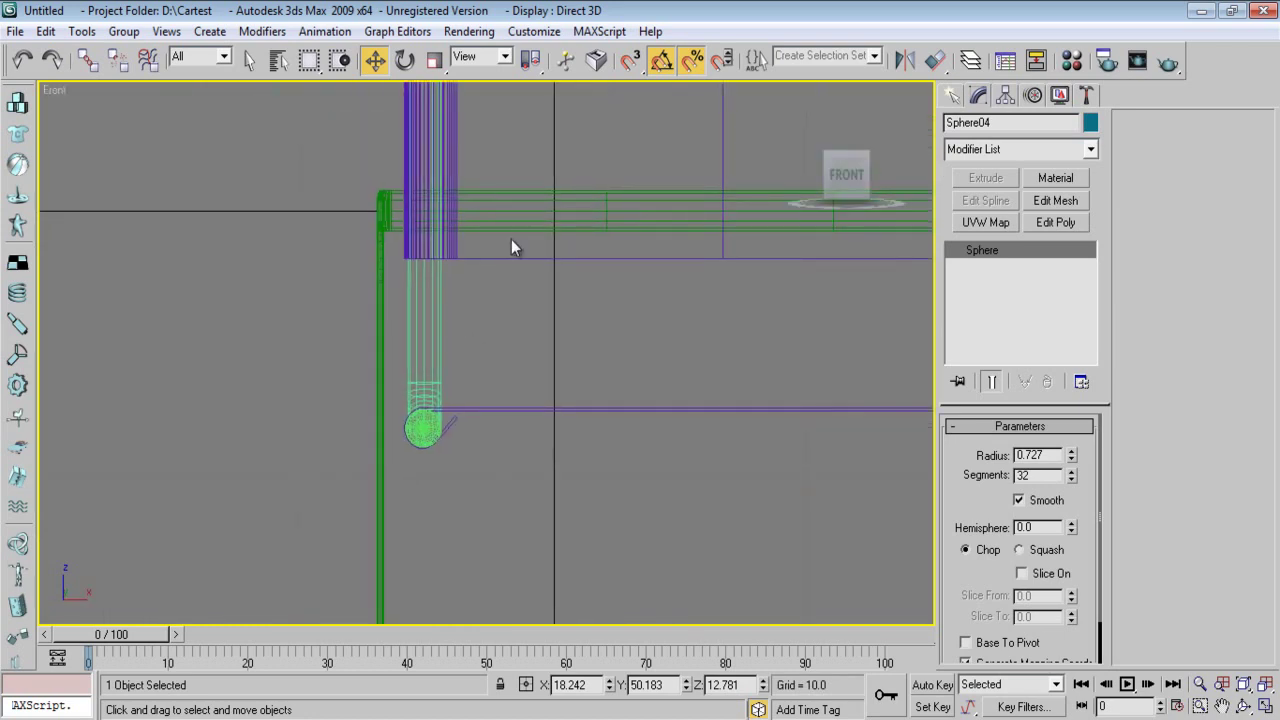
middle_click_drag(531, 229, 546, 311)
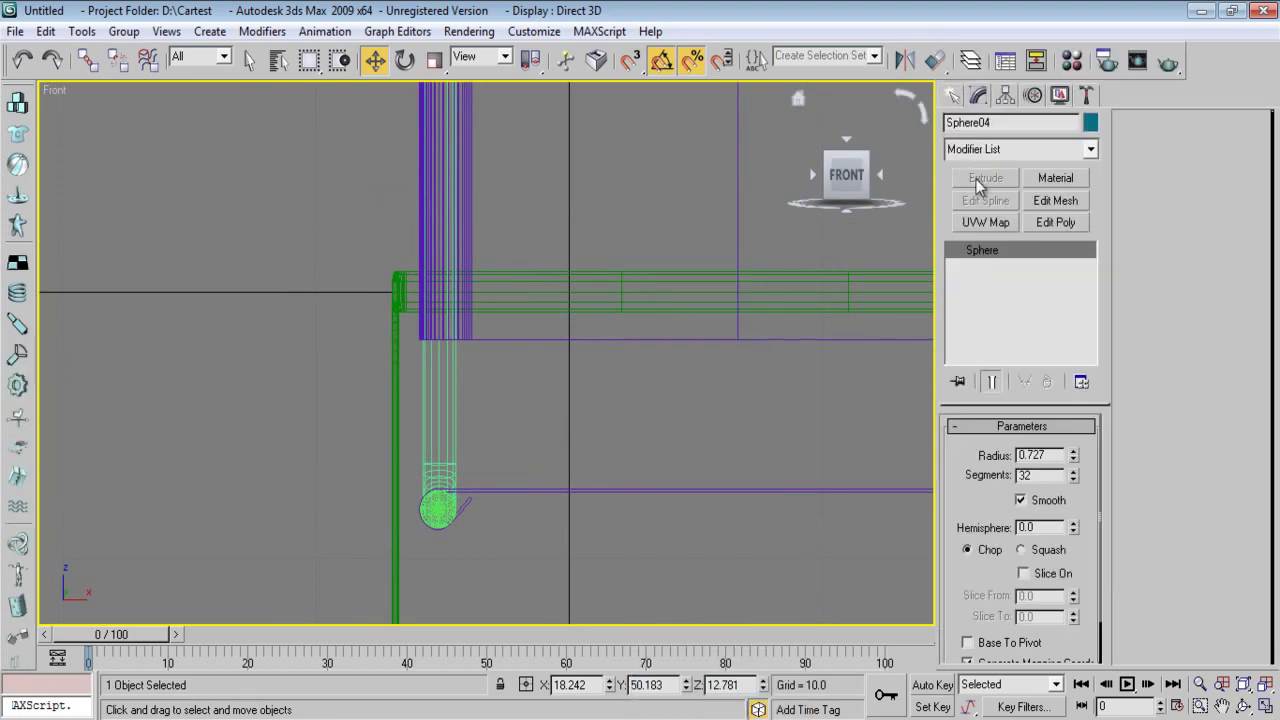
- Draw an L-shaped line in the front view at the armrest's end, with its vertical leg about 7.5 units long
left_click(952, 95)
left_click(980, 128)
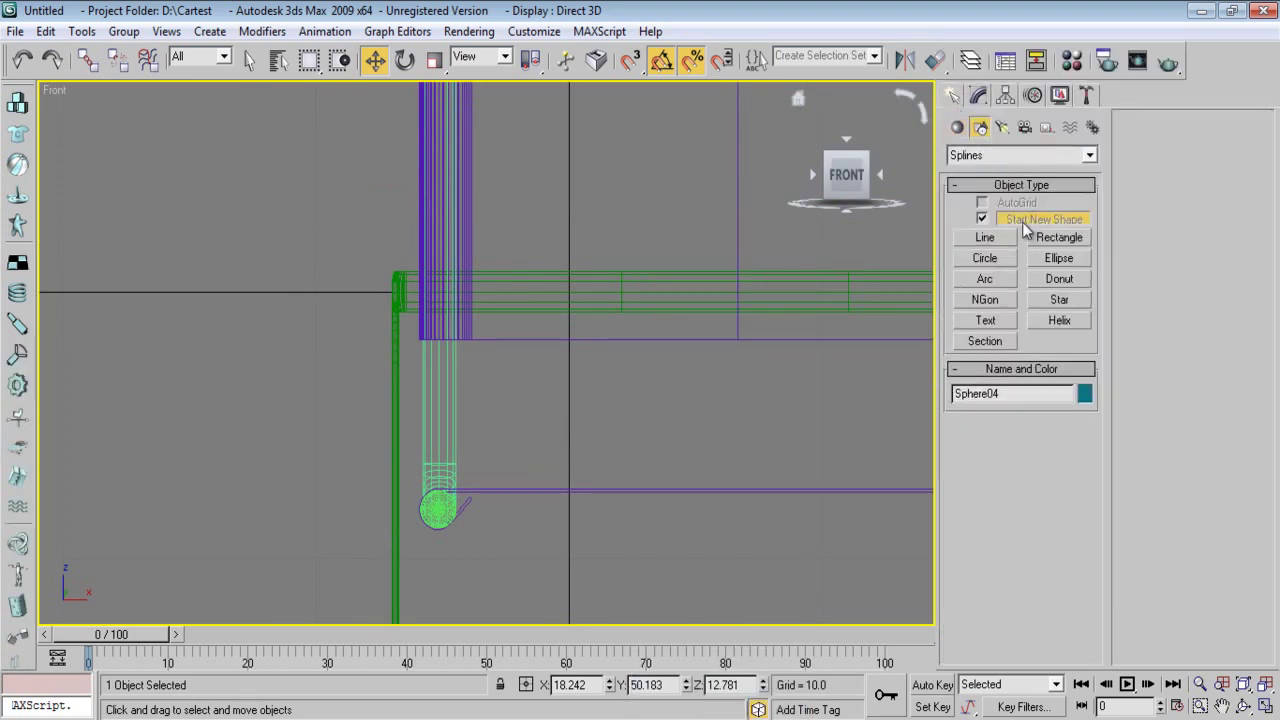
left_click(985, 237)
scroll(408, 352, "up", 2)
middle_click_drag(408, 352, 419, 352)
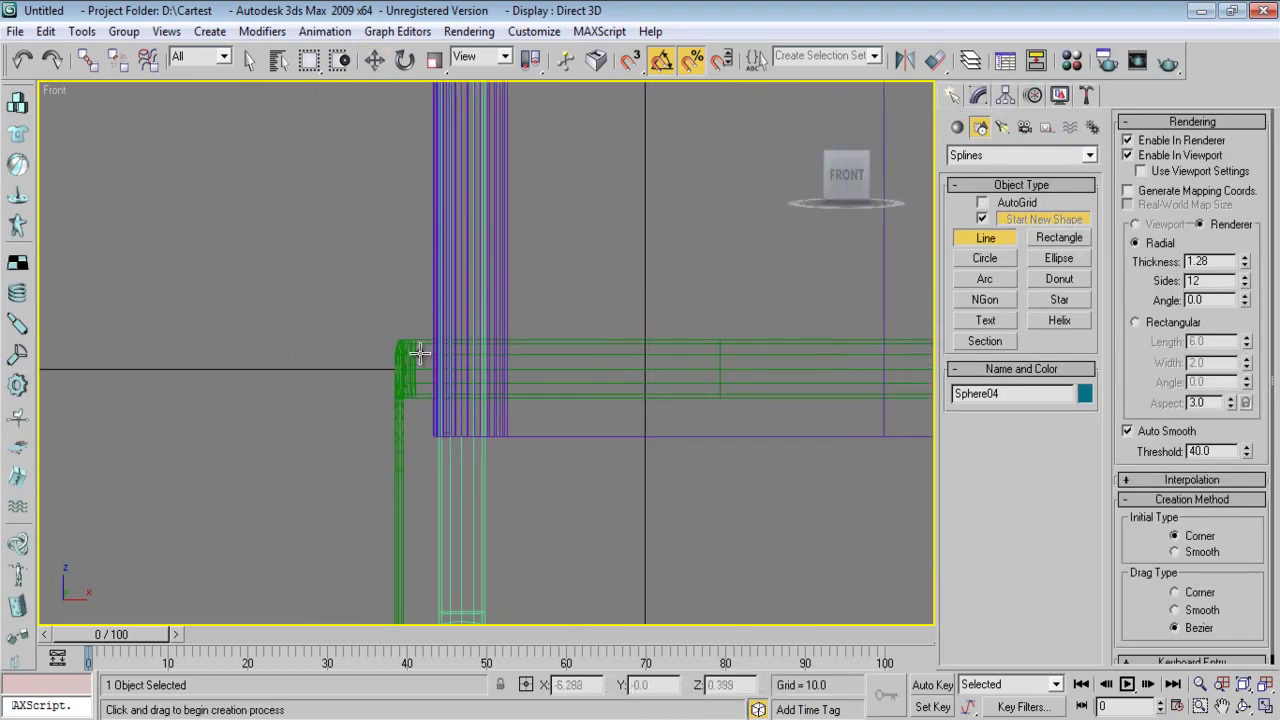
left_click(395, 329)
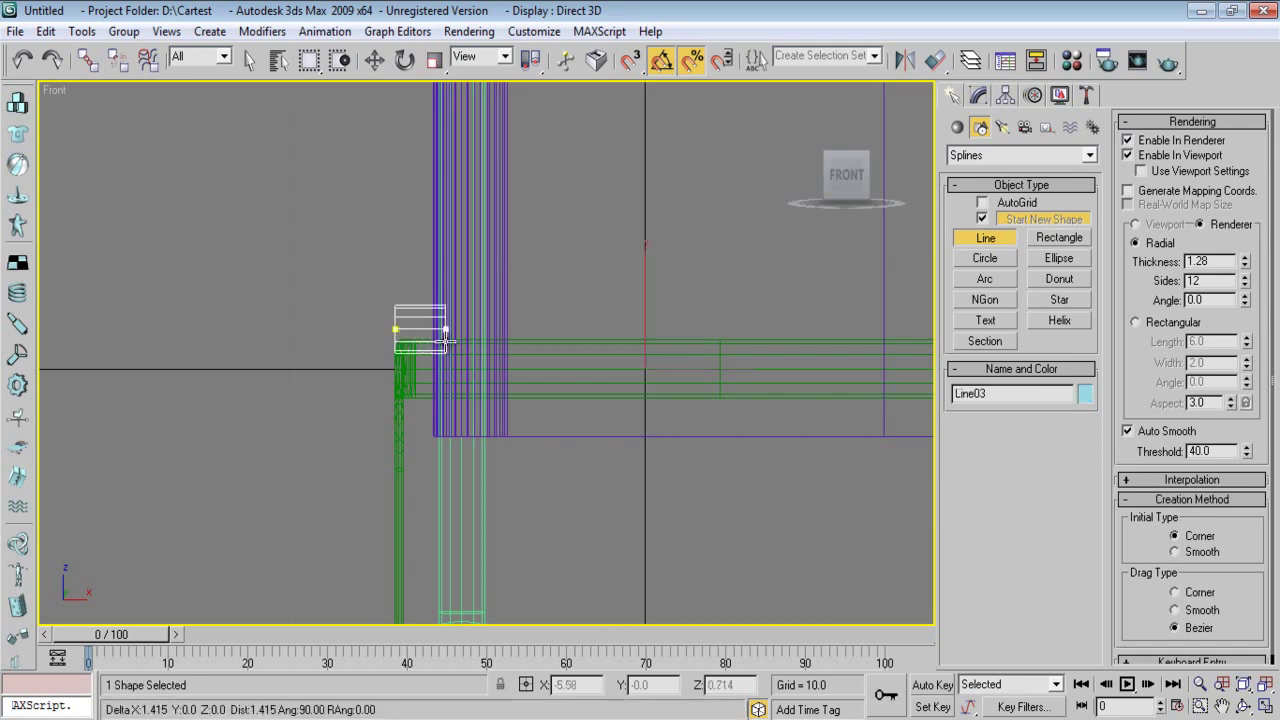
left_click(510, 334)
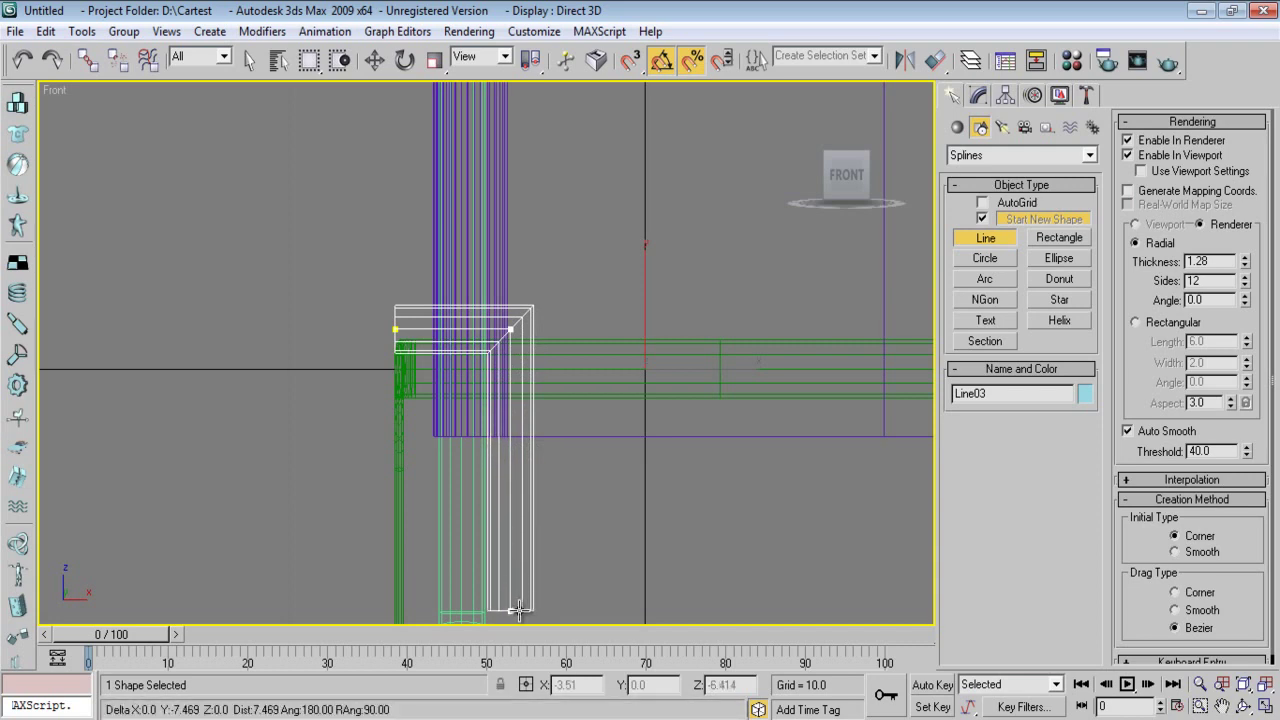
left_click(516, 608)
right_click(635, 520)
- Turn off renderer and viewport thickness for the L-shaped line
key("p")
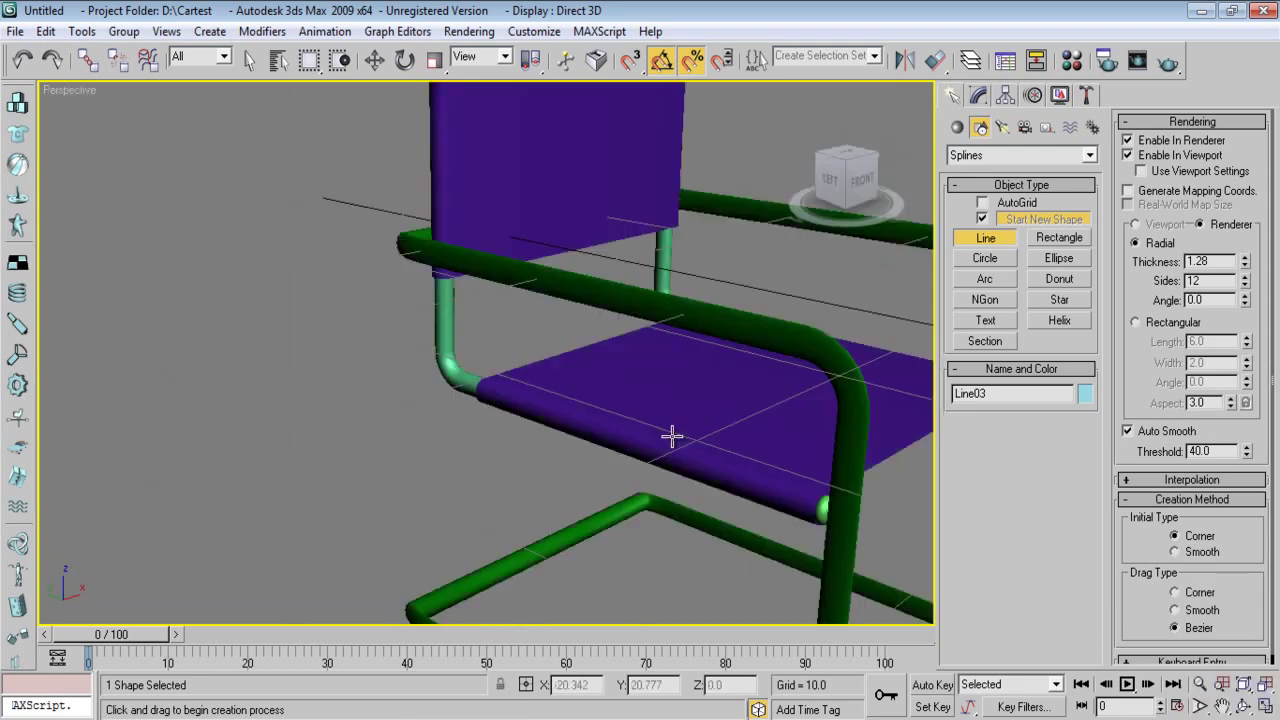
scroll(665, 424, "down", 10)
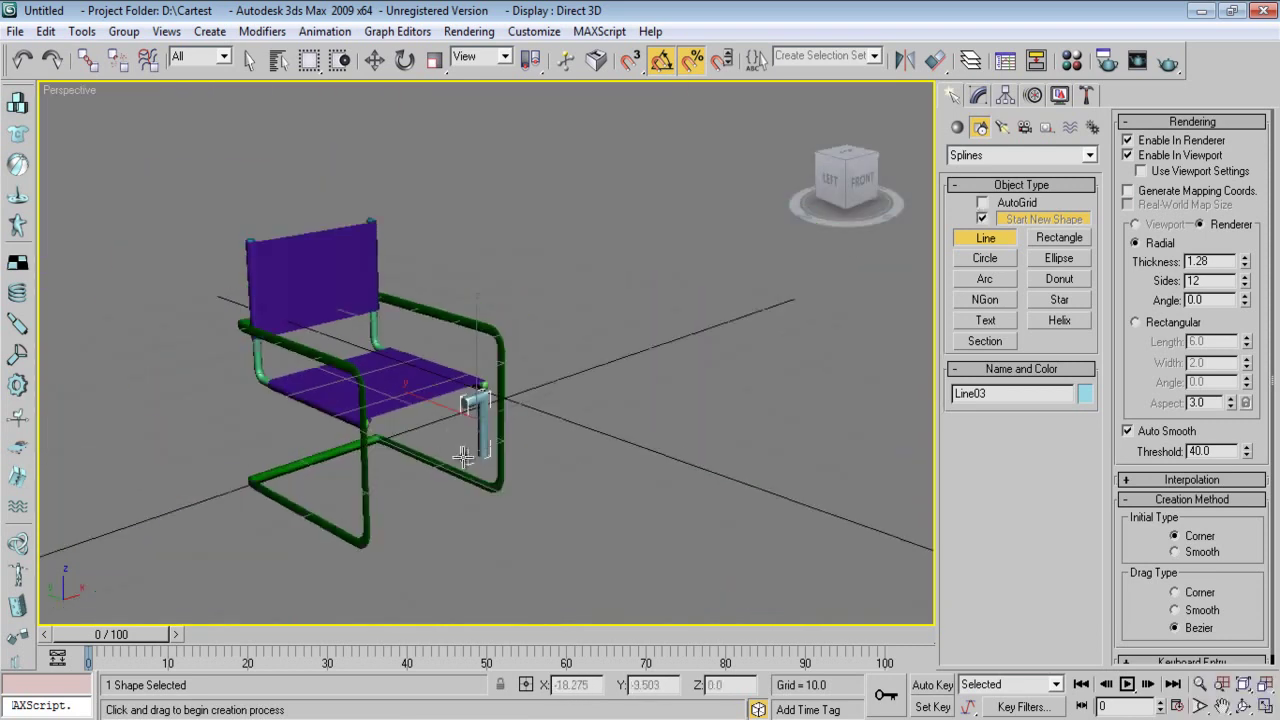
left_click(1163, 155)
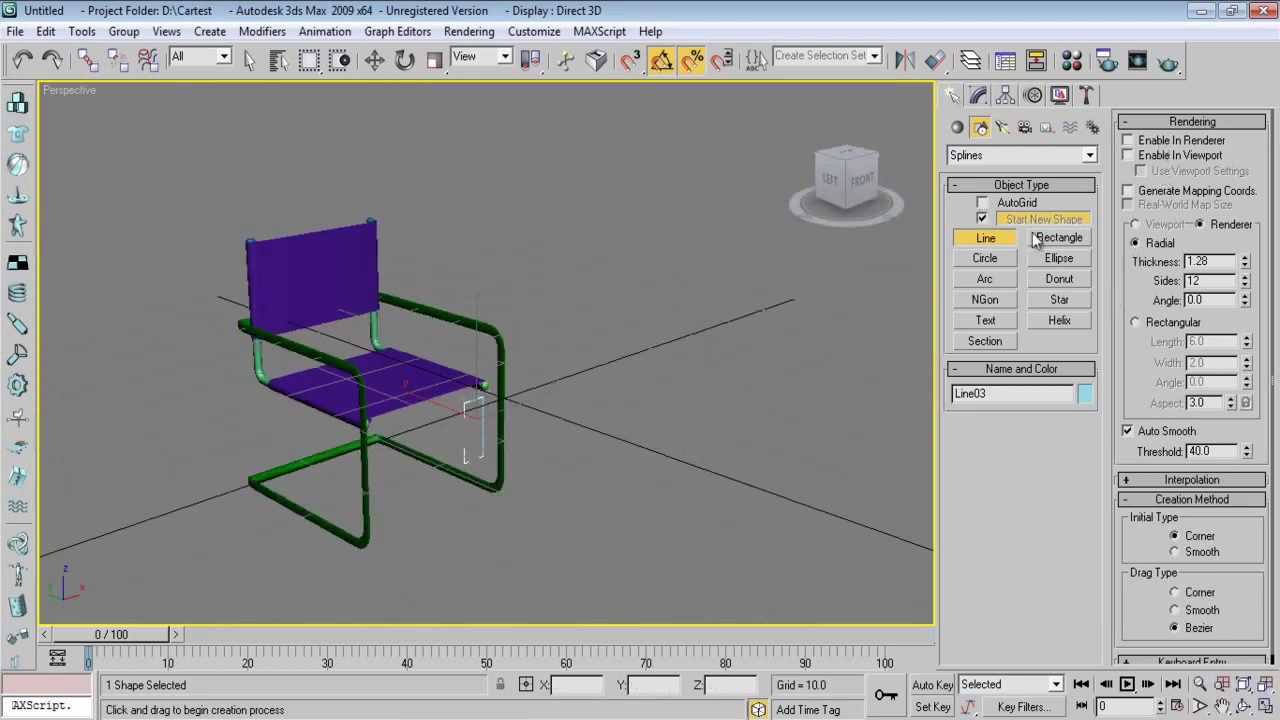
left_click(976, 97)
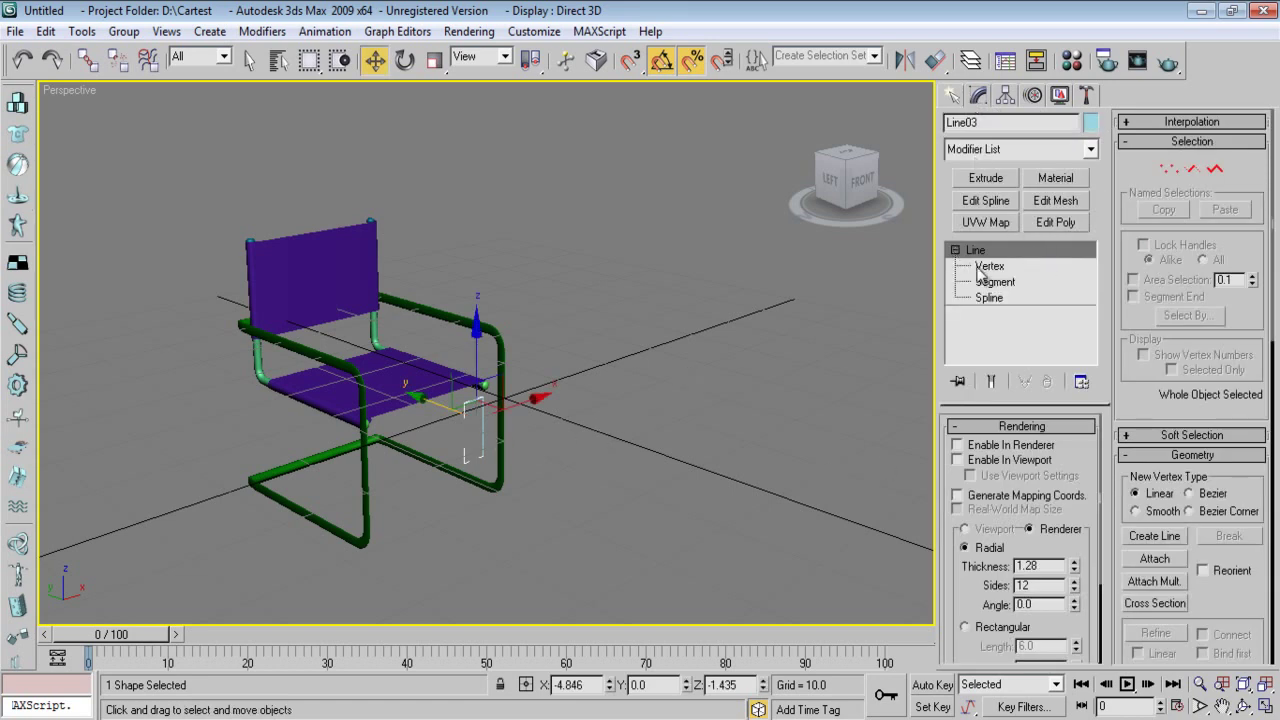
left_click(982, 267)
middle_click_drag(512, 436, 503, 403, "alt")
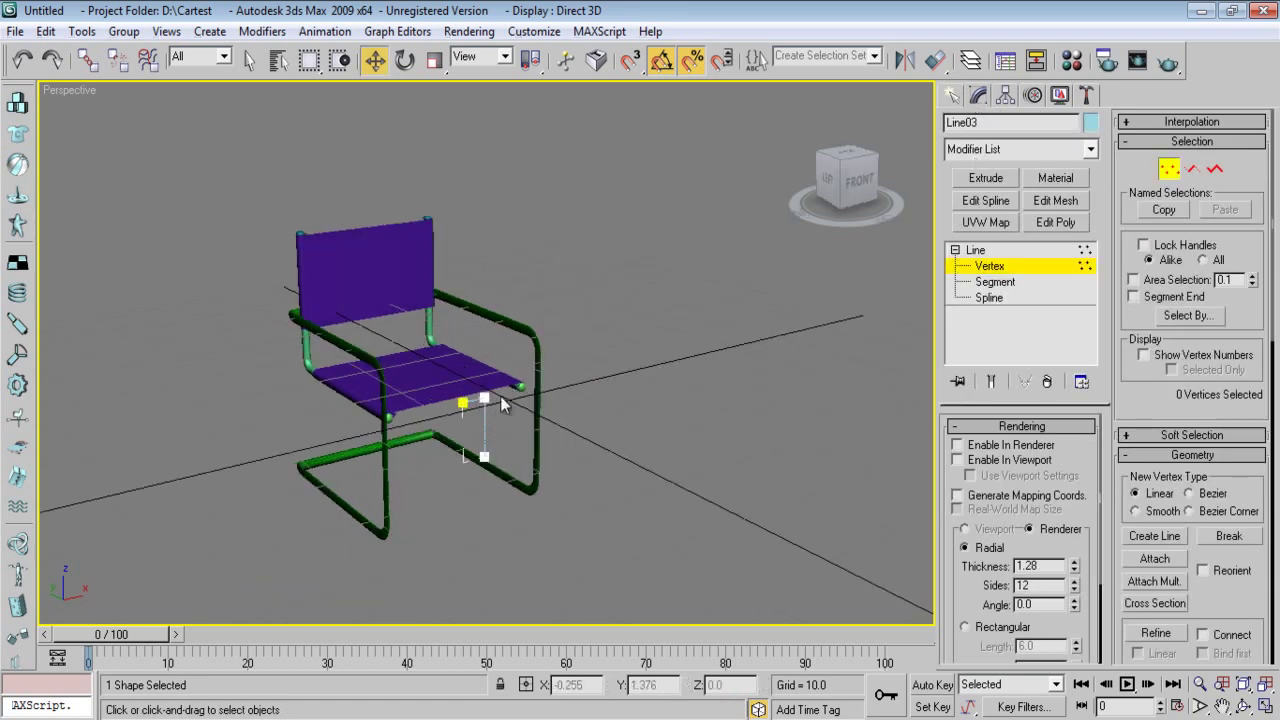
left_click(485, 399)
scroll(1236, 528, "down", 5)
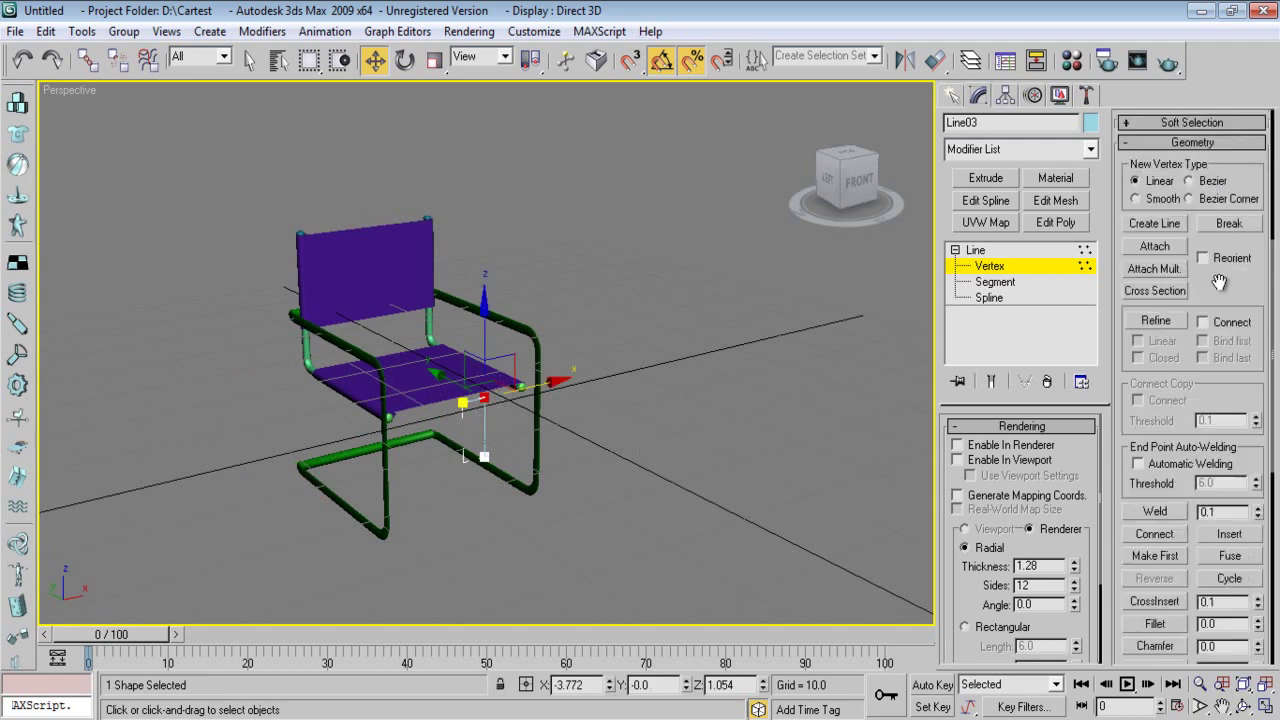
- Move the L-shaped line to the rear end of the armrest, at about Y 44.598
left_click(952, 96)
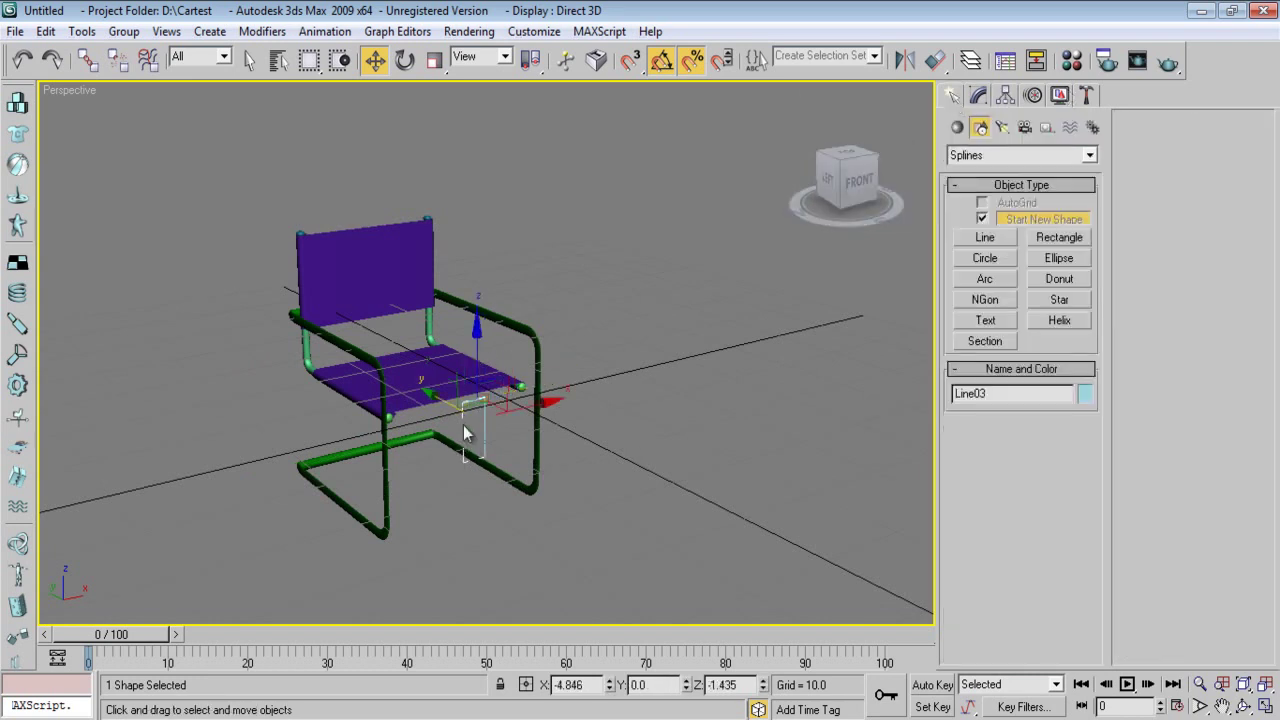
left_click_drag(466, 415, 284, 282)
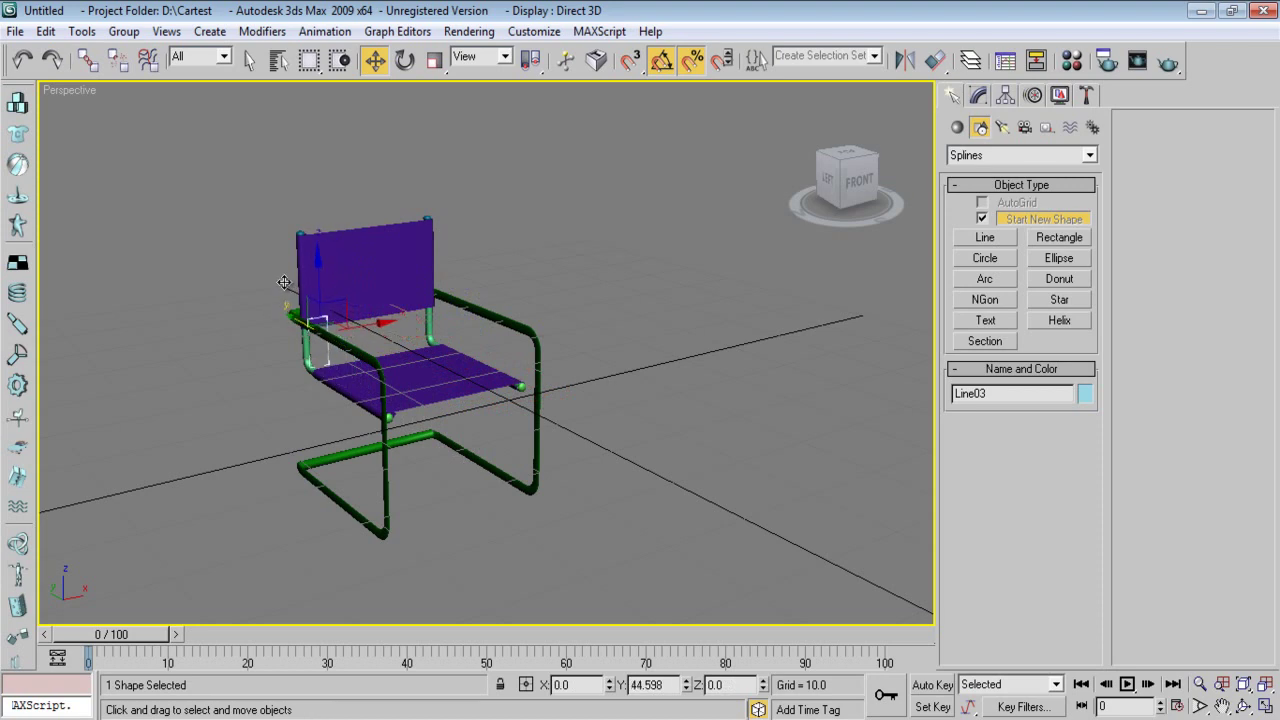
left_click(978, 97)
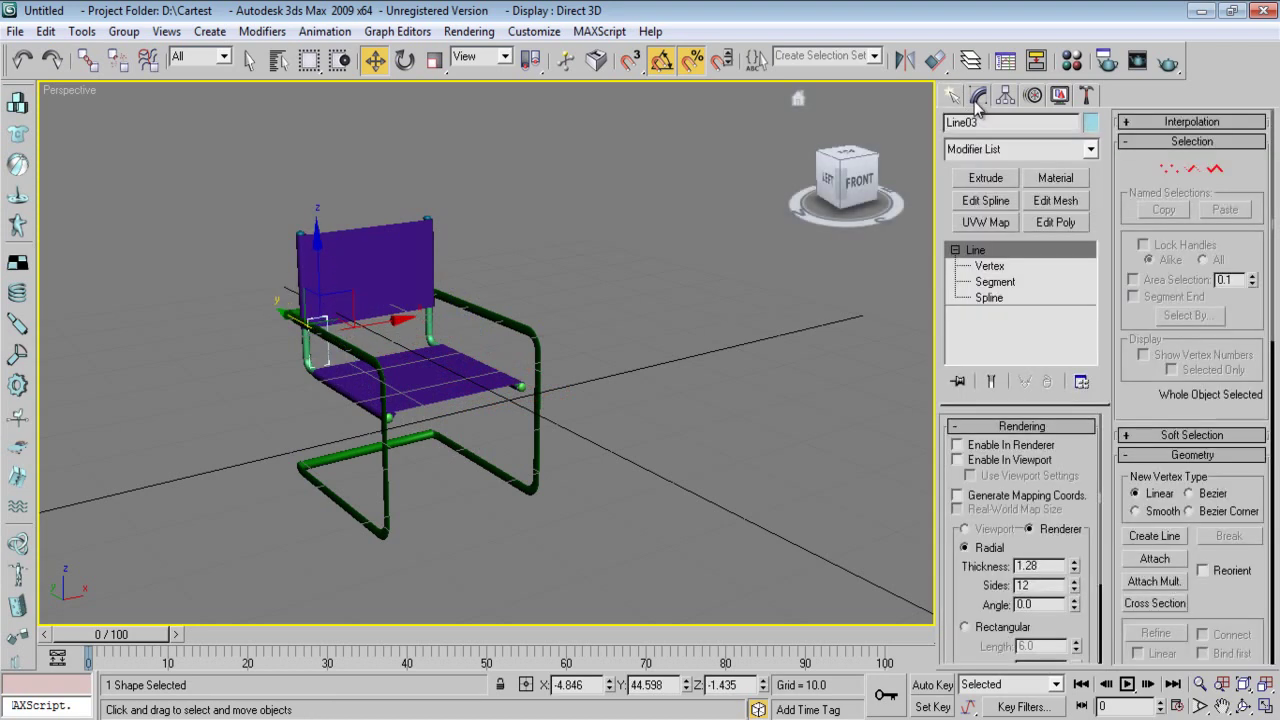
left_click(988, 298)
left_click(989, 266)
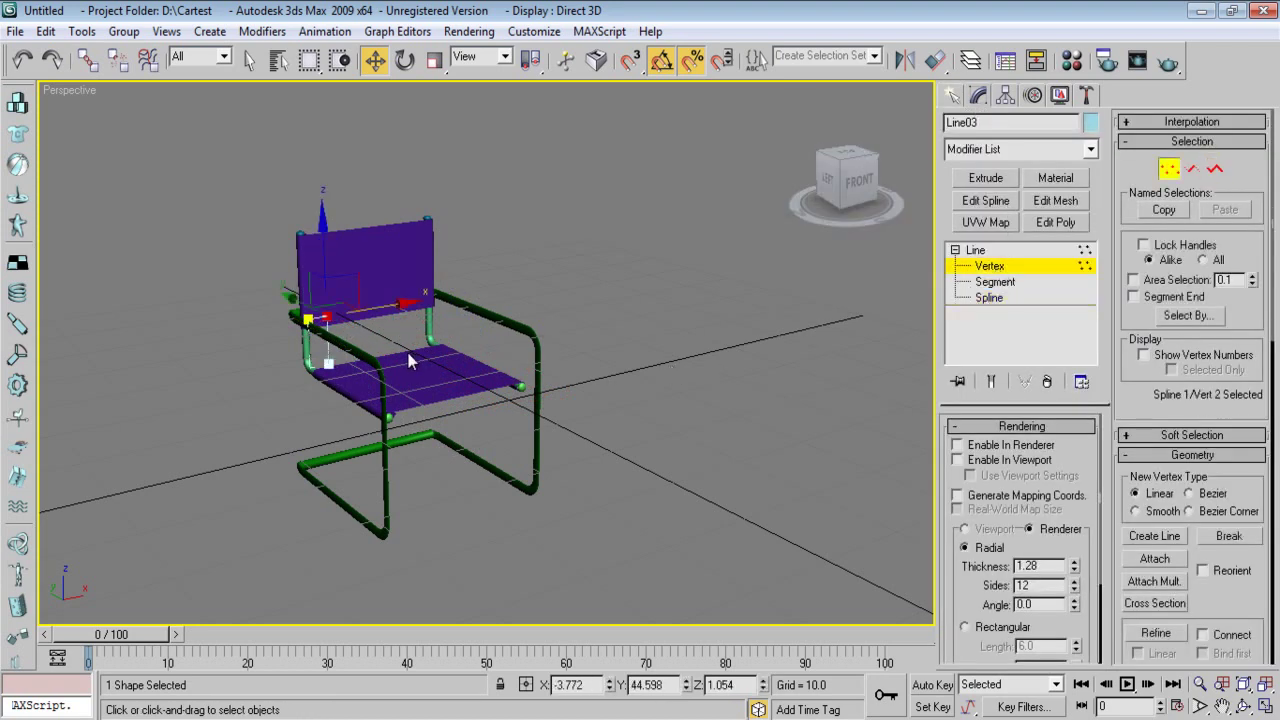
key("z")
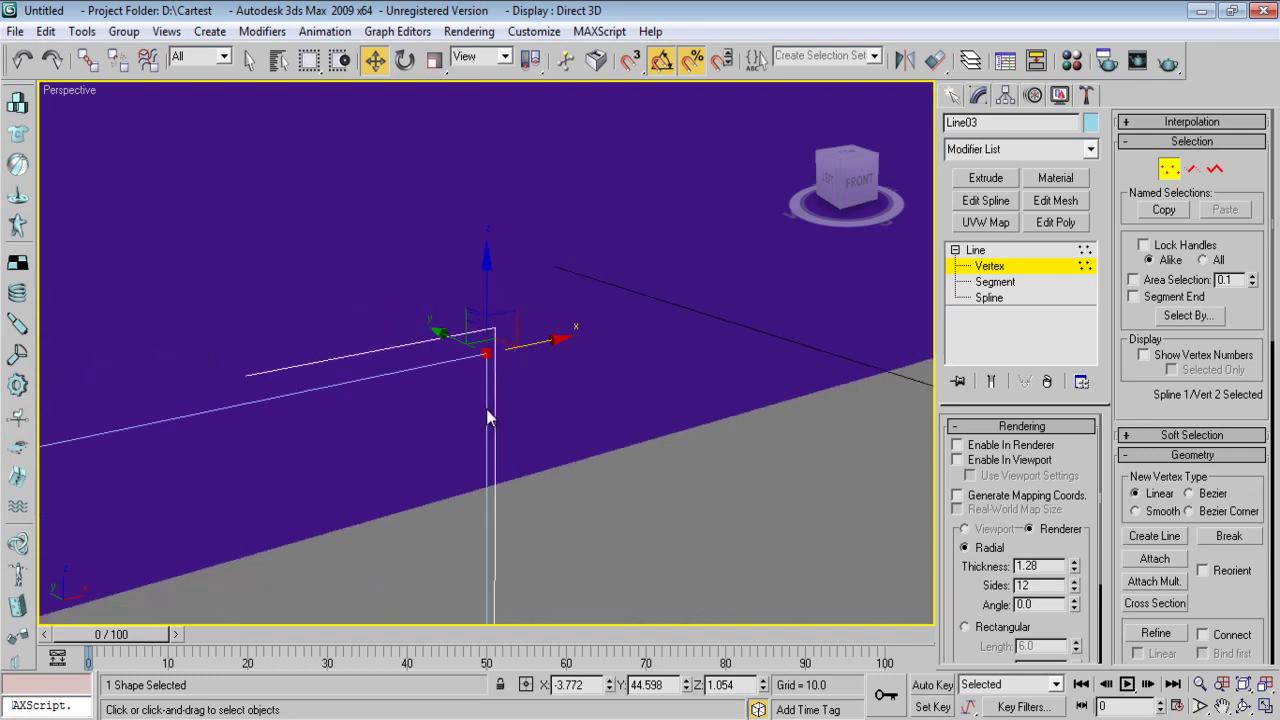
middle_click_drag(490, 425, 898, 512, "alt")
left_click_drag(1190, 582, 1212, 250)
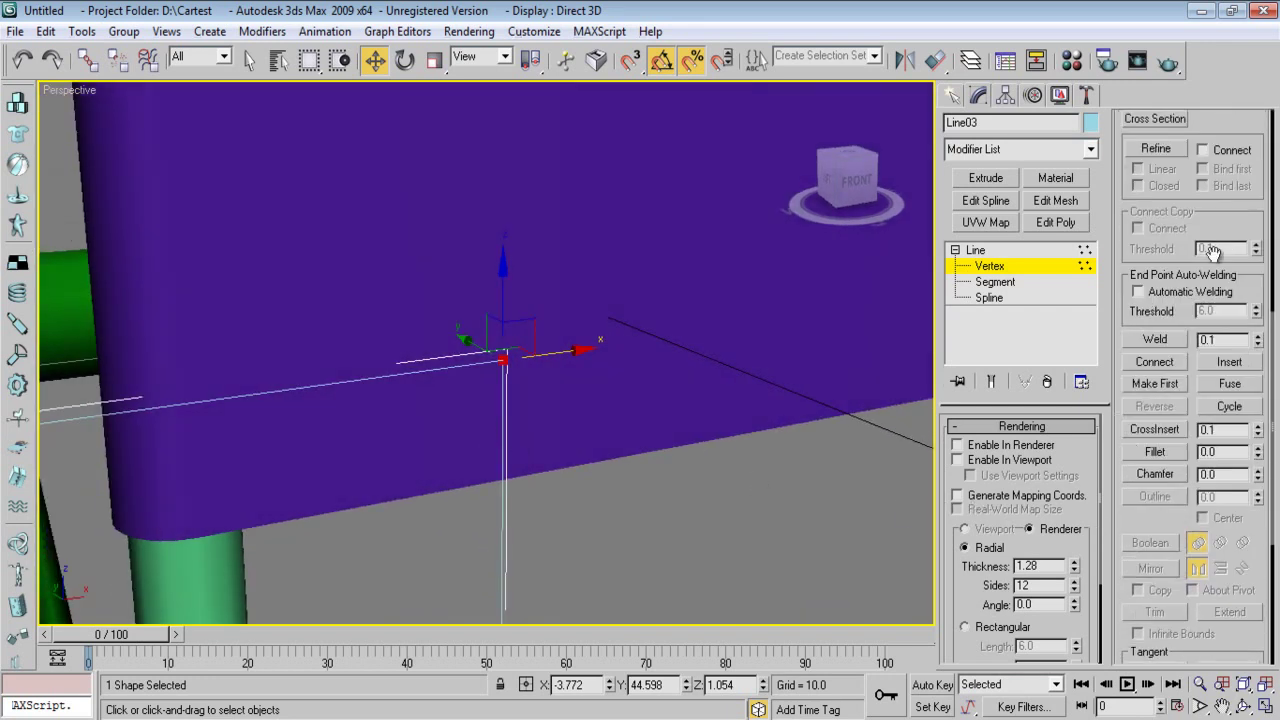
left_click(1156, 452)
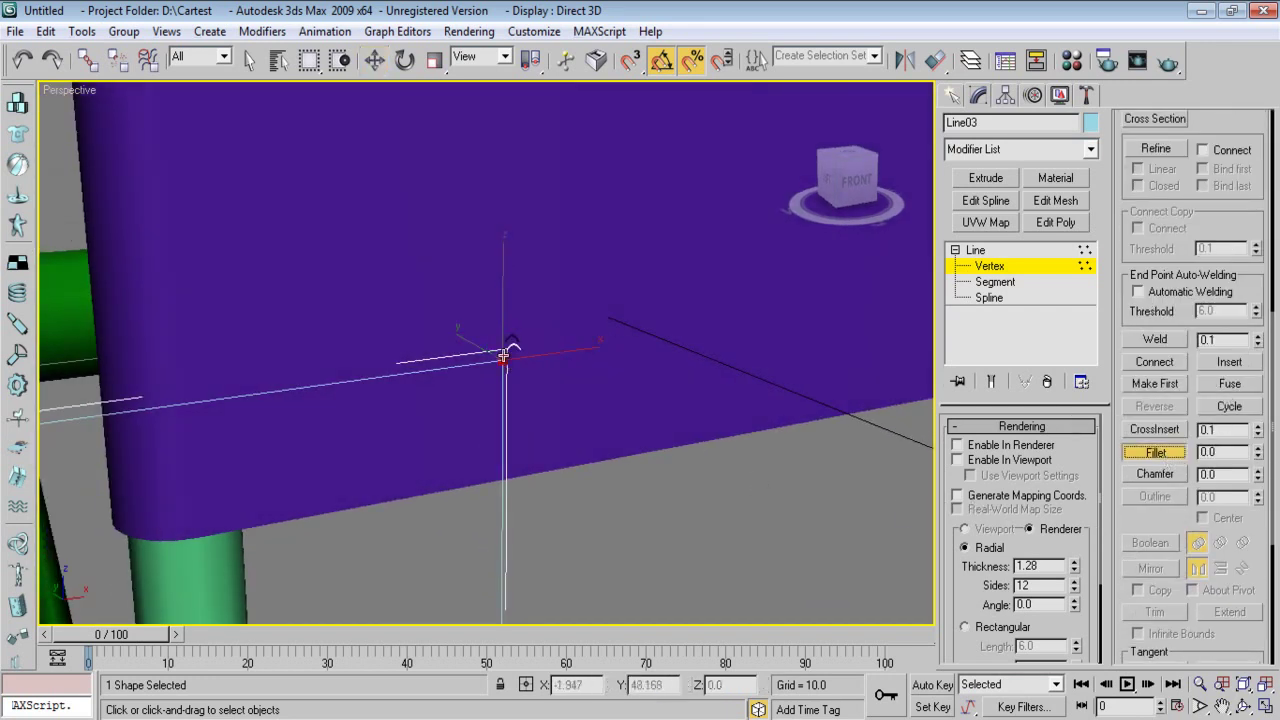
middle_click_drag(503, 355, 510, 408, "alt")
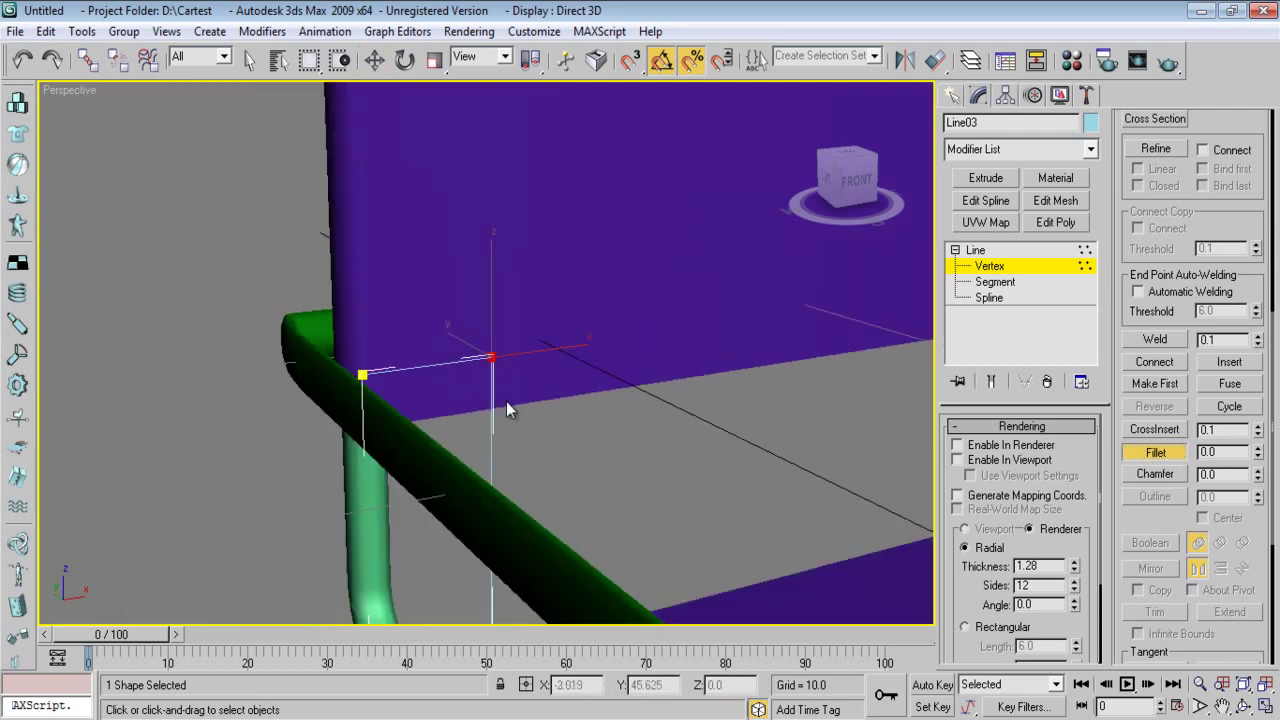
- Shift the L-shaped line along X to about -6.597 so it sits over the armrest tube
left_click(957, 95)
left_click_drag(546, 358, 438, 455)
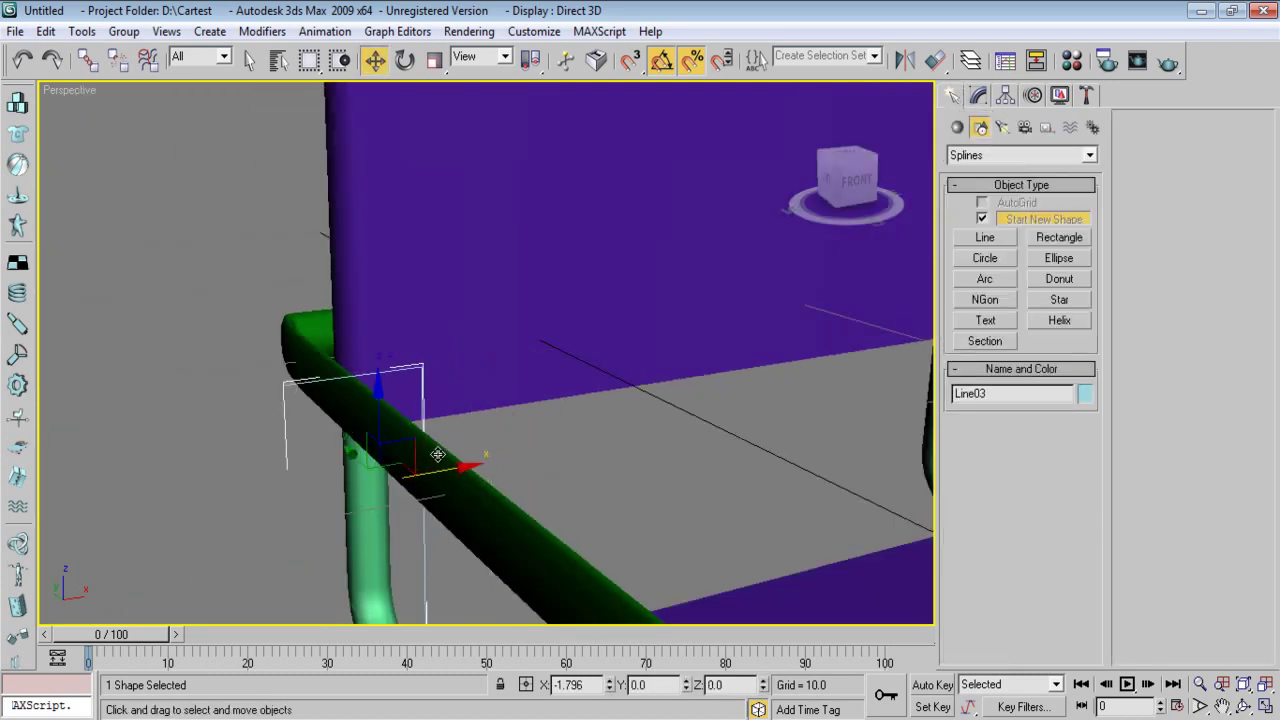
middle_click_drag(438, 455, 500, 460, "alt")
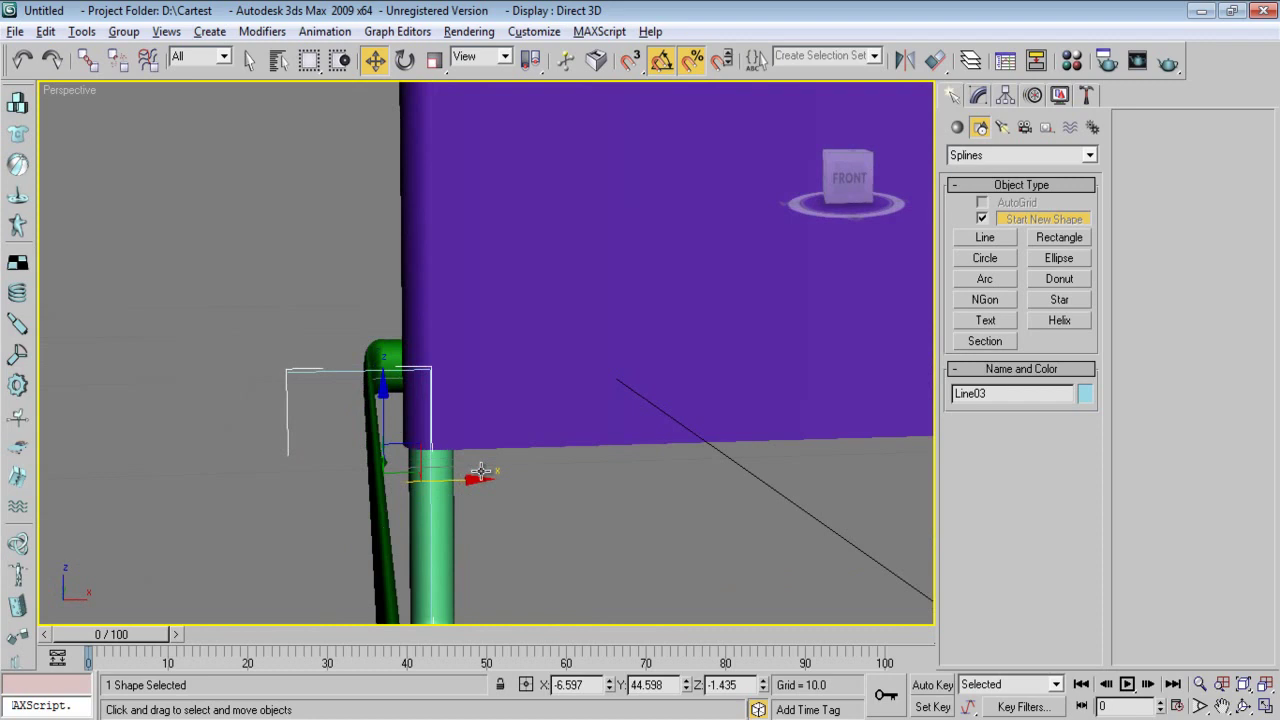
- Fillet the corner vertex of the L-shaped line by about 1.042
left_click(977, 98)
left_click(988, 266)
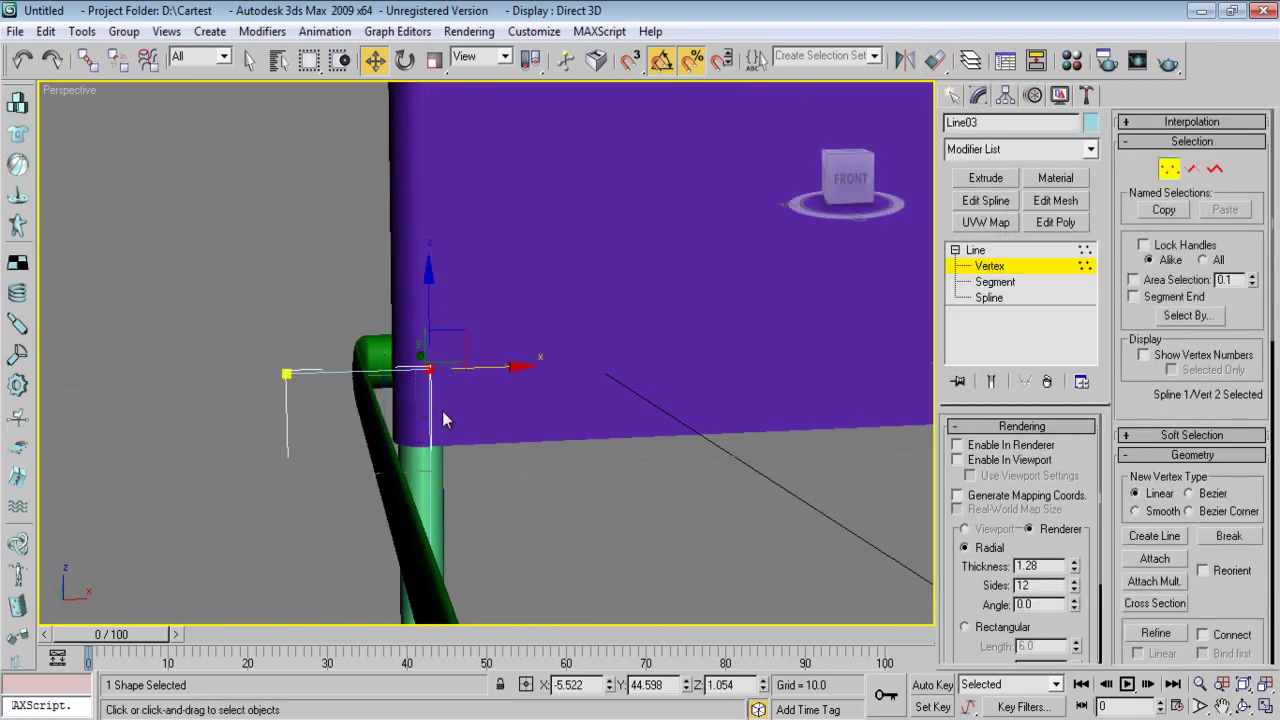
scroll(1203, 570, "down", 5)
left_click(1155, 470)
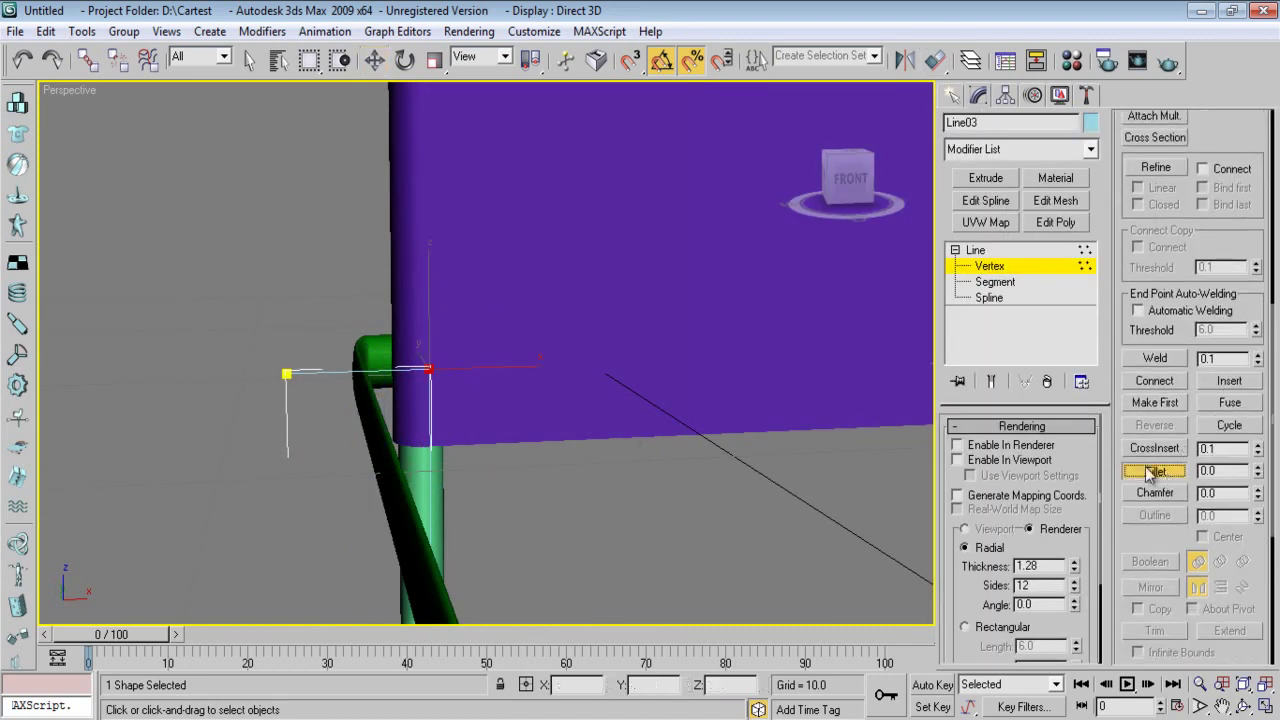
left_click_drag(440, 377, 434, 330)
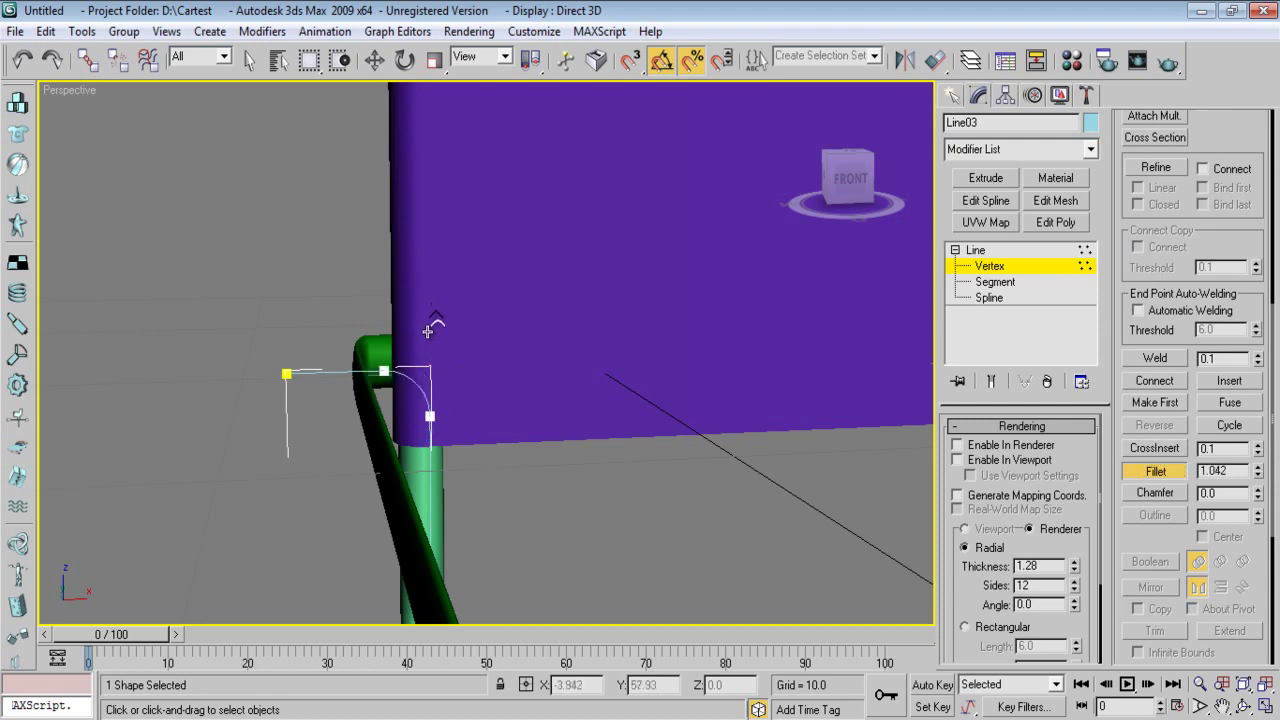
- Outline the filleted L-shaped spline by about -0.366 to give the profile thickness
left_click(988, 298)
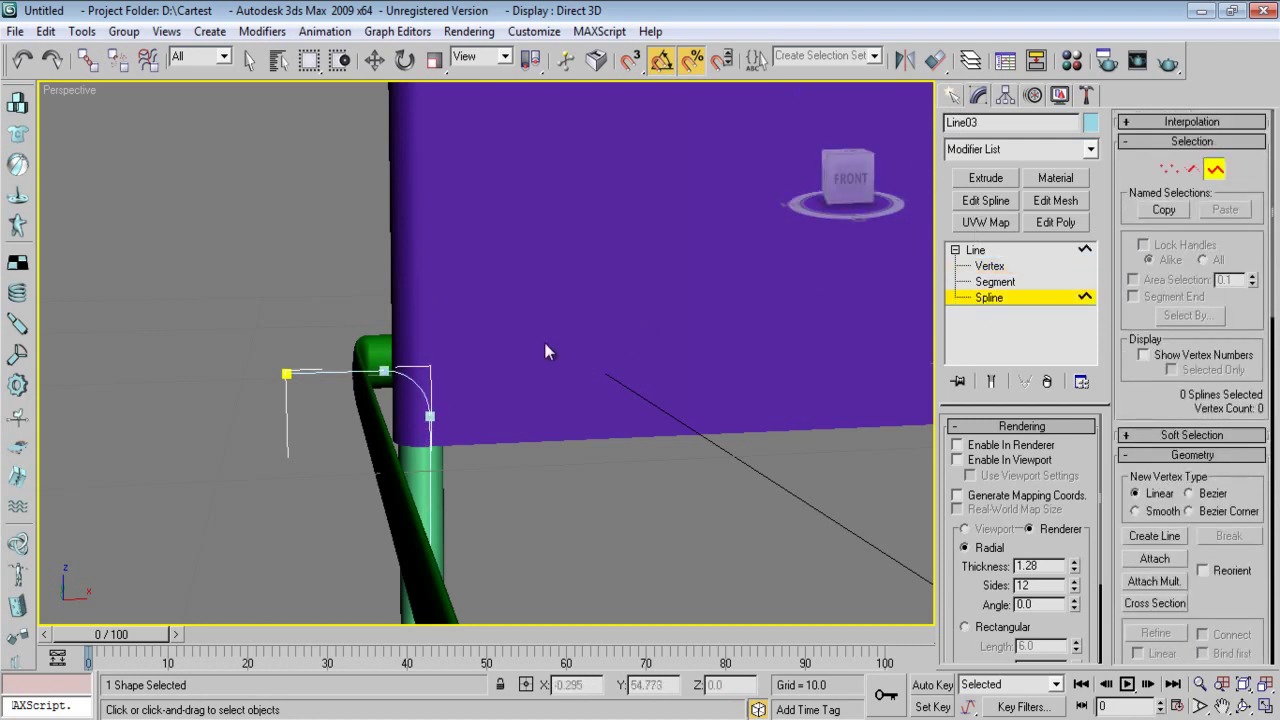
left_click(428, 420)
scroll(1232, 435, "down", 3)
scroll(1232, 435, "down", 5)
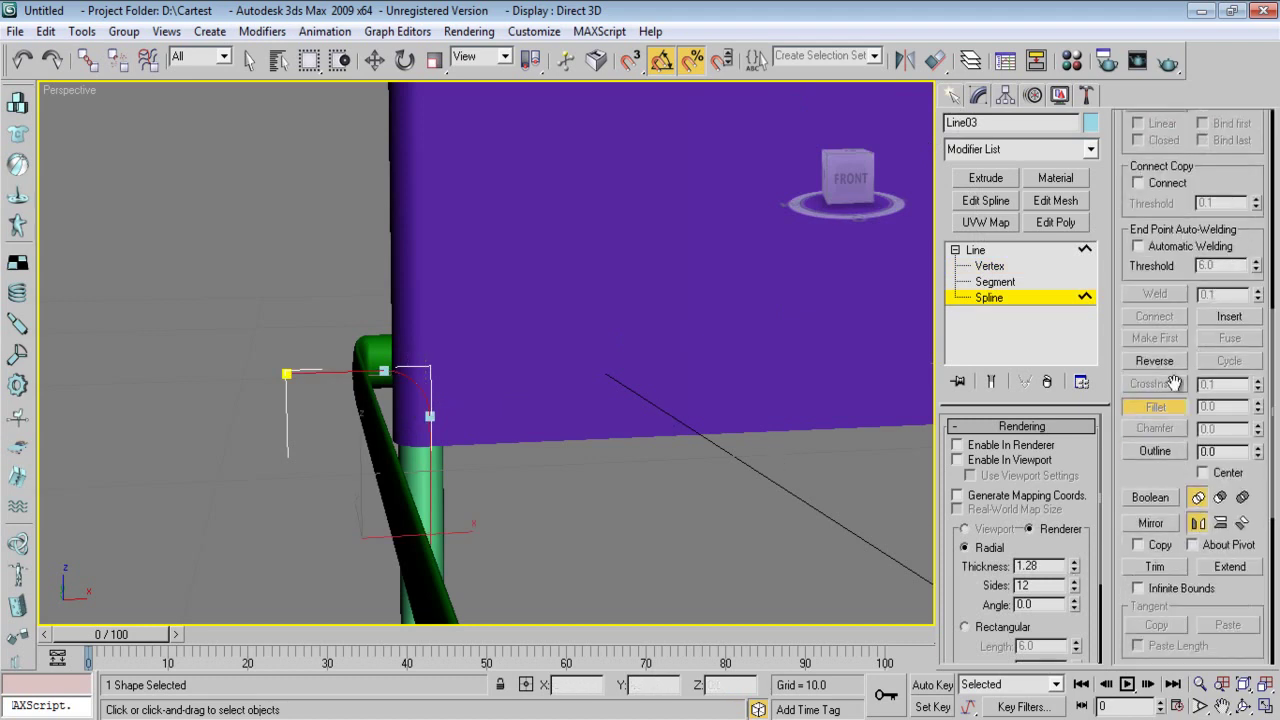
left_click(1156, 452)
left_click_drag(421, 385, 415, 404)
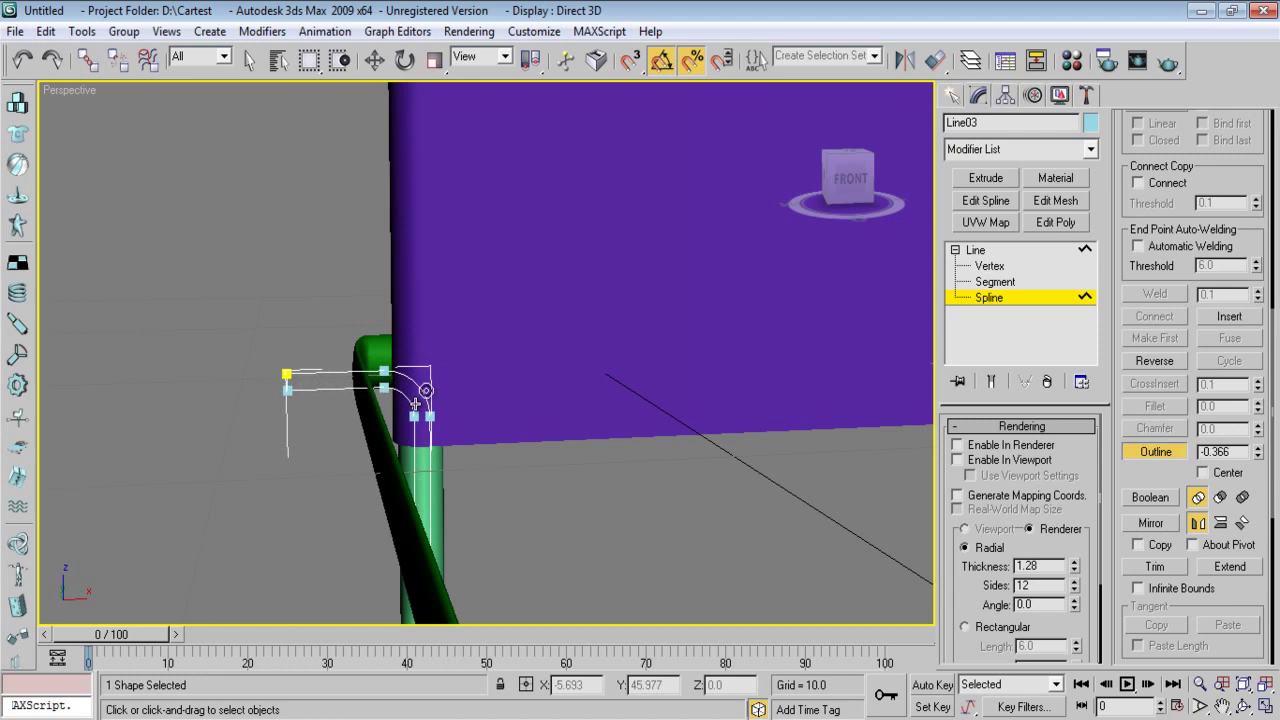
- Extrude the L-shaped profile by 23.5 and slide the armrest cover along the tube to about Y 46.325
left_click(985, 177)
scroll(486, 444, "down", 5)
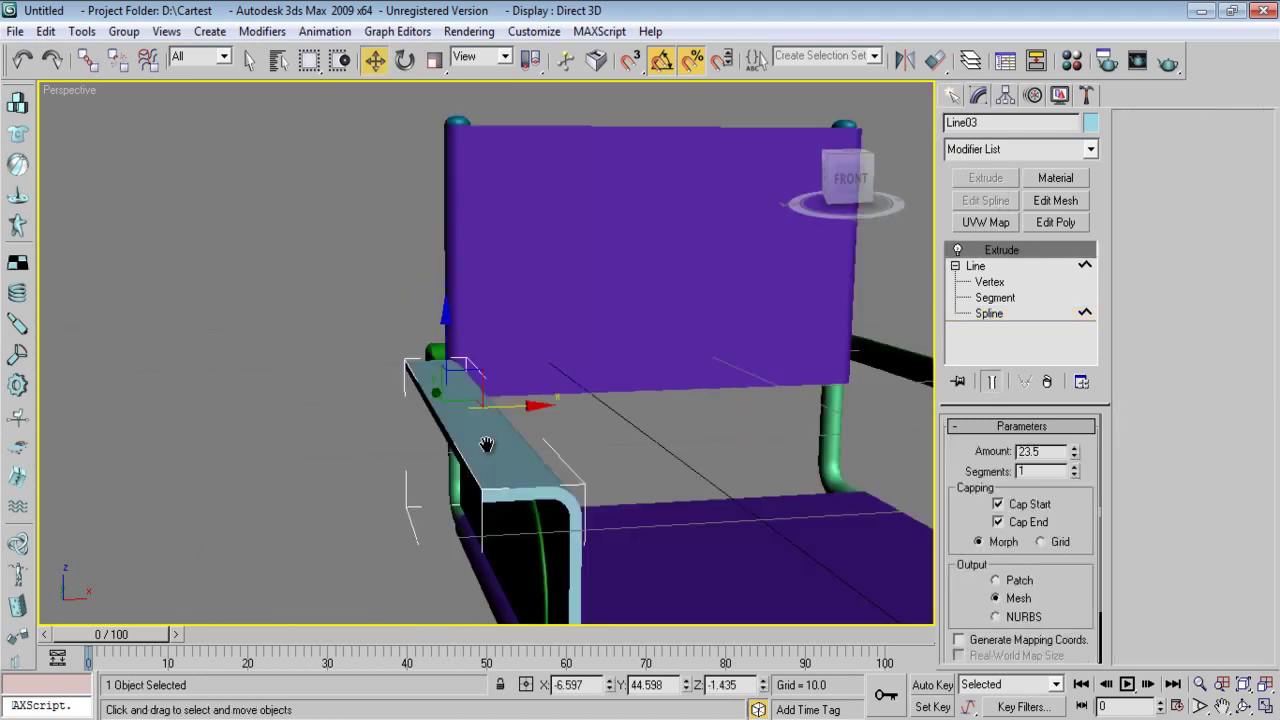
mouse_move(486, 444)
middle_mouse_down("alt")
mouse_move(637, 493)
mouse_move(493, 460)
middle_mouse_up("alt")
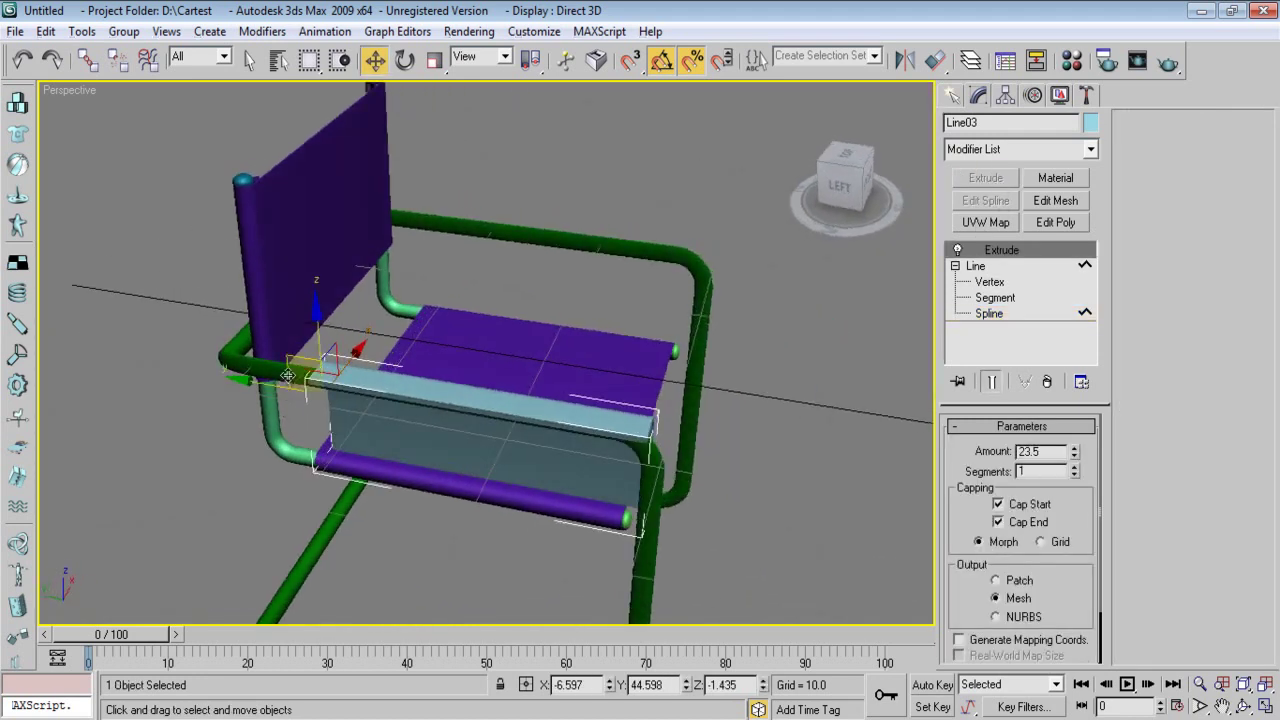
left_click_drag(288, 375, 298, 390)
middle_click_drag(298, 390, 163, 378, "alt")
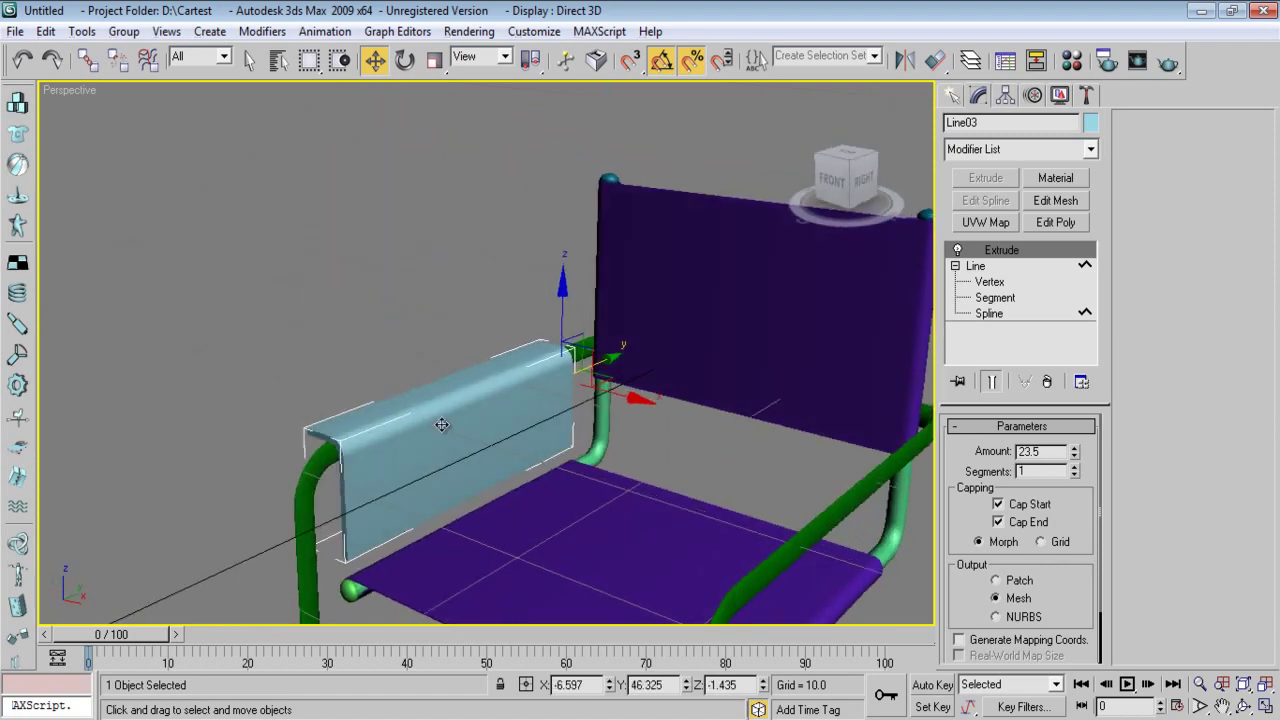
- Shorten the armrest cover's vertical flap by raising the bottom vertices of its profile line
left_click(992, 282)
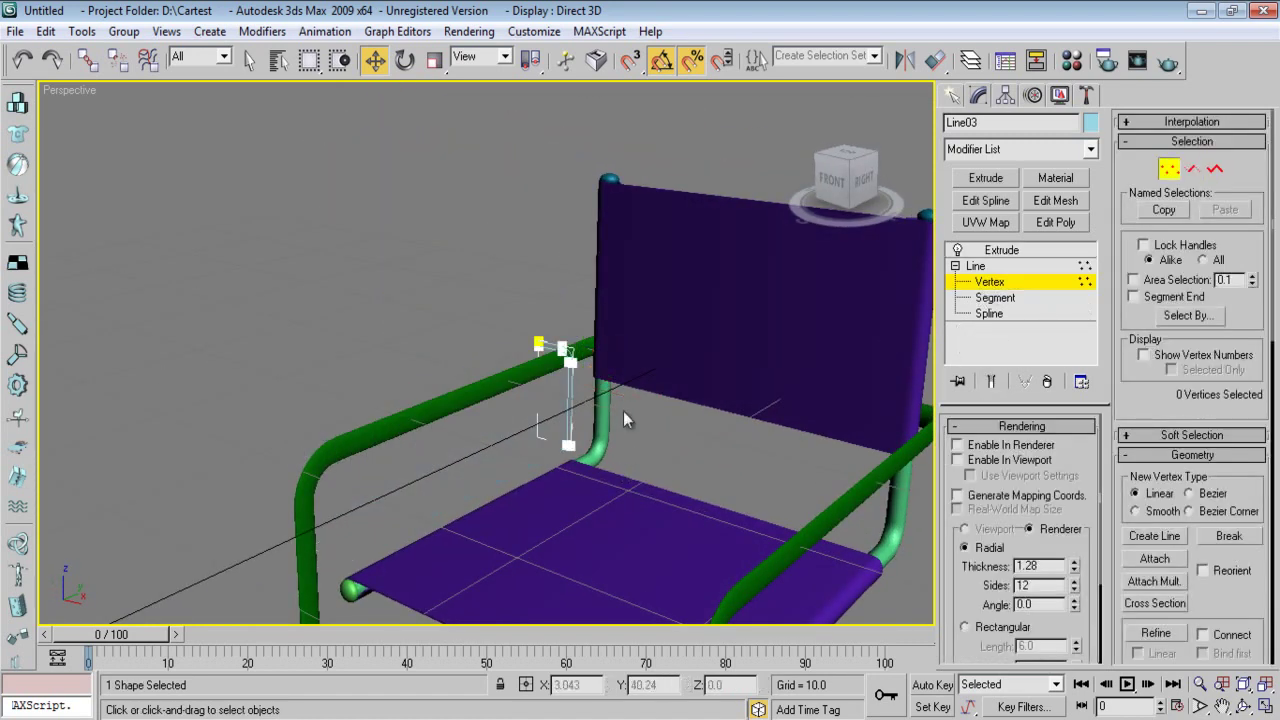
left_click_drag(556, 428, 566, 407)
left_click_drag(569, 363, 570, 308)
left_click(951, 95)
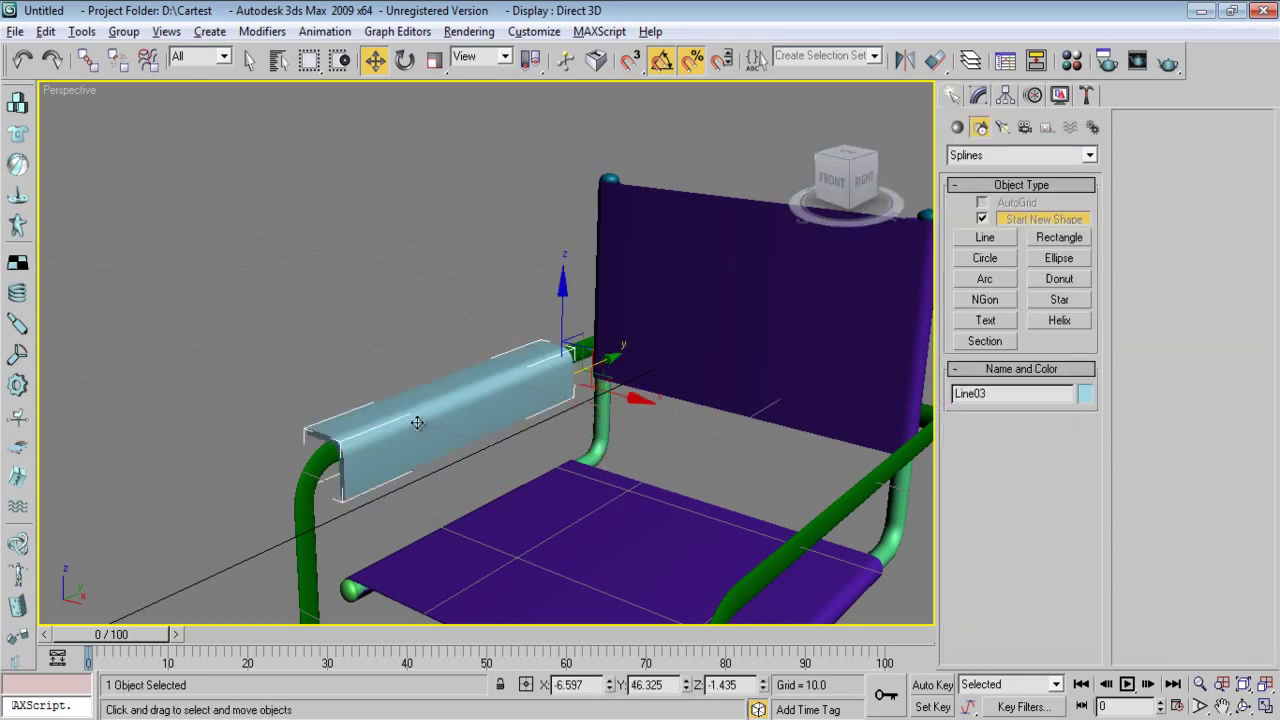
- Mirror the armrest cover along X as a copy and move it onto the opposite armrest at about X 19.917
middle_click_drag(760, 420, 528, 414, "alt")
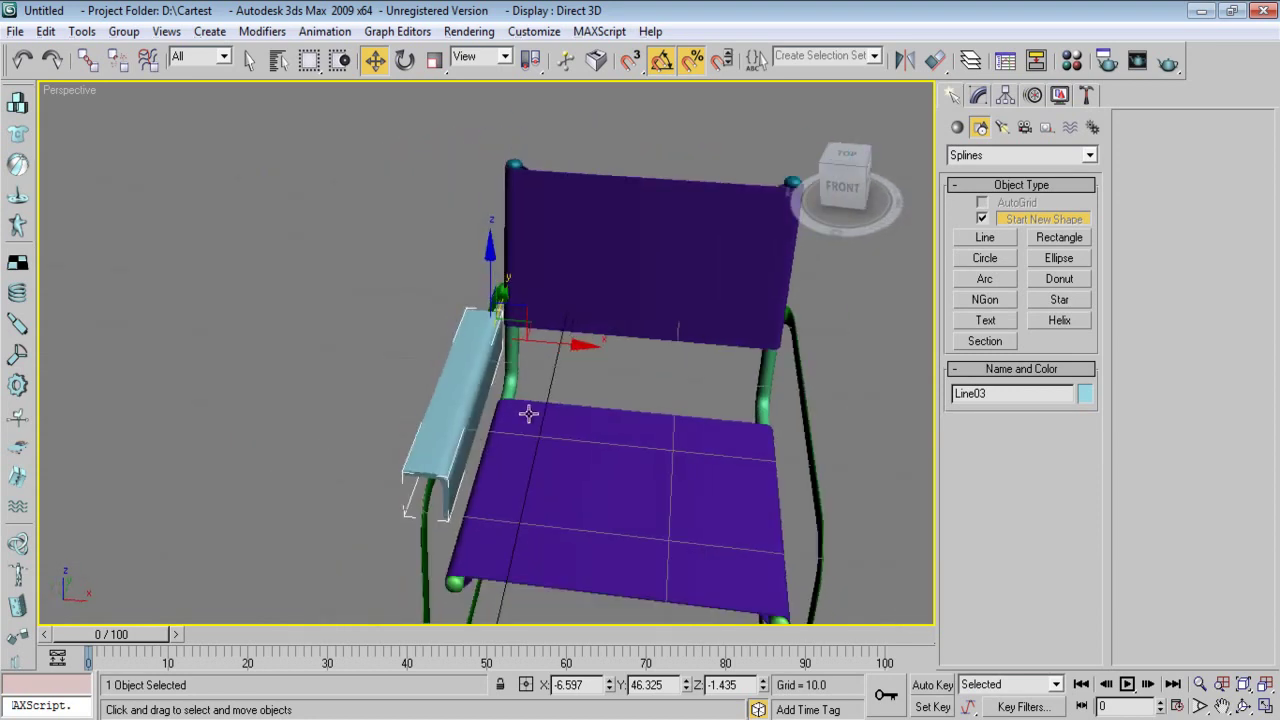
left_click(912, 60)
left_click(590, 508)
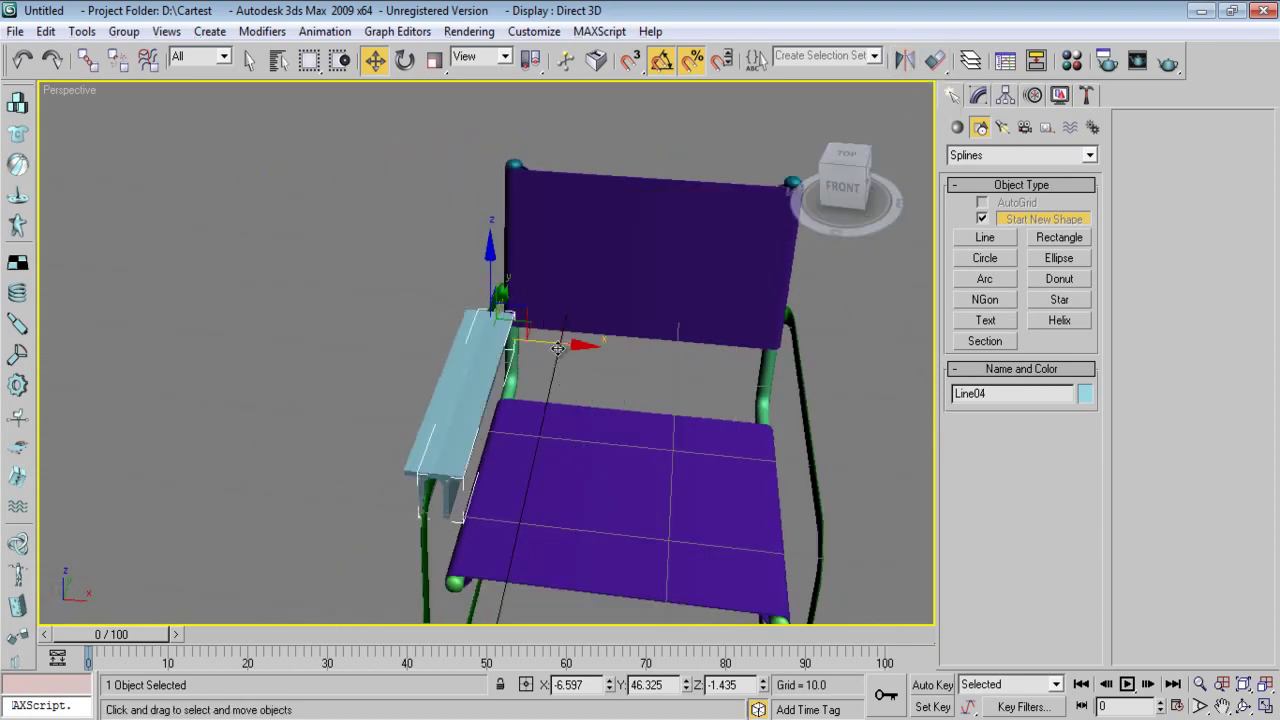
left_click_drag(558, 341, 850, 395)
middle_click_drag(850, 395, 641, 521, "alt")
key("f")
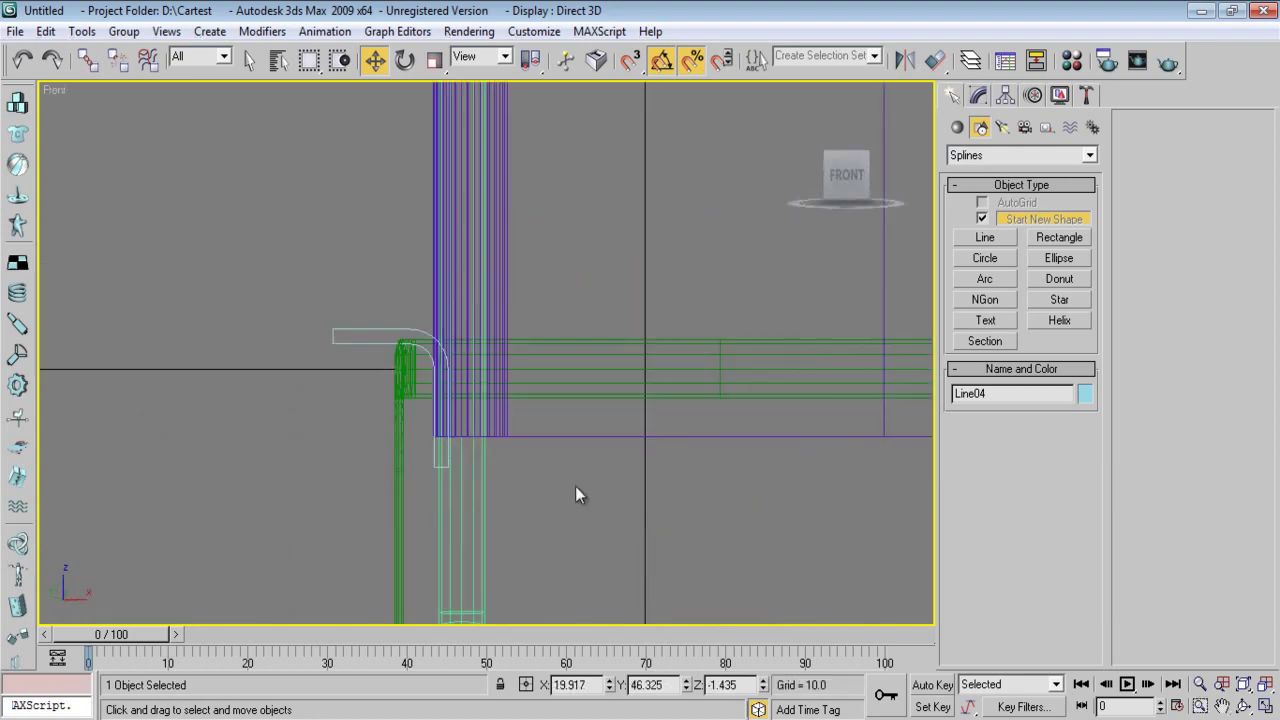
scroll(509, 297, "down", 5)
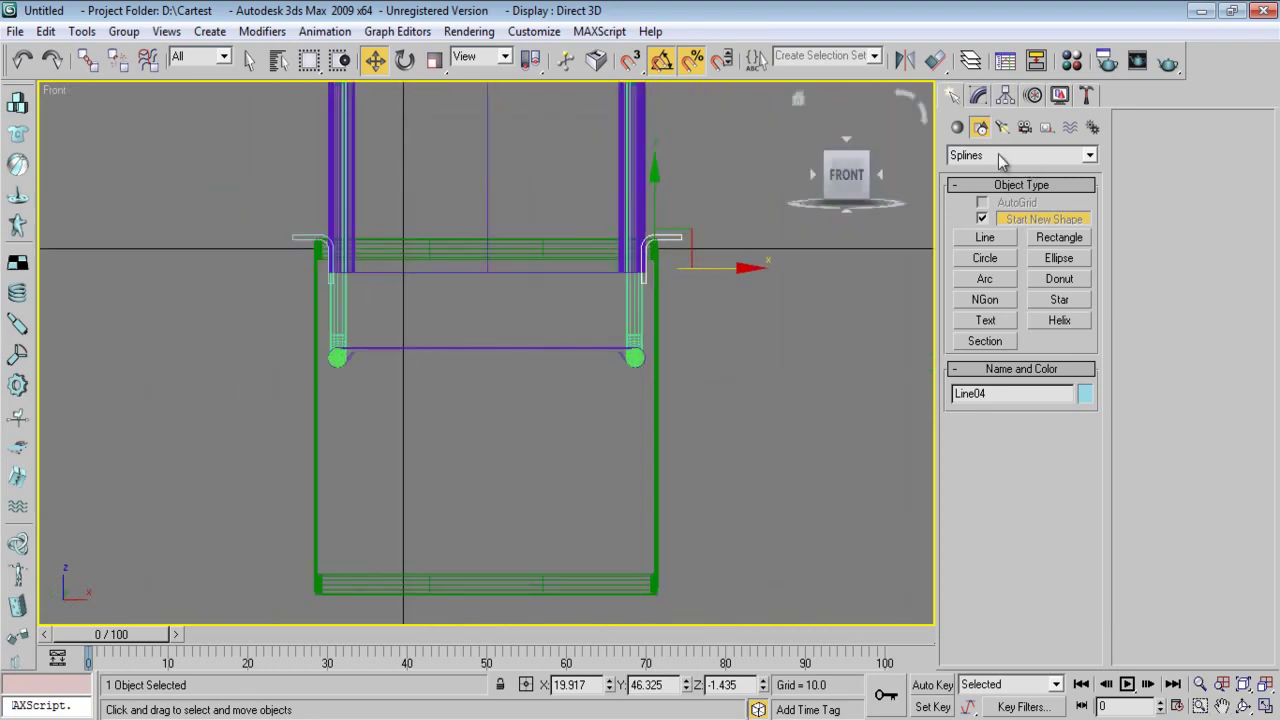
- Draw a downward-curving arc with a radius of about 31.972 between the two seat tube ends in the Front view
left_click(985, 280)
left_click_drag(338, 357, 635, 357)
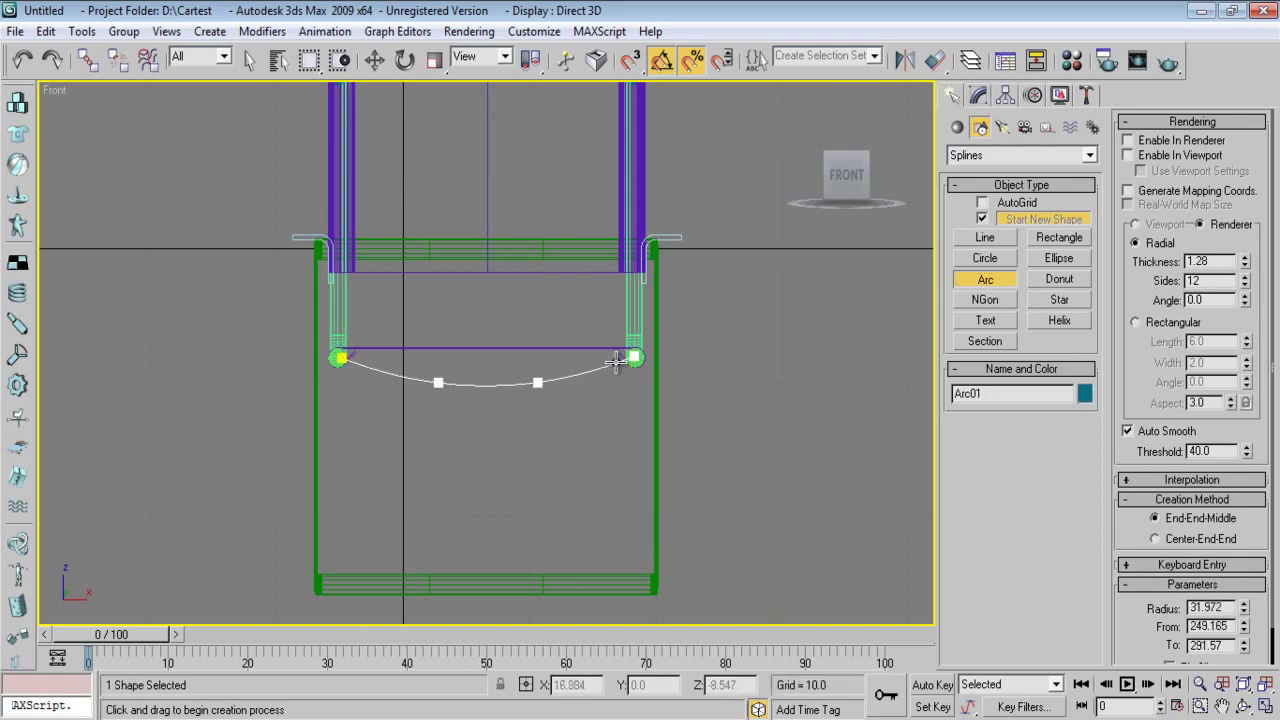
left_click(612, 372)
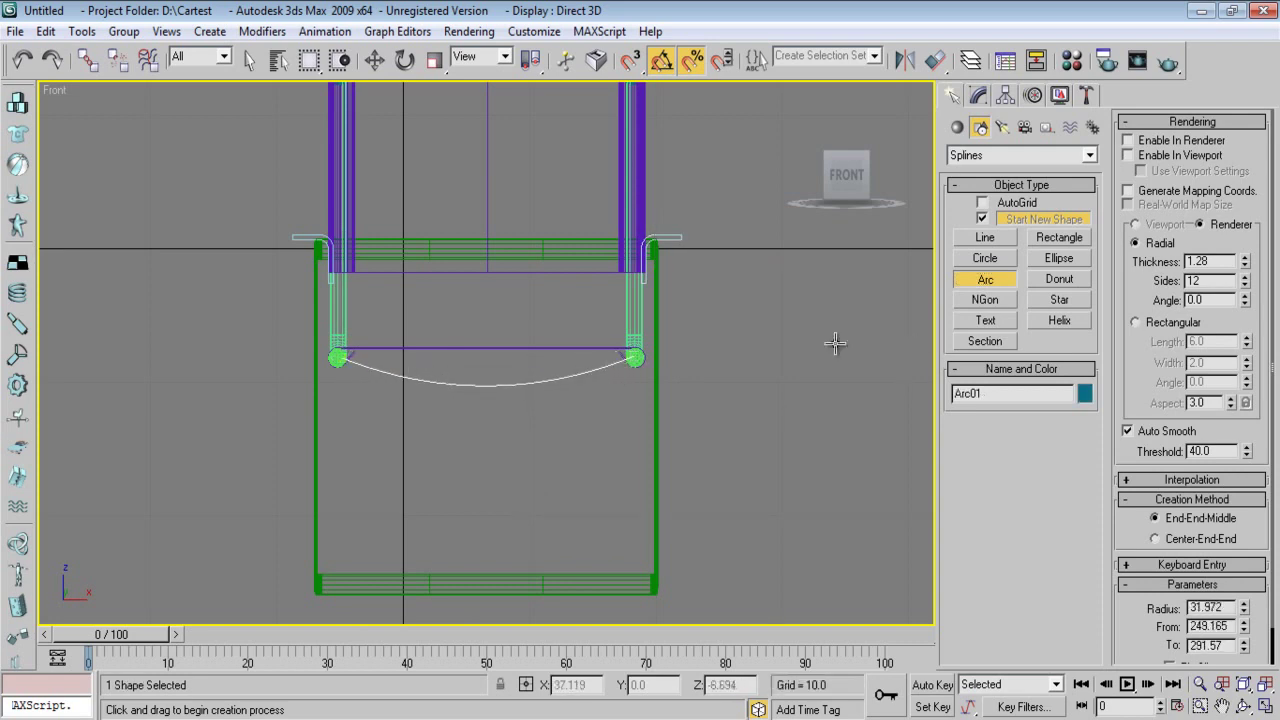
key("p")
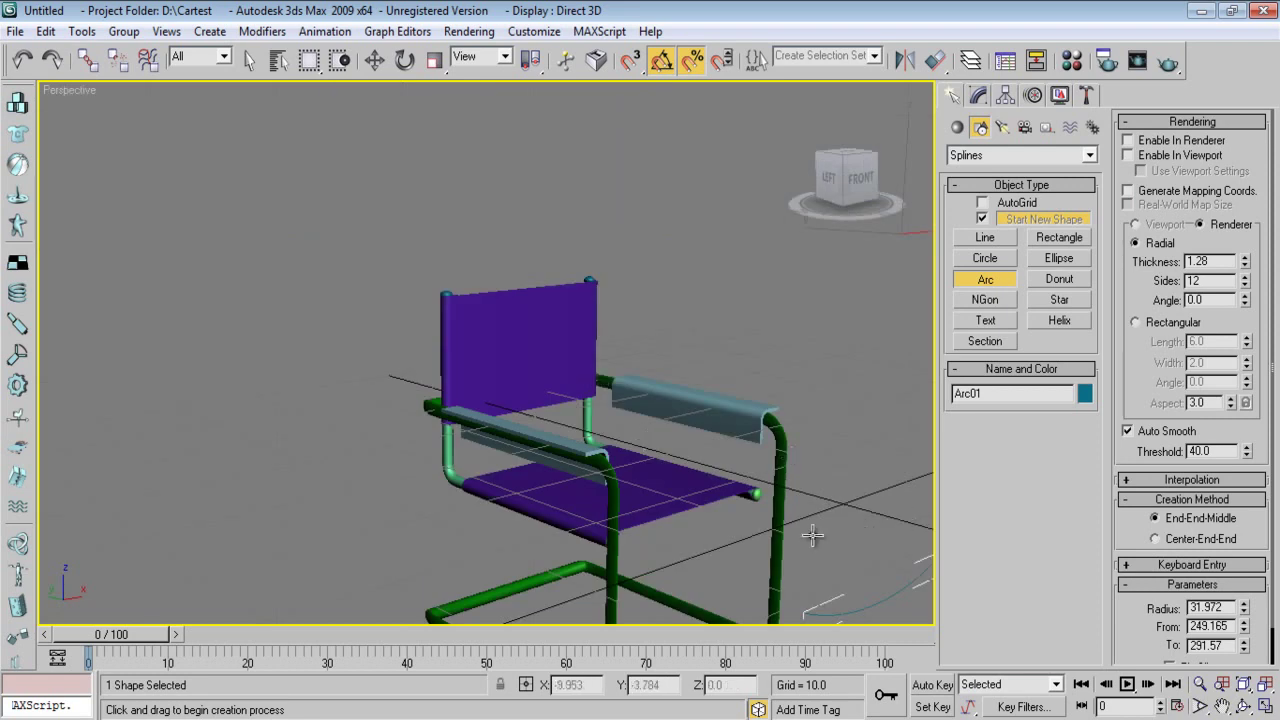
- Enable the arc in the renderer and viewport, and move it along Y towards the chair to about 14.193
left_click(978, 97)
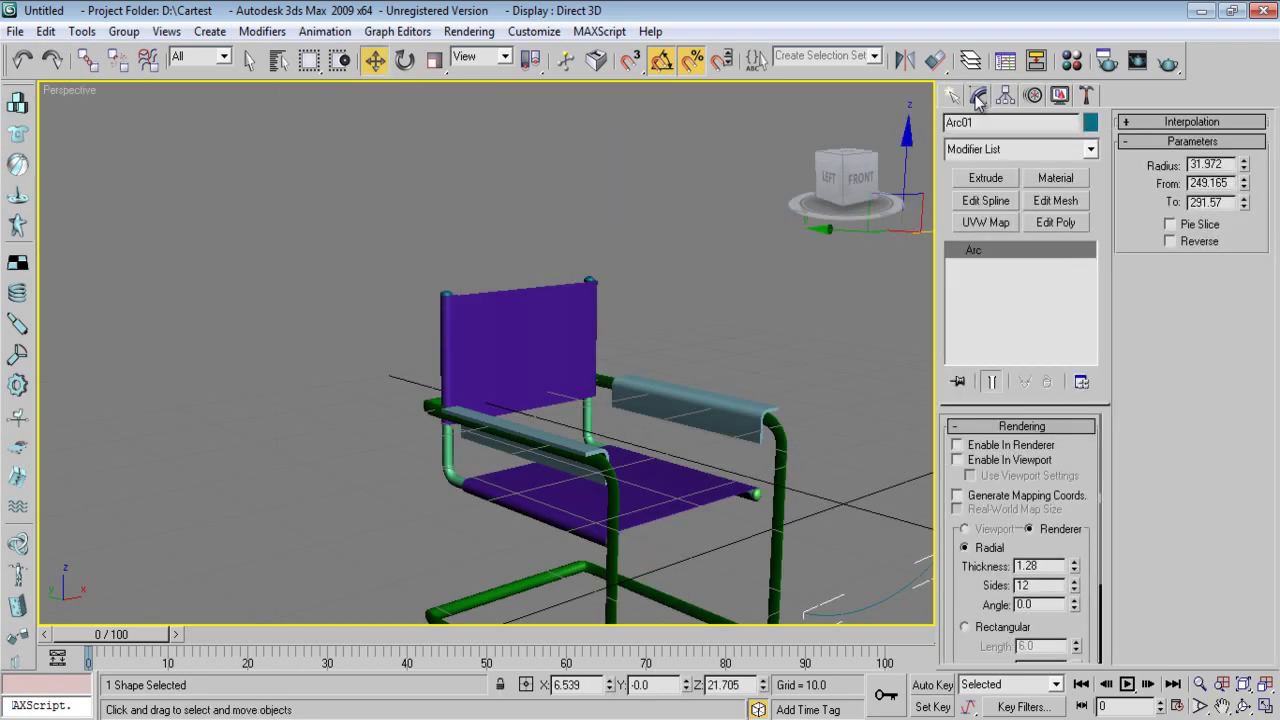
left_click(985, 459)
middle_click_drag(841, 501, 696, 459)
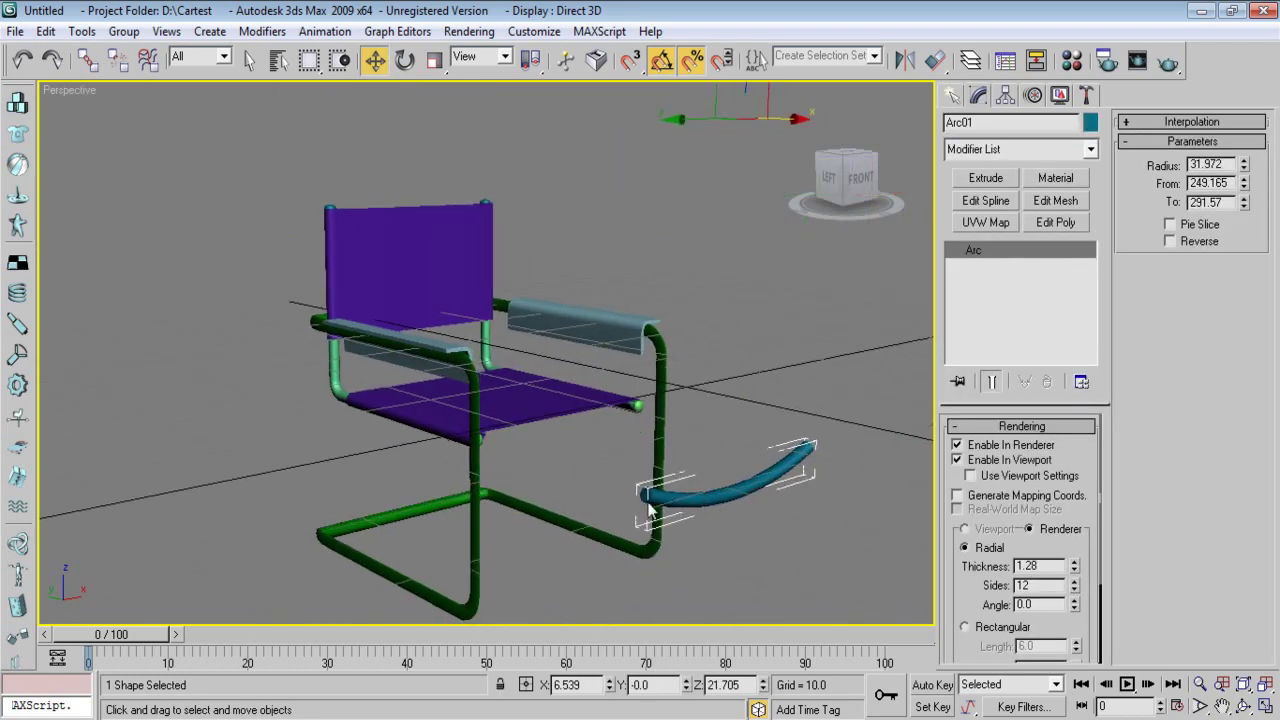
left_click(746, 498)
left_click(743, 462)
left_click_drag(693, 128, 565, 135)
- Center the arc's pivot on the object and move the arc along Y to about 25.576, beneath the seat's front edge
left_click(1060, 95)
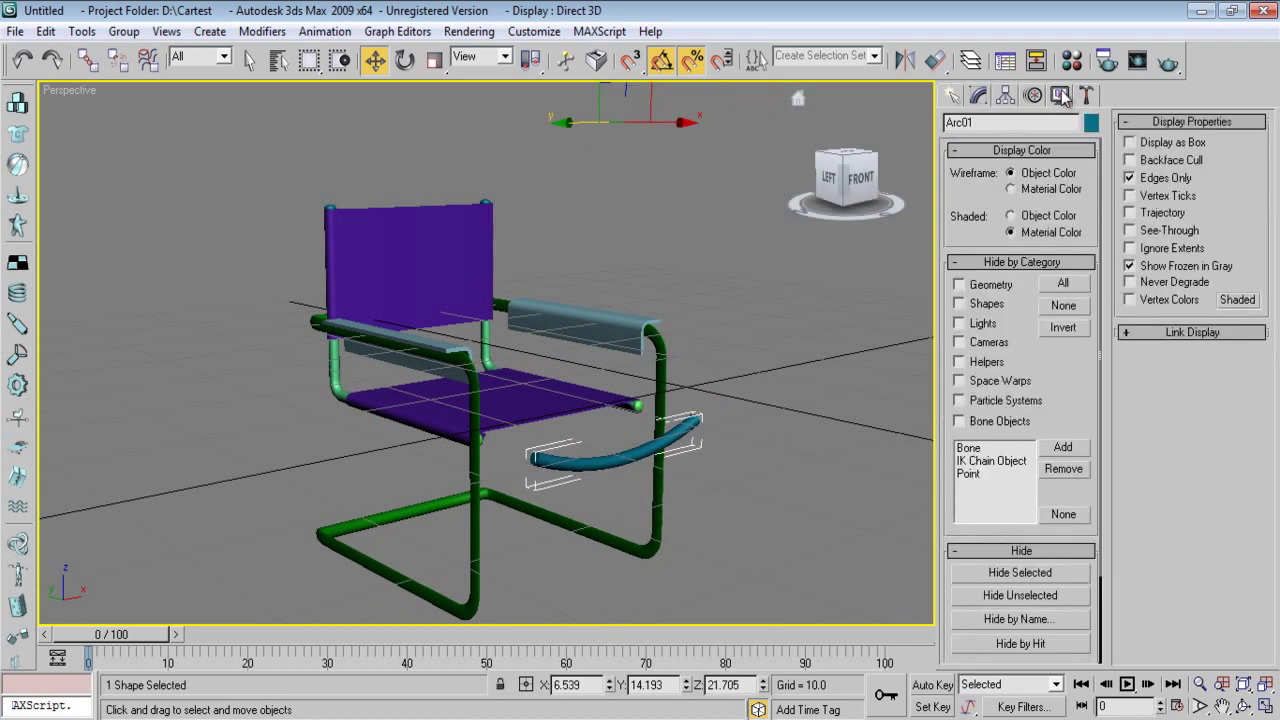
left_click(1006, 95)
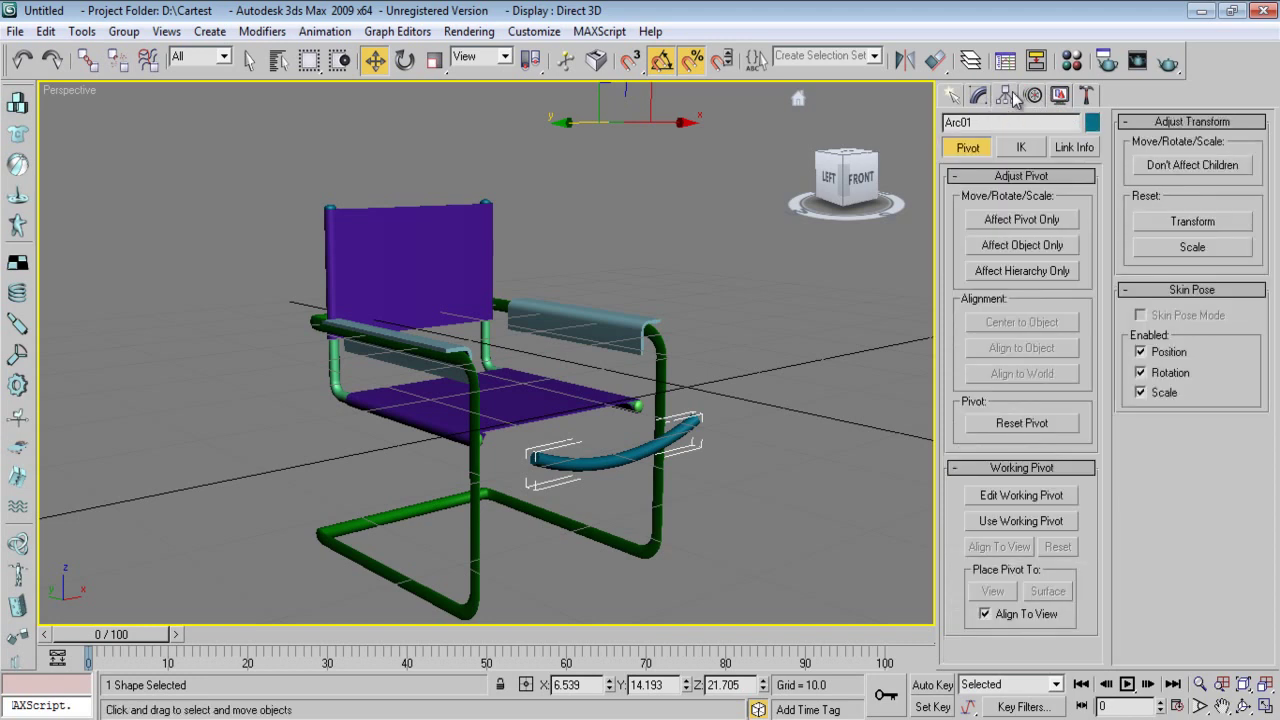
left_click(1022, 220)
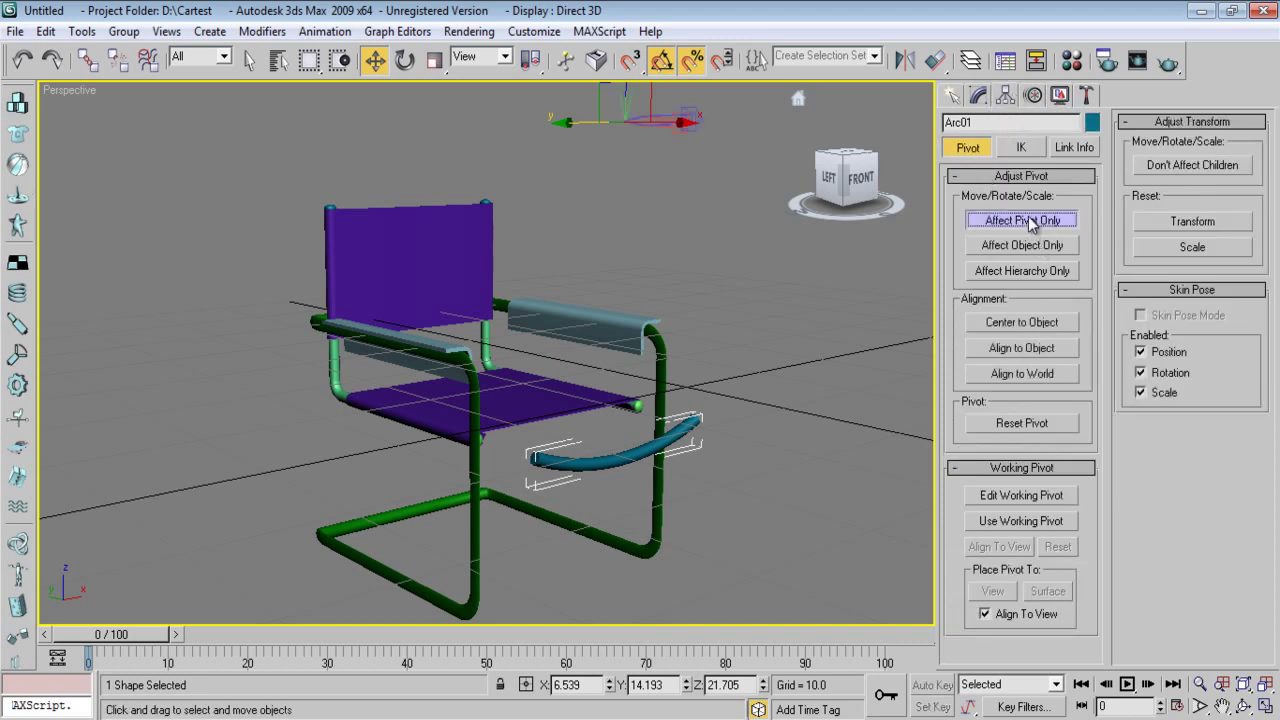
left_click(1036, 322)
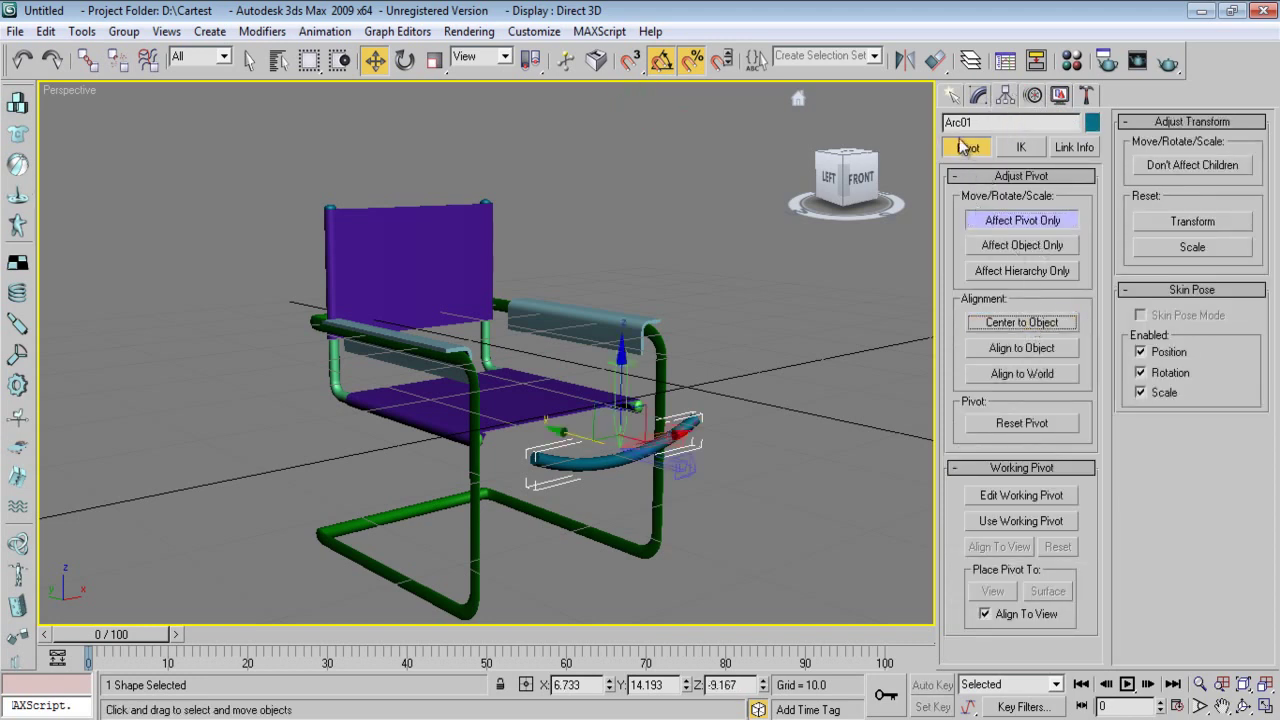
left_click(951, 95)
left_click_drag(562, 433, 489, 409)
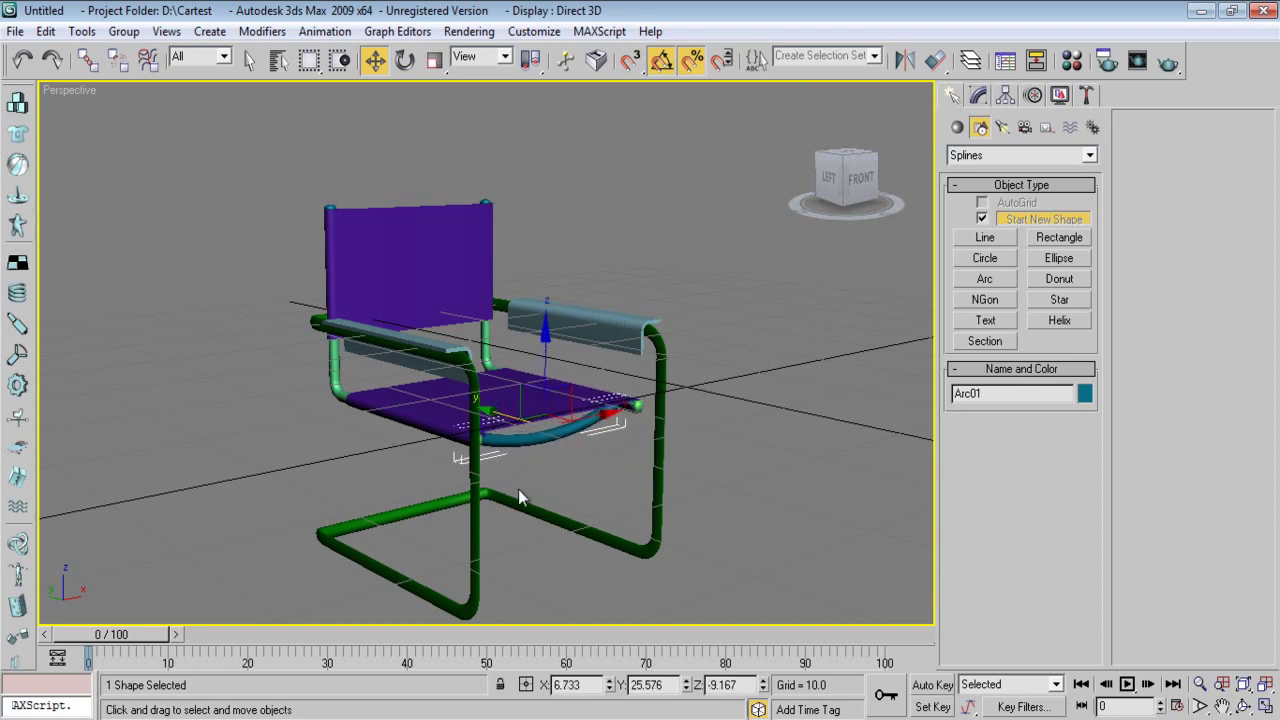
- Thin the curved seat brace by setting its radial thickness to 0.8
scroll(518, 489, "up", 10)
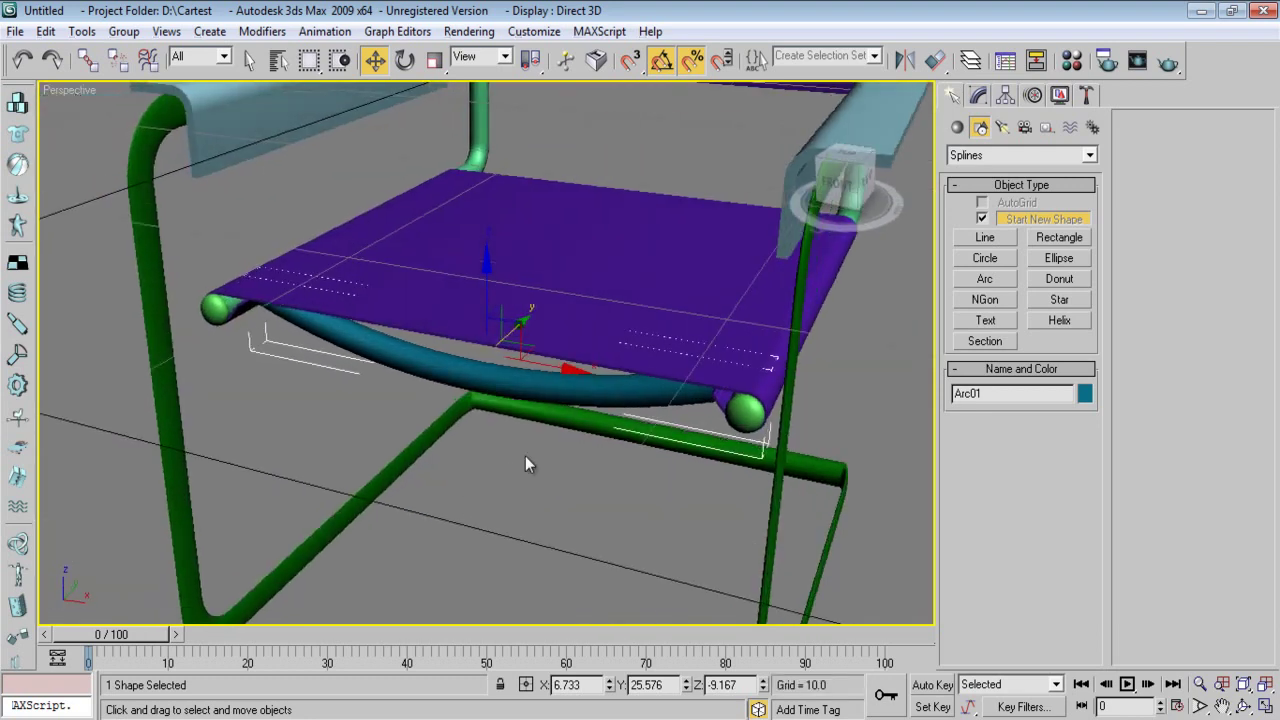
middle_click_drag(452, 440, 985, 262, "alt")
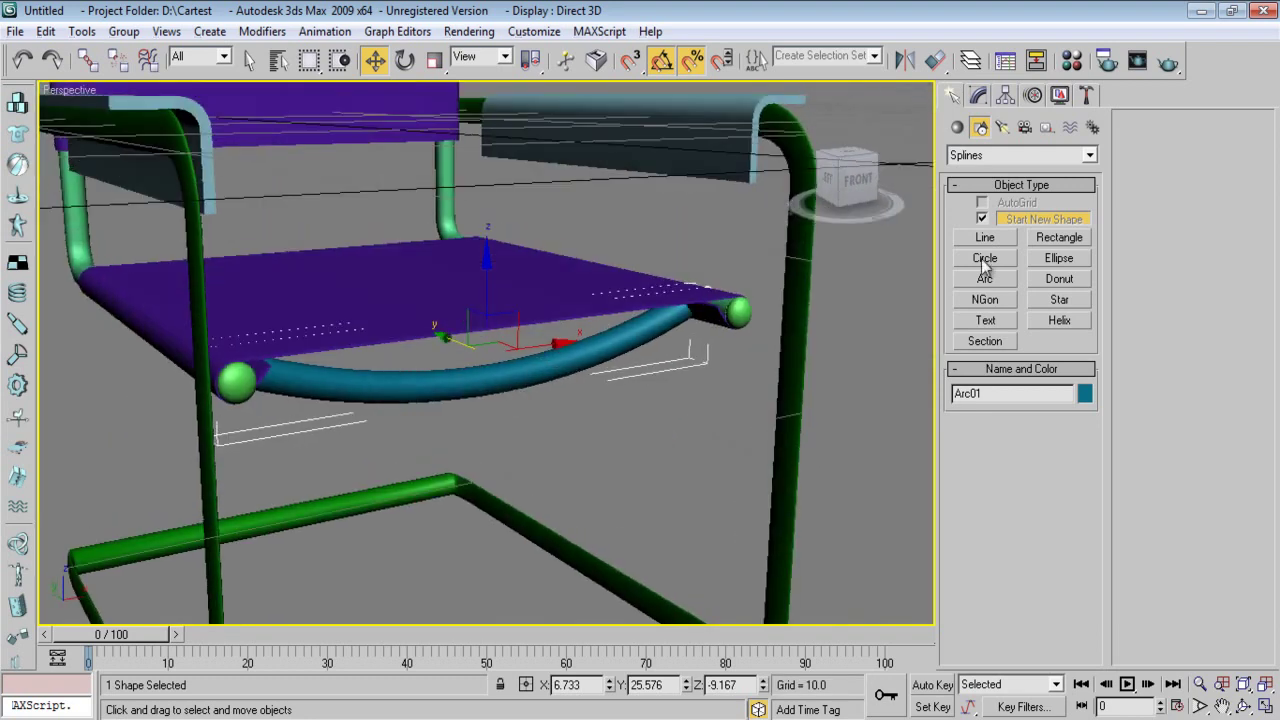
left_click(979, 96)
type("1.0")
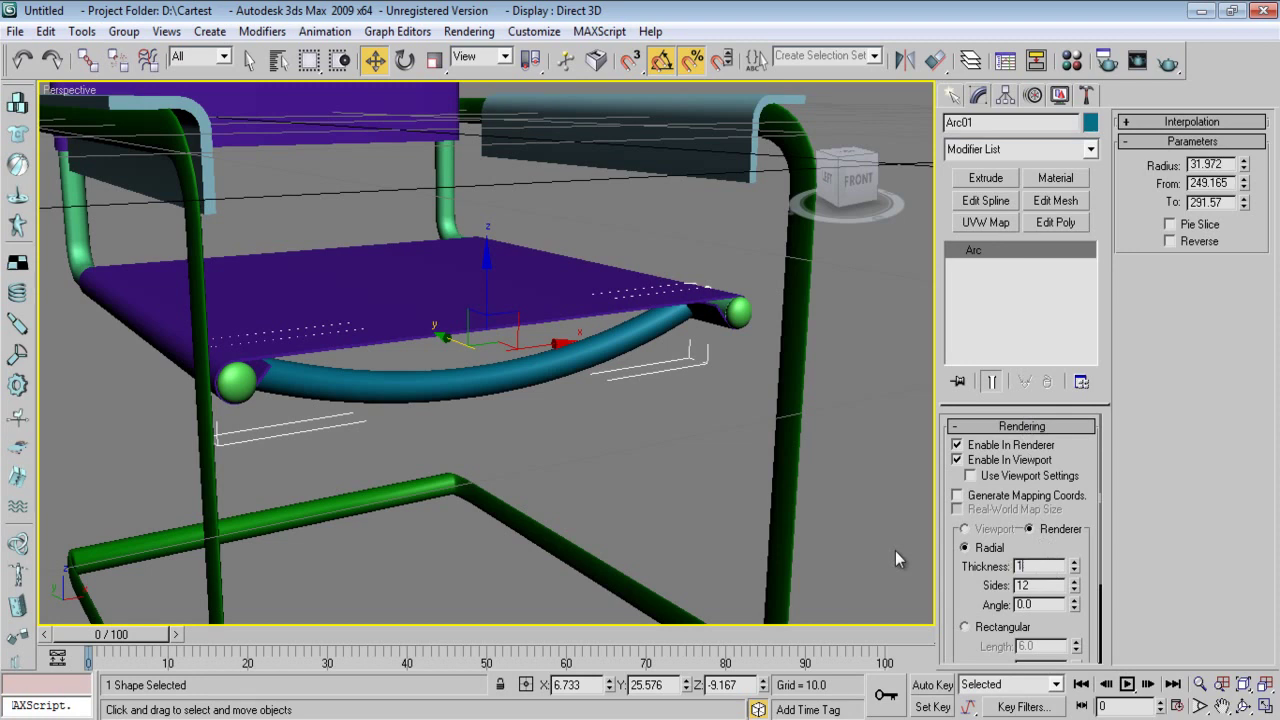
key("Return")
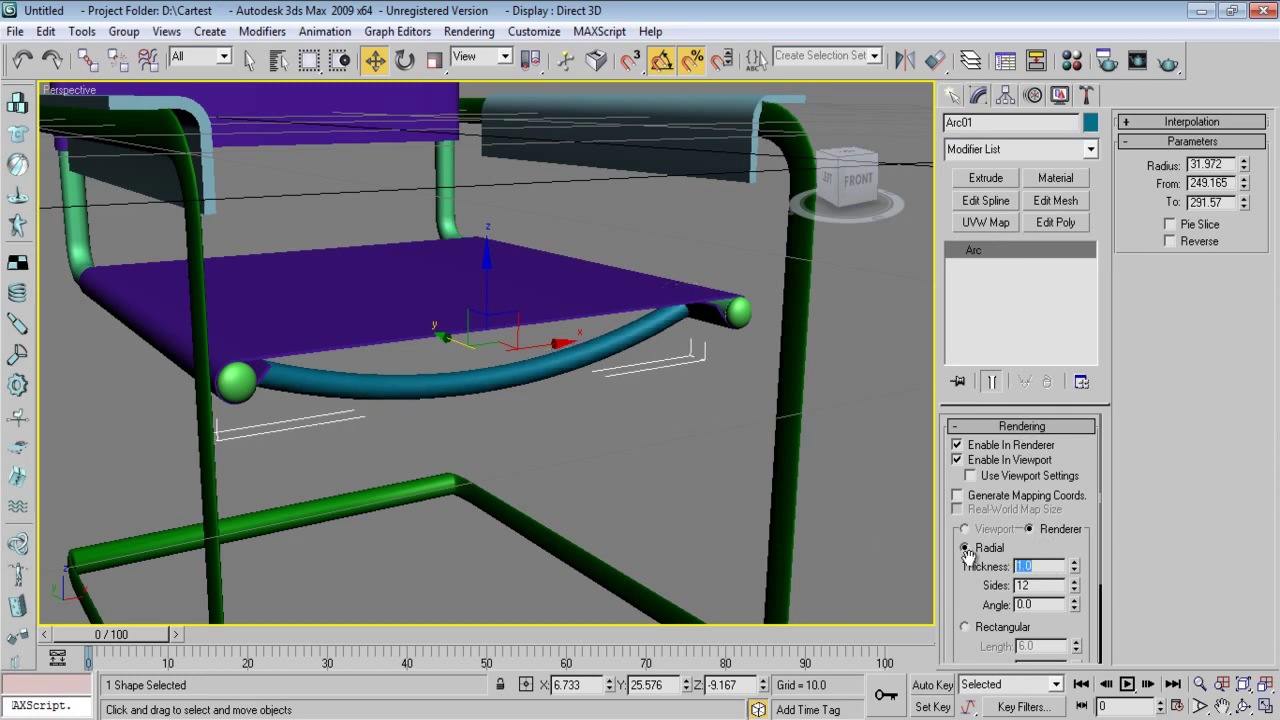
type("0.8")
key("Return")
- Copy the curved brace along Y to the rear of the seat, at about Y 45.367
middle_click_drag(637, 465, 452, 322, "alt")
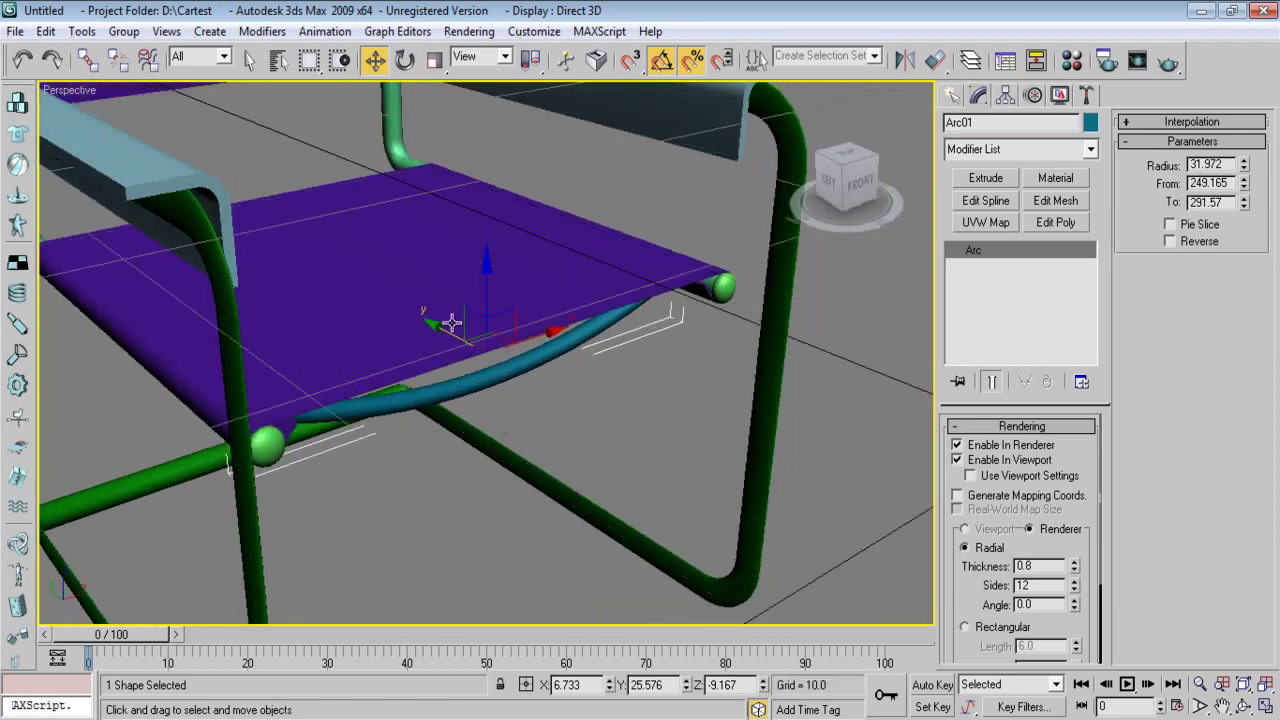
mouse_move(443, 327)
left_mouse_down("shift")
mouse_move(455, 308)
mouse_move(350, 212)
mouse_move(258, 225)
left_mouse_up("shift")
left_click(641, 453)
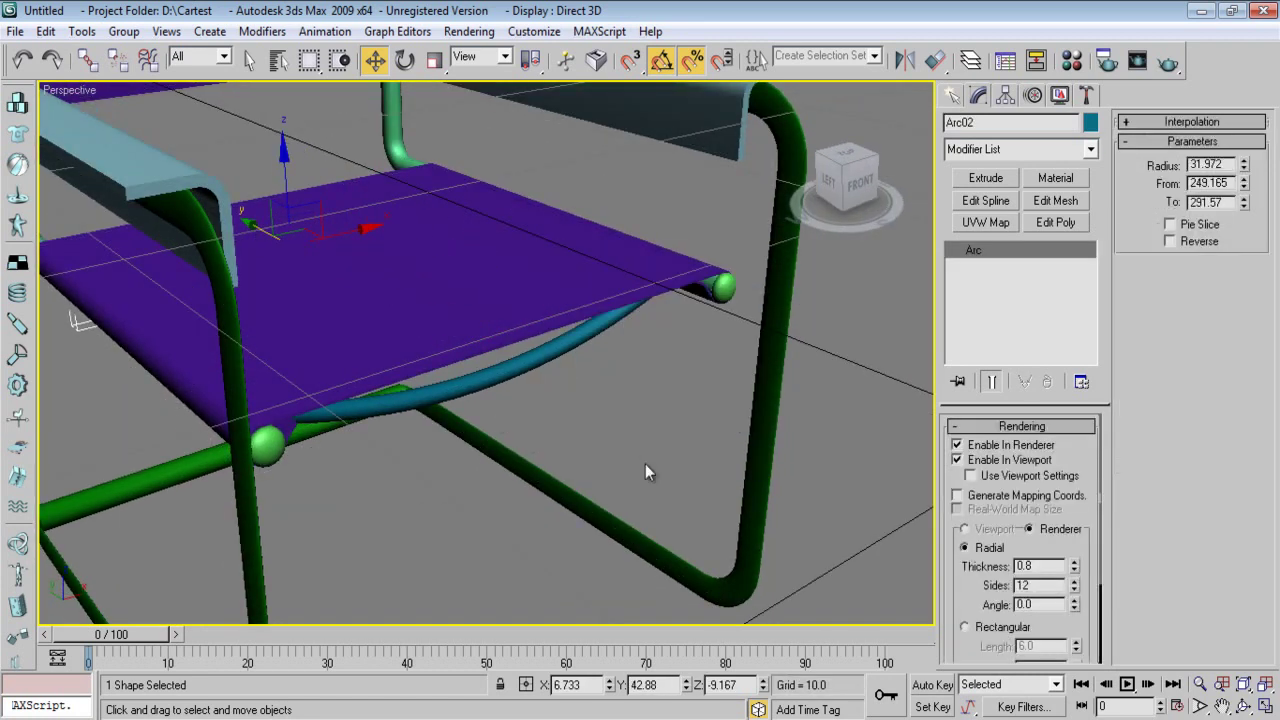
mouse_move(645, 464)
middle_mouse_down("alt")
mouse_move(509, 405)
mouse_move(410, 383)
mouse_move(315, 257)
mouse_move(407, 362)
mouse_move(530, 444)
mouse_move(540, 434)
mouse_move(575, 500)
middle_mouse_up("alt")
scroll(404, 372, "down", 3)
scroll(600, 591, "down", 3)
middle_click_drag(600, 591, 593, 549, "alt")
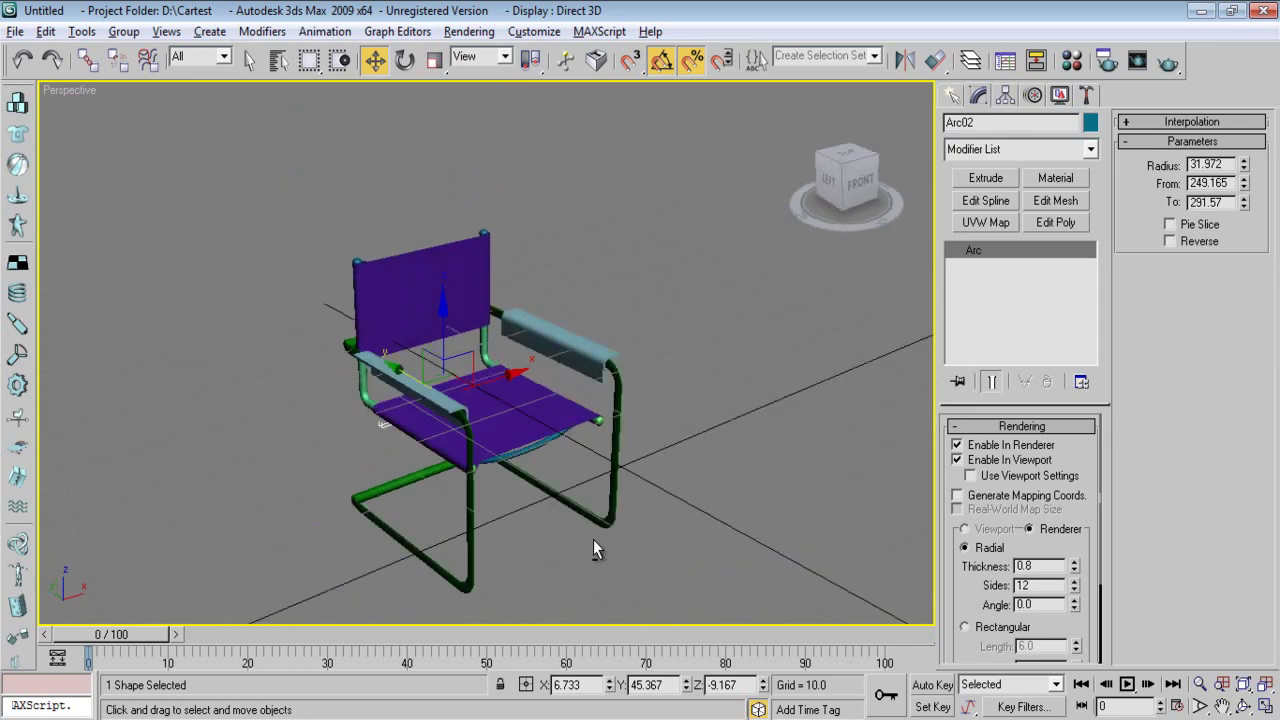
- Select the four front-leg vertices on one side of the tubular frame and move them back to the armrest cover's front end
scroll(592, 490, "up", 4)
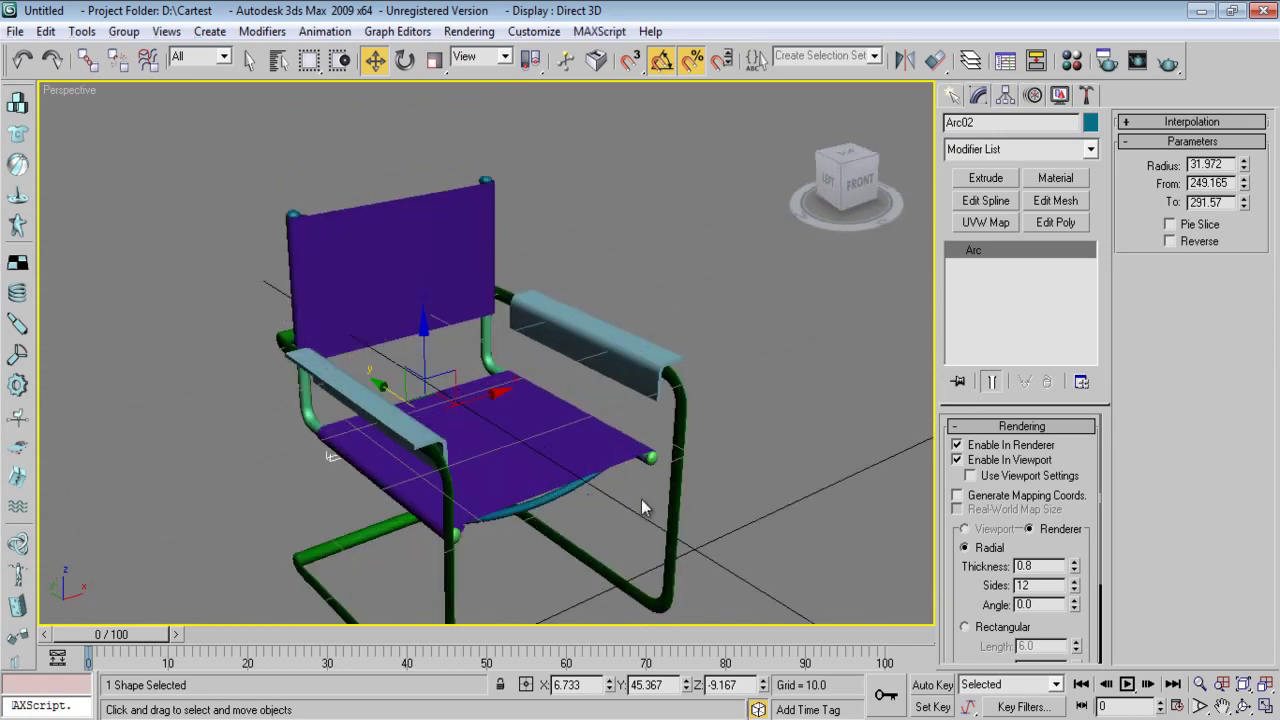
middle_click_drag(641, 498, 630, 498, "alt")
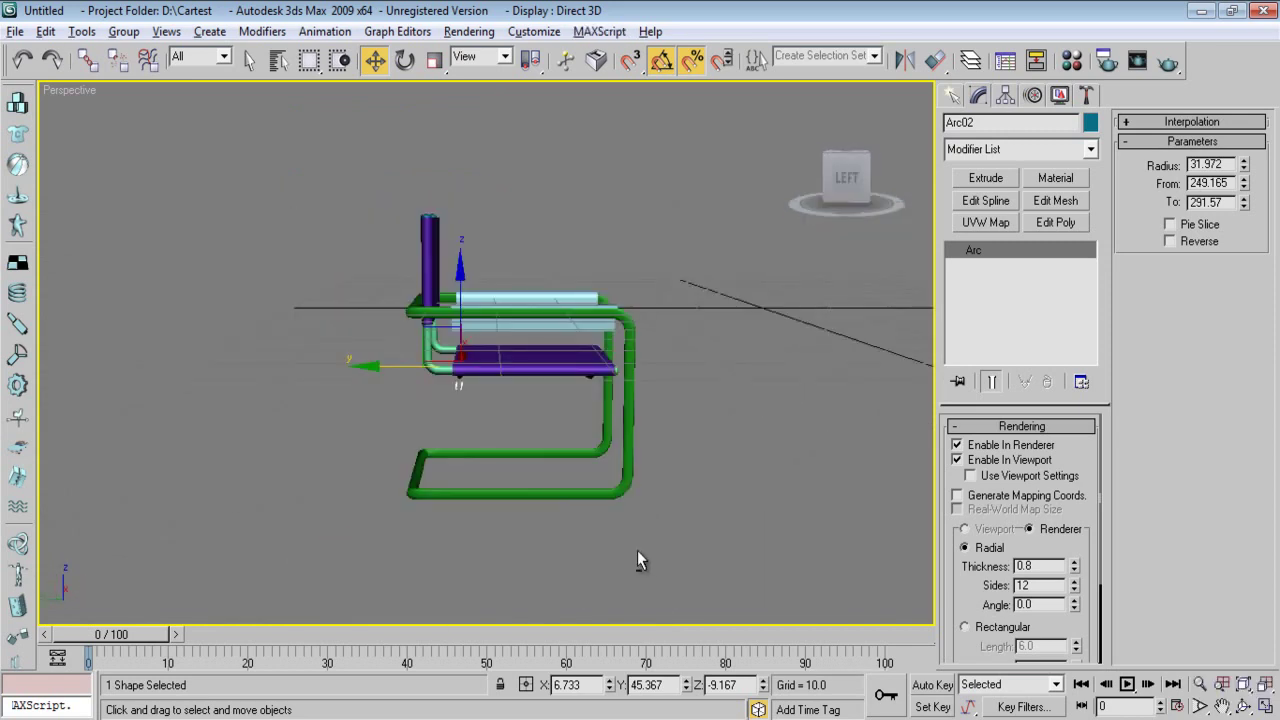
middle_click_drag(637, 560, 730, 486, "alt")
scroll(576, 400, "up", 6)
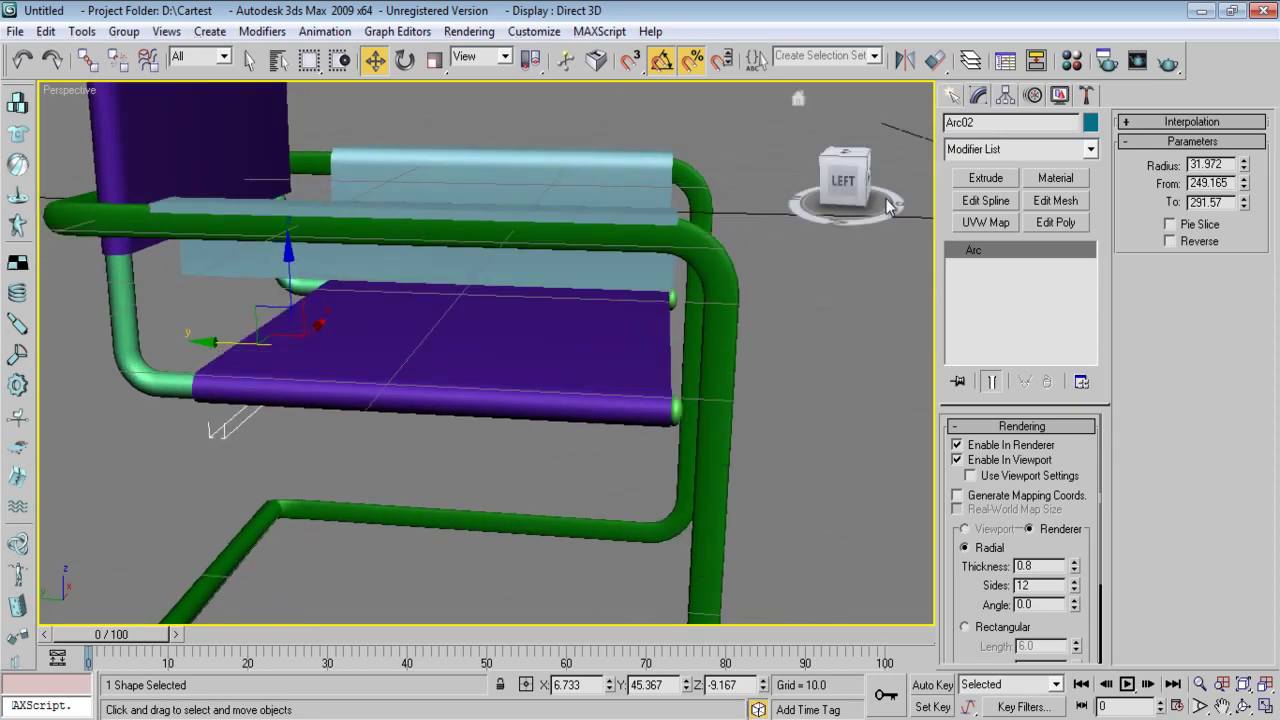
left_click(952, 95)
left_click(888, 286)
left_click(711, 451)
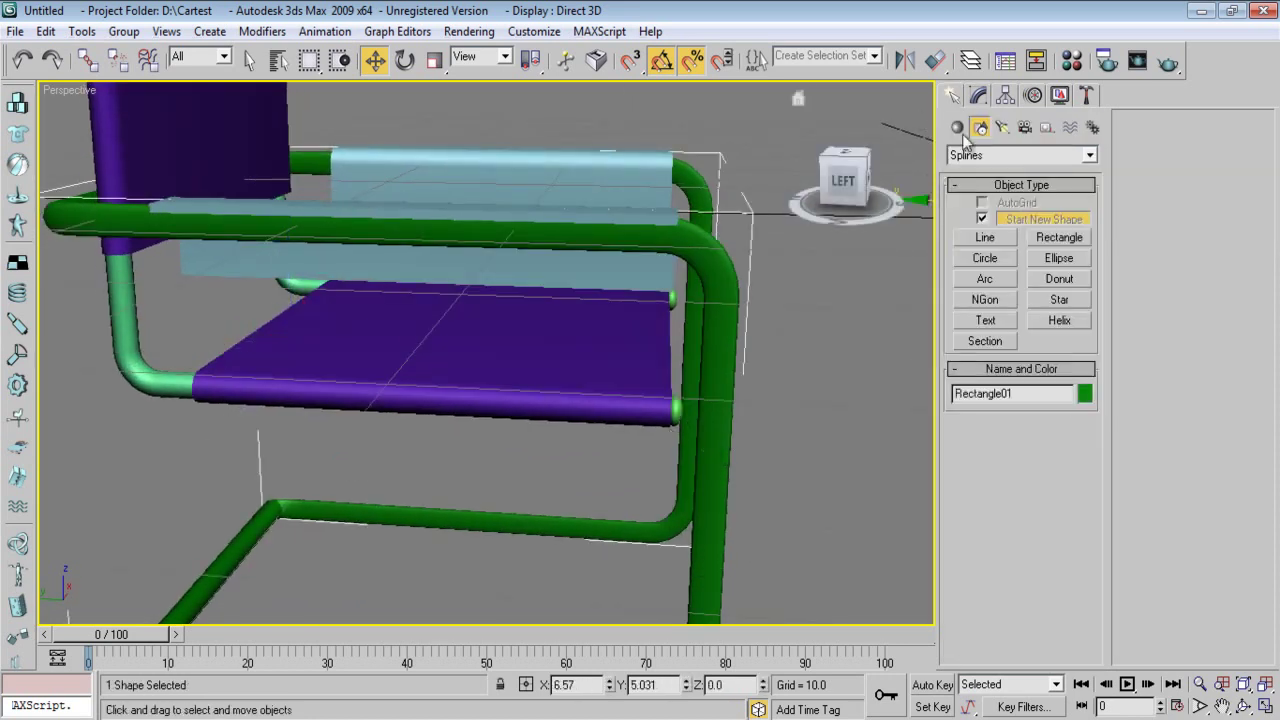
left_click(979, 95)
left_click(997, 268)
middle_click_drag(790, 330, 245, 557, "alt")
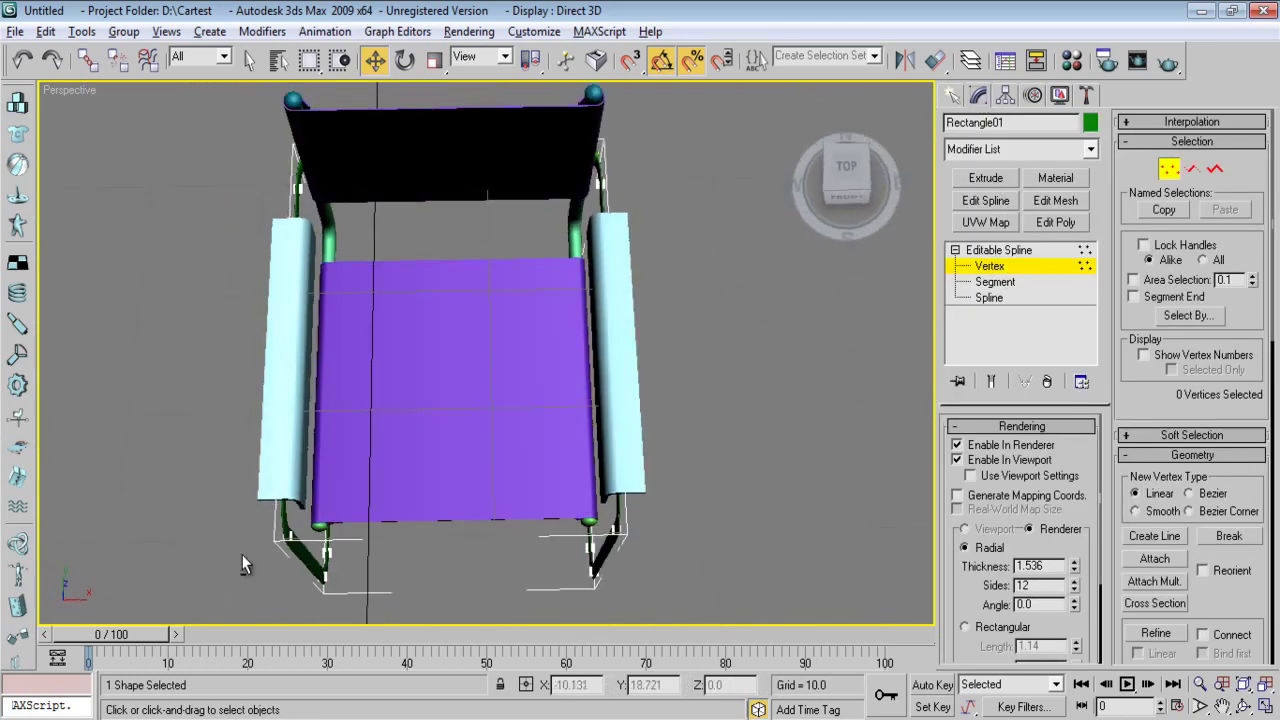
left_click_drag(245, 557, 349, 617)
middle_click_drag(349, 617, 476, 429, "alt")
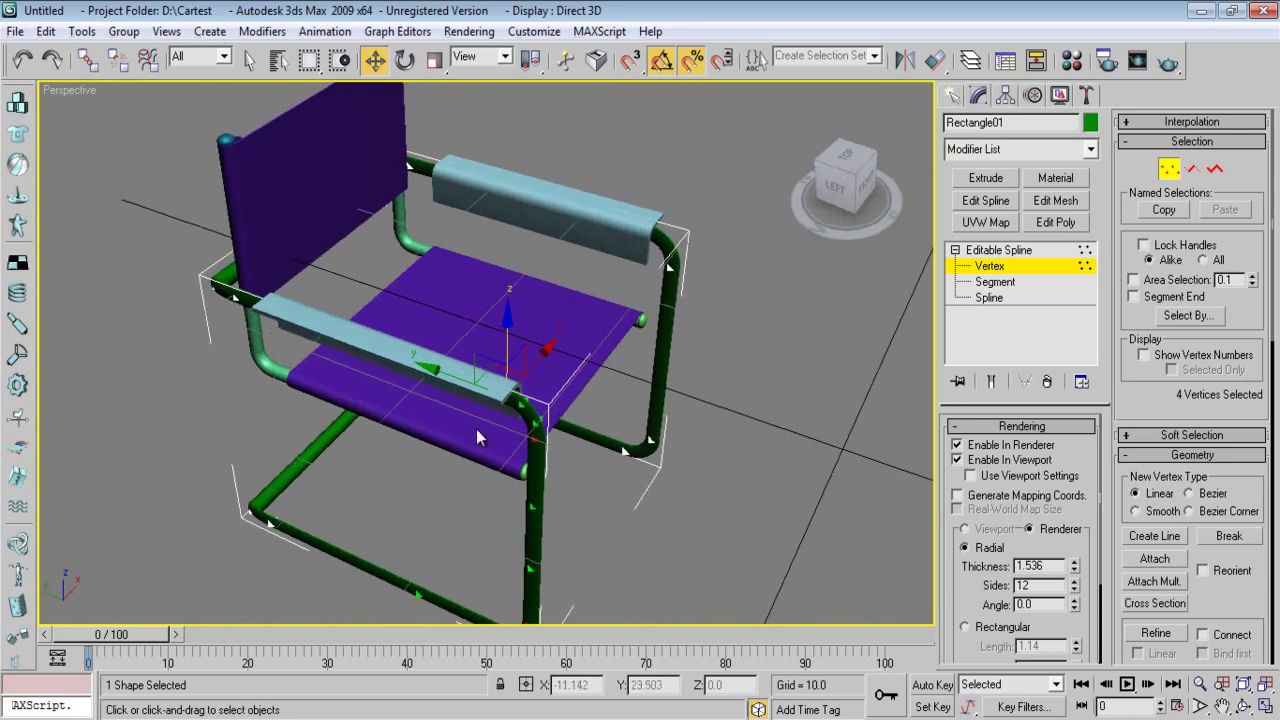
left_click_drag(456, 378, 436, 373)
key("l")
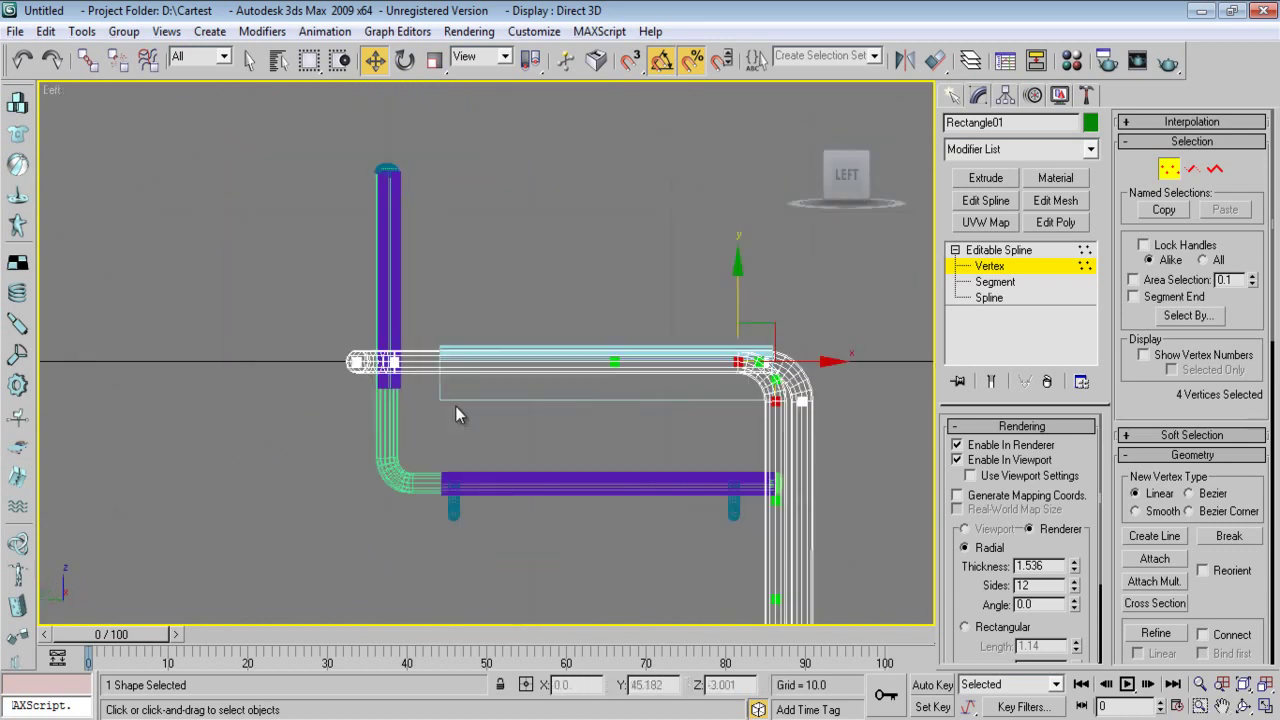
middle_click_drag(655, 452, 699, 298)
left_click_drag(788, 263, 780, 263)
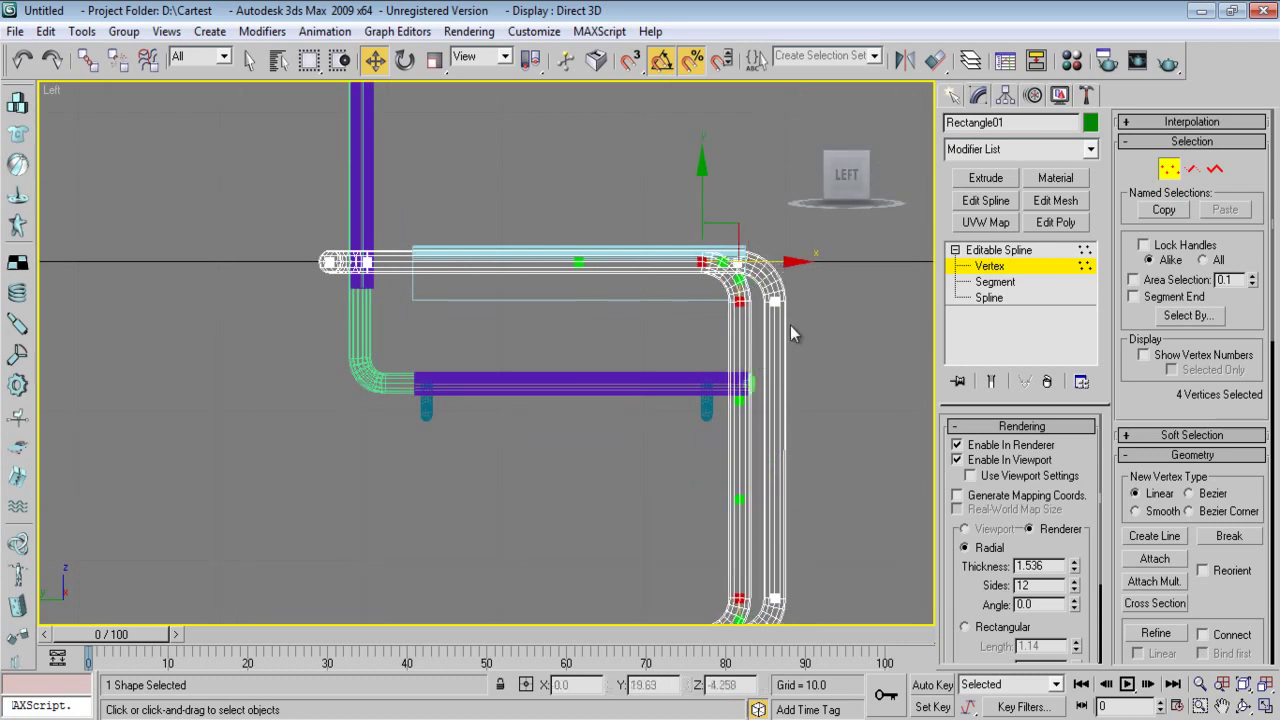
- Move the opposite front leg's four vertices back in the Left view so both frame legs line up
key("p")
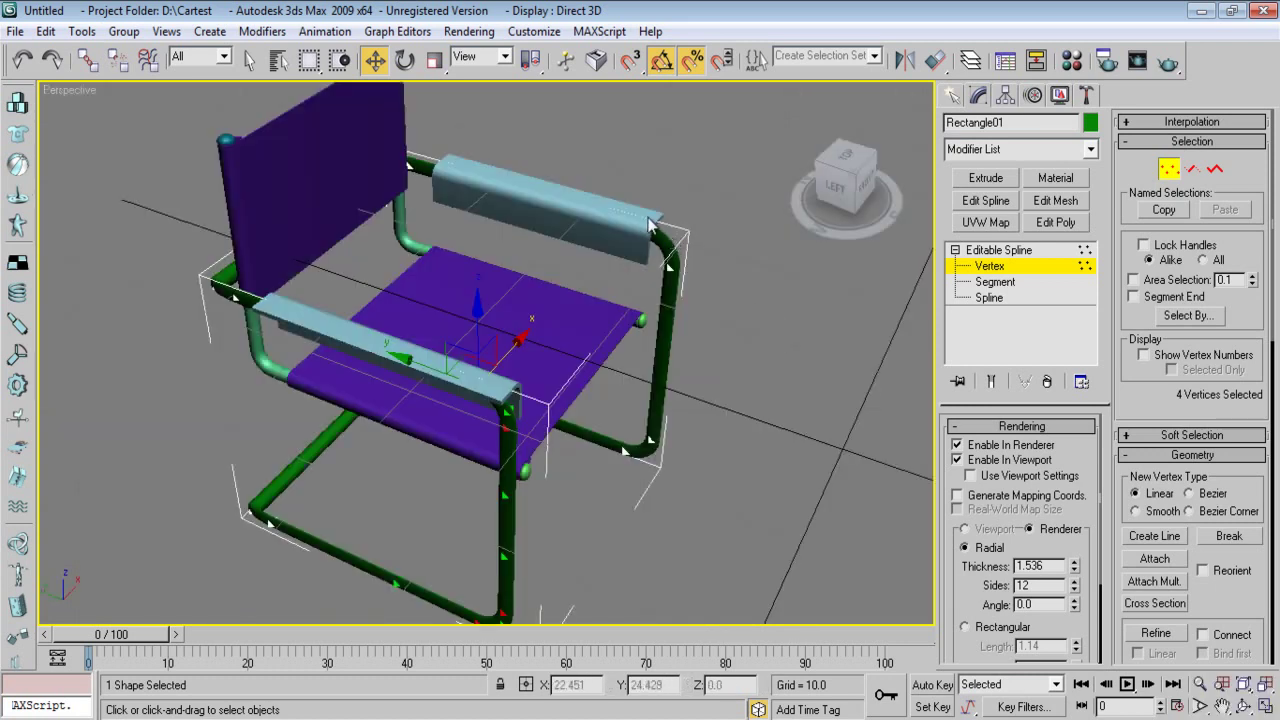
key("F3")
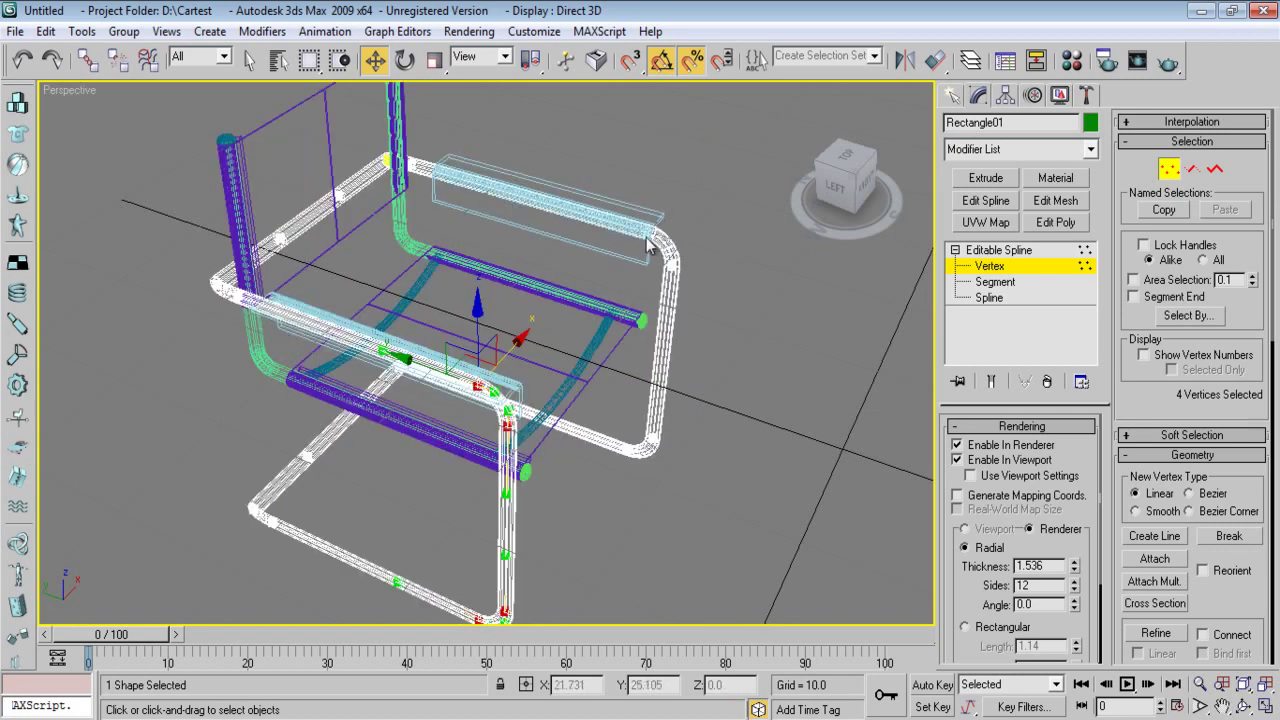
left_click_drag(683, 457, 676, 507)
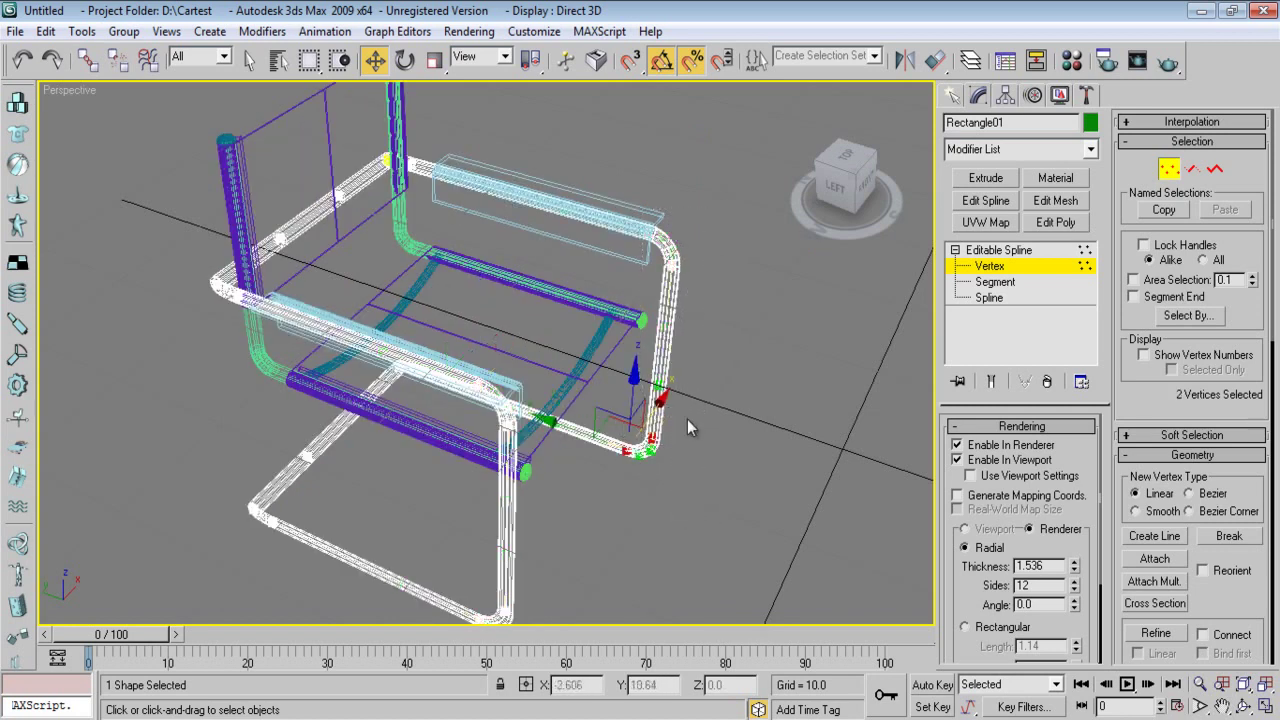
left_click_drag(624, 162, 710, 258, "ctrl")
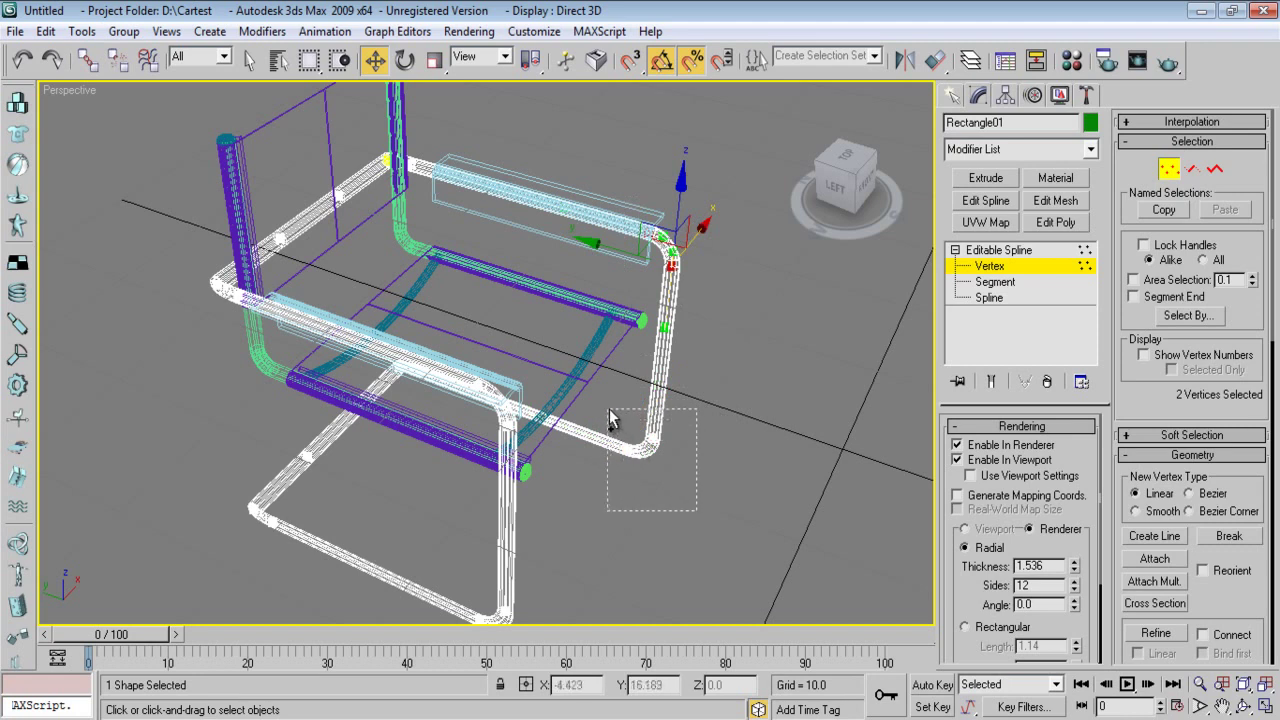
key("l")
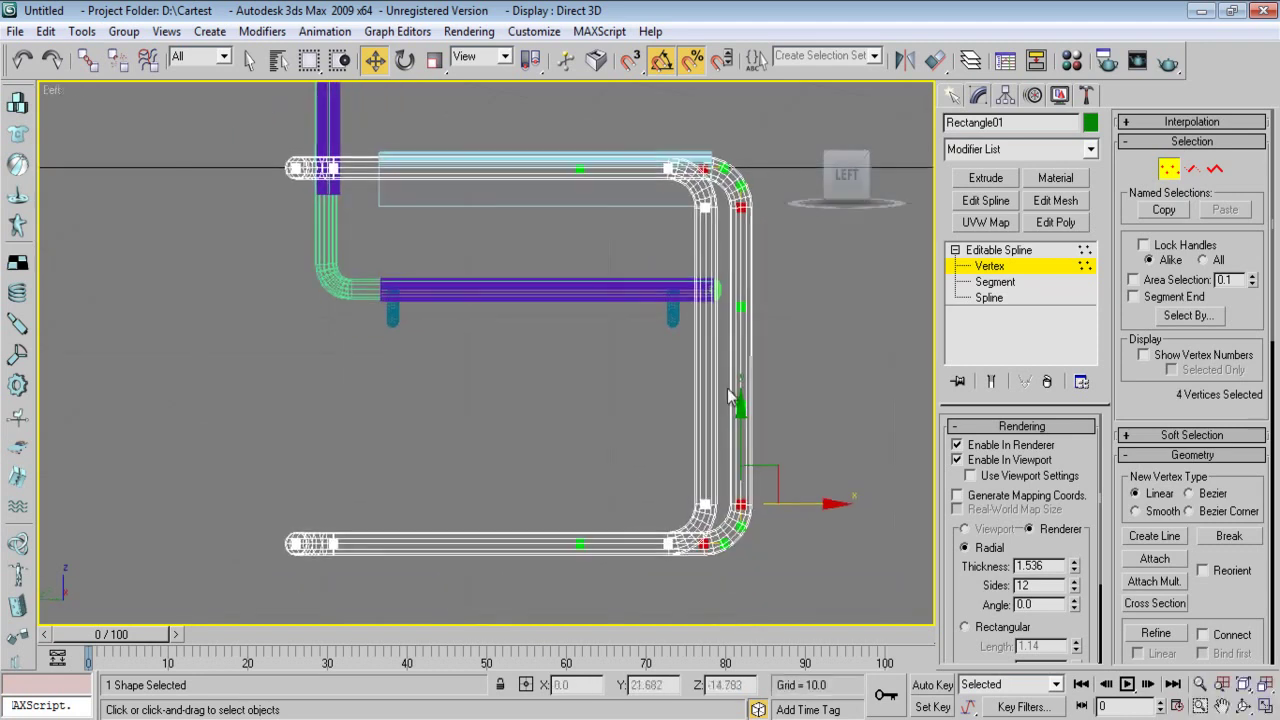
left_click_drag(788, 505, 789, 495)
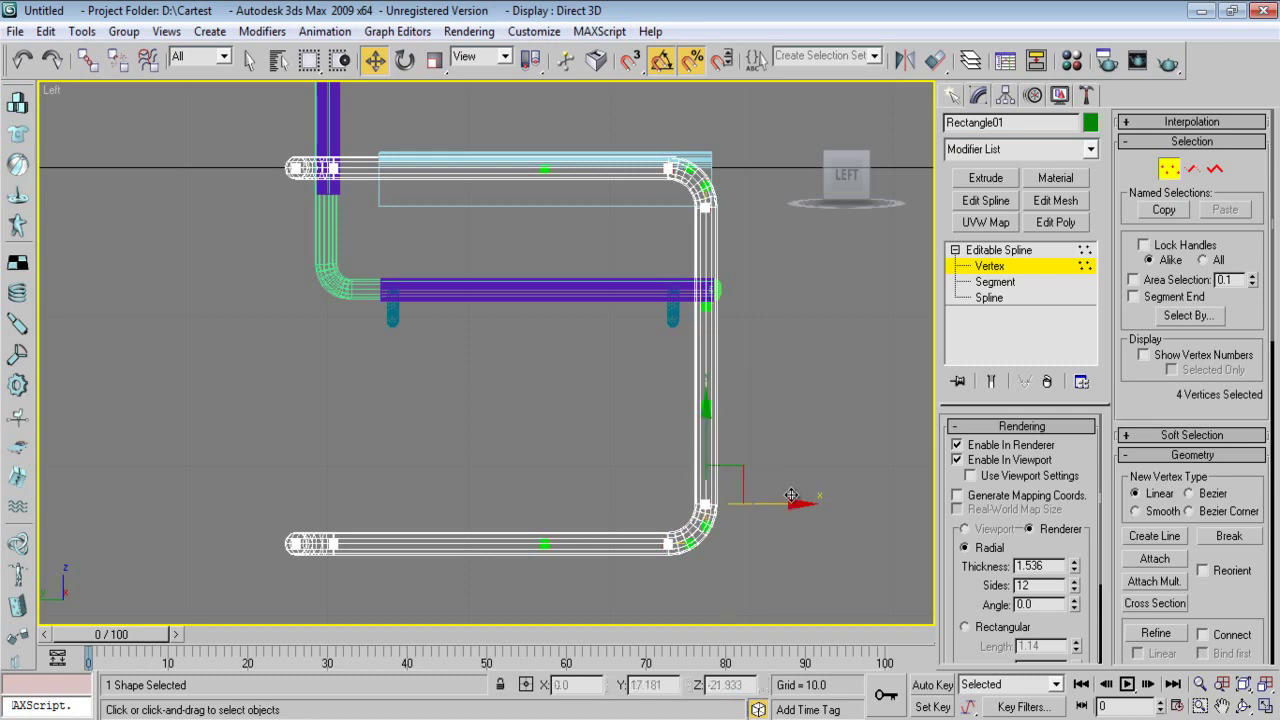
left_click(951, 95)
key("p")
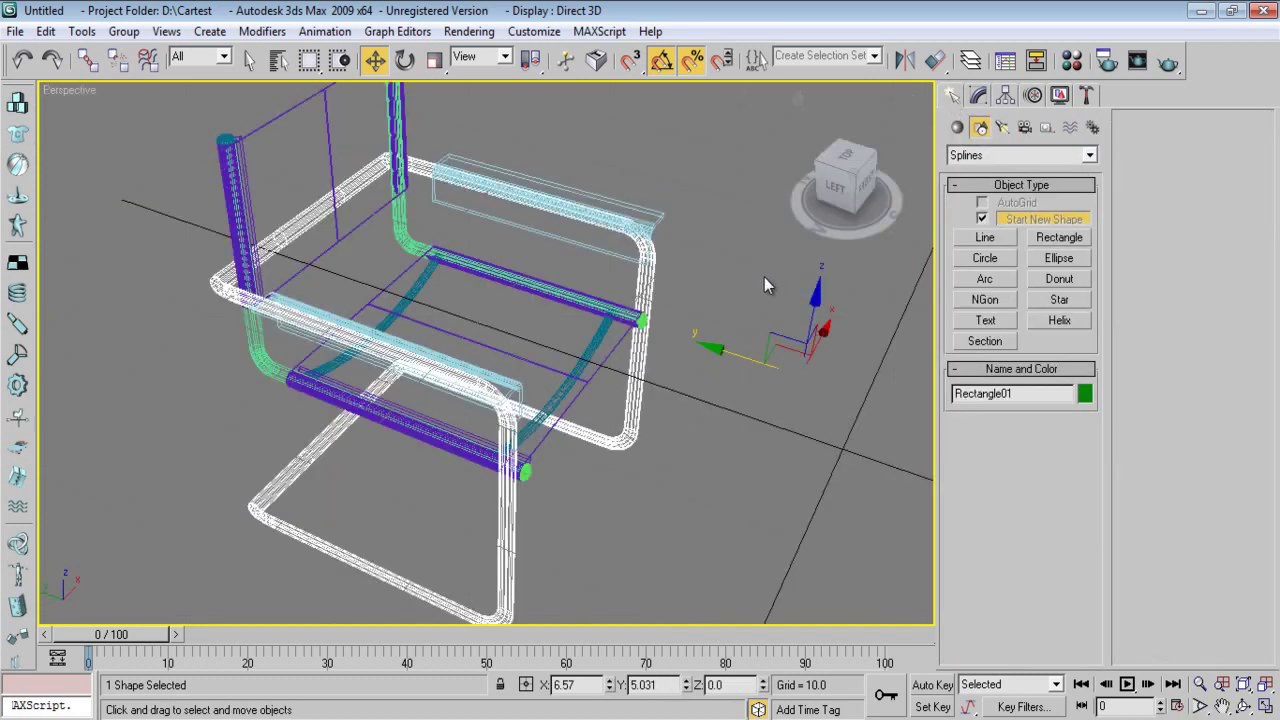
key("F3")
- Draw a short horizontal renderable line in the Front view, bridging the frame leg and the end of the seat support tube
mouse_move(662, 456)
middle_mouse_down("alt")
mouse_move(607, 425)
mouse_move(370, 470)
mouse_move(391, 500)
mouse_move(480, 503)
mouse_move(362, 493)
mouse_move(386, 480)
mouse_move(280, 366)
middle_mouse_up("alt")
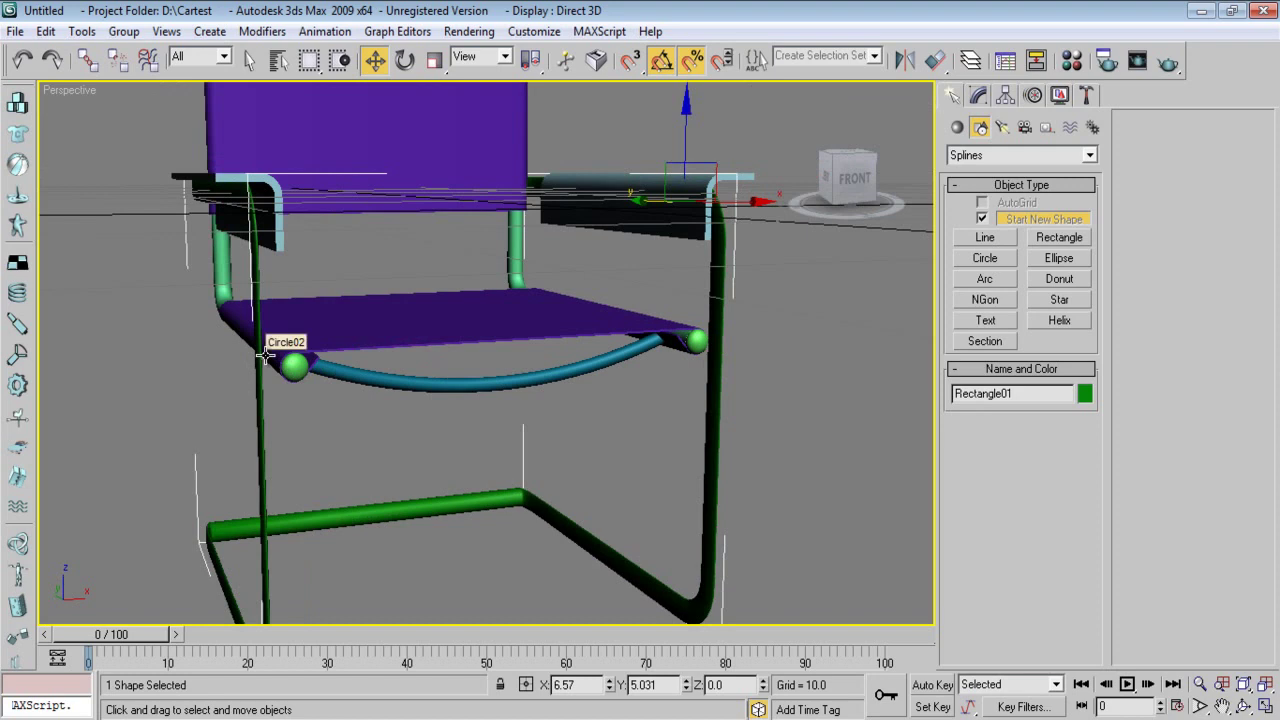
key("f")
scroll(346, 383, "up", 4)
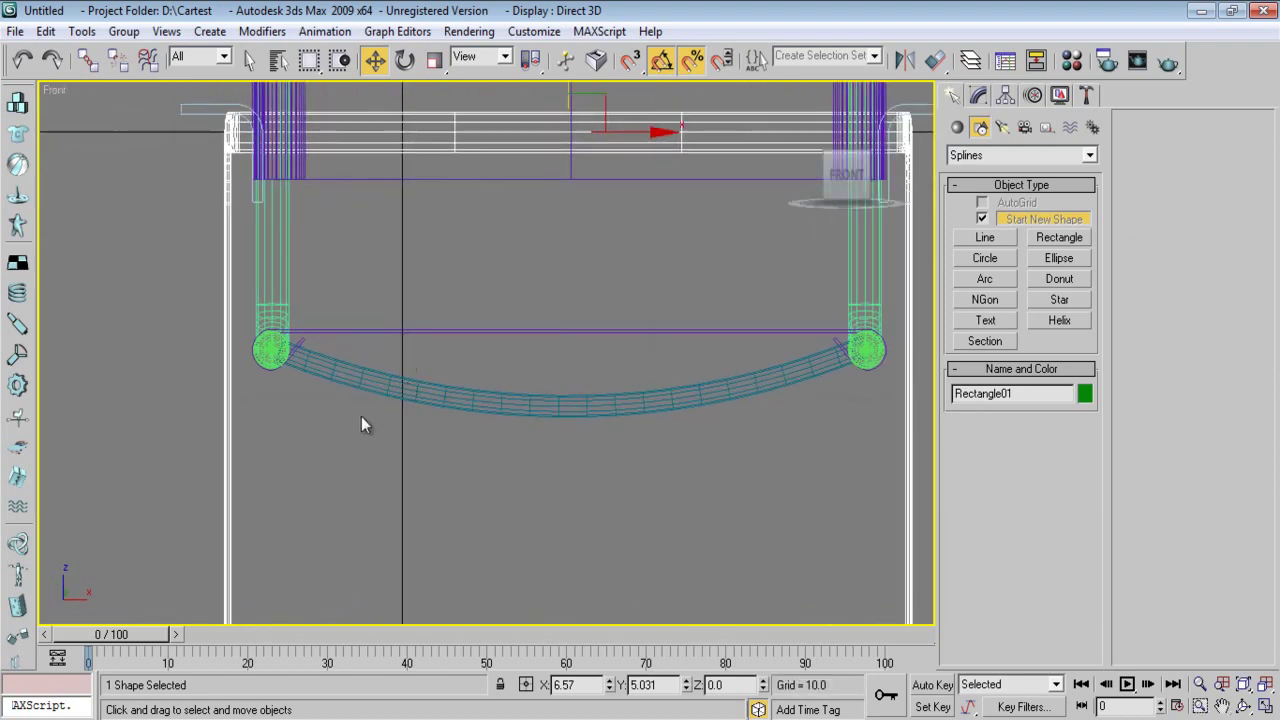
left_click(985, 237)
scroll(294, 423, "up", 2)
middle_click_drag(294, 423, 514, 440)
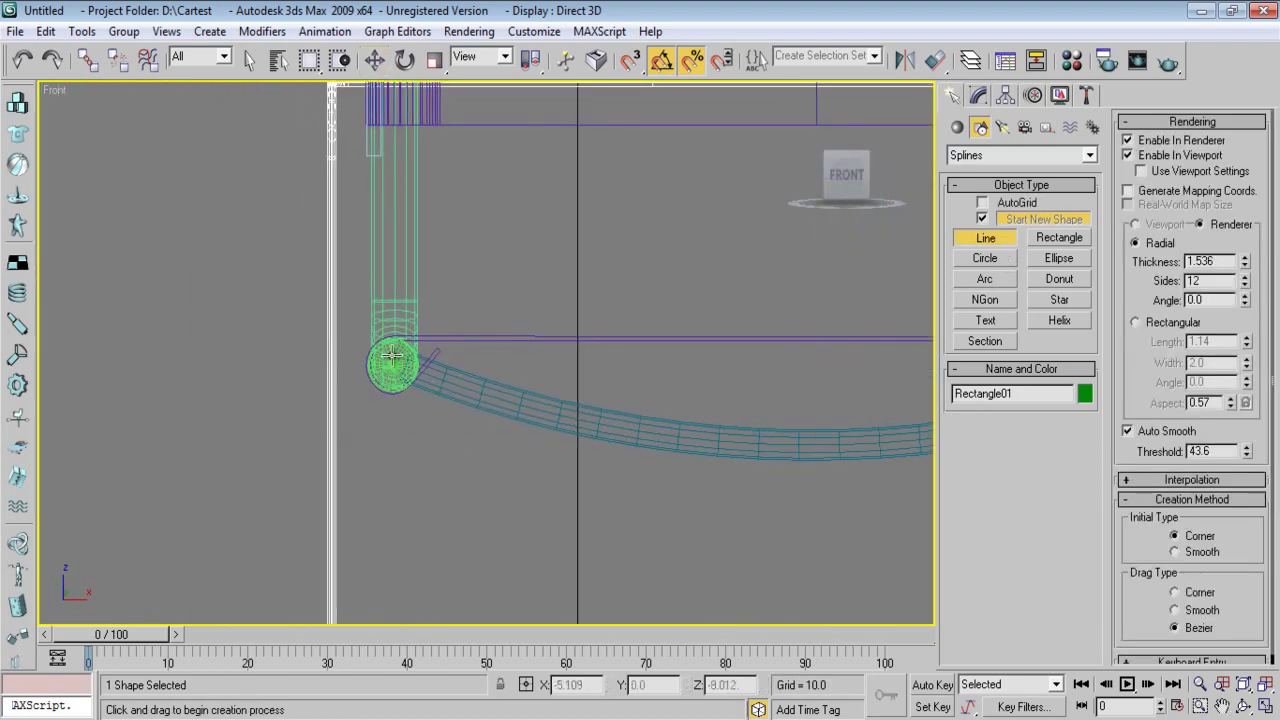
left_click(334, 368)
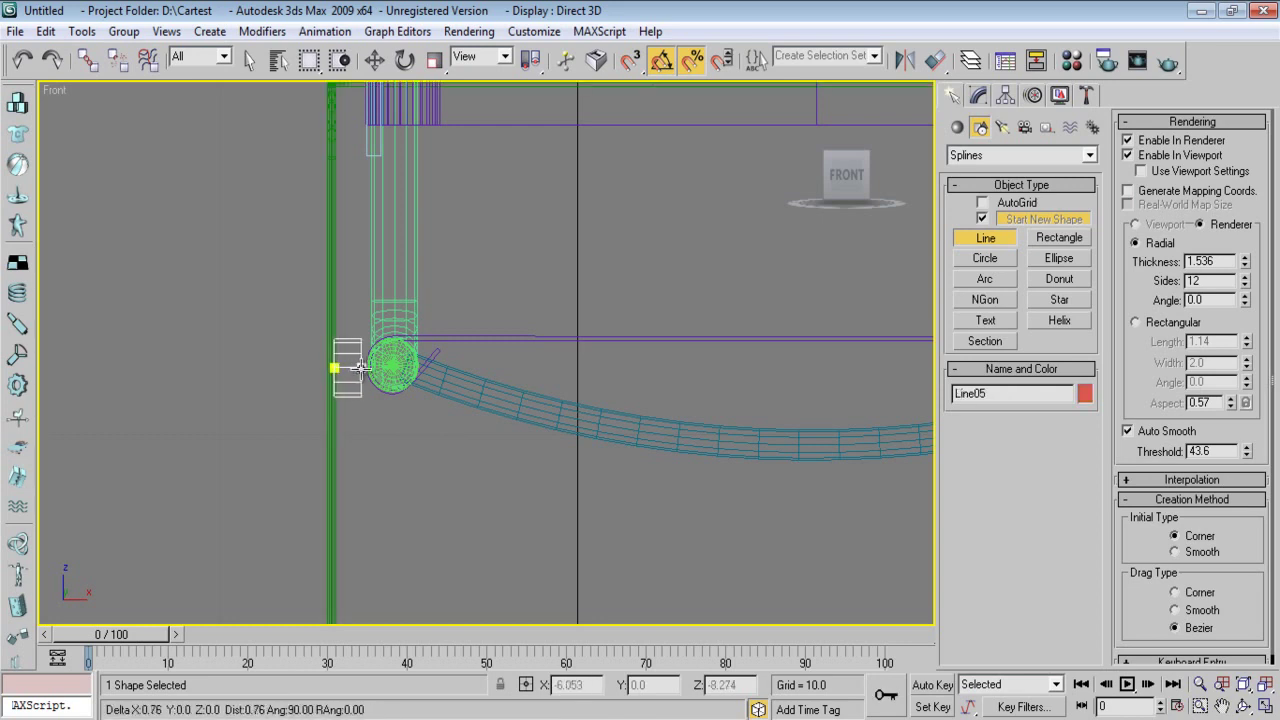
left_click(384, 368)
right_click(445, 452)
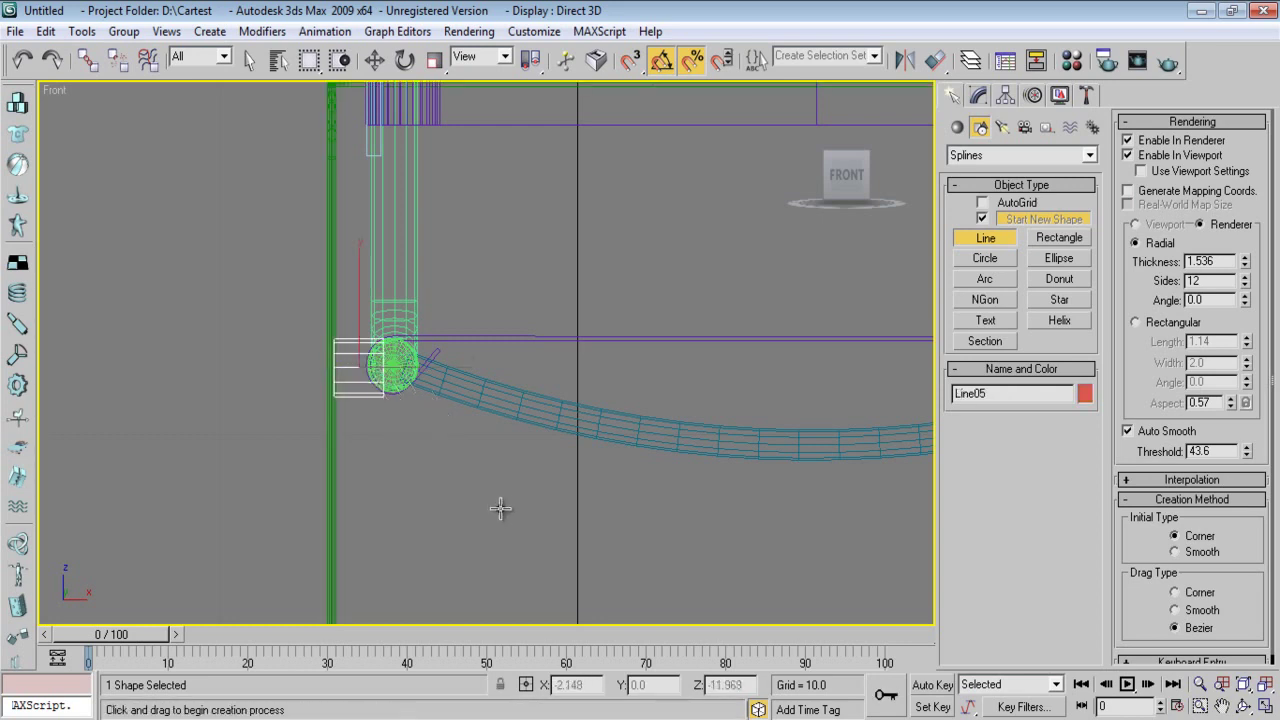
- Move the short connector along Y to the seat's front end, at about Y 23.305, and set its radial thickness to 1.0
left_click(978, 94)
key("p")
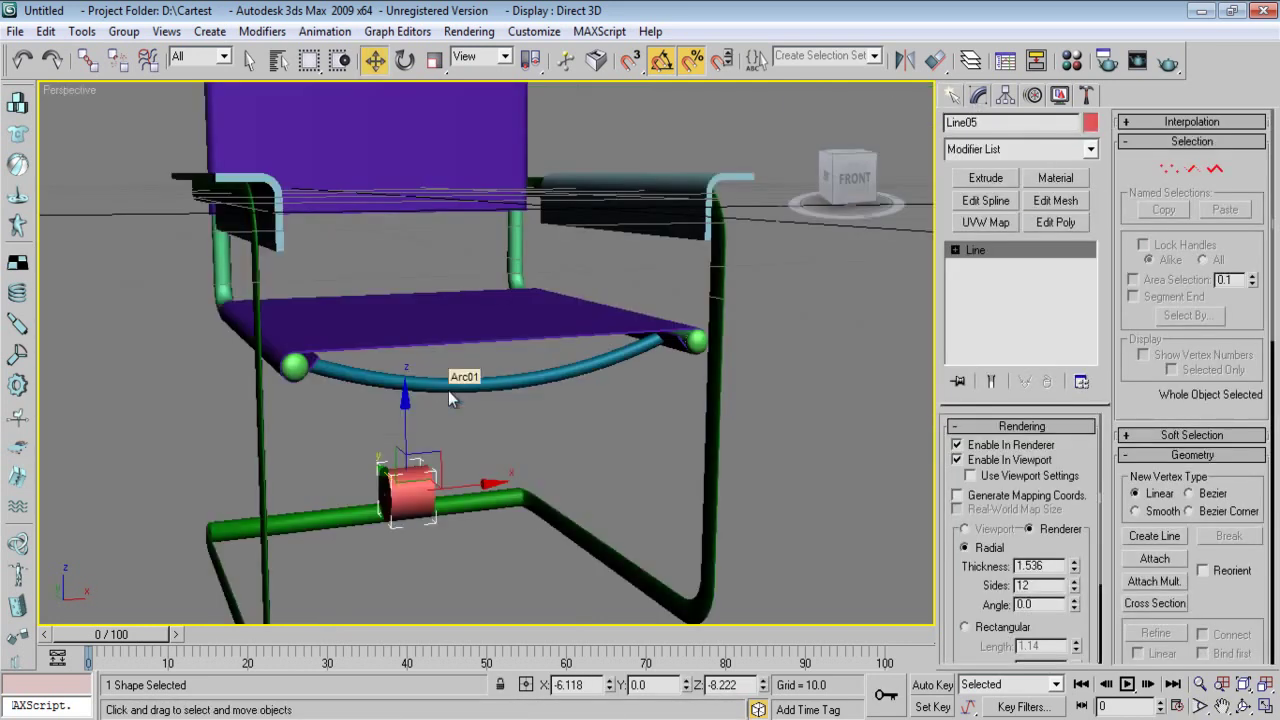
middle_click_drag(393, 553, 397, 470, "alt")
left_click_drag(397, 470, 1, 206)
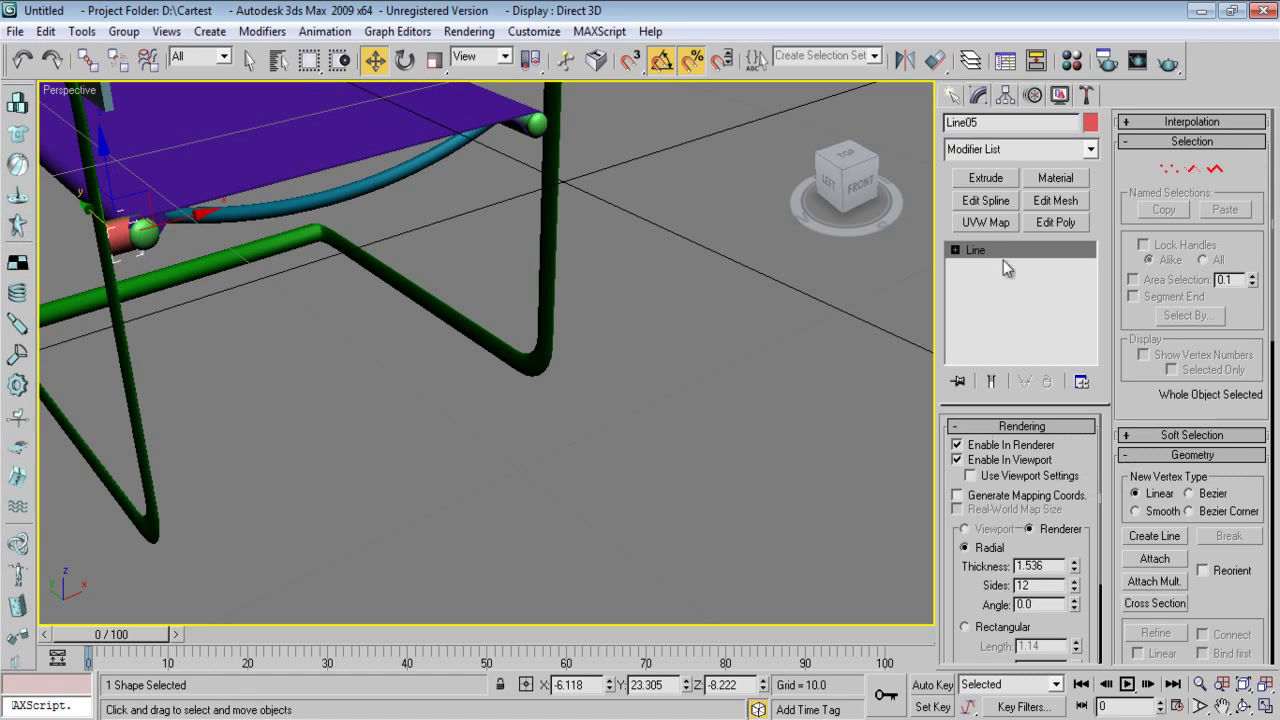
double_click(1040, 567)
type("1")
key("Return")
- Copy the connector along X to the opposite side of the seat, at about X 19.445
middle_click_drag(200, 432, 270, 281, "alt")
mouse_move(200, 234)
left_mouse_down("shift")
mouse_move(748, 353)
mouse_move(716, 348)
left_mouse_up("shift")
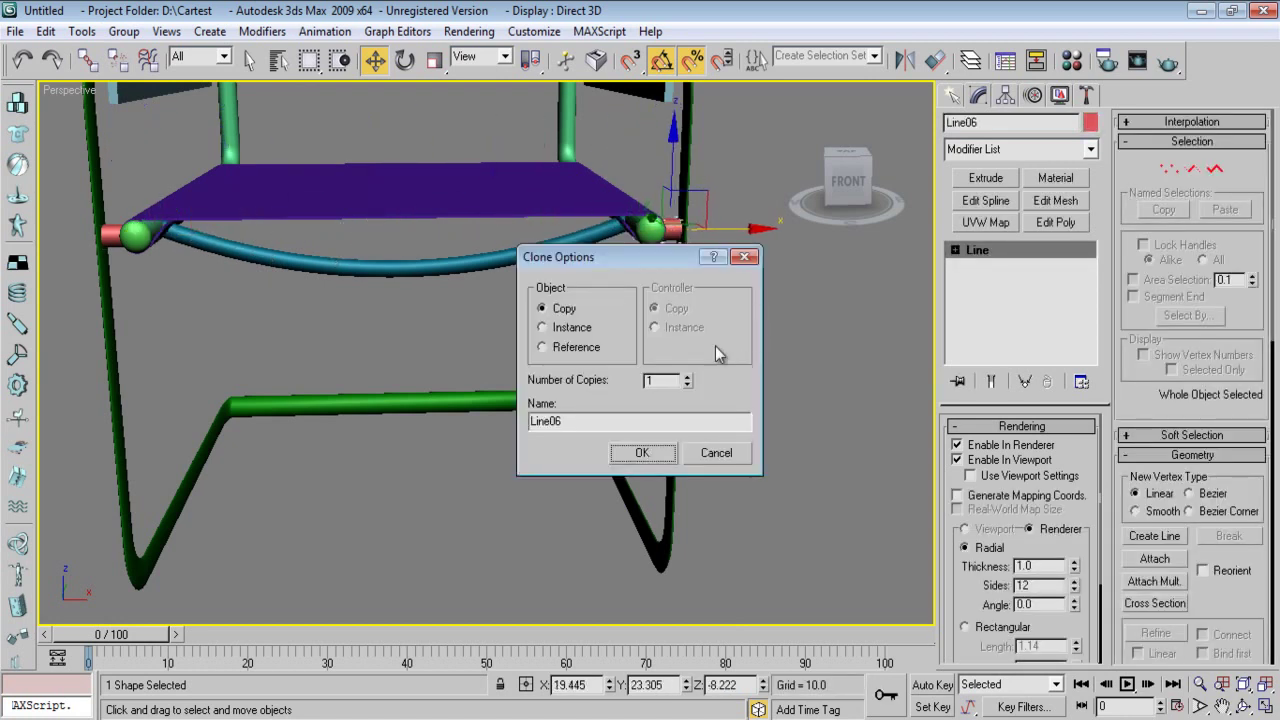
left_click(652, 452)
- Fine-tune the copied connector along X to about 19.235 so it spans from the seat tube to the frame leg
middle_click_drag(655, 460, 666, 420, "alt")
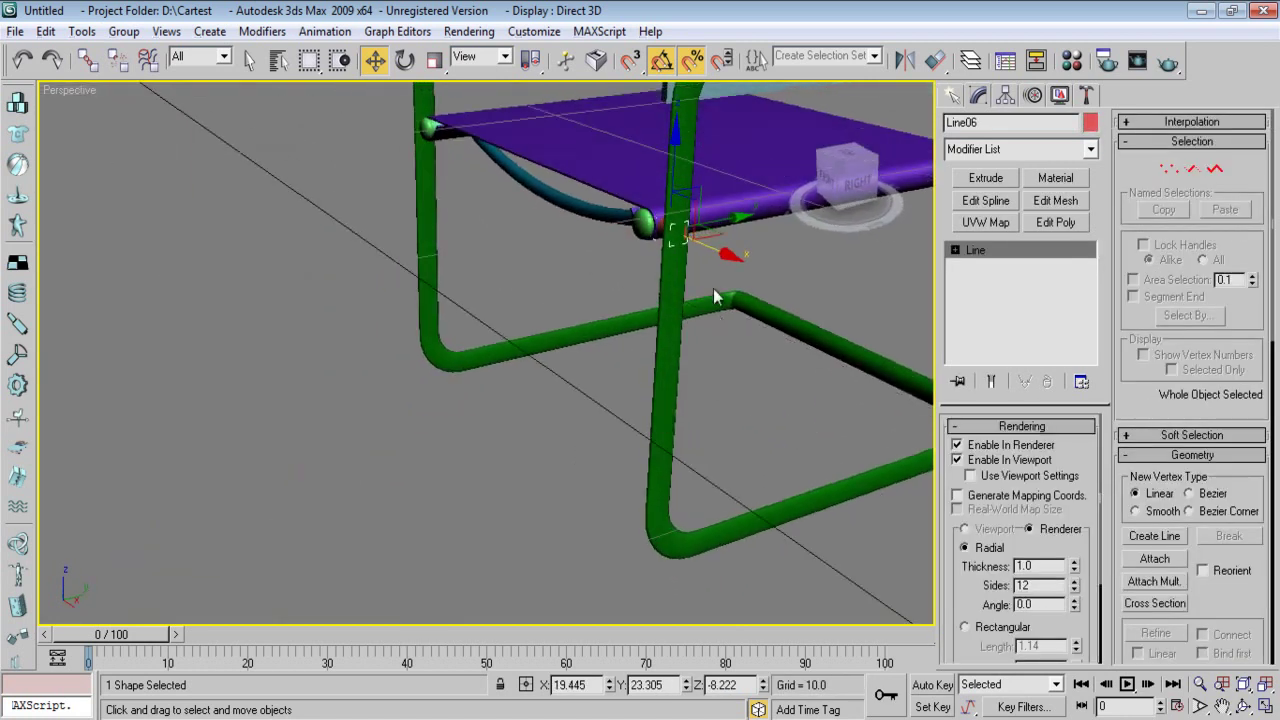
left_click_drag(717, 251, 728, 251)
middle_click_drag(728, 251, 728, 294, "alt")
scroll(728, 290, "up", 3)
scroll(721, 297, "up", 5)
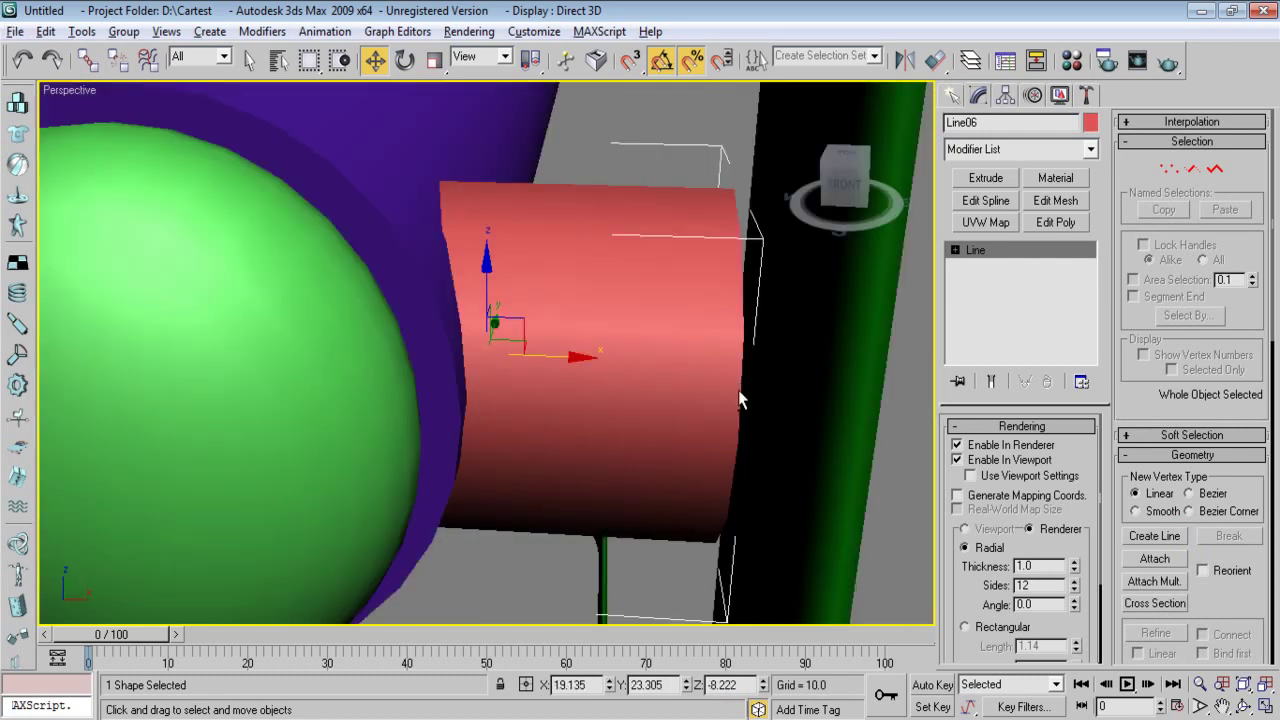
left_click_drag(598, 372, 602, 374)
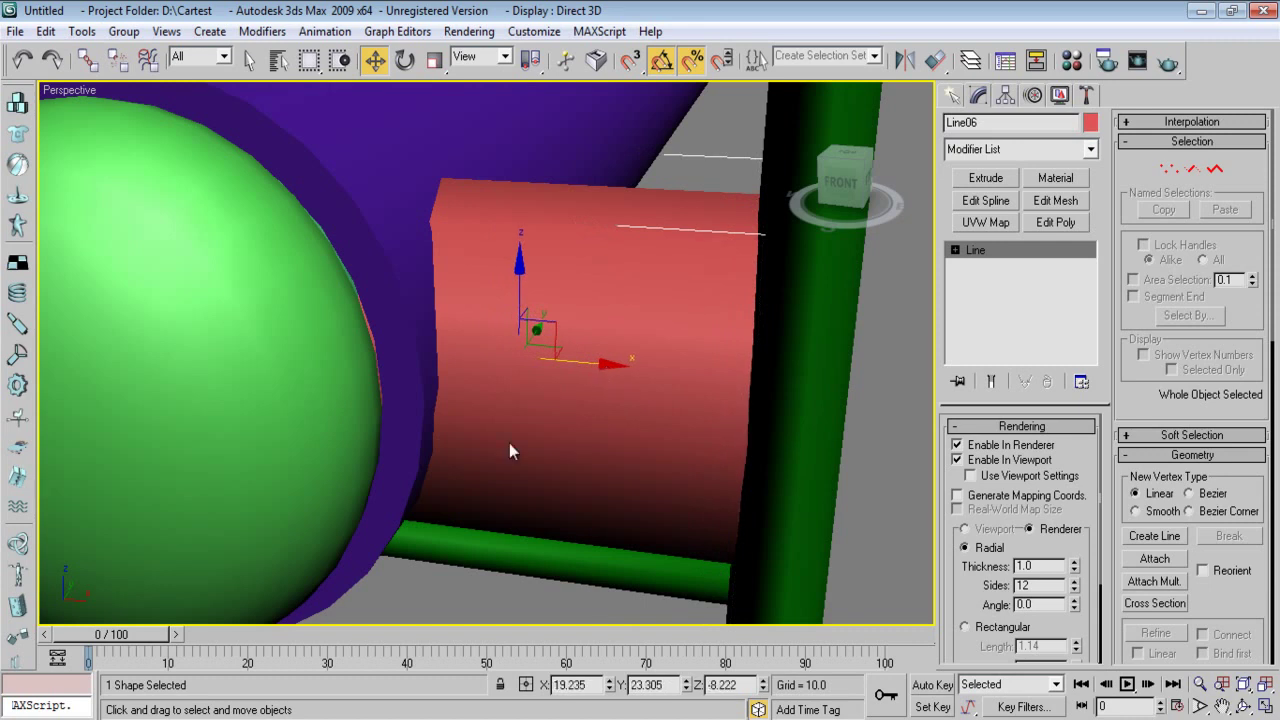
- Examine the whole chair from several angles to check both front connectors and the overall fit of the parts
scroll(509, 440, "down", 10)
middle_click_drag(231, 458, 316, 435)
scroll(320, 433, "down", 2)
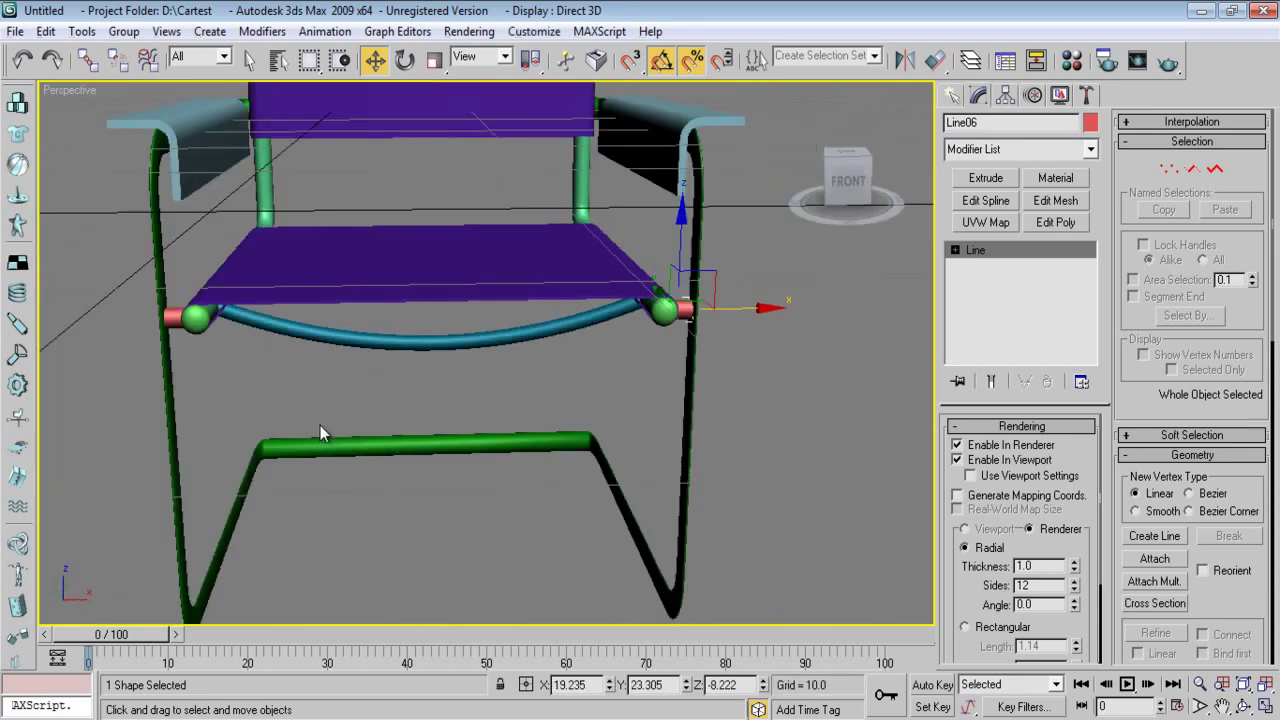
middle_click_drag(308, 426, 424, 437, "alt")
scroll(488, 462, "down", 2)
middle_click_drag(491, 463, 649, 509, "alt")
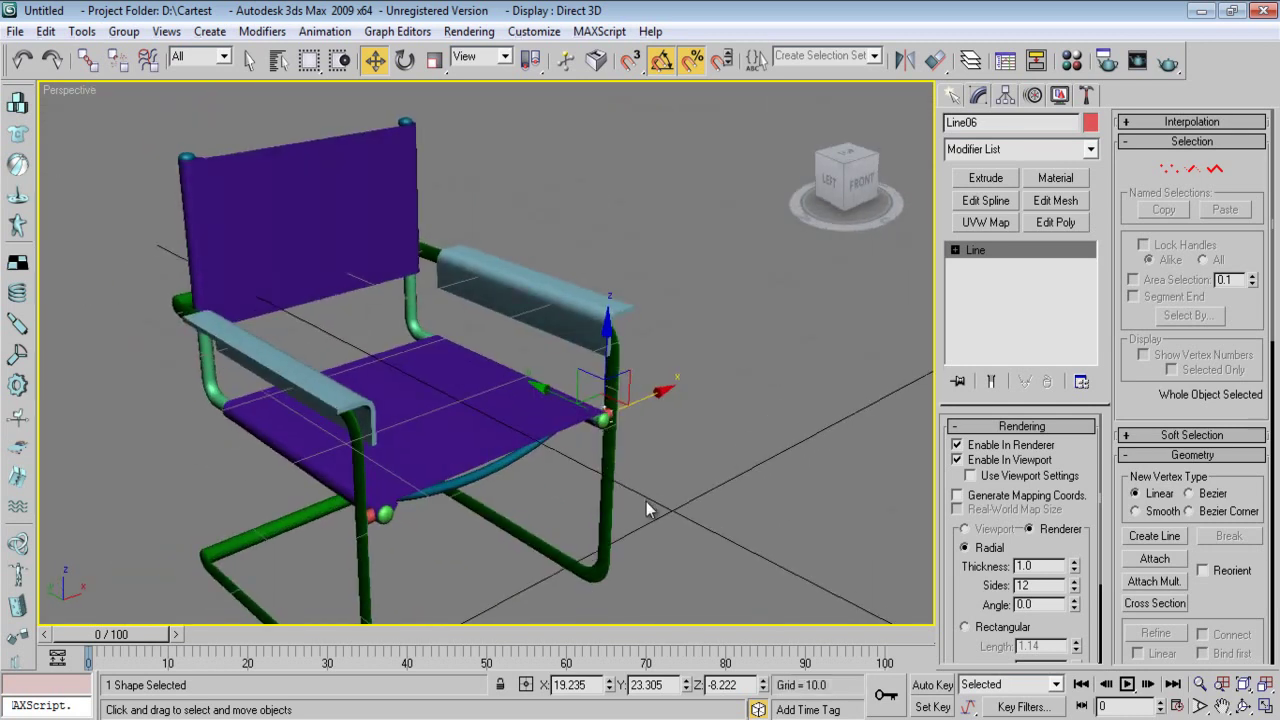
middle_click_drag(642, 489, 648, 537, "alt")
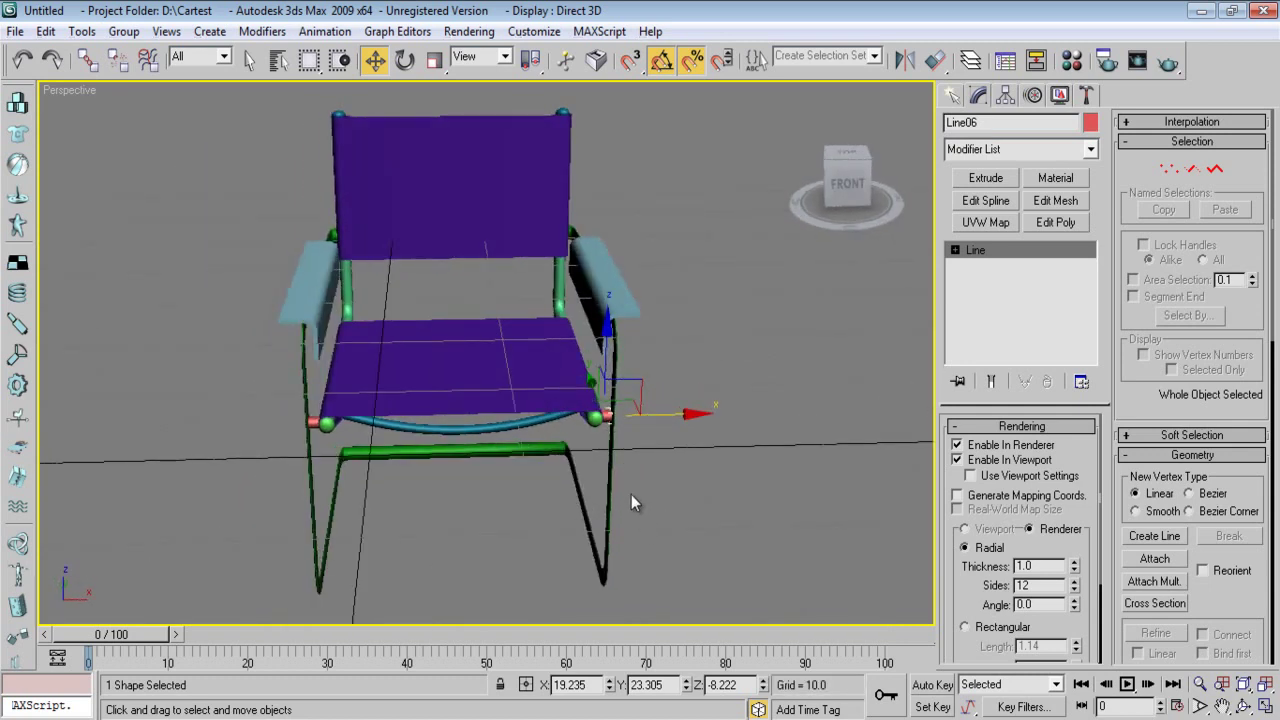
middle_click_drag(636, 492, 539, 493, "alt")
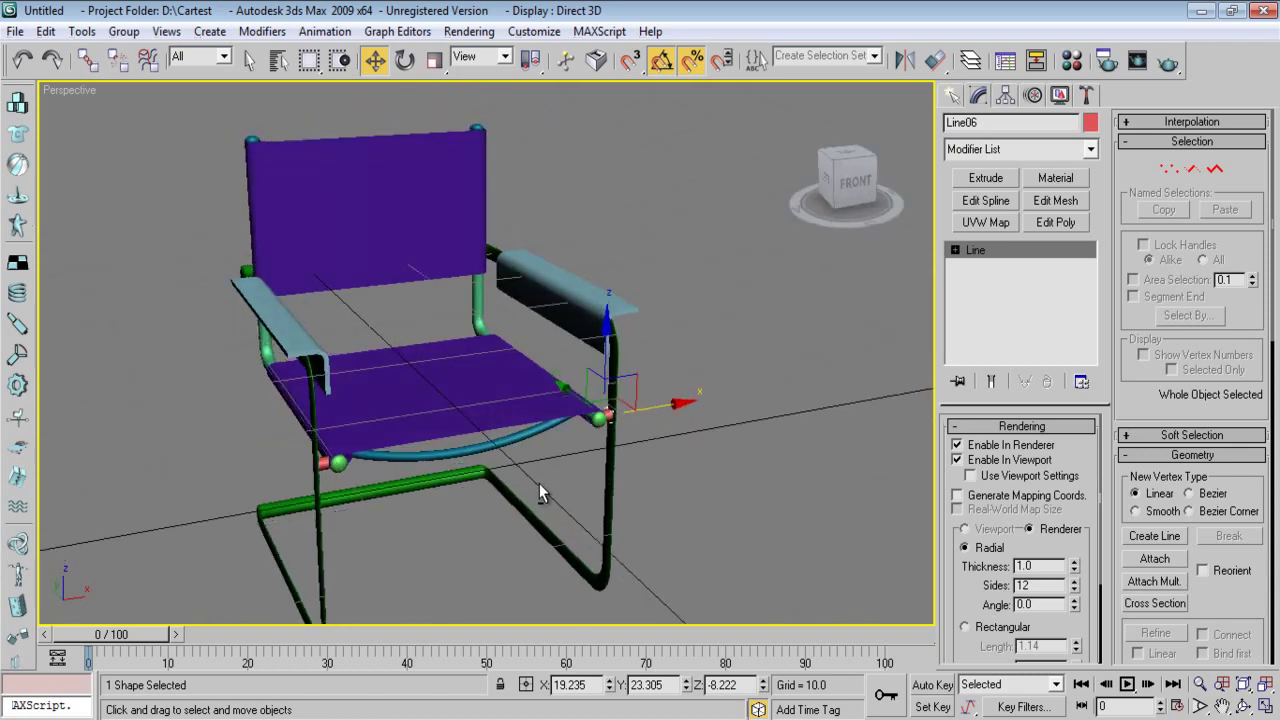